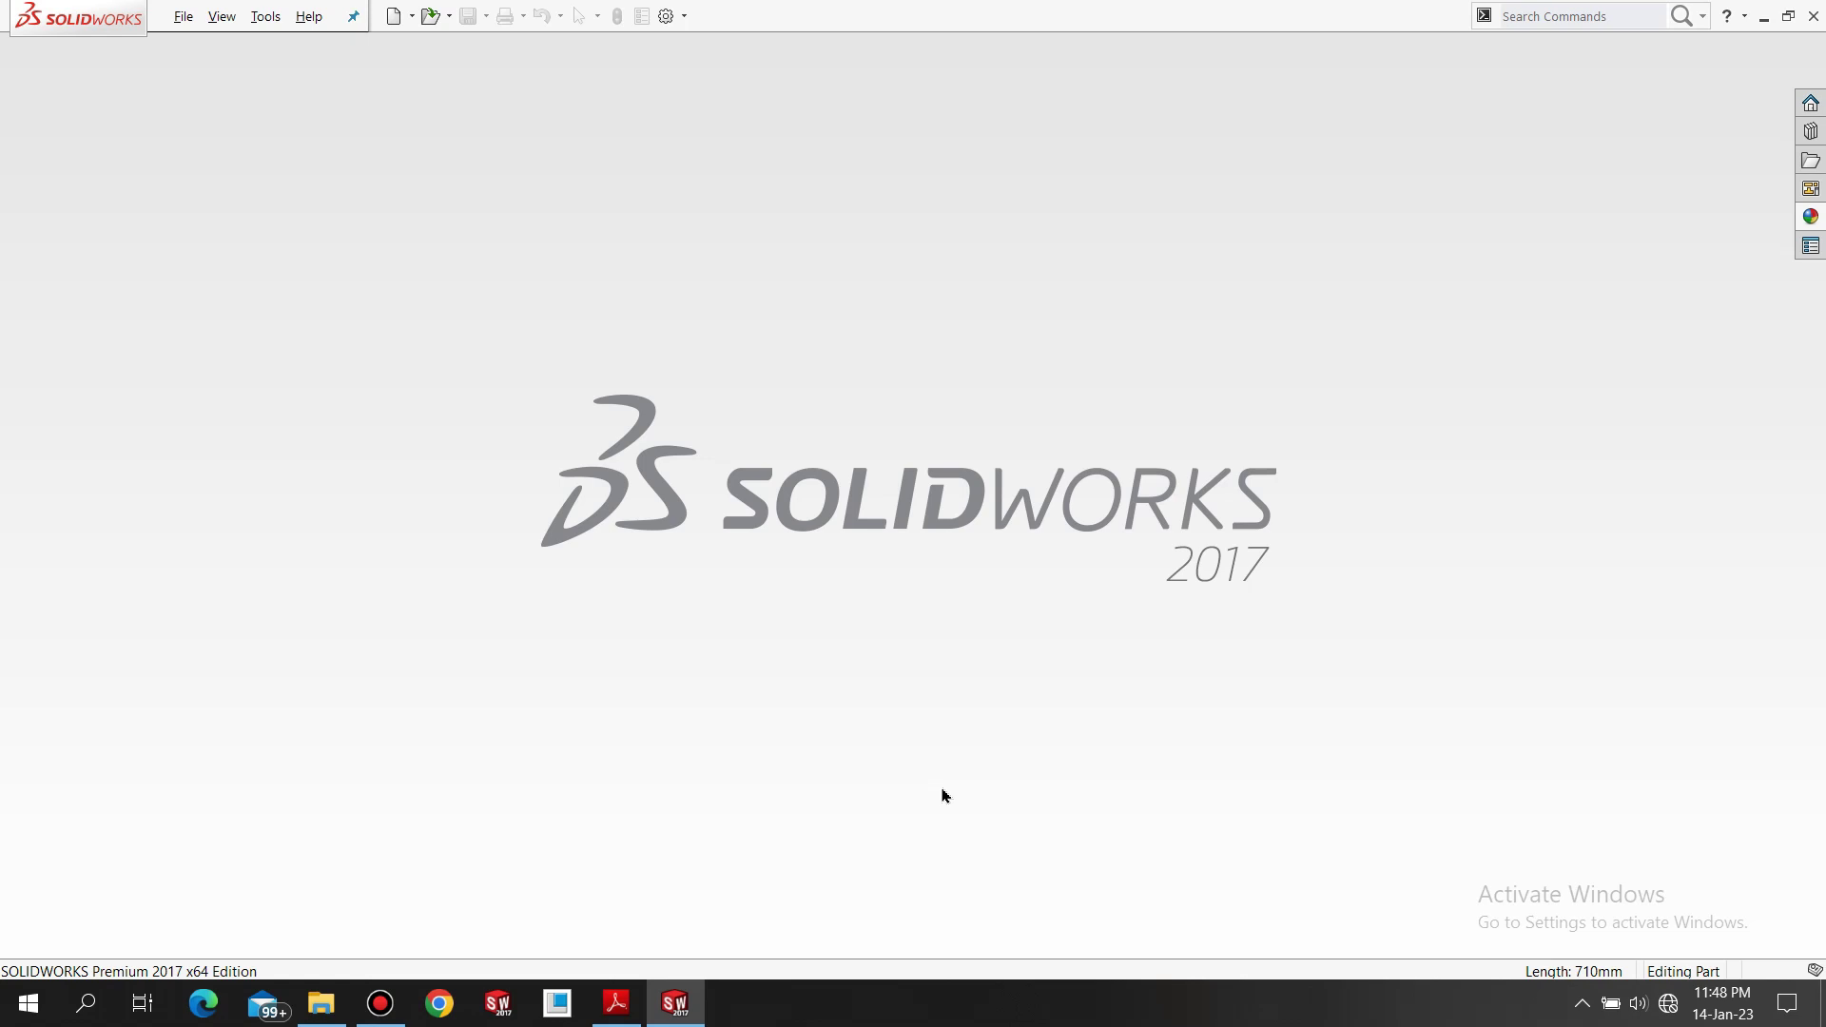
Switch to the Infinity Table tutorial PDF in Adobe Reader.
key(alt+Tab)
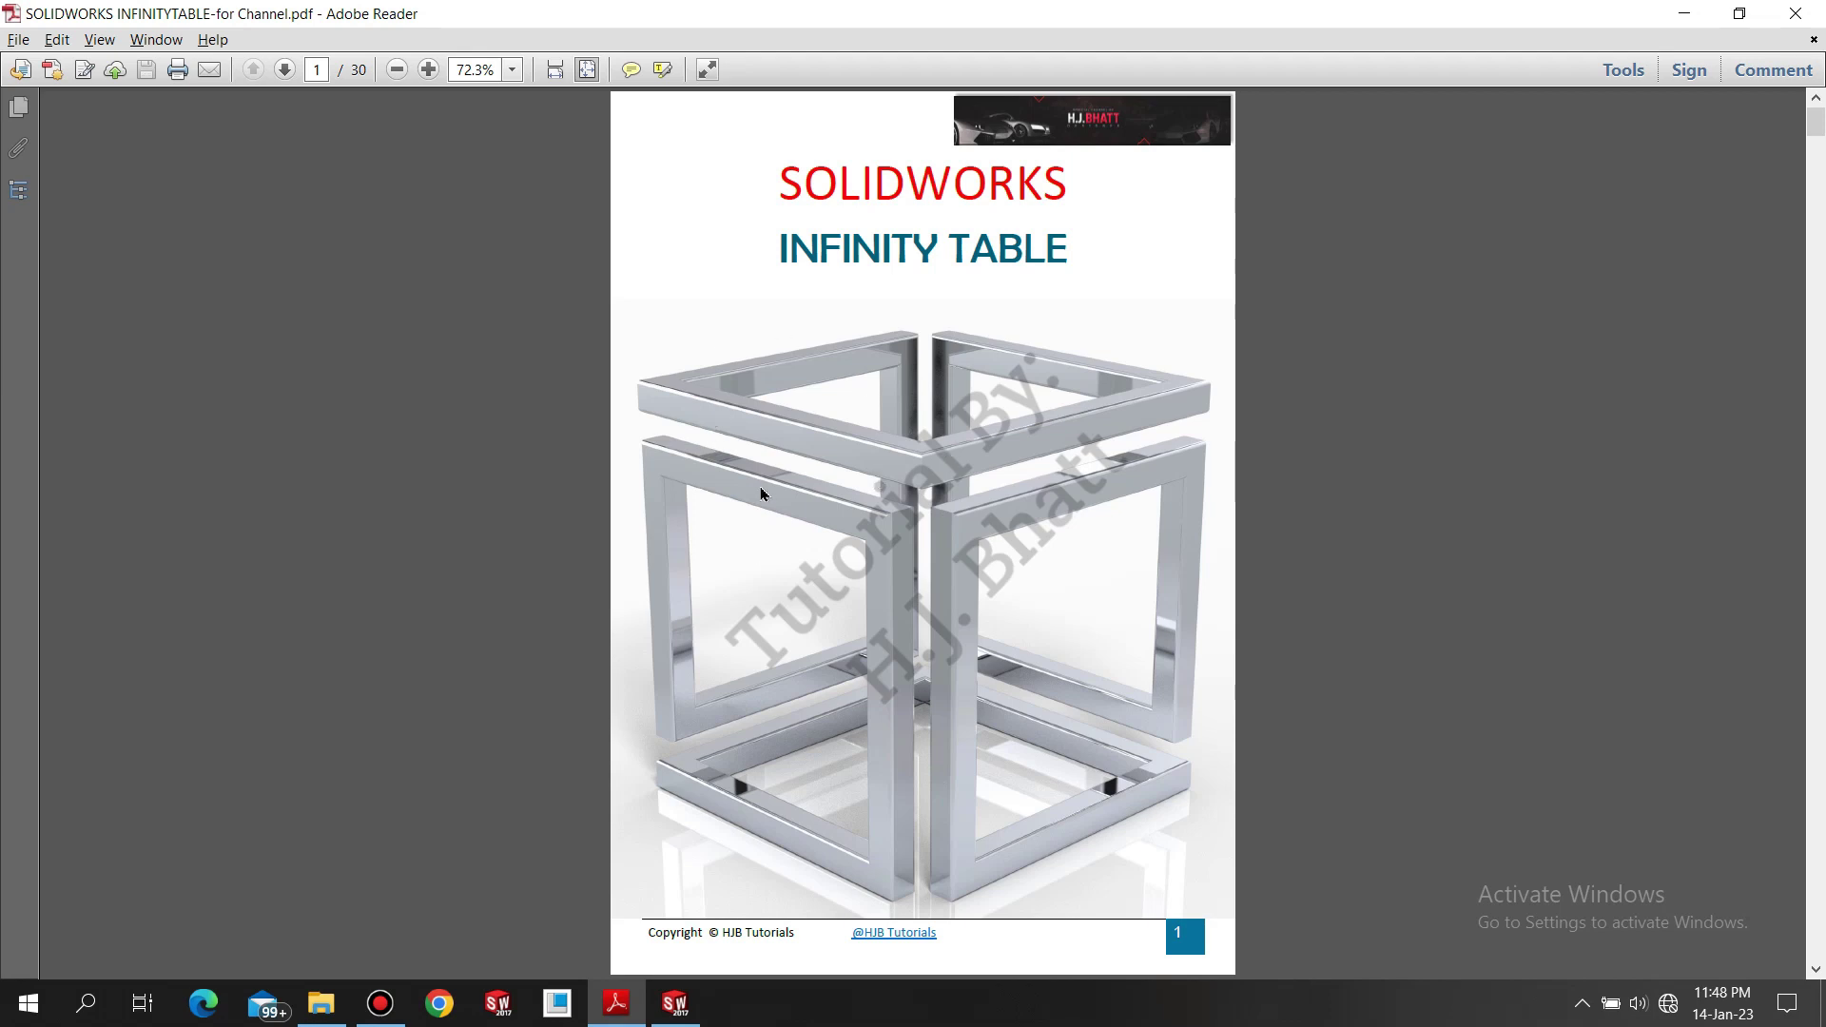
Leave the PDF and return to the empty SOLIDWORKS 2017 window.
key(alt+Tab)
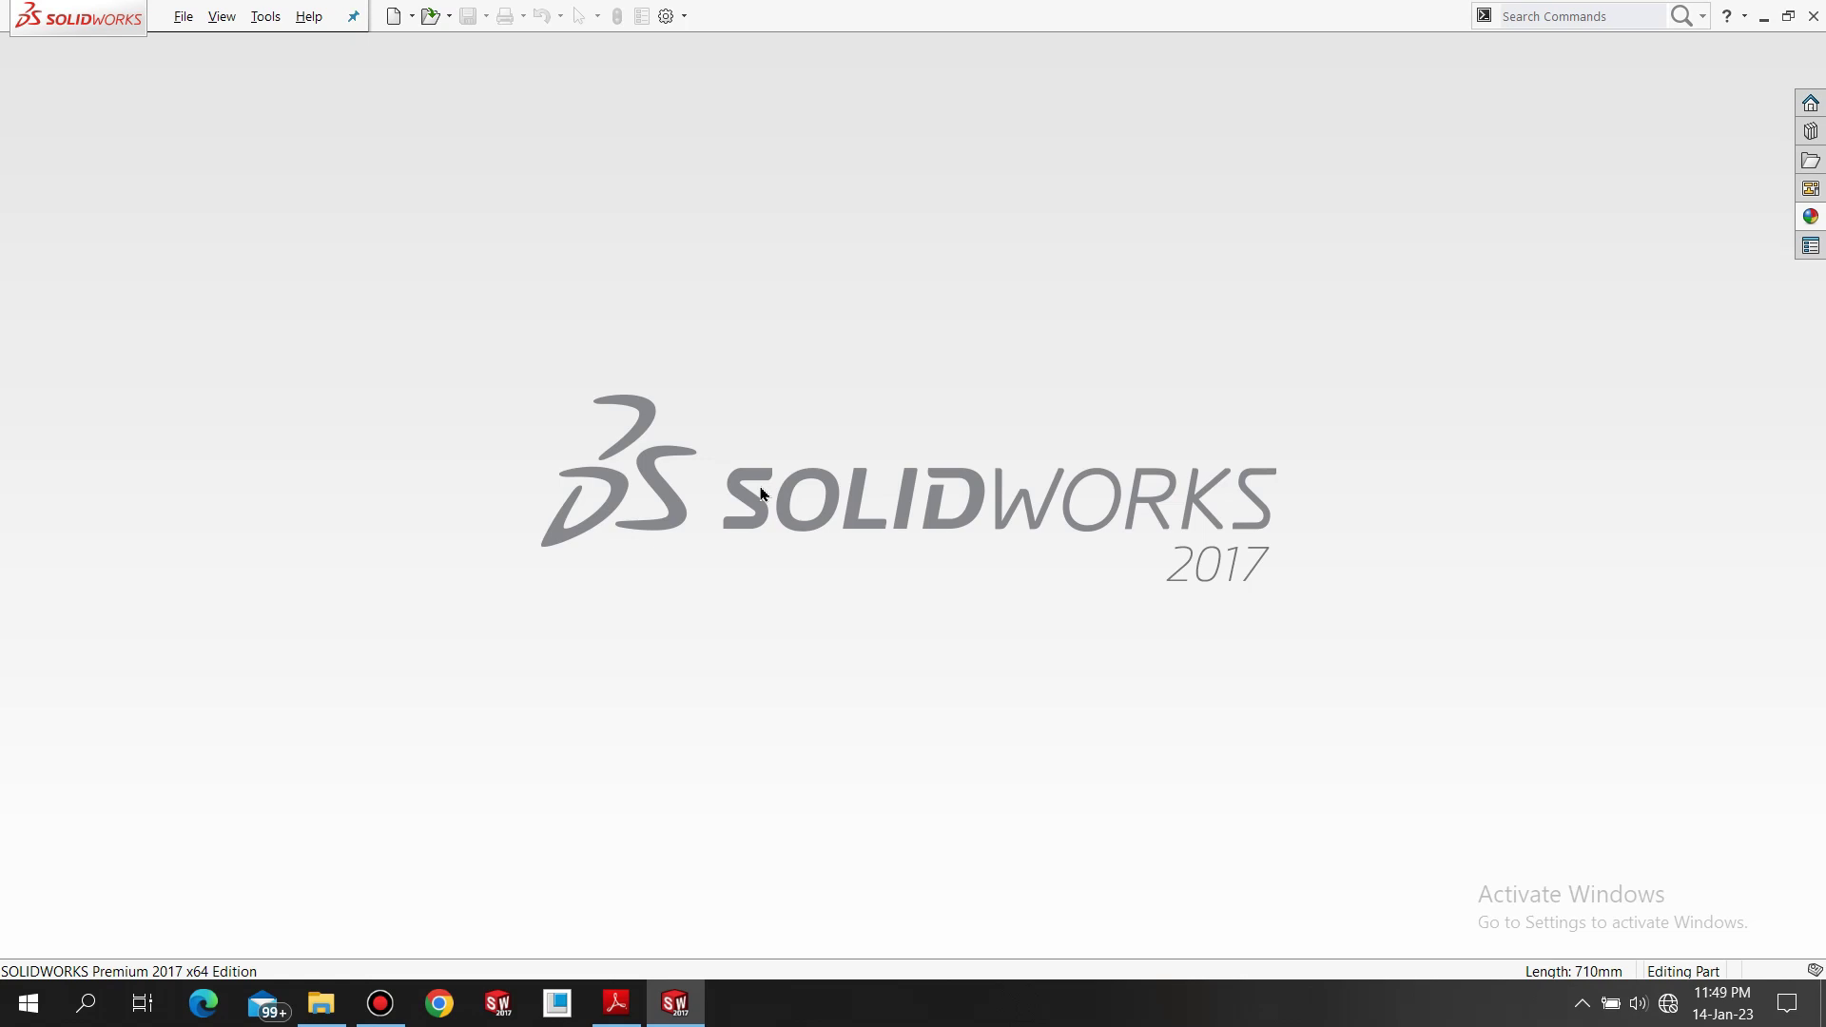
Create a new part document, Part2, and confirm it uses MMGS units.
key(ctrl+n)
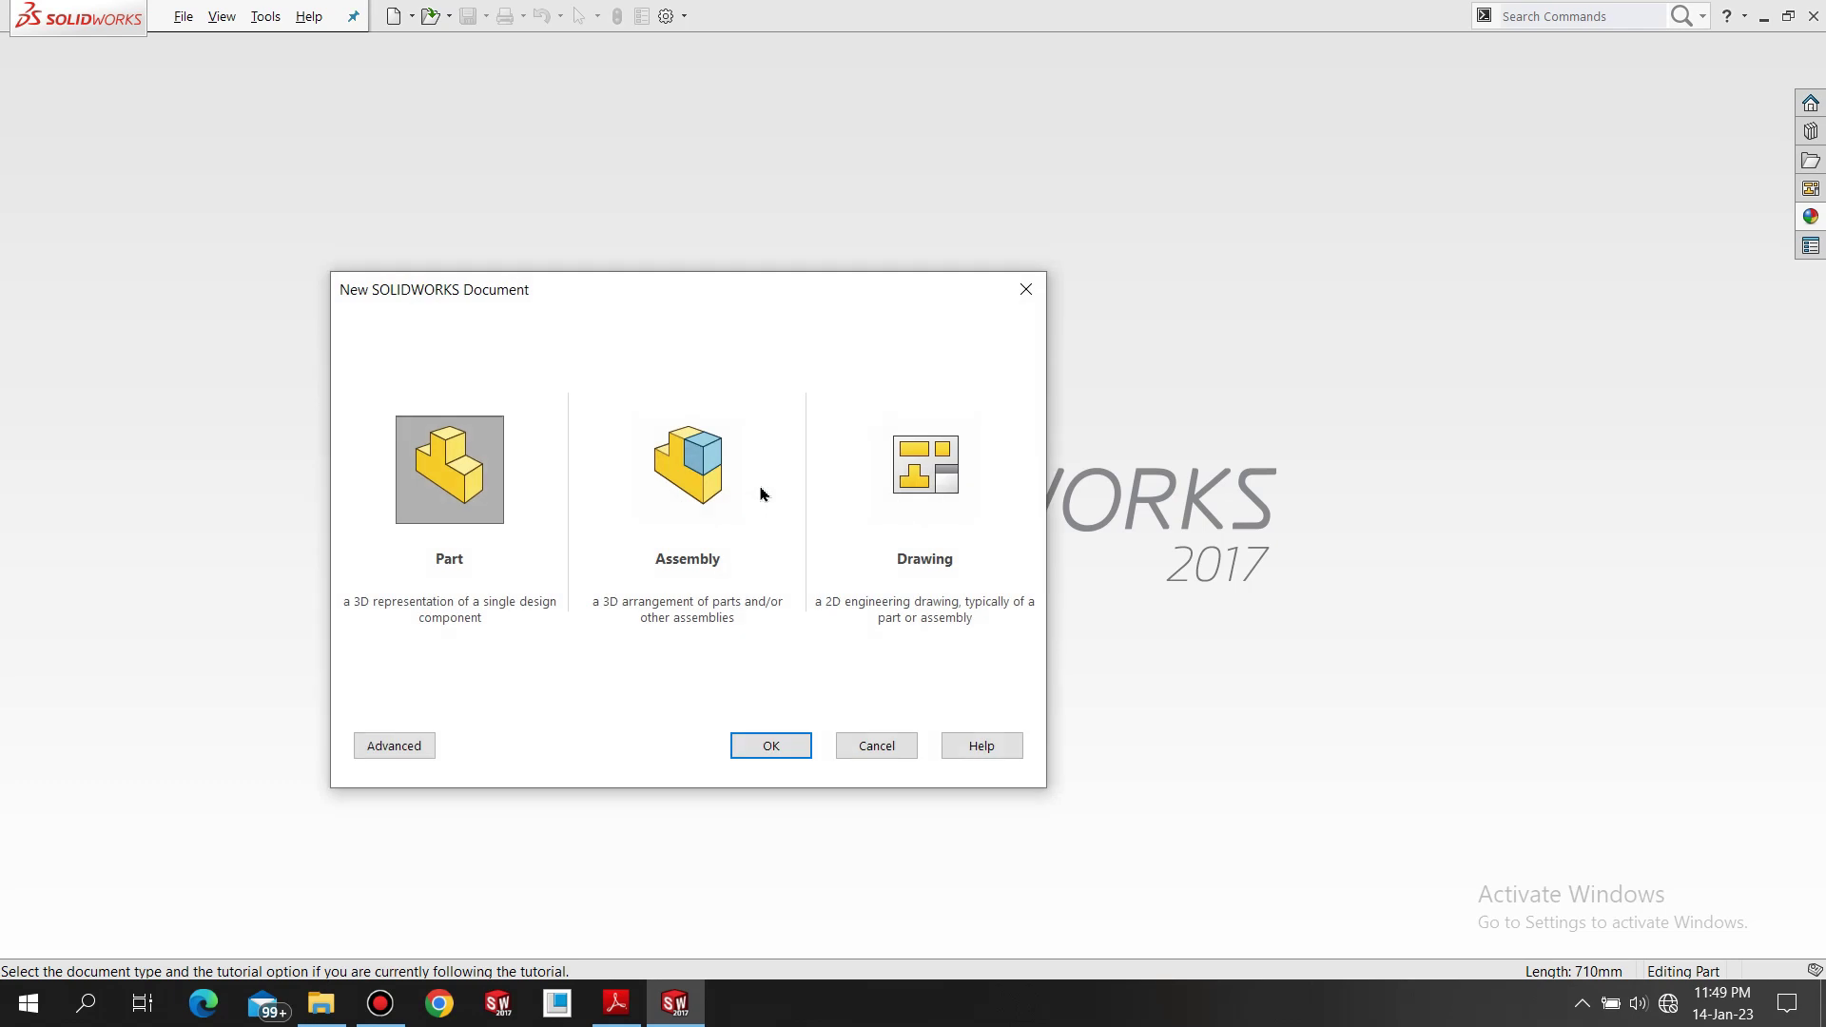
click(773, 746)
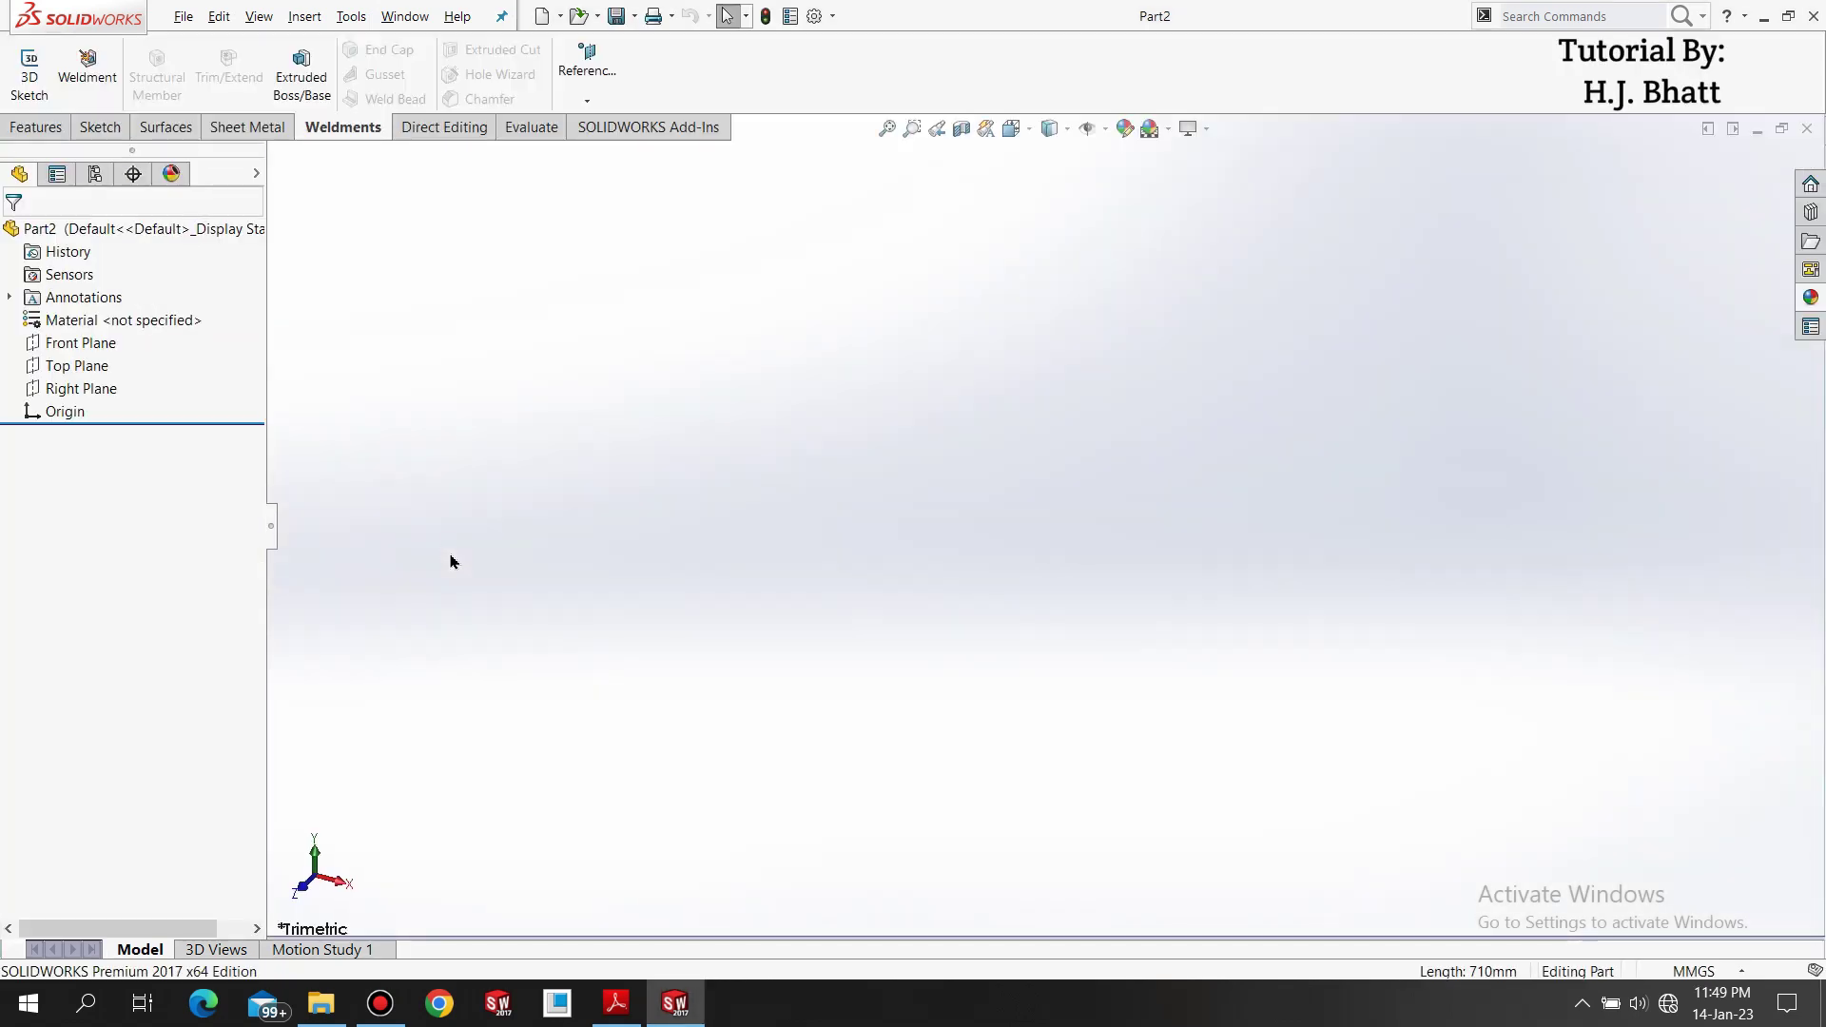
click(1681, 972)
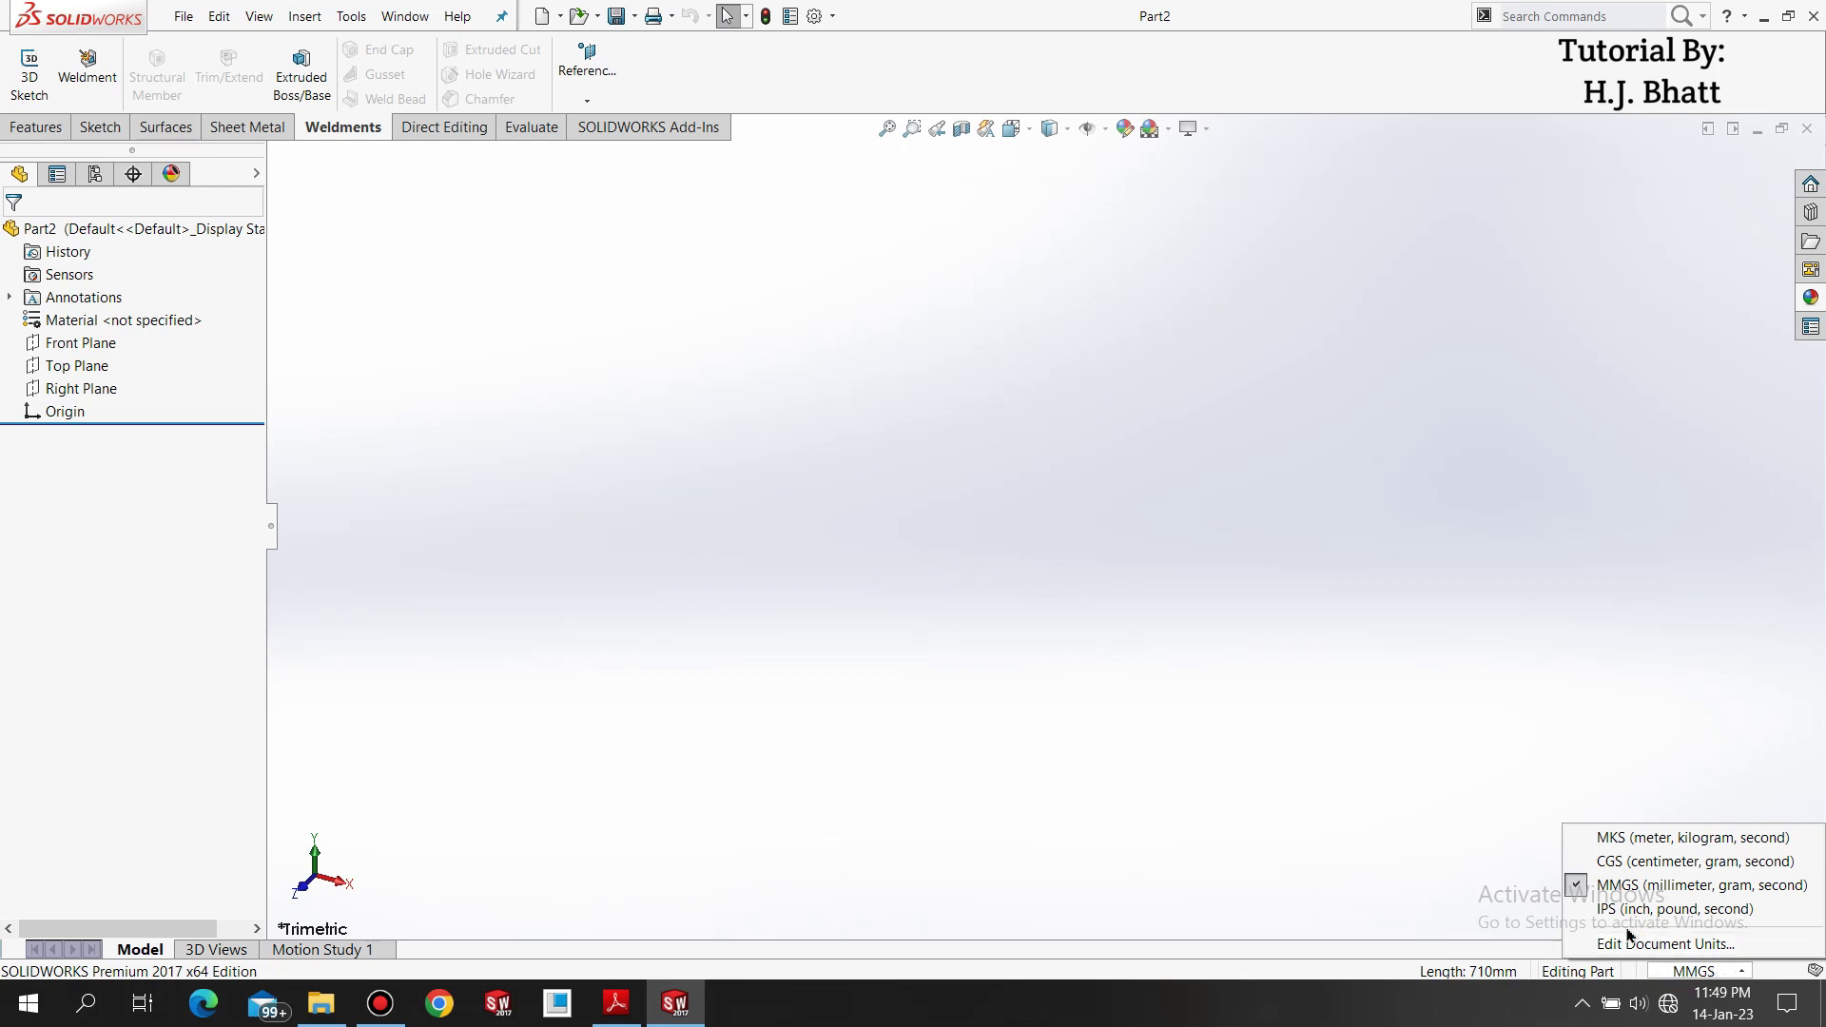
click(1681, 972)
Draw a center rectangle from the origin in a new Top Plane sketch.
click(32, 366)
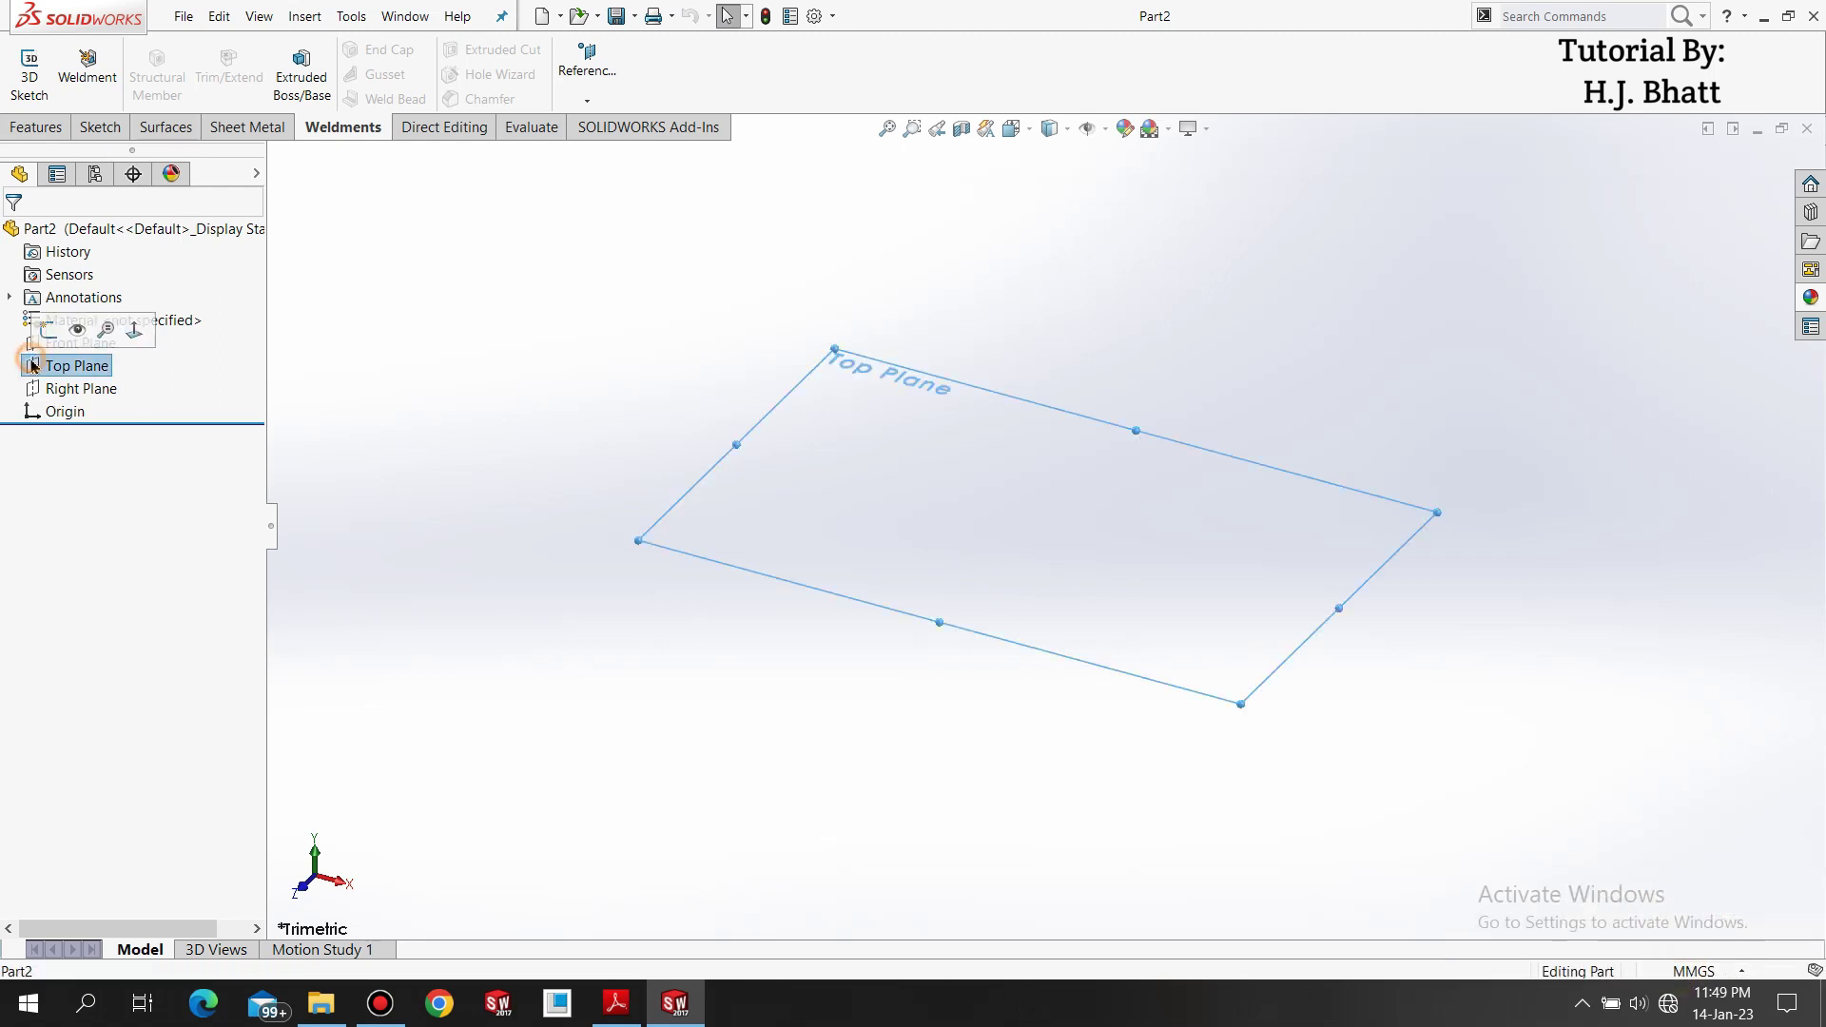
click(93, 325)
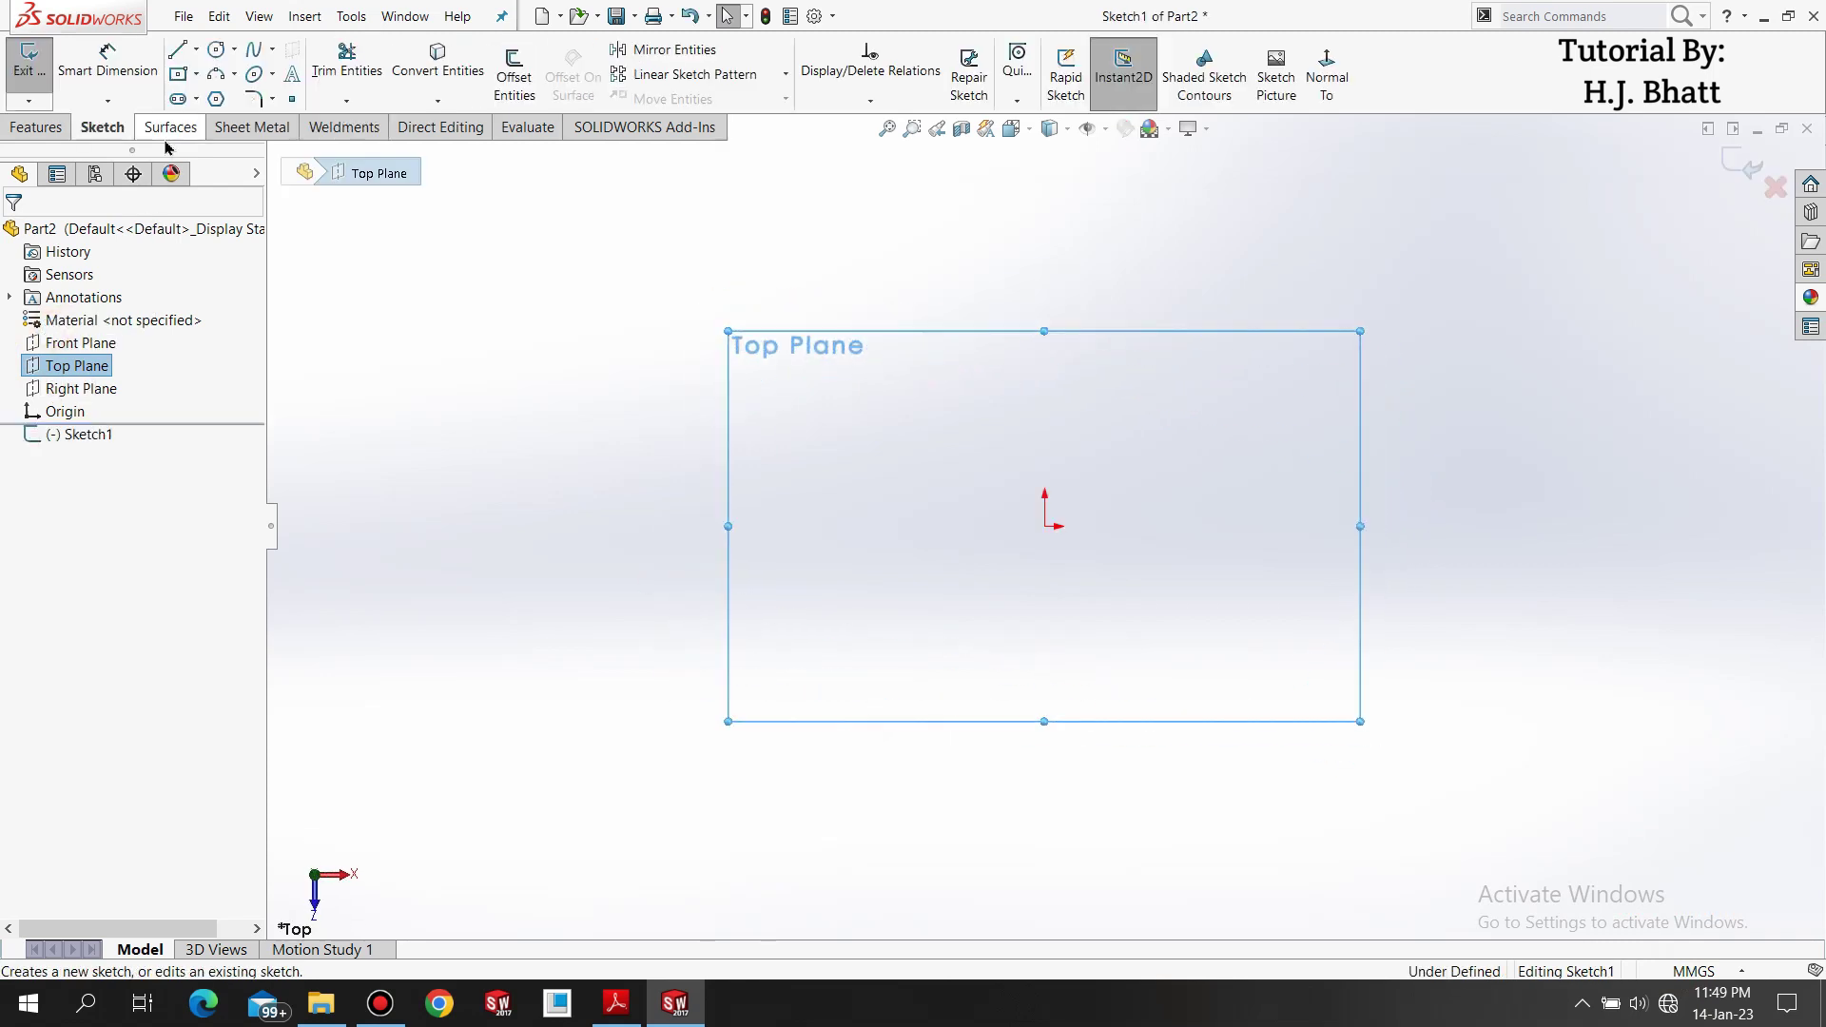
click(178, 73)
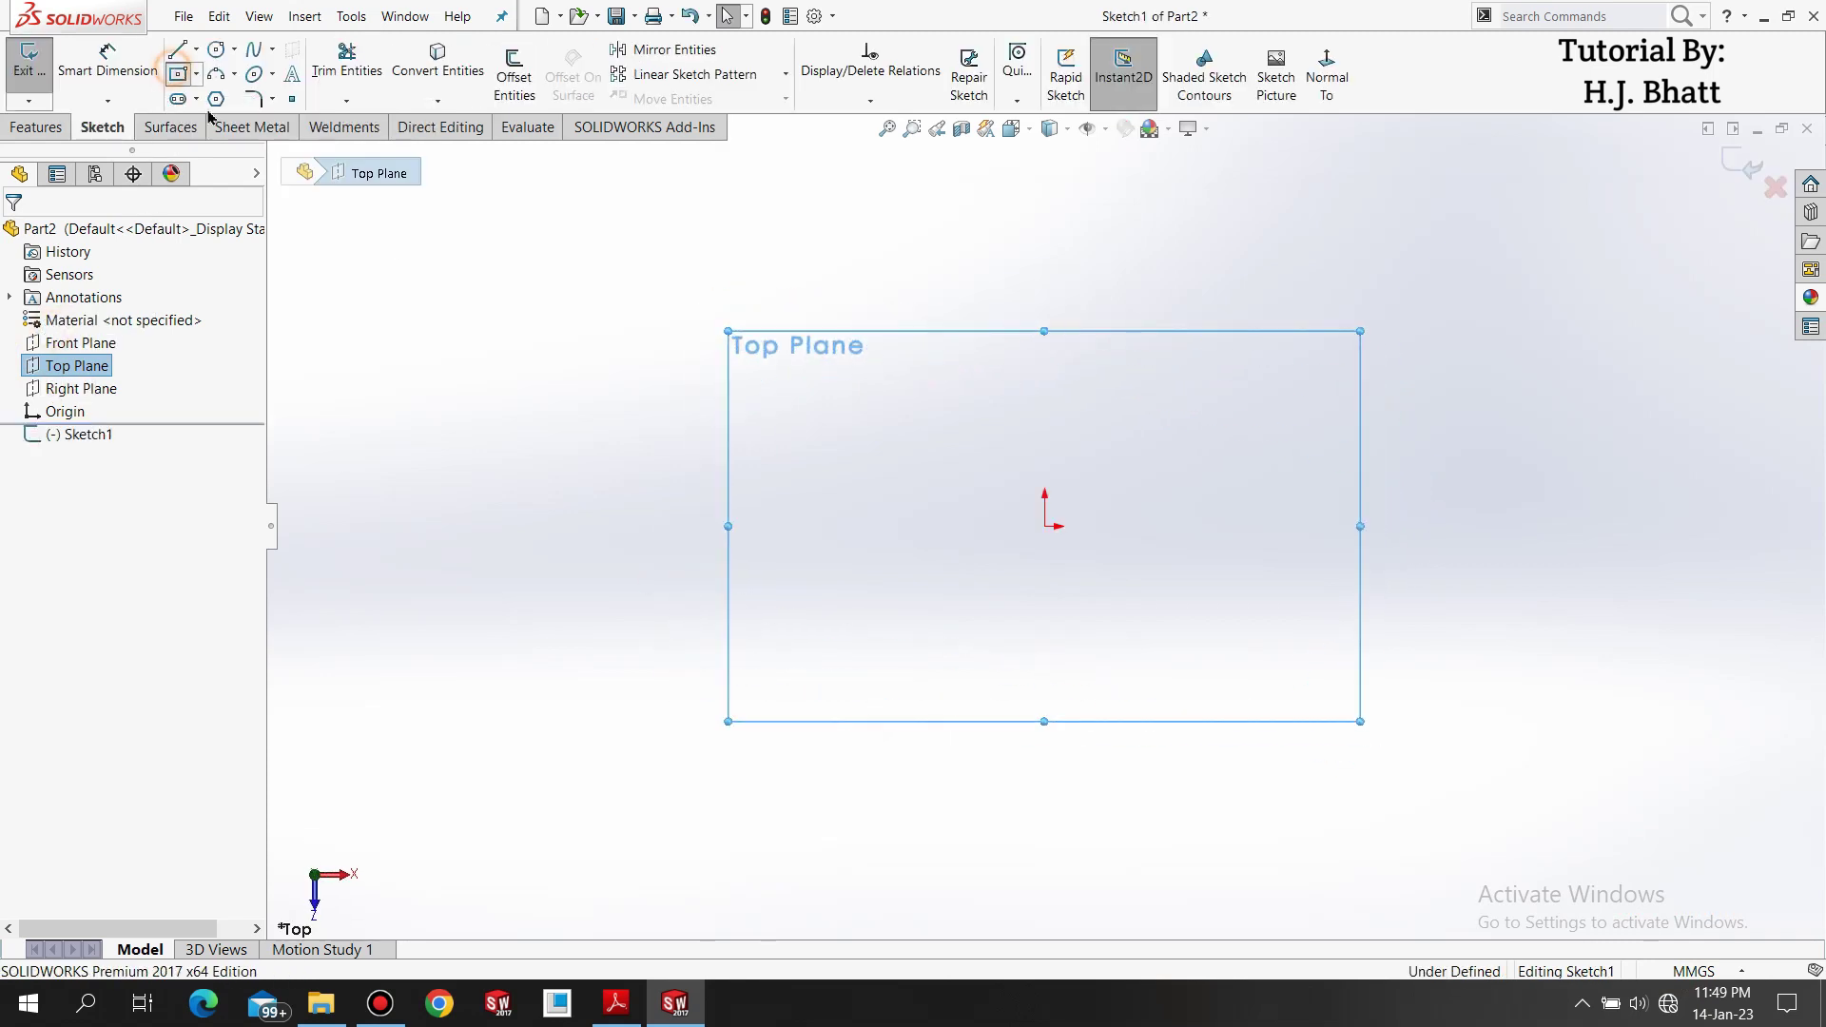
click(1045, 525)
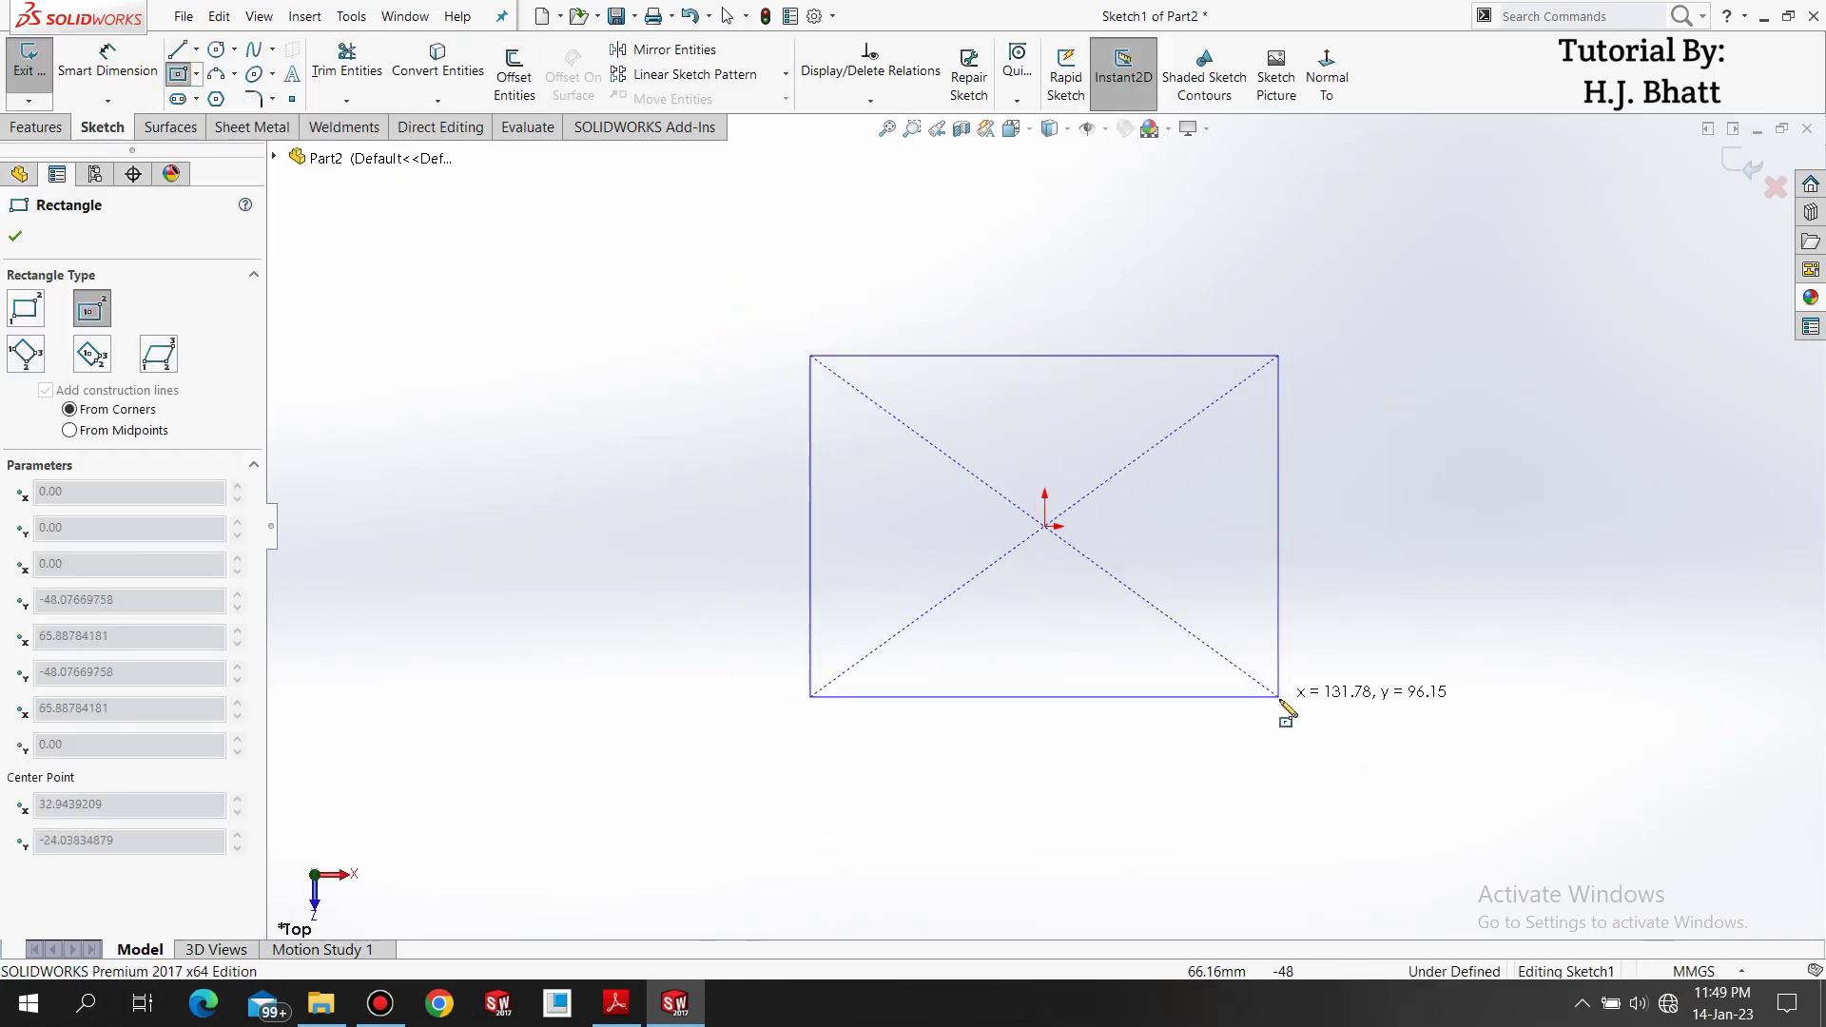
click(1279, 698)
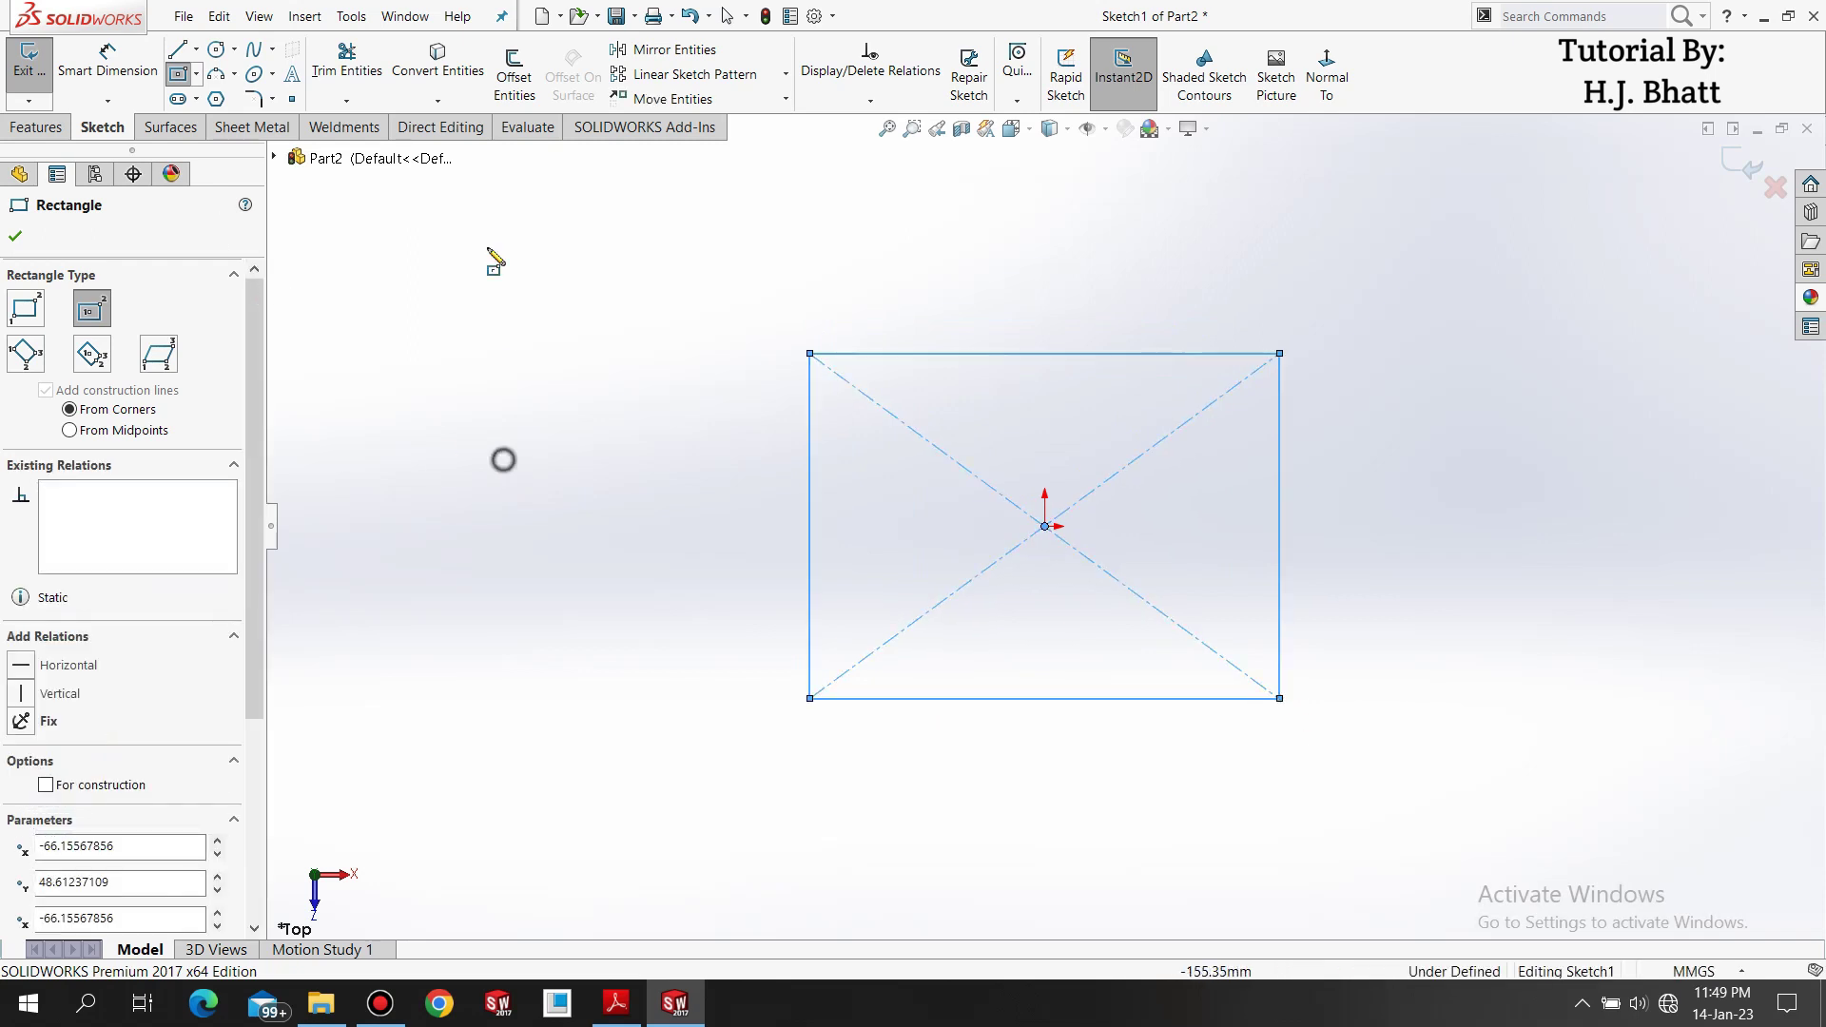
key(Escape)
Dimension the rectangle's height and width to 900 mm each.
key(d)
click(756, 515)
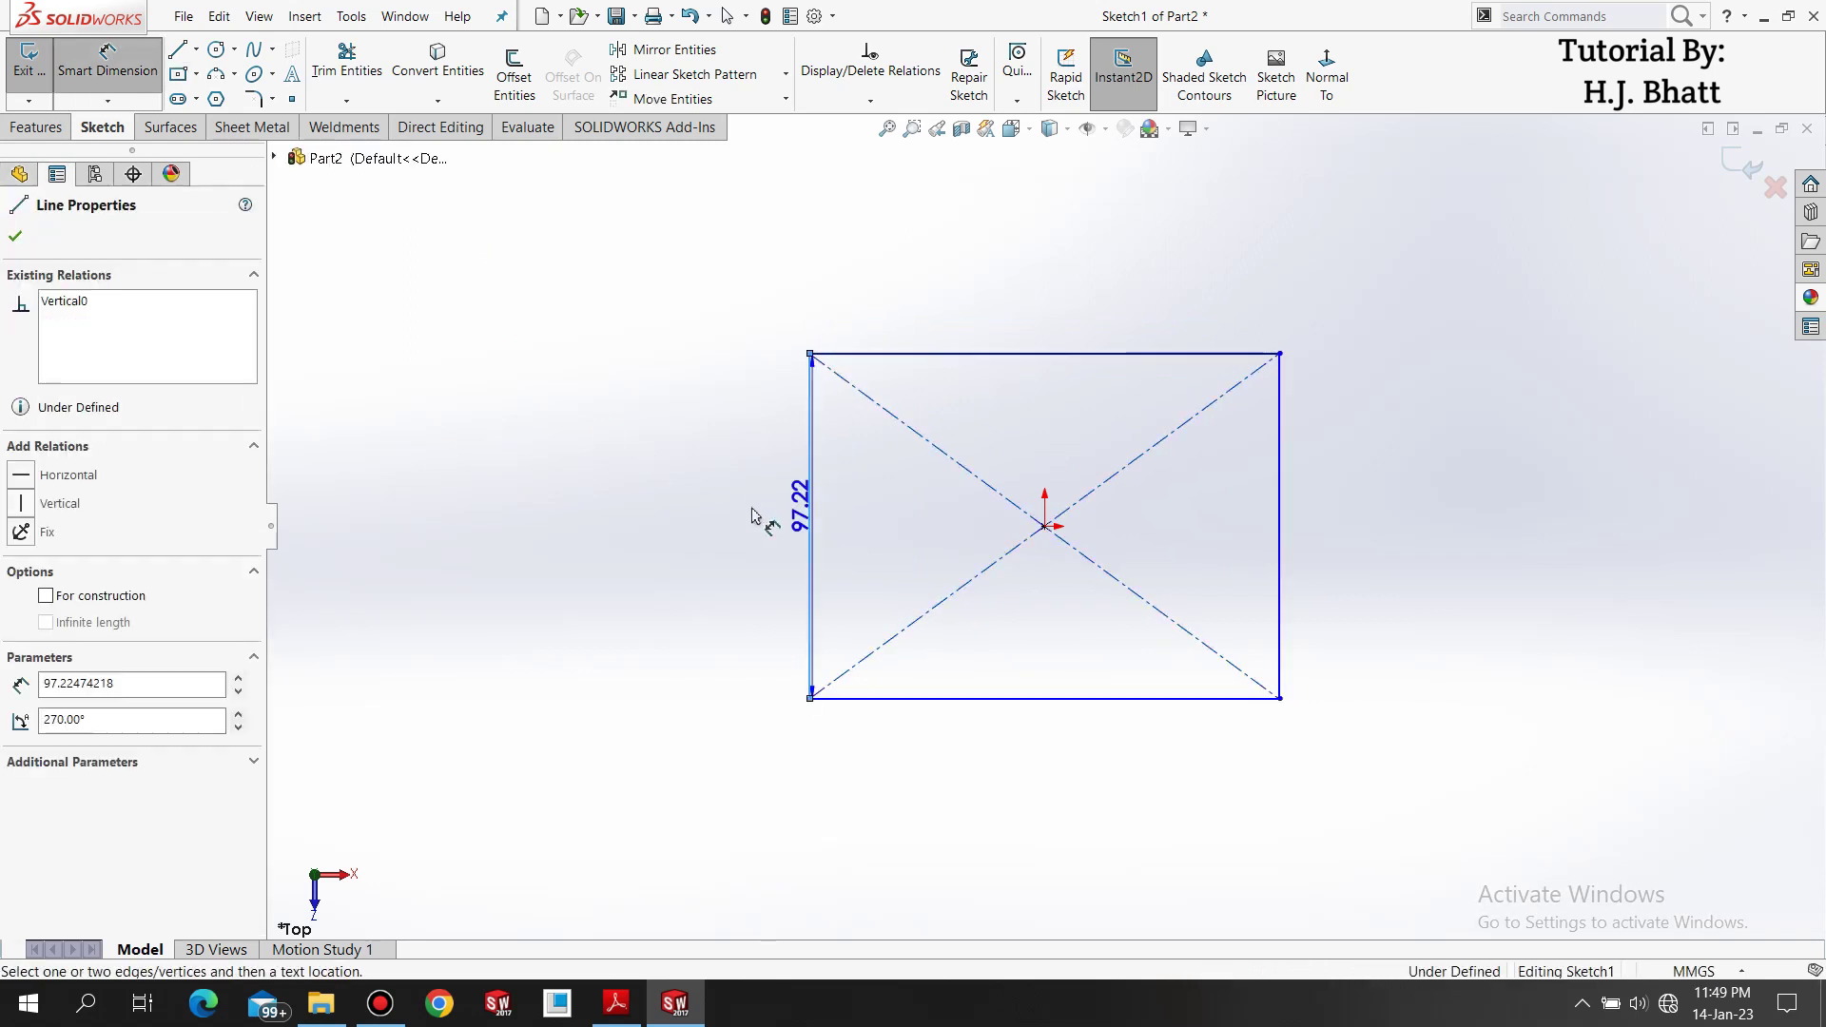
click(752, 517)
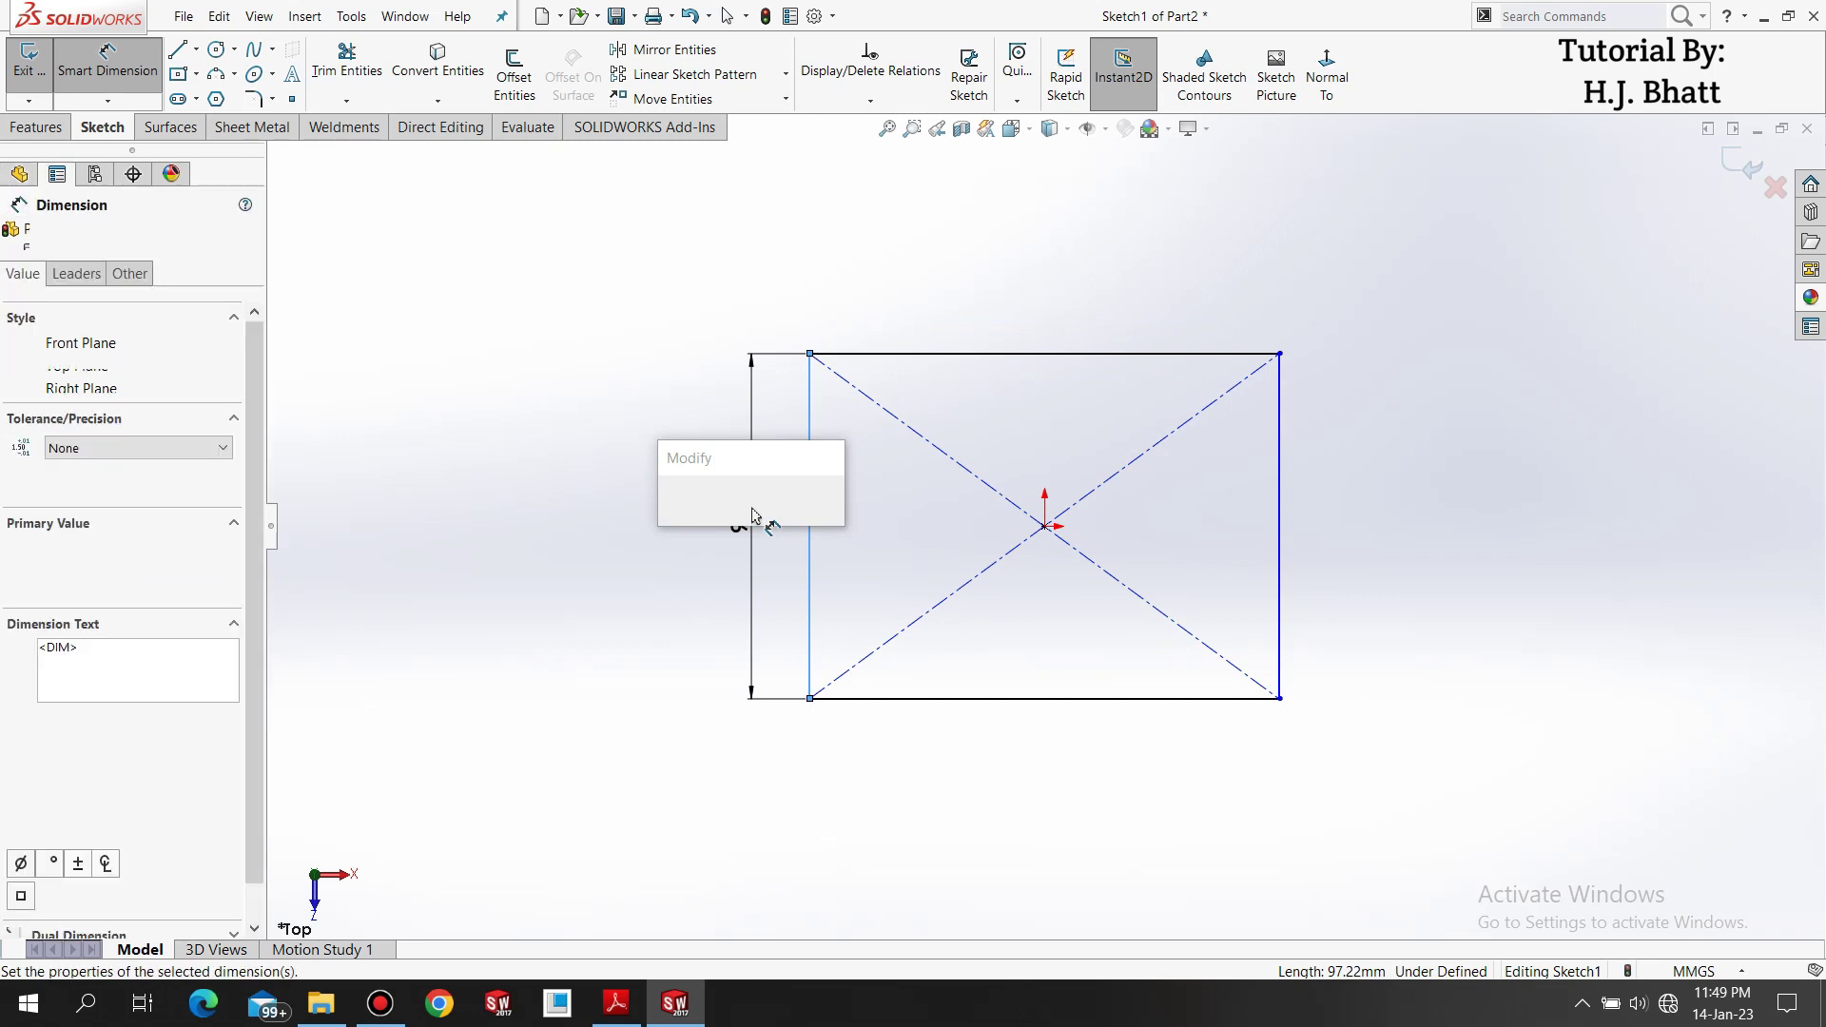
text(900)
key(Return)
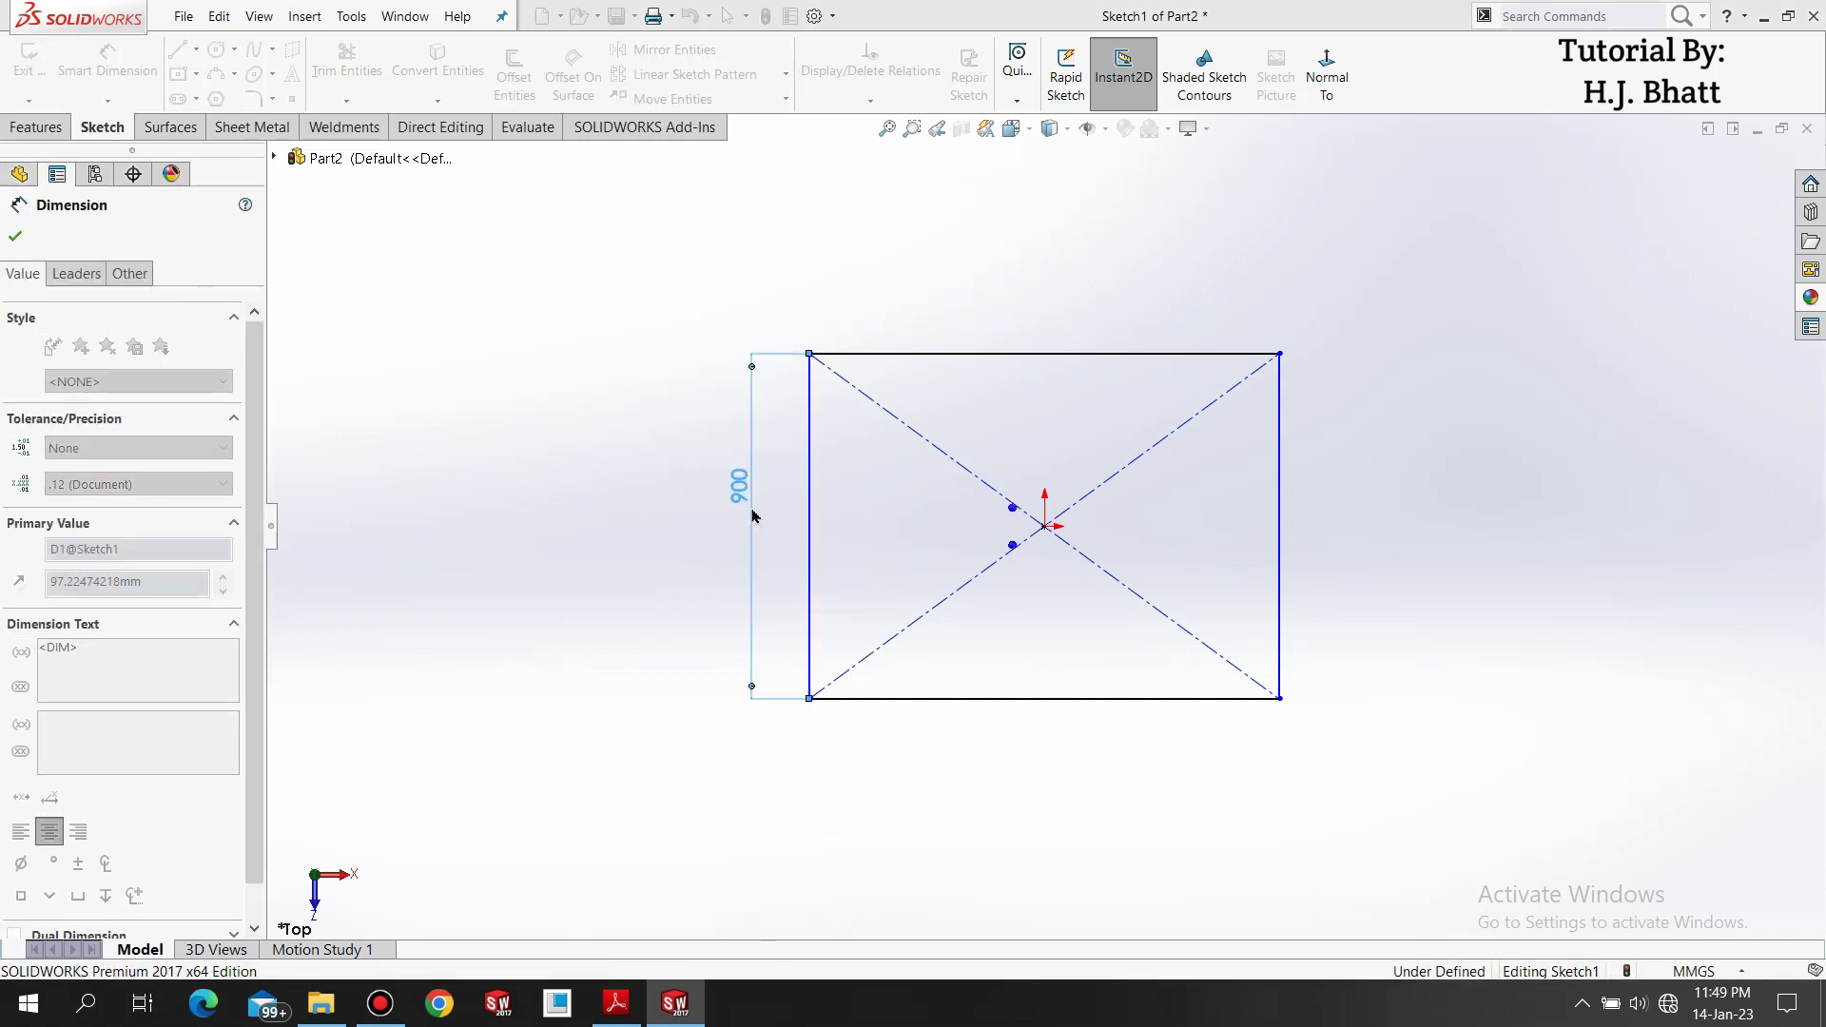
click(894, 294)
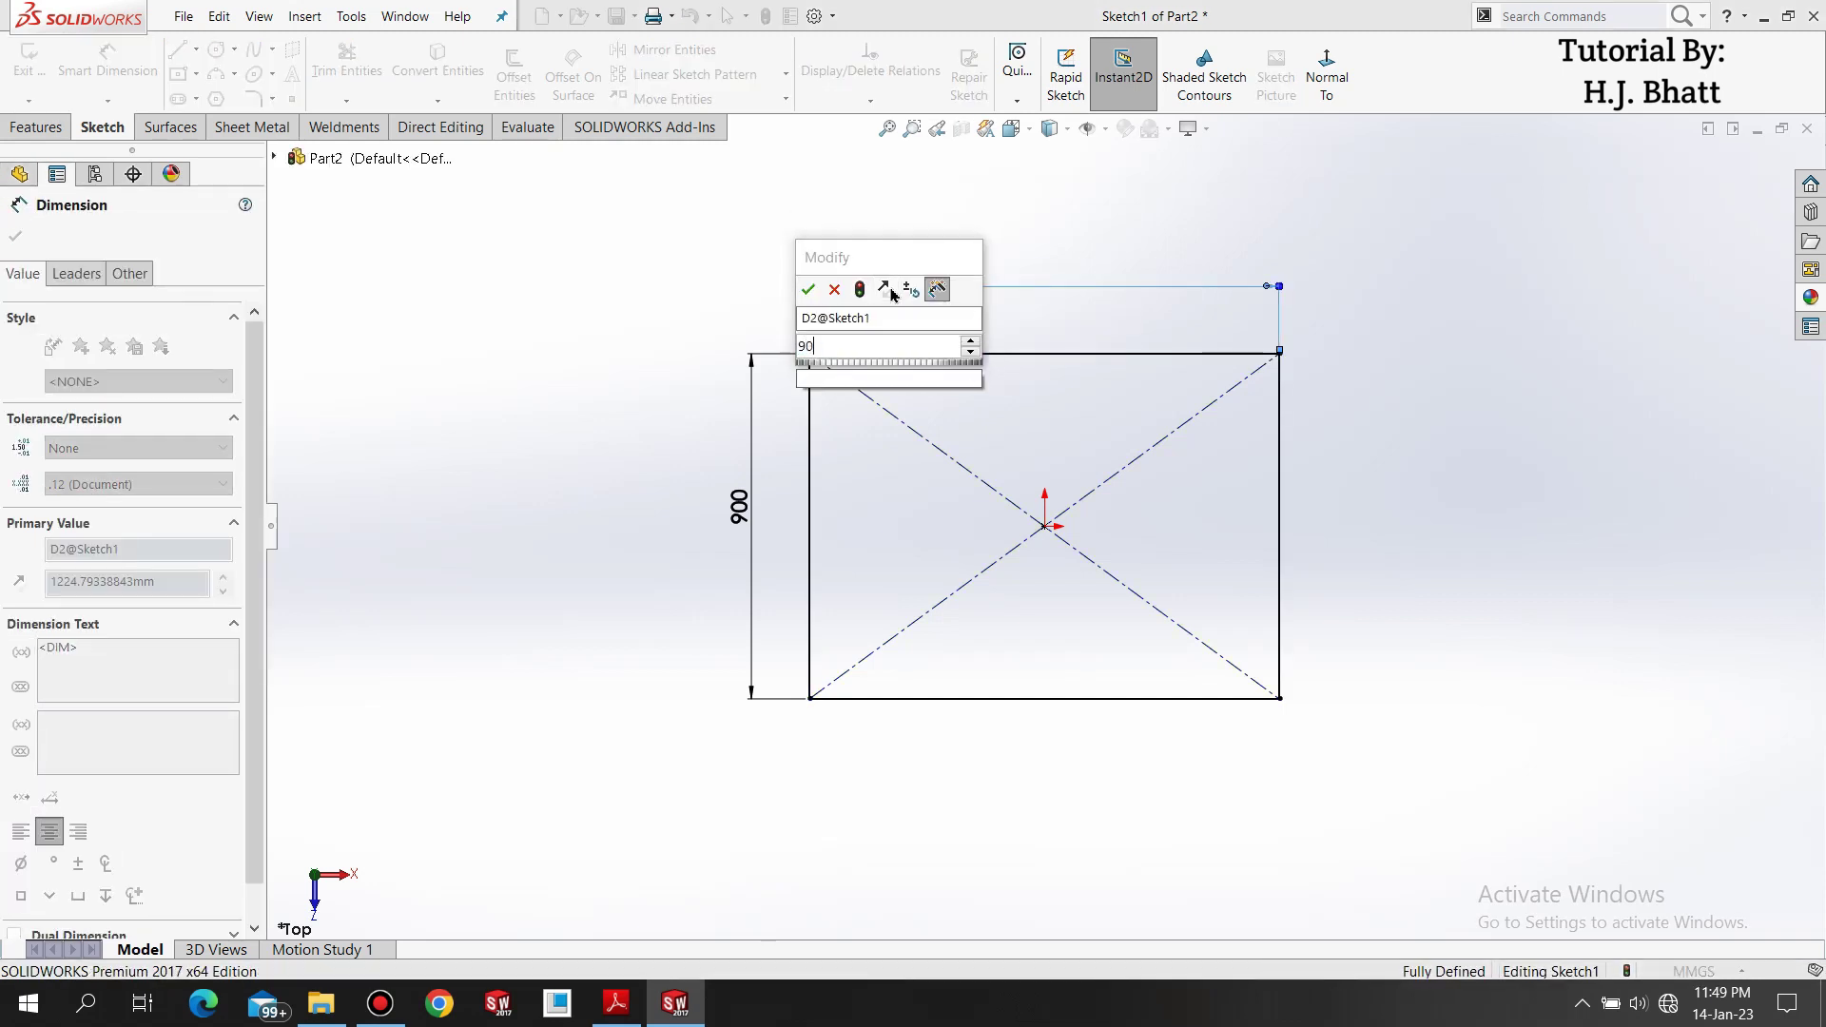
text(900)
key(Return)
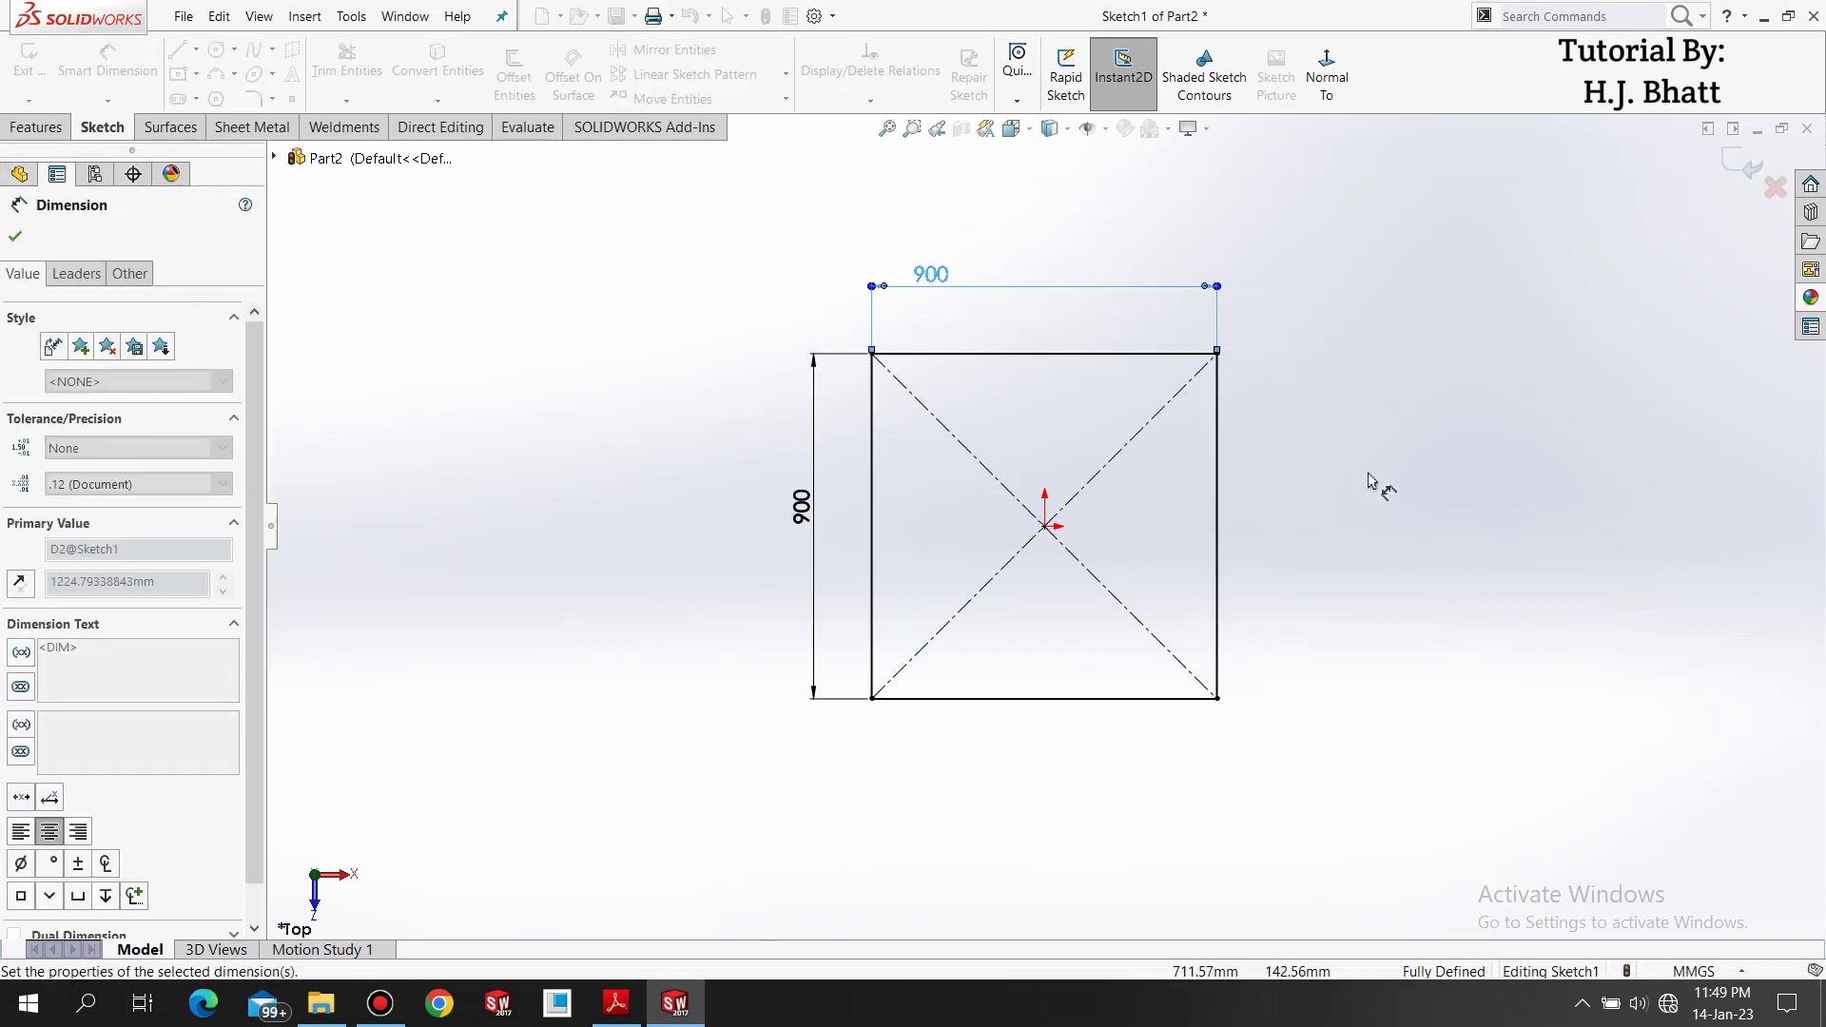
right_drag(1377, 481, 1035, 507)
scroll(1265, 637, down, 5)
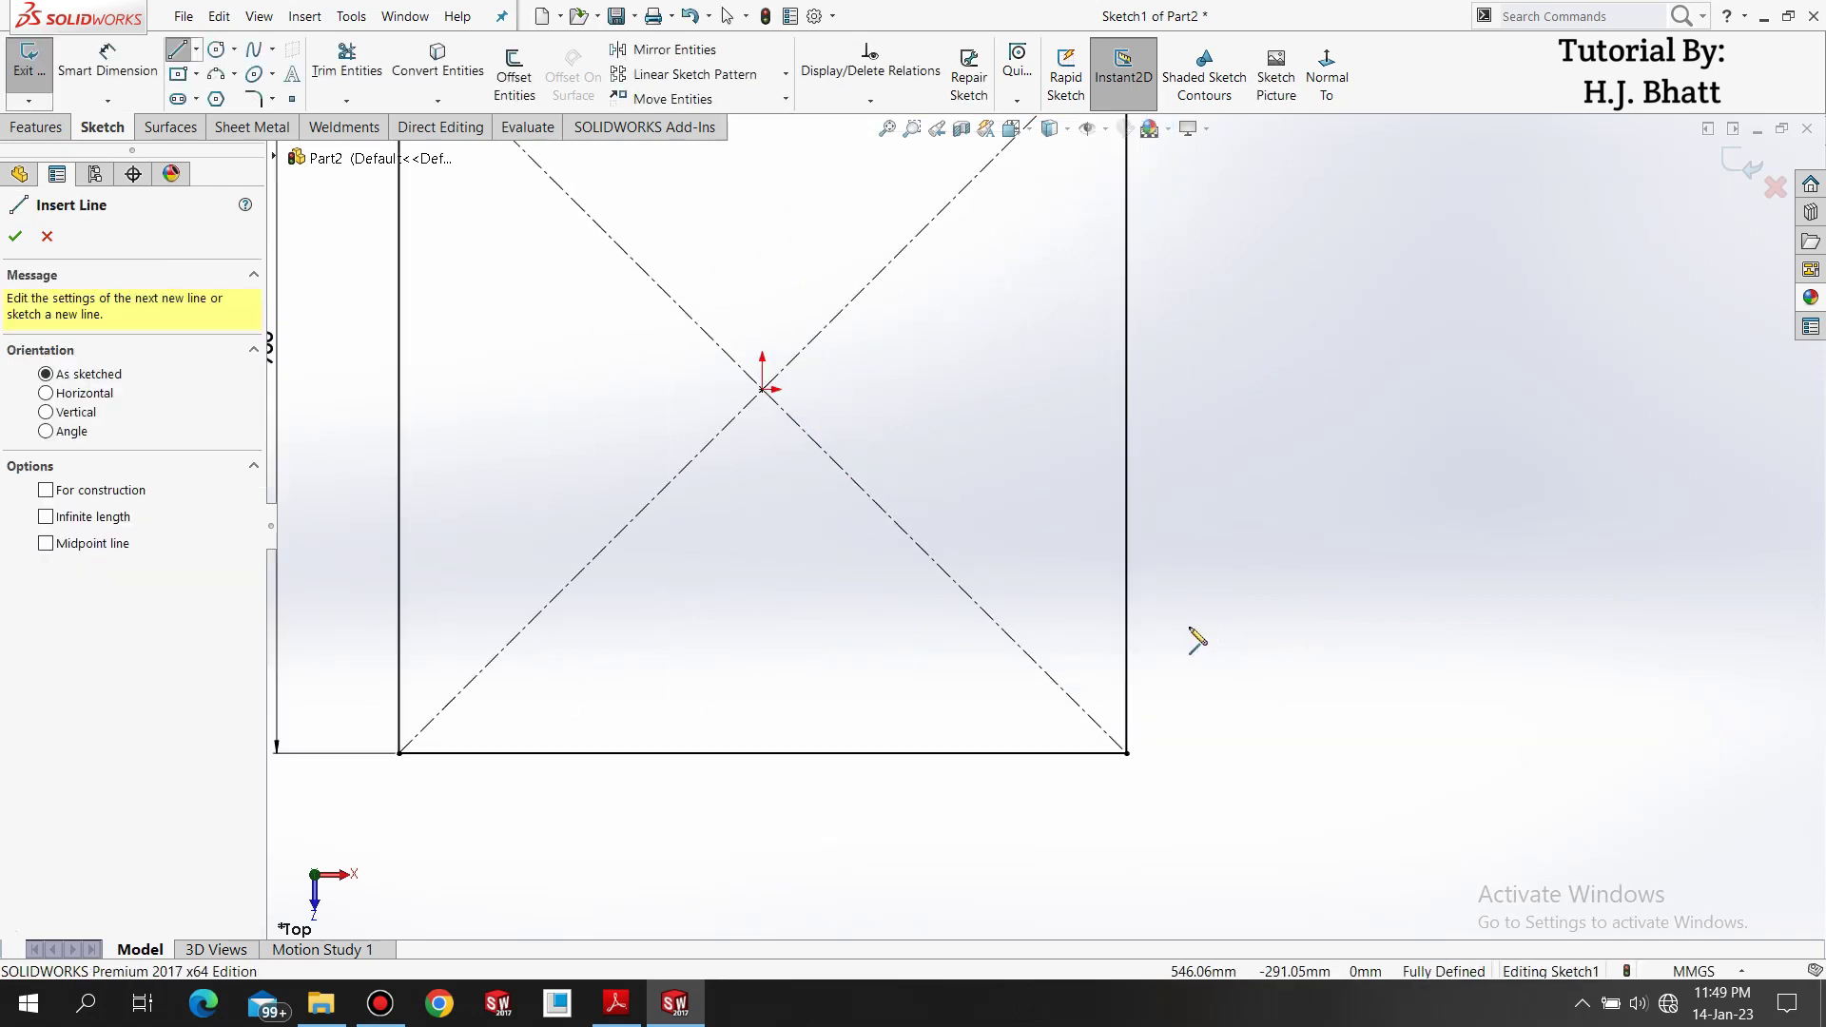
Draw a horizontal line from the right edge to the diagonal, then down to the bottom edge.
click(1128, 628)
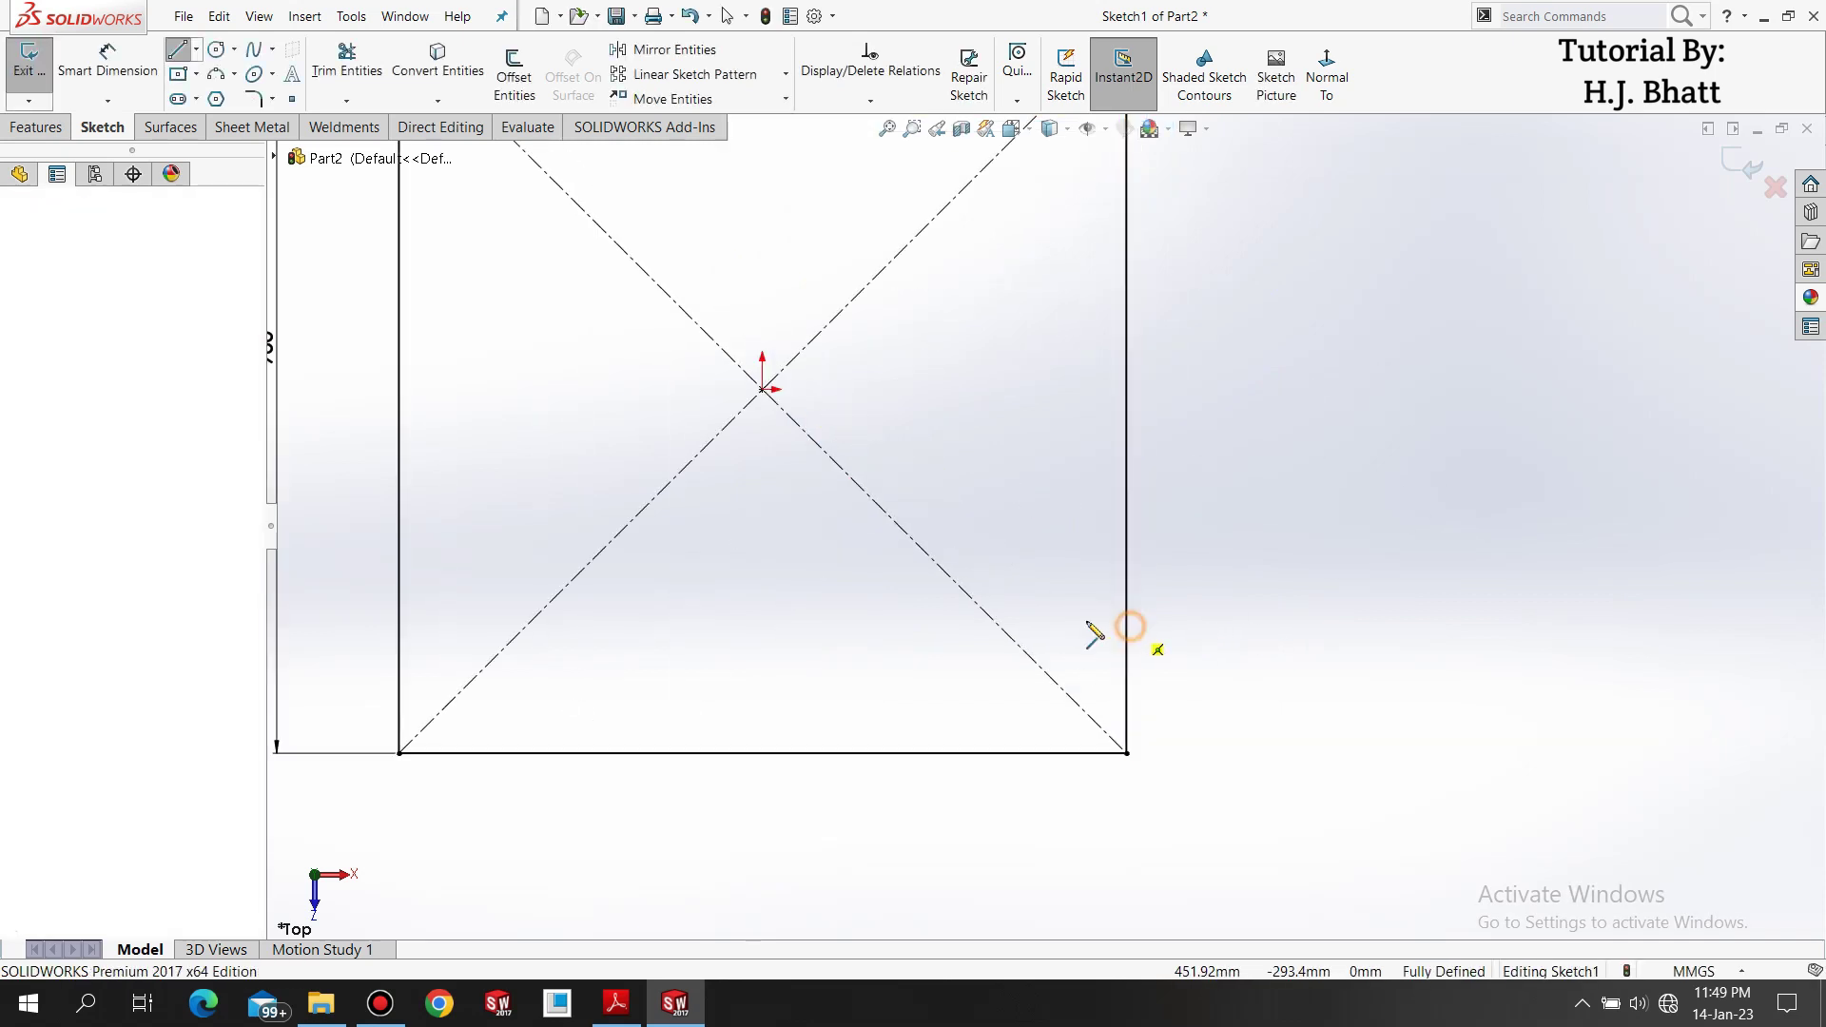
click(999, 625)
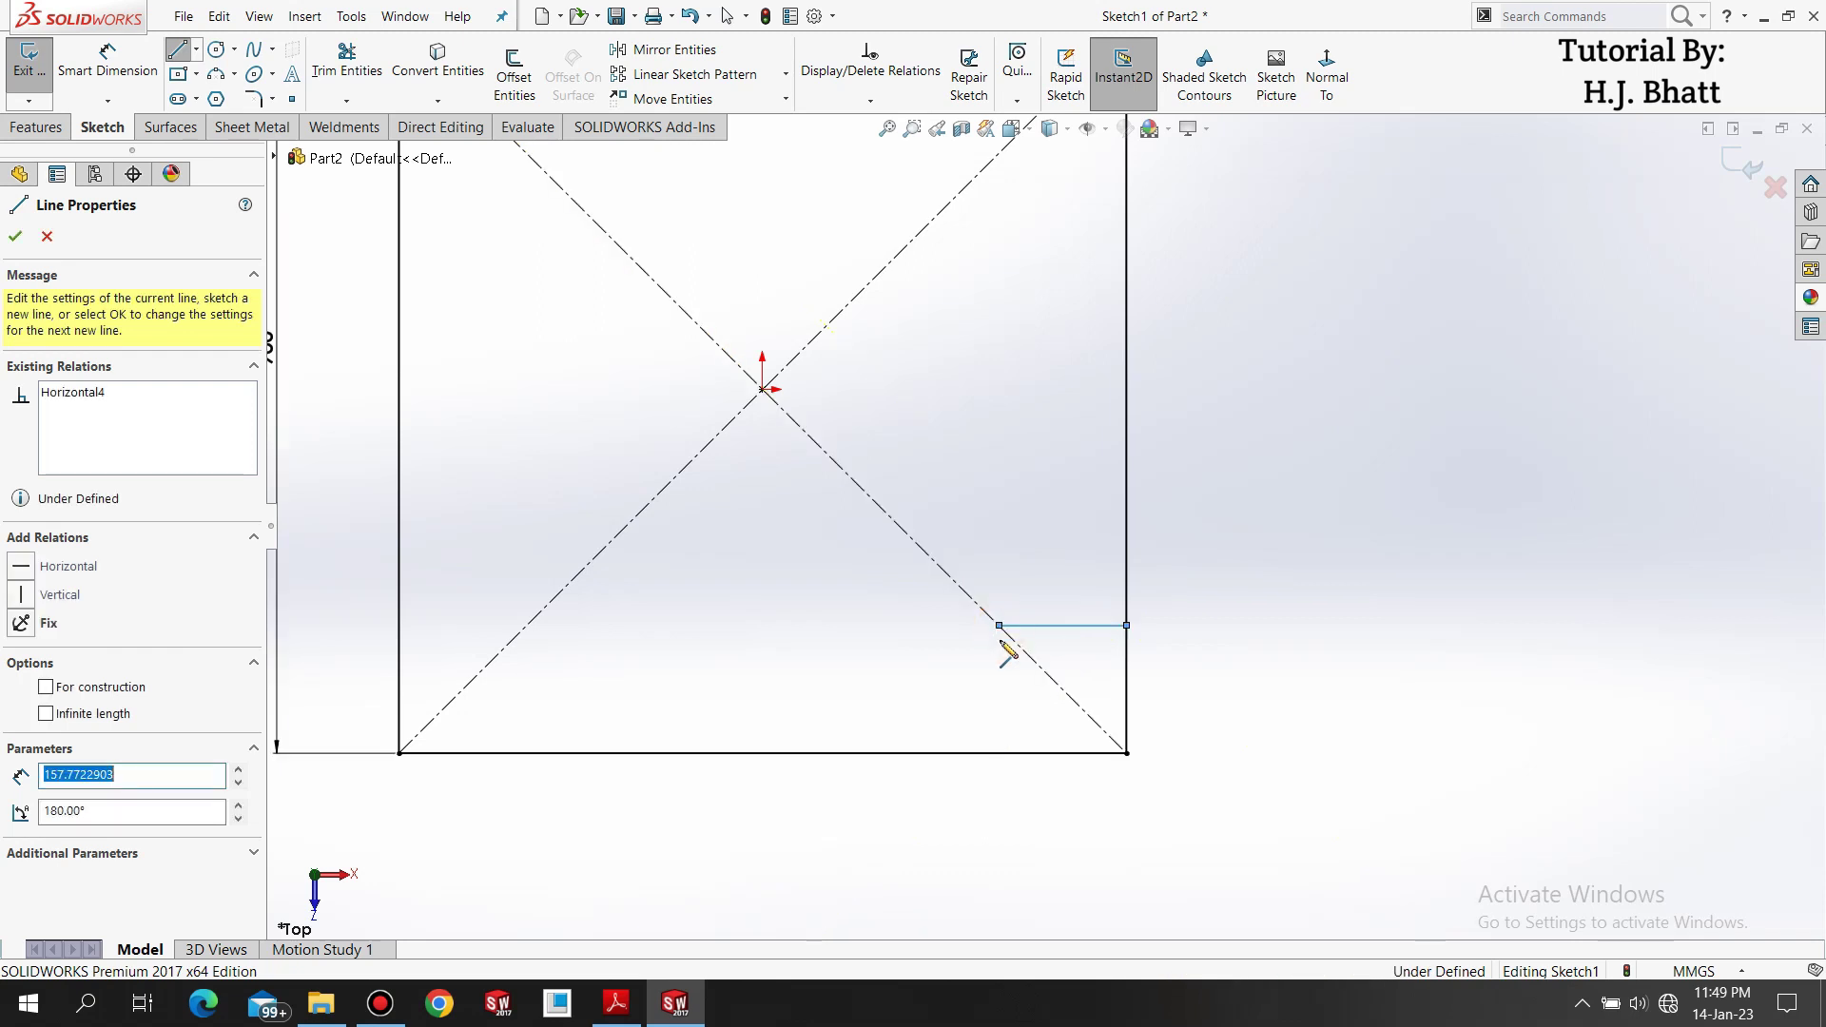
click(999, 753)
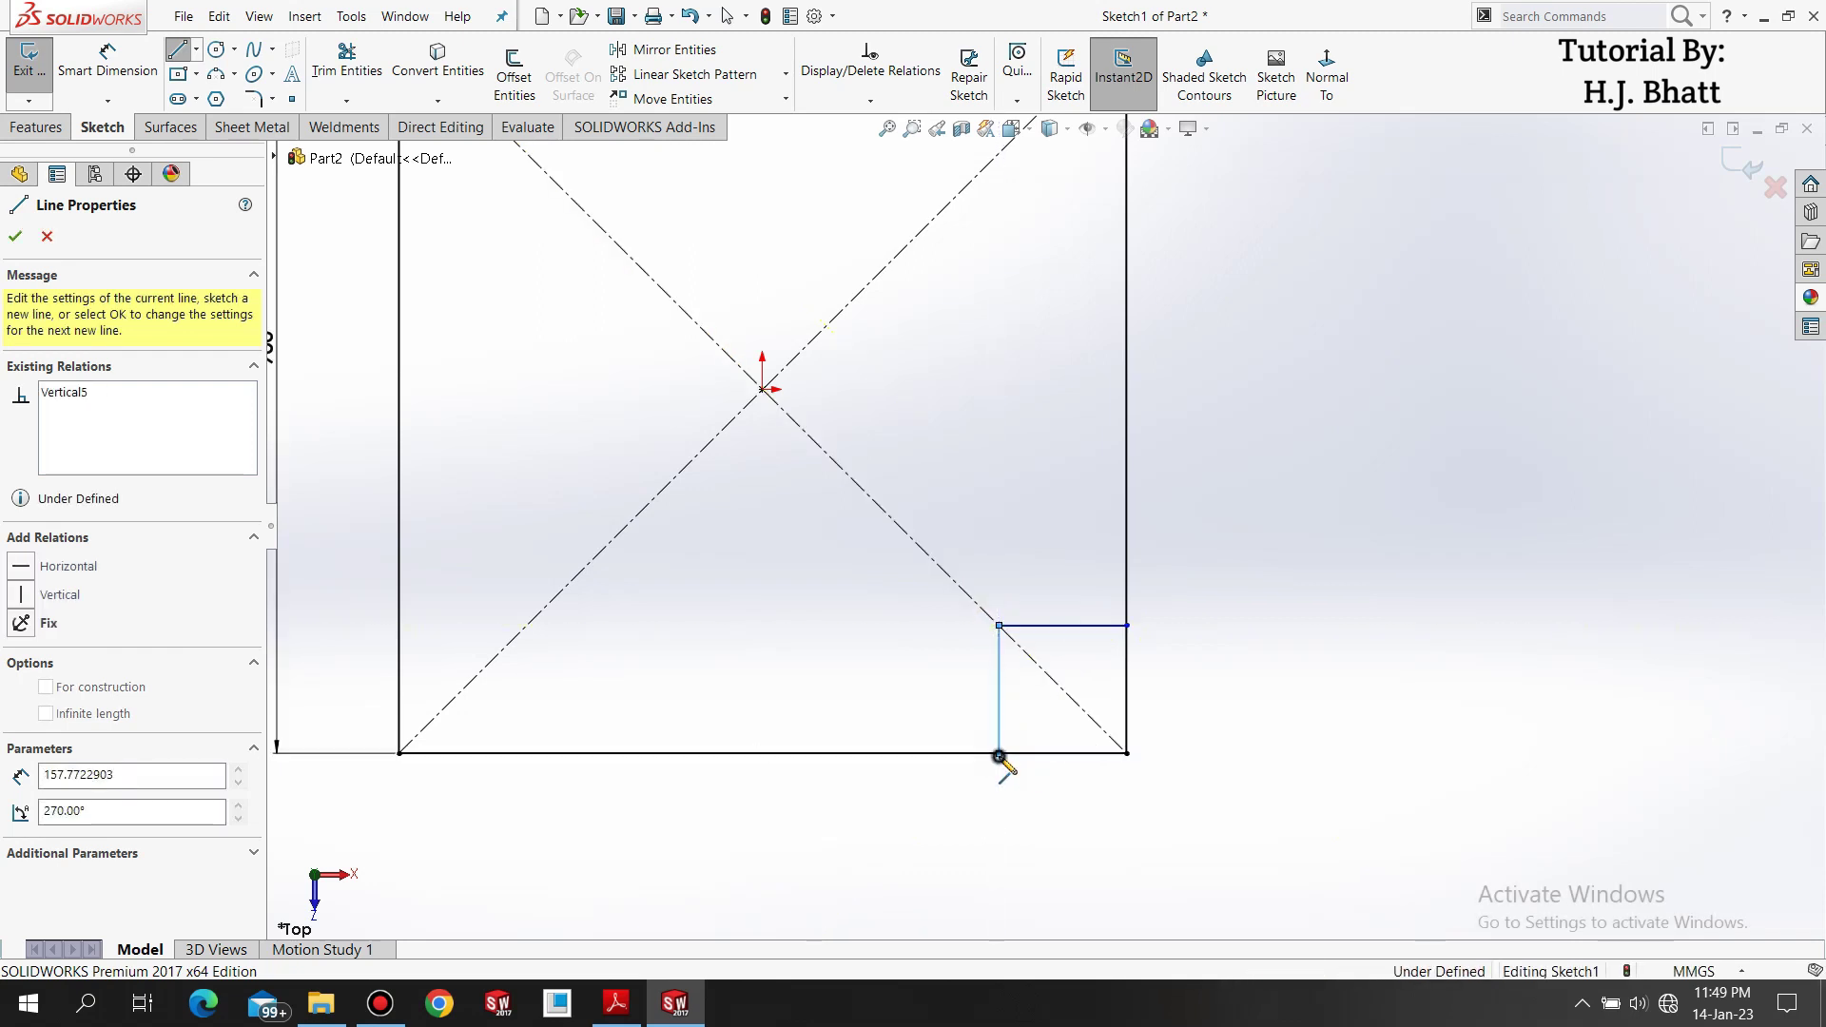
right_click(999, 756)
click(1058, 771)
scroll(1094, 683, down, 2)
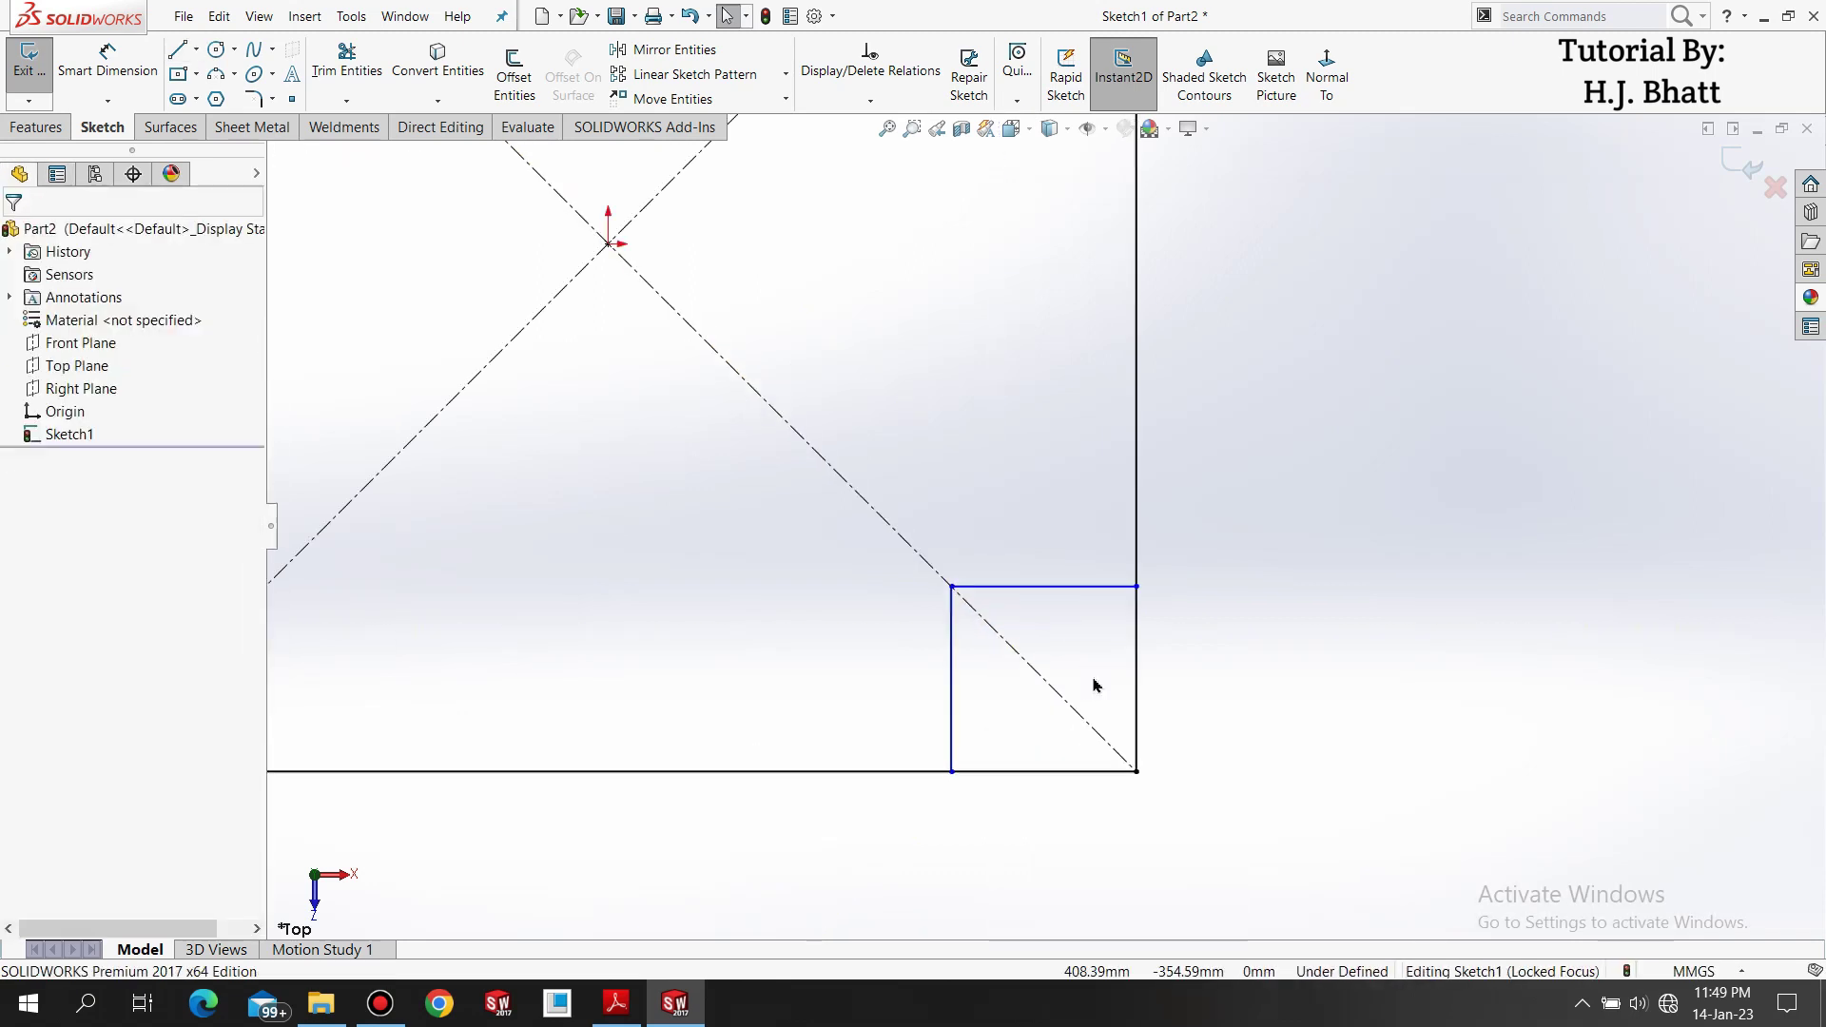
Trim away the right and bottom edge segments at the corner.
click(347, 66)
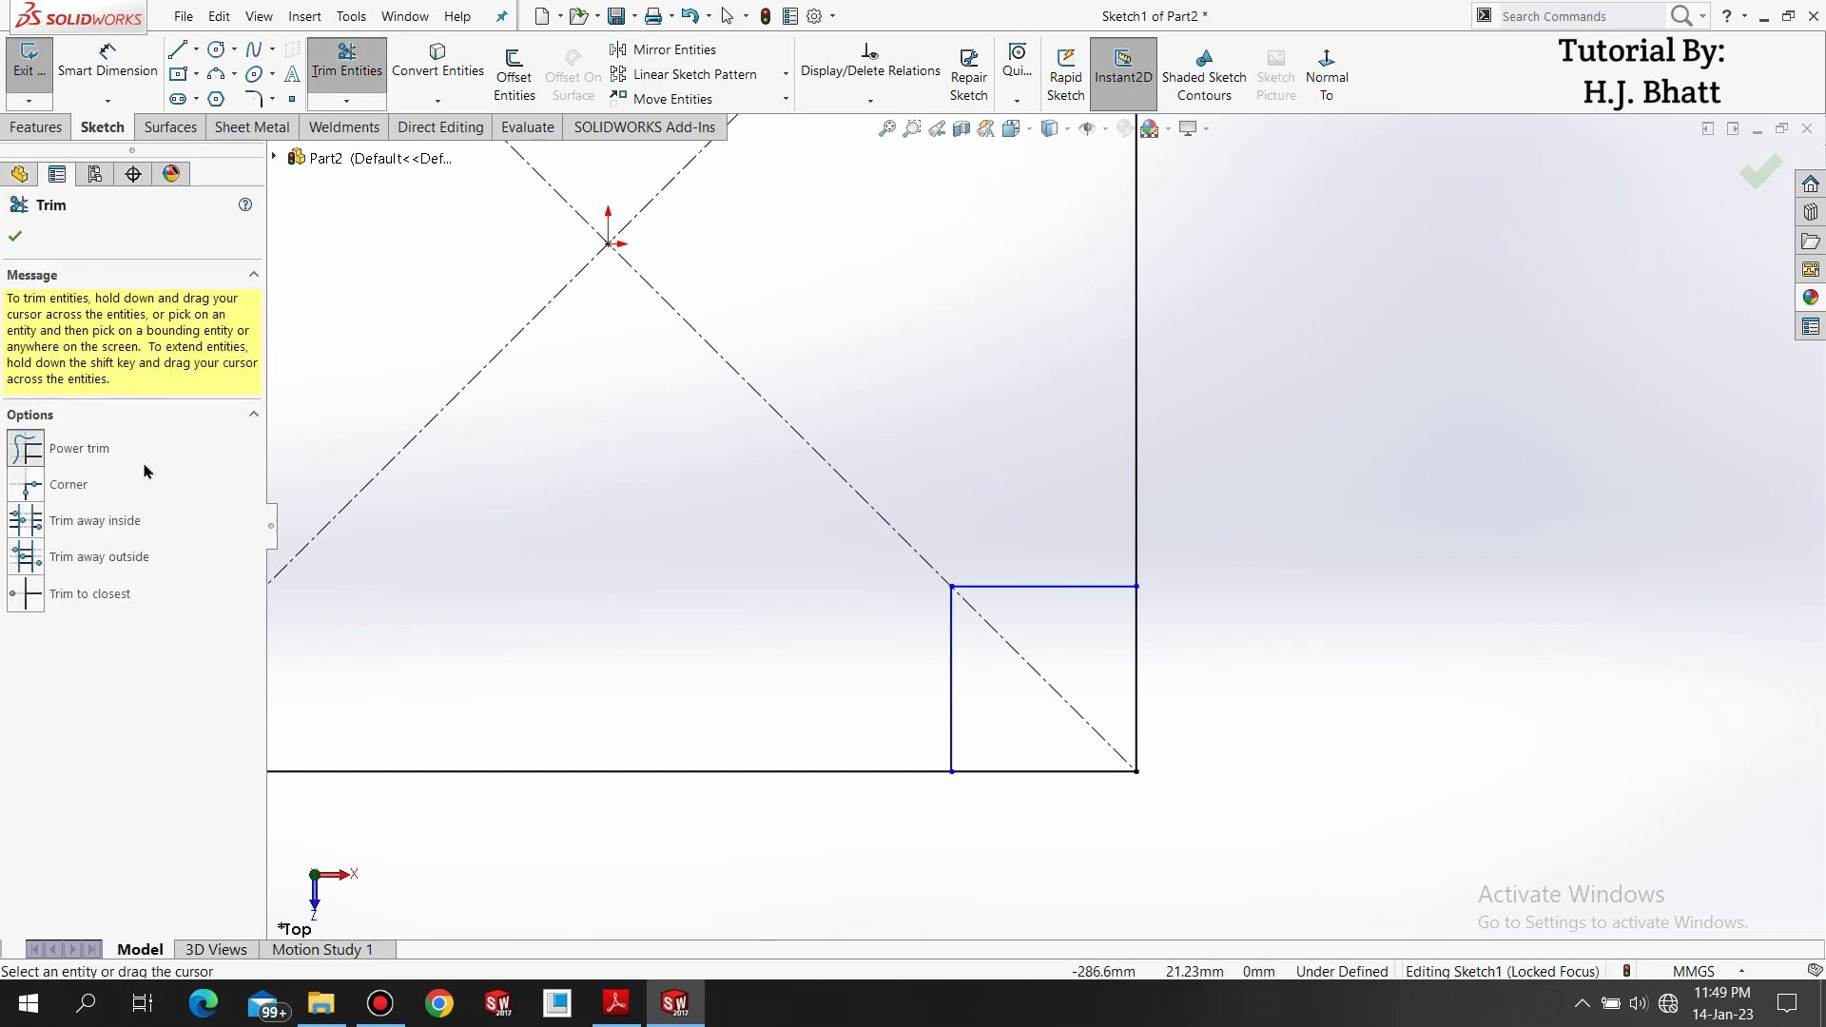
drag(1171, 653, 1116, 650)
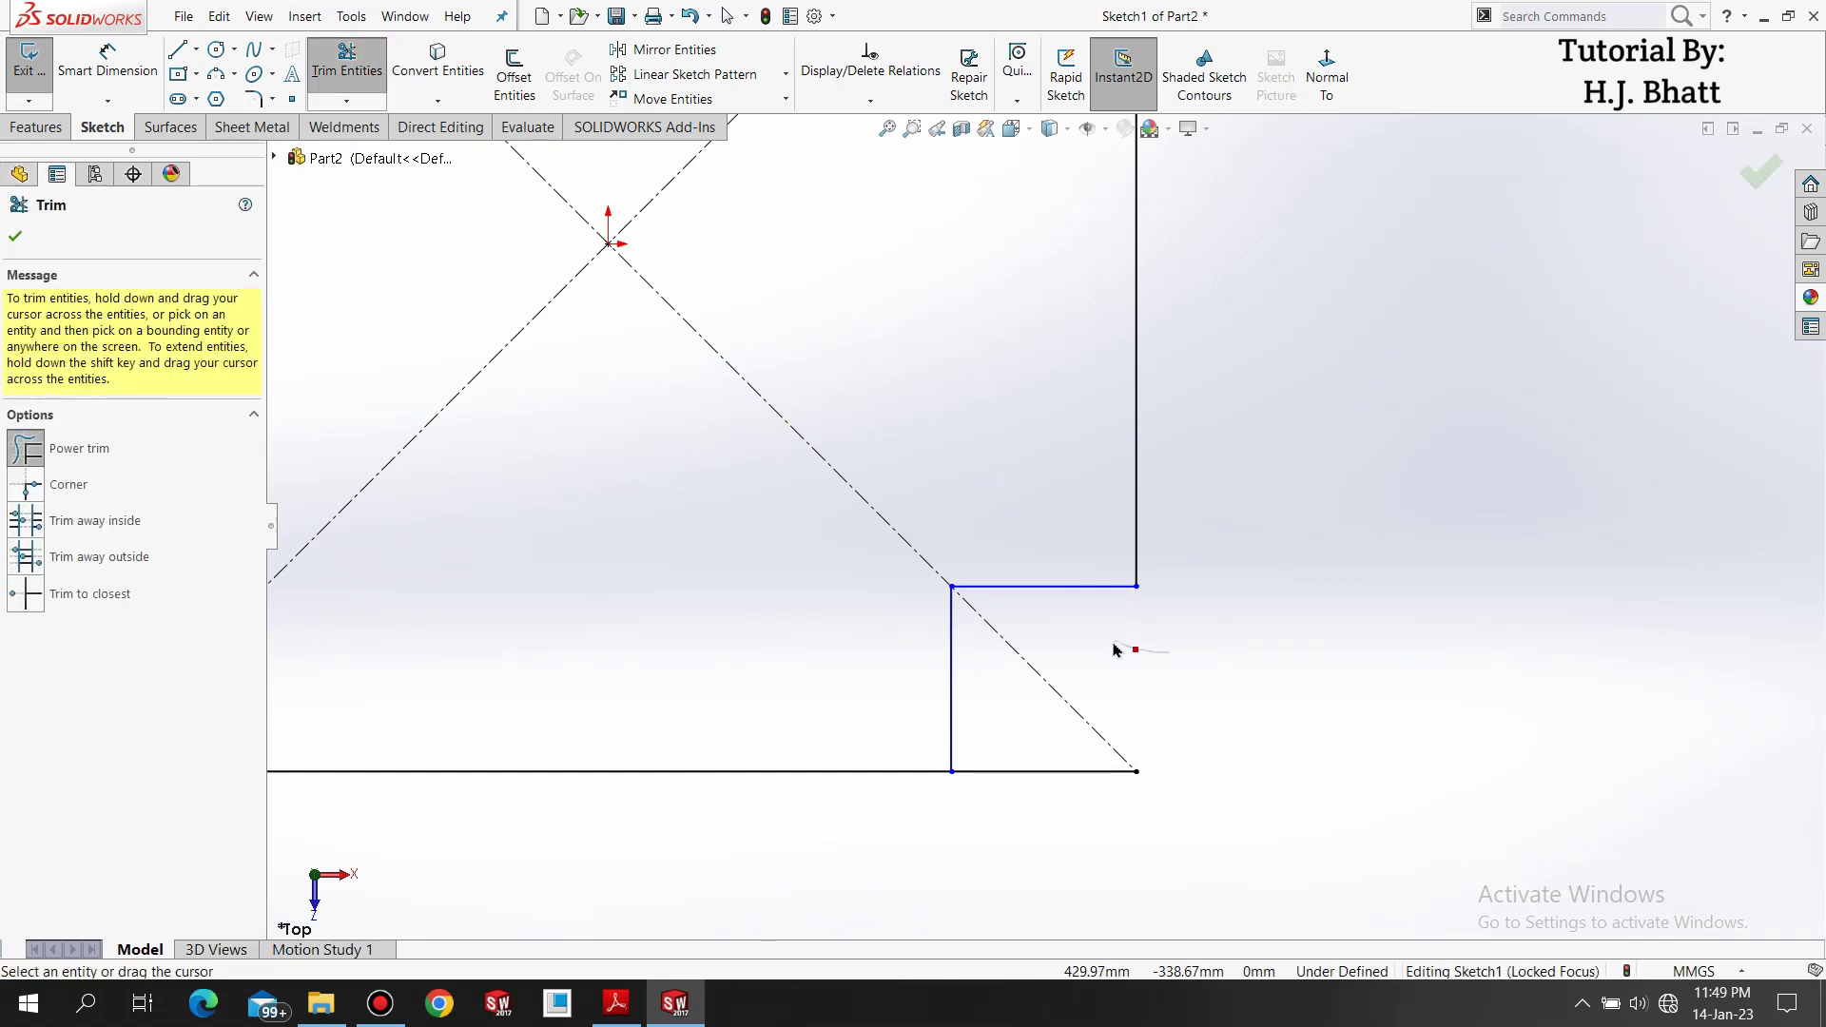
mouse_move(1196, 758)
mouse_down()
mouse_move(1143, 838)
mouse_move(1094, 817)
mouse_move(1050, 755)
mouse_up()
click(16, 234)
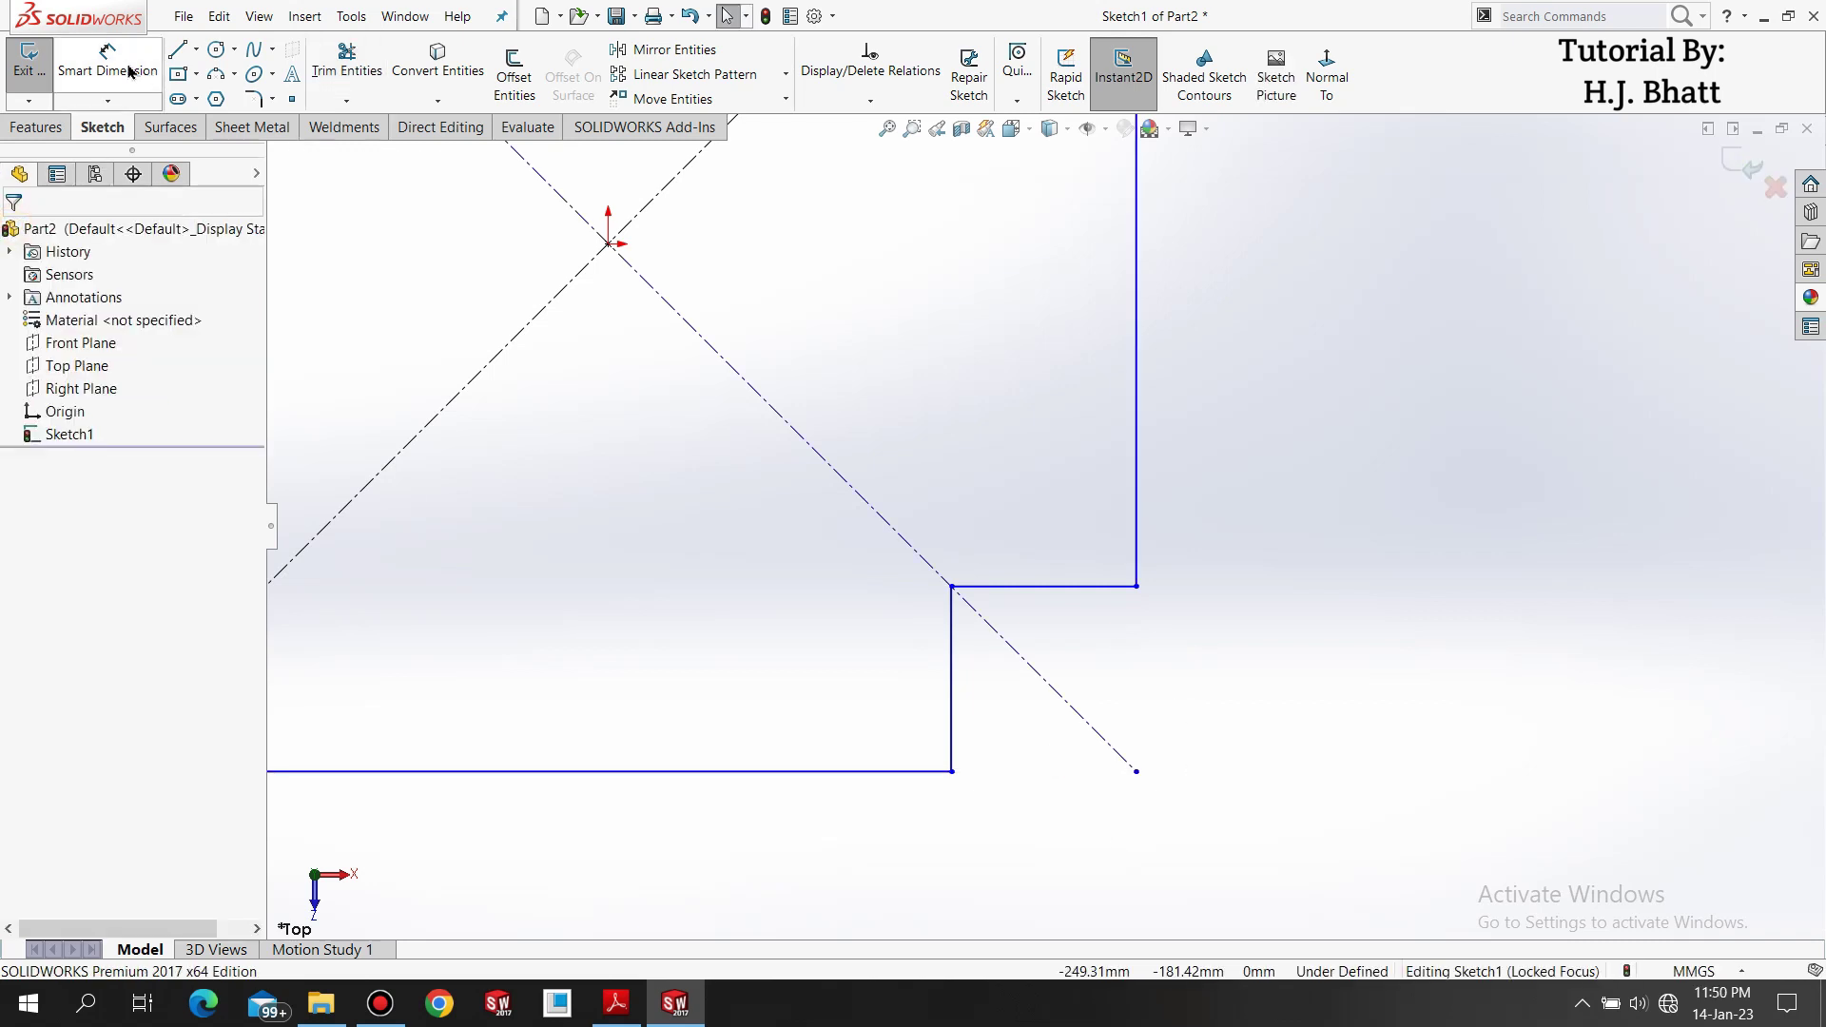
Dimension the notch's horizontal line to 100 mm.
click(131, 68)
click(1041, 586)
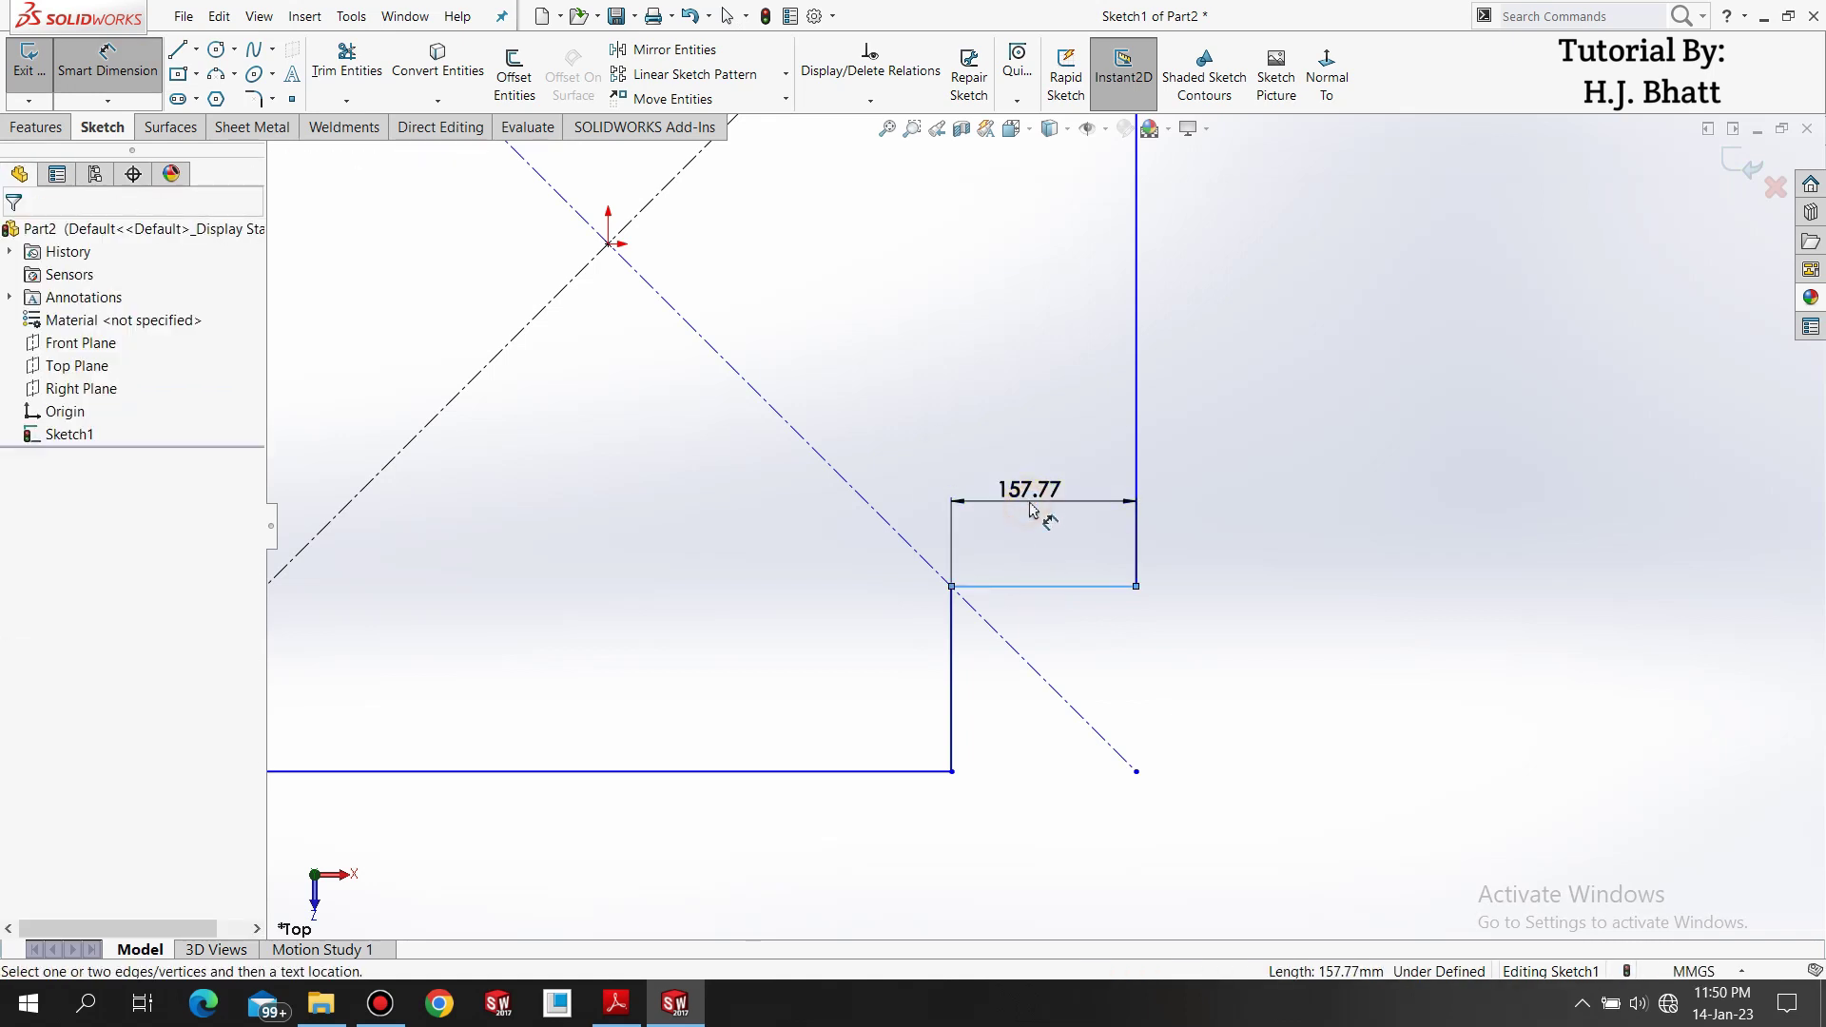
click(1032, 507)
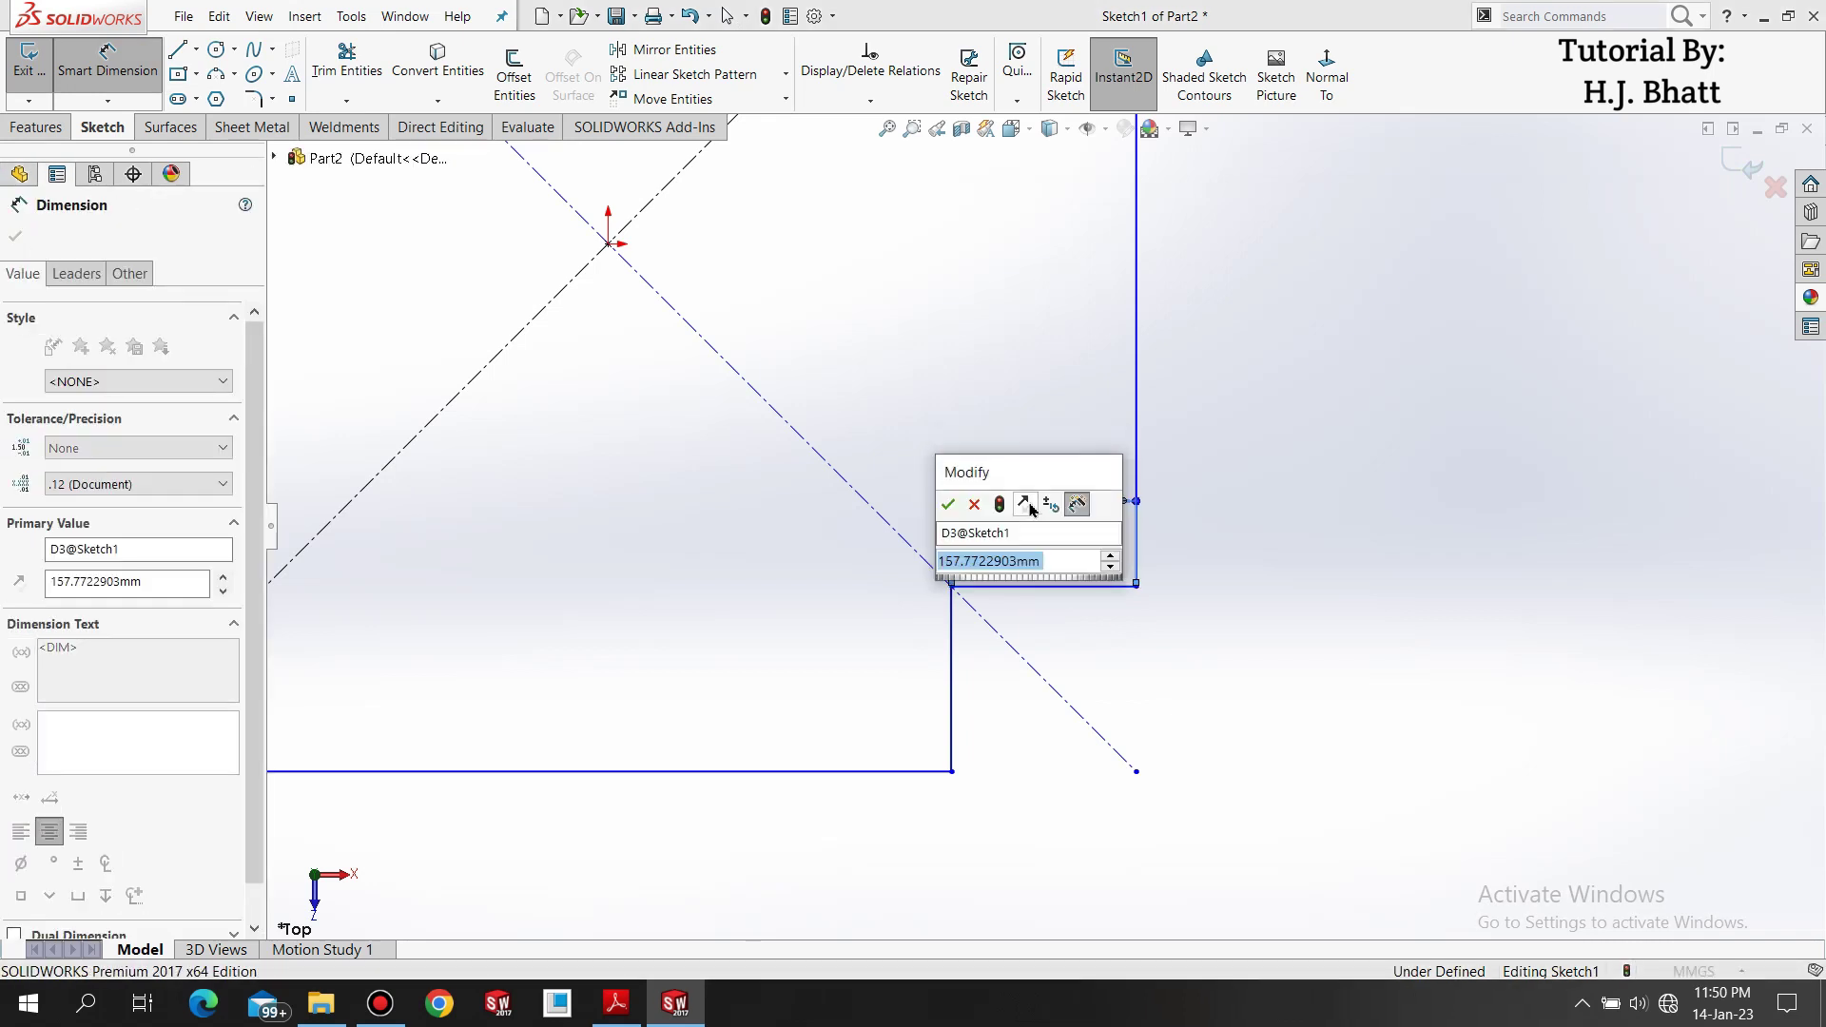
key(Return)
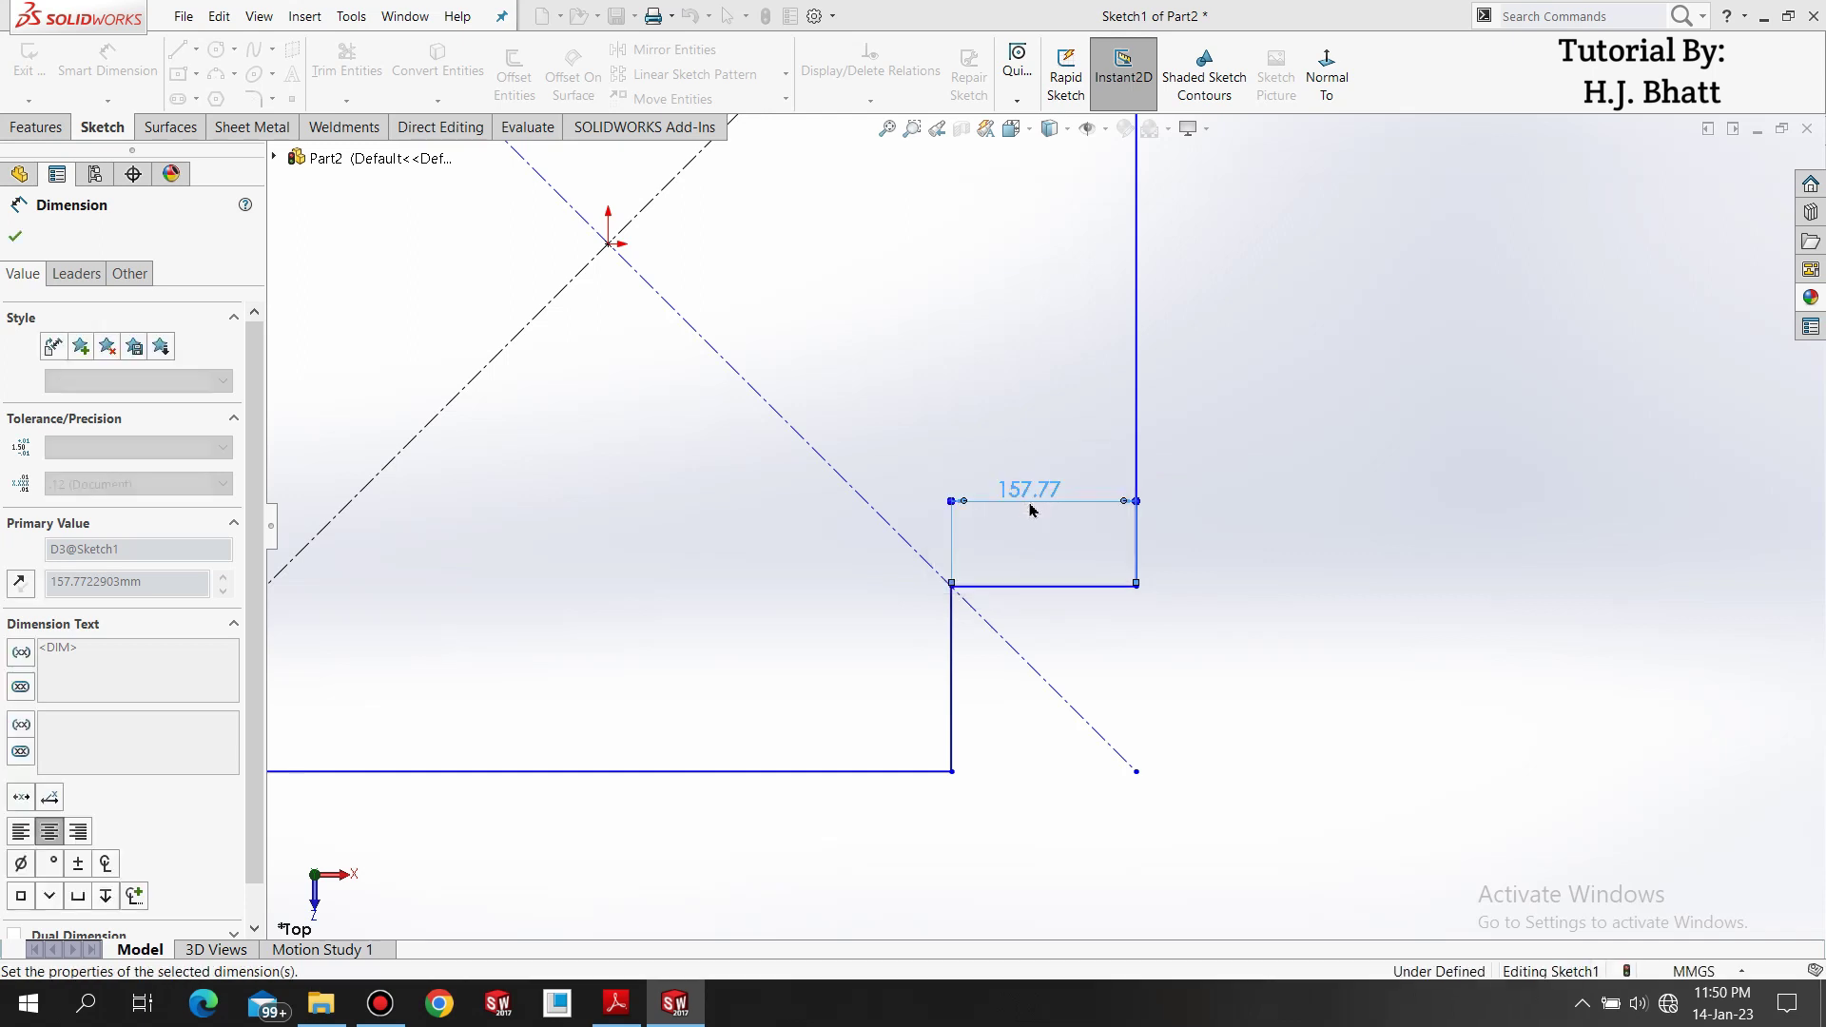
click(1224, 666)
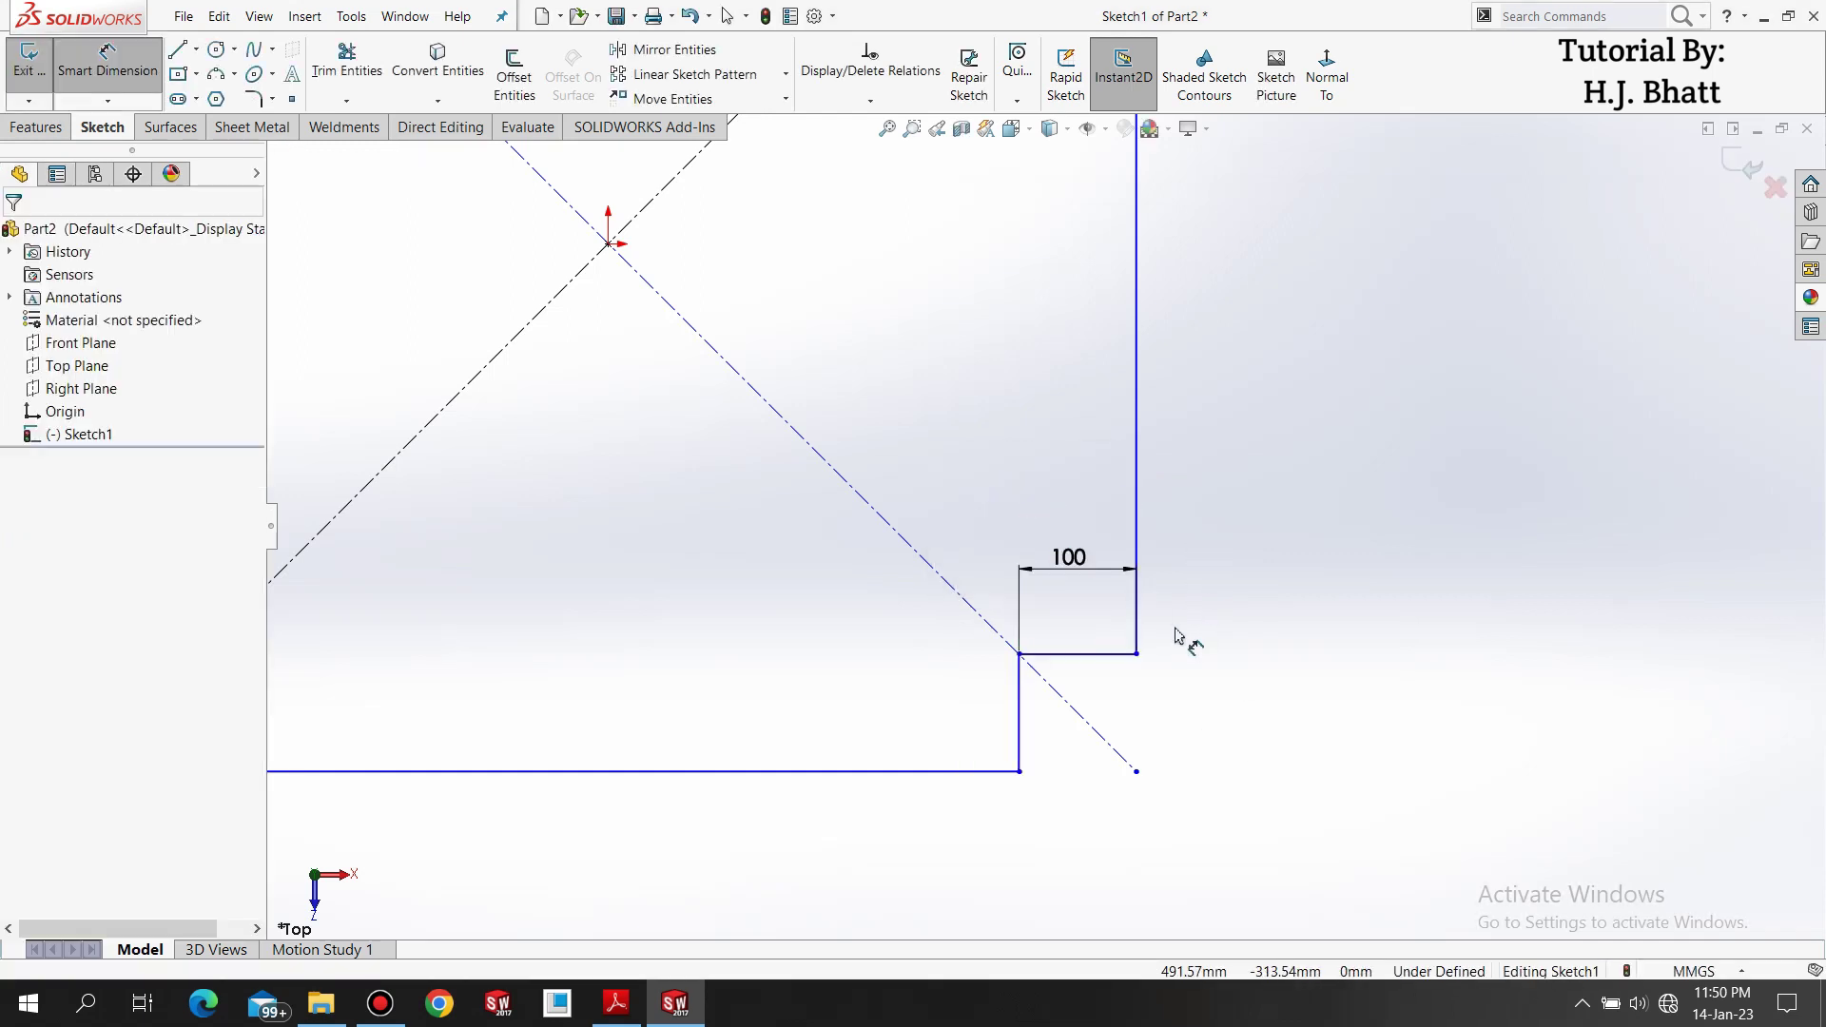
key(Escape)
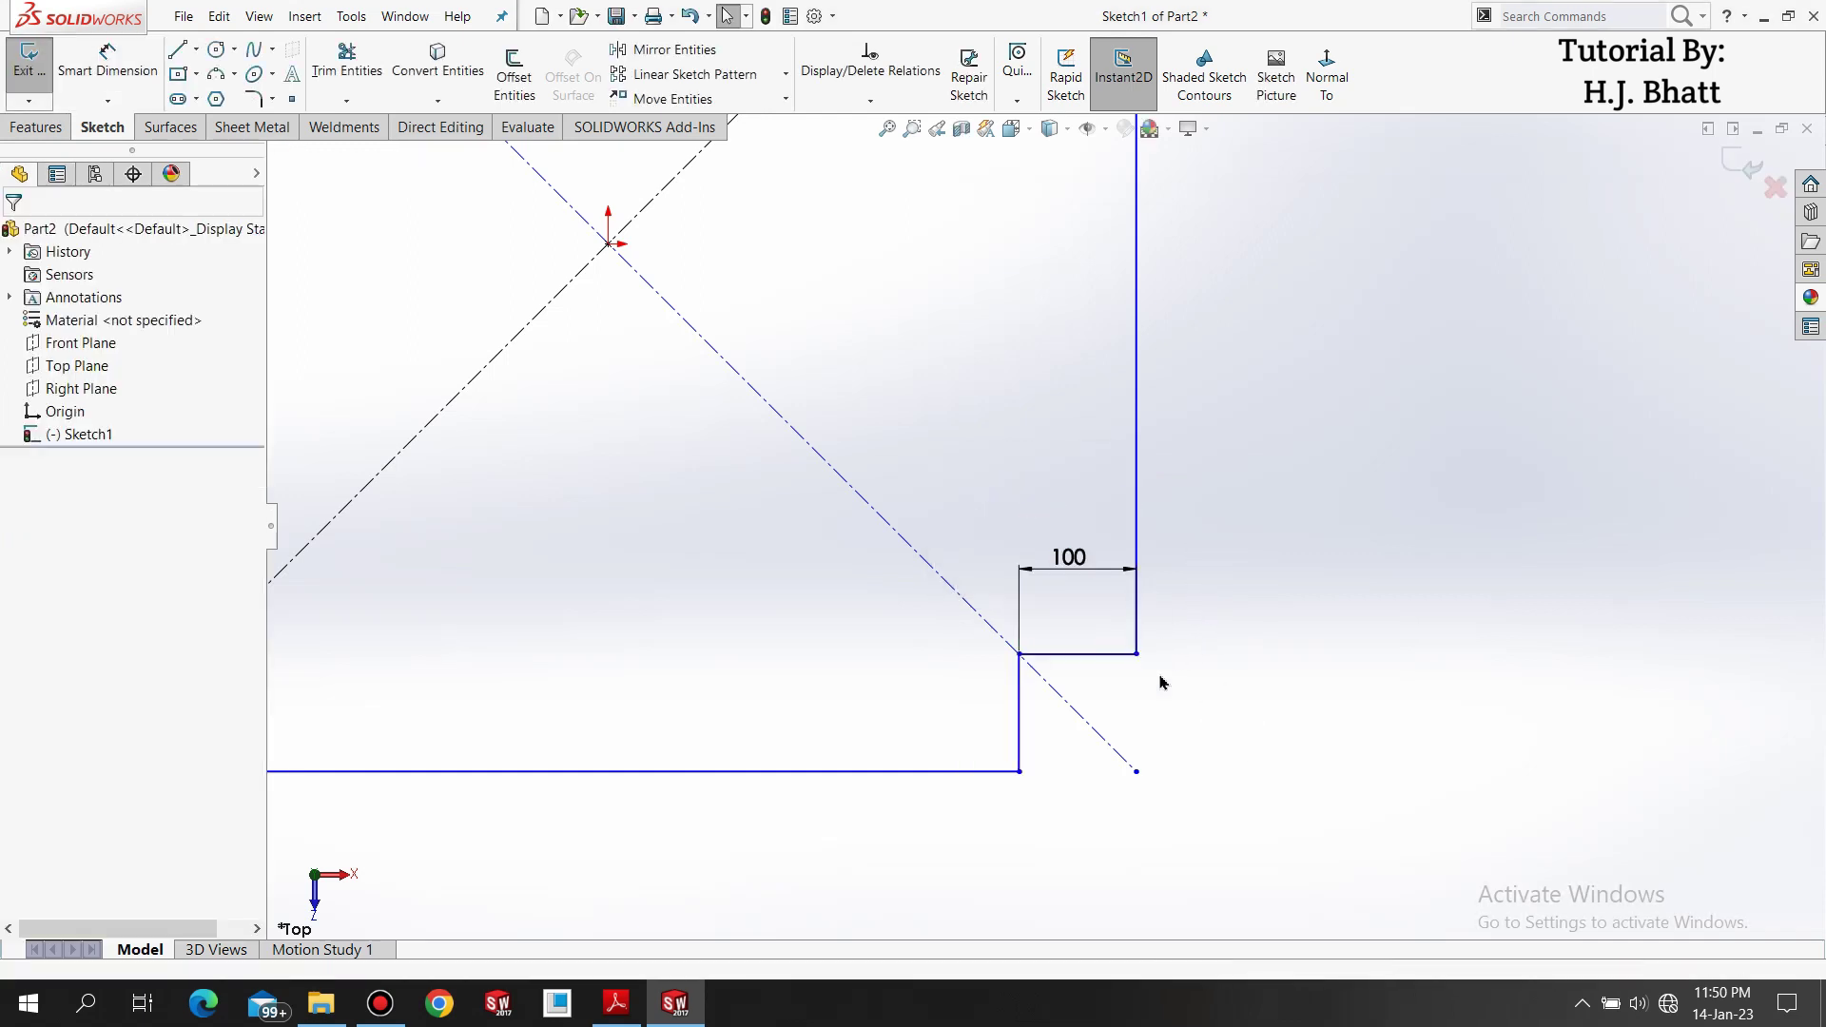
Add vertical and horizontal relations between the notch points to fully define the sketch, then exit it.
ctrl+click(1136, 767)
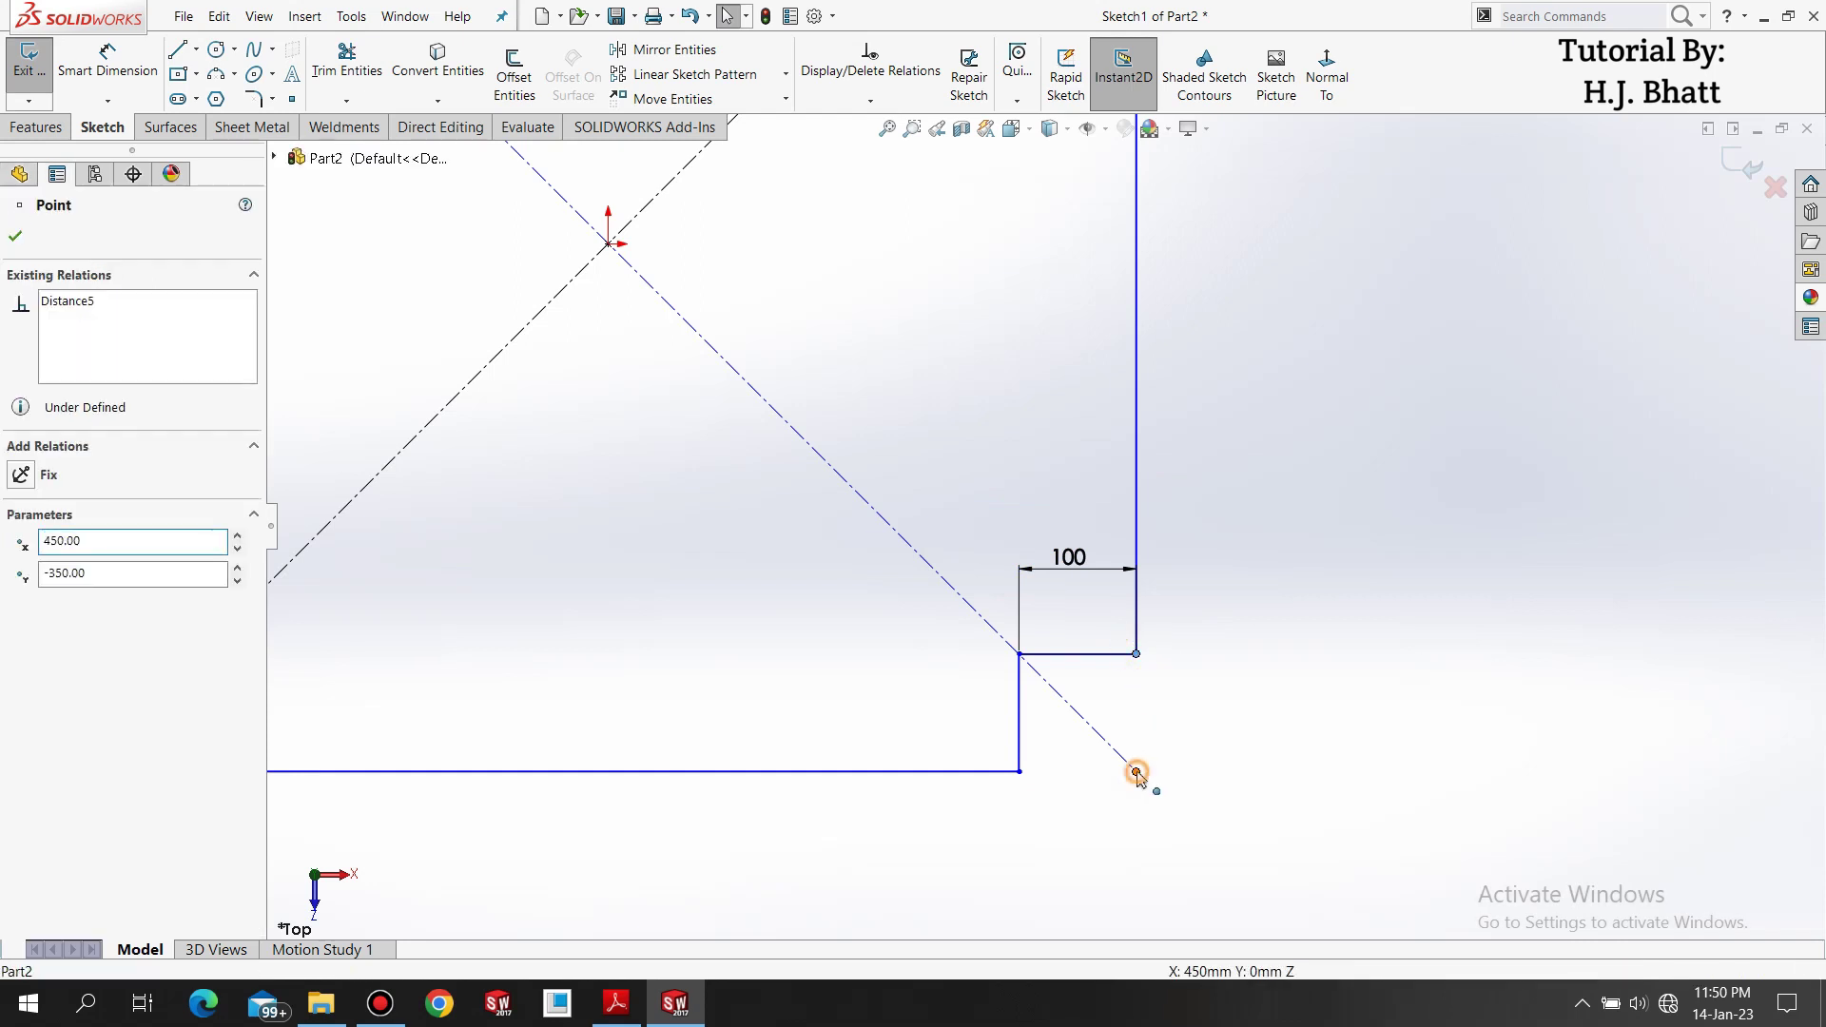
click(1221, 686)
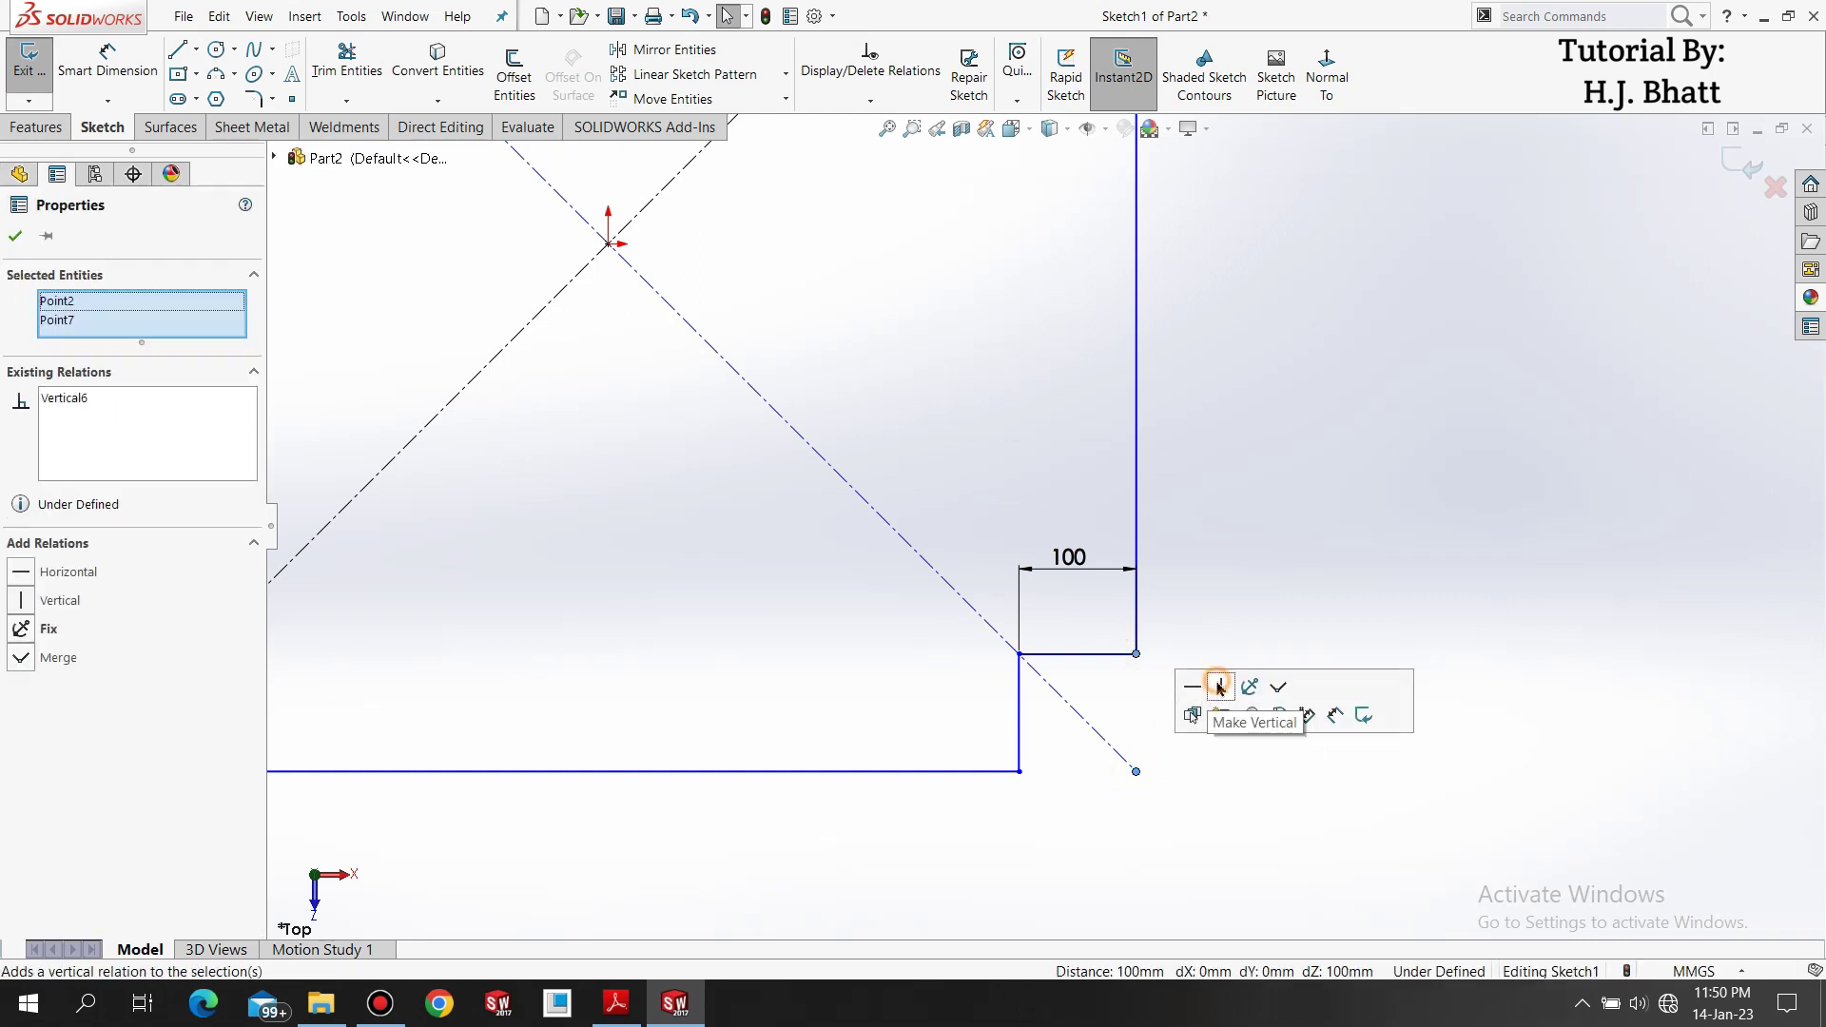
click(1217, 820)
click(1019, 771)
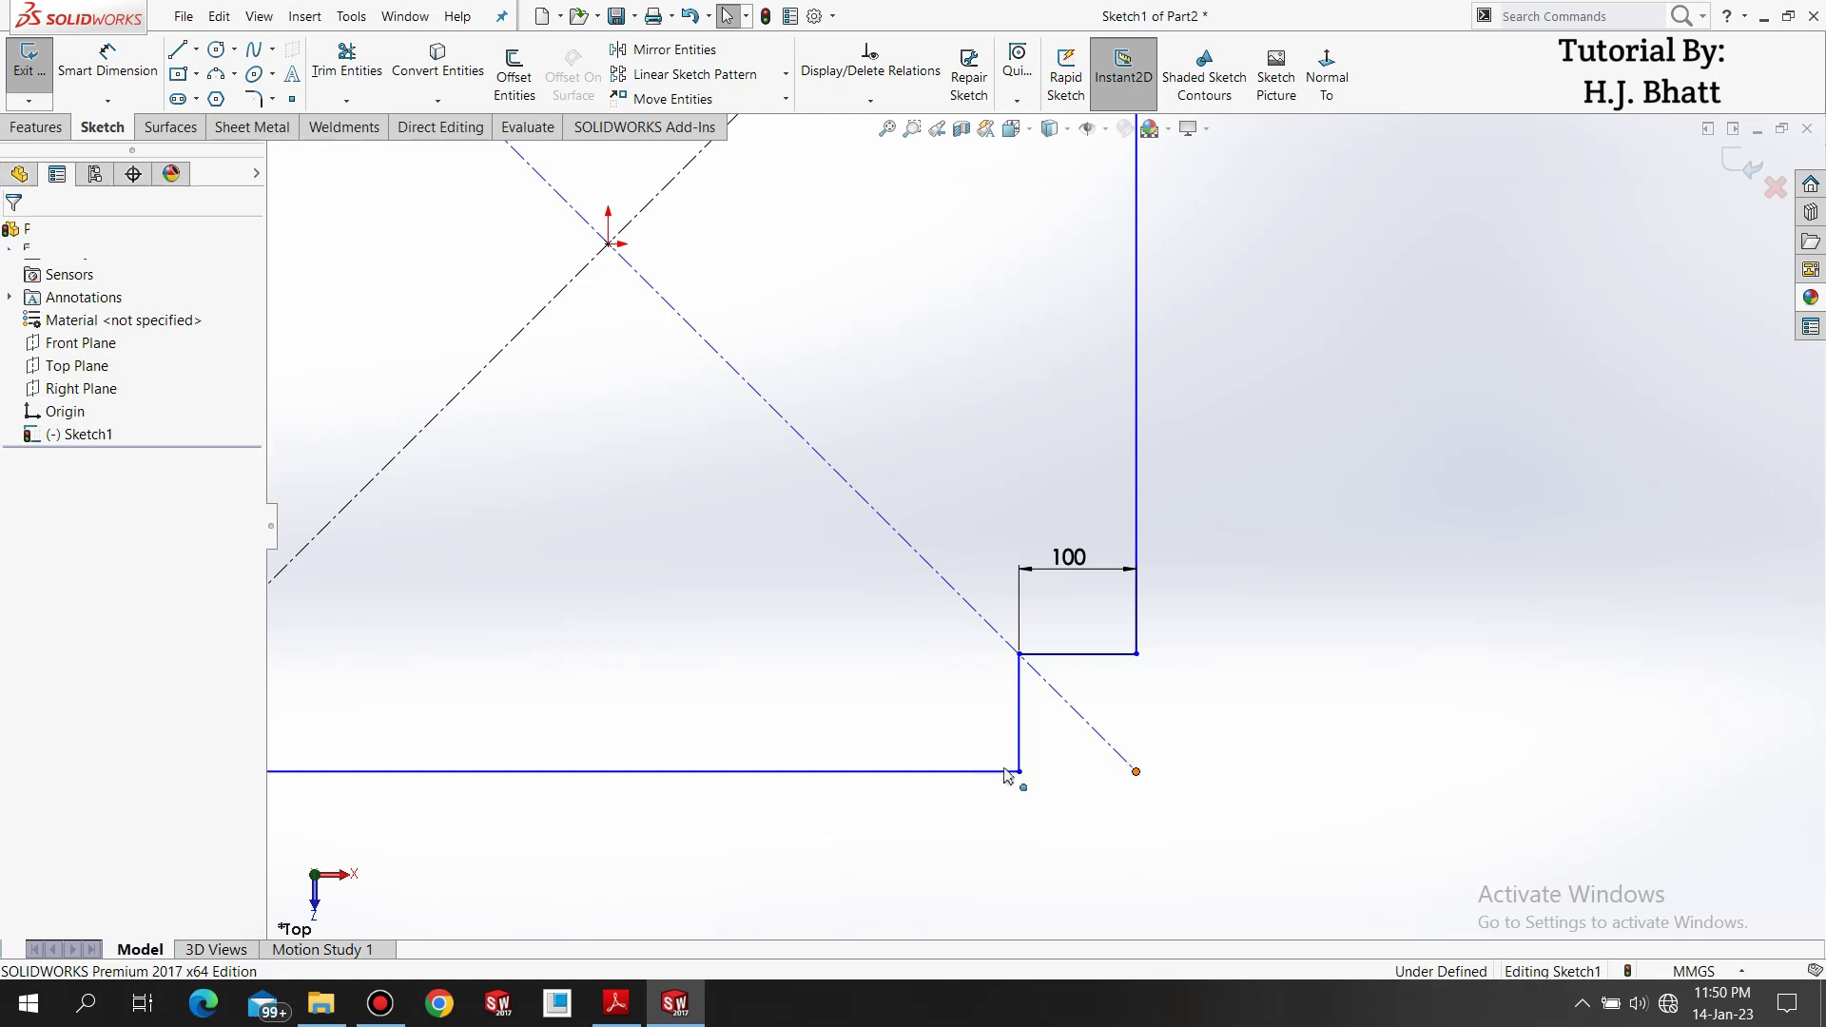
ctrl+click(1135, 771)
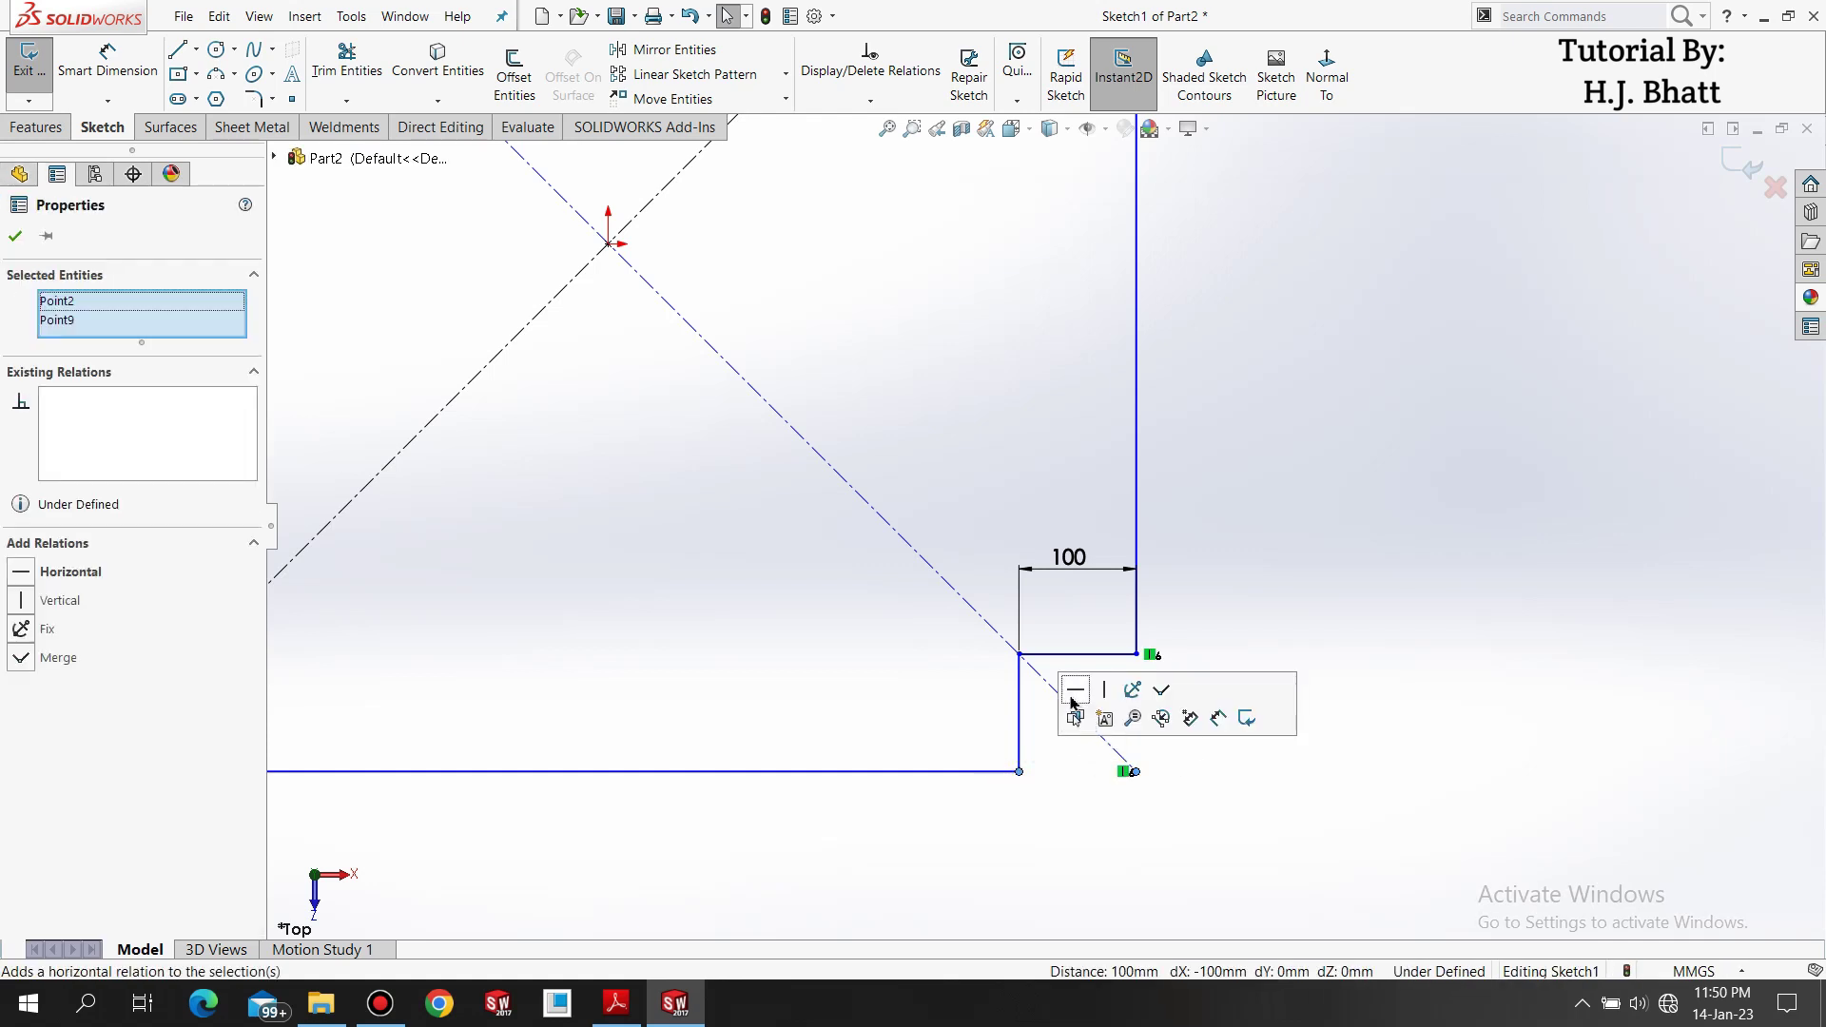
click(1072, 694)
click(1246, 620)
key(f)
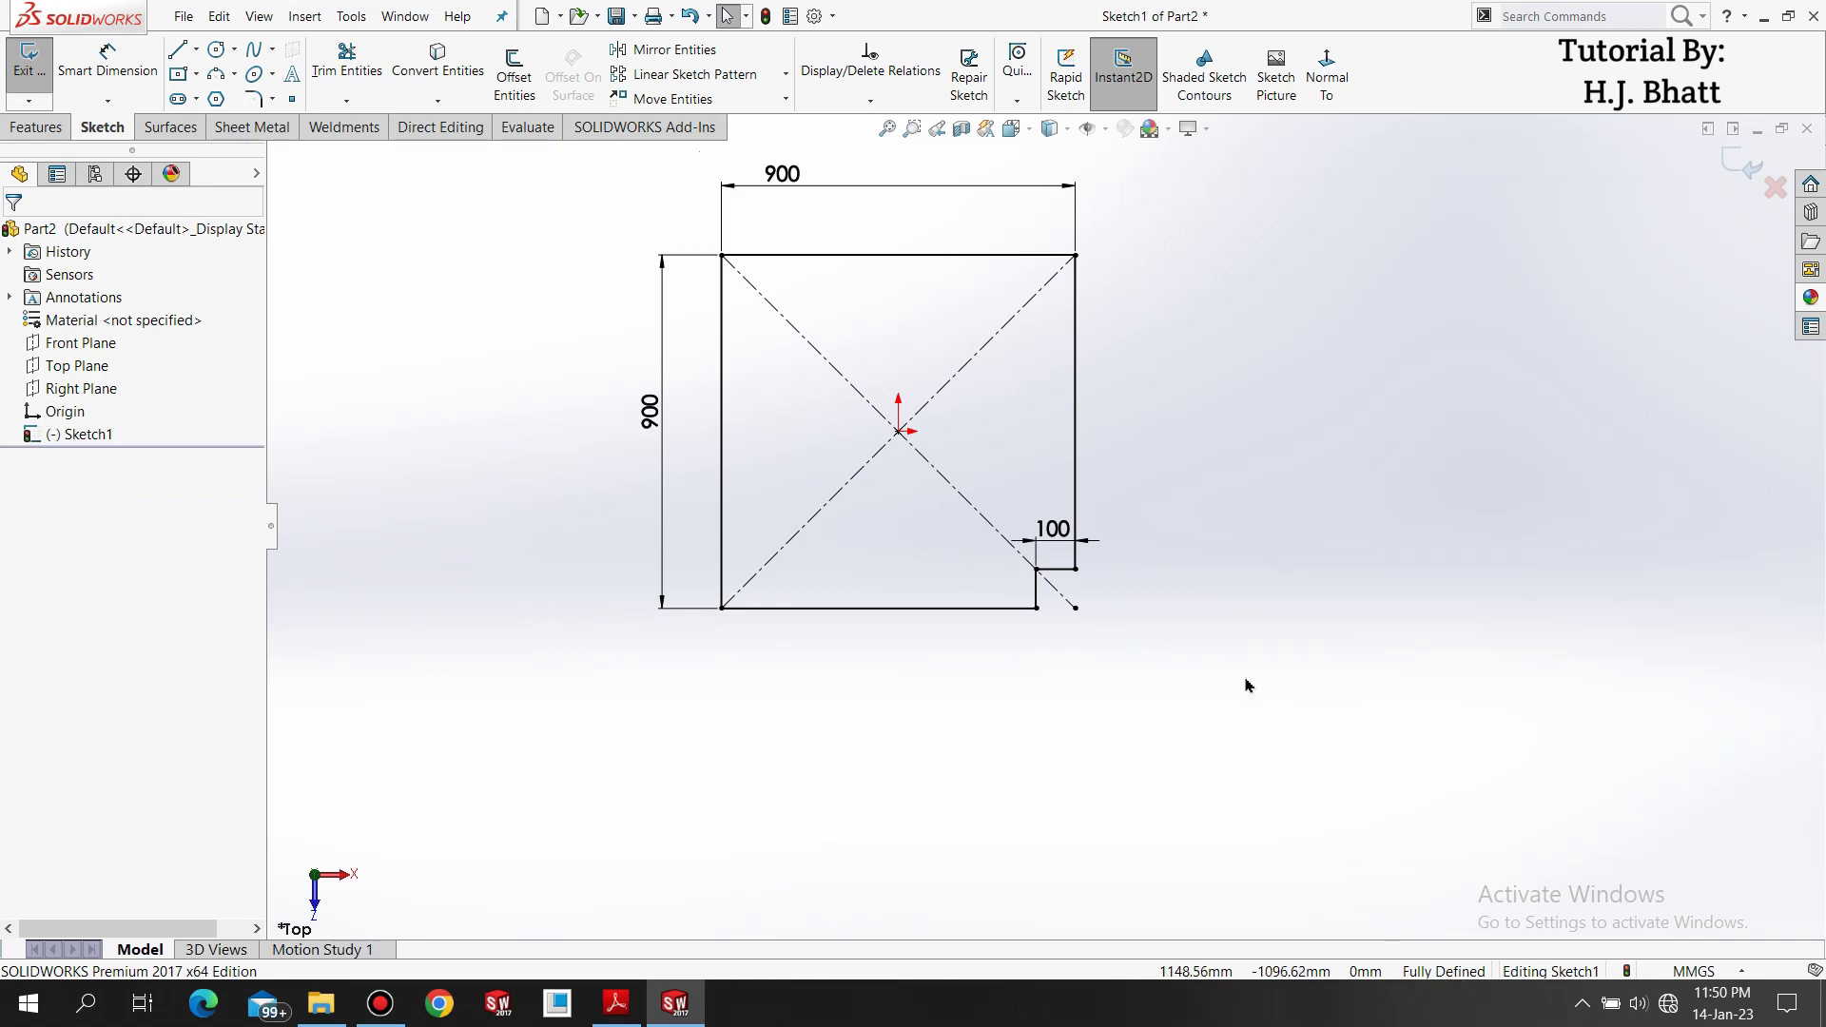
click(1729, 169)
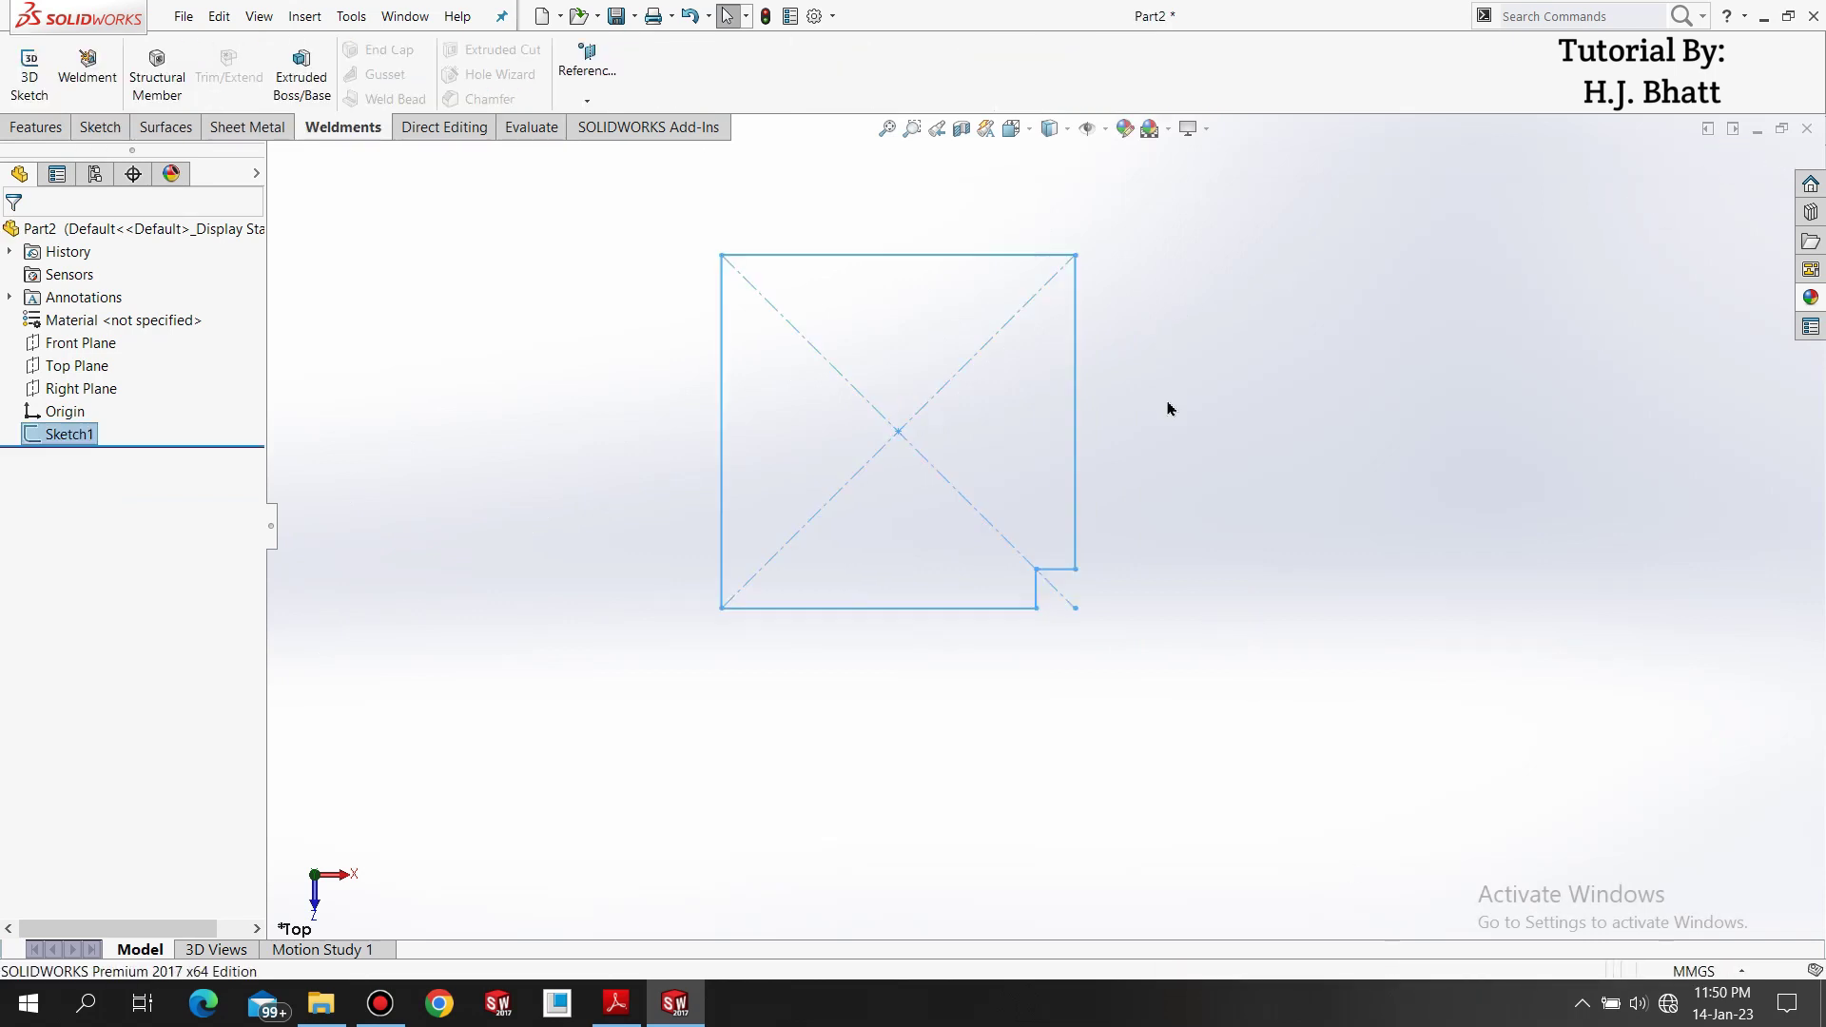
Select the Top Plane and drag out a new offset plane above the sketch.
click(1122, 340)
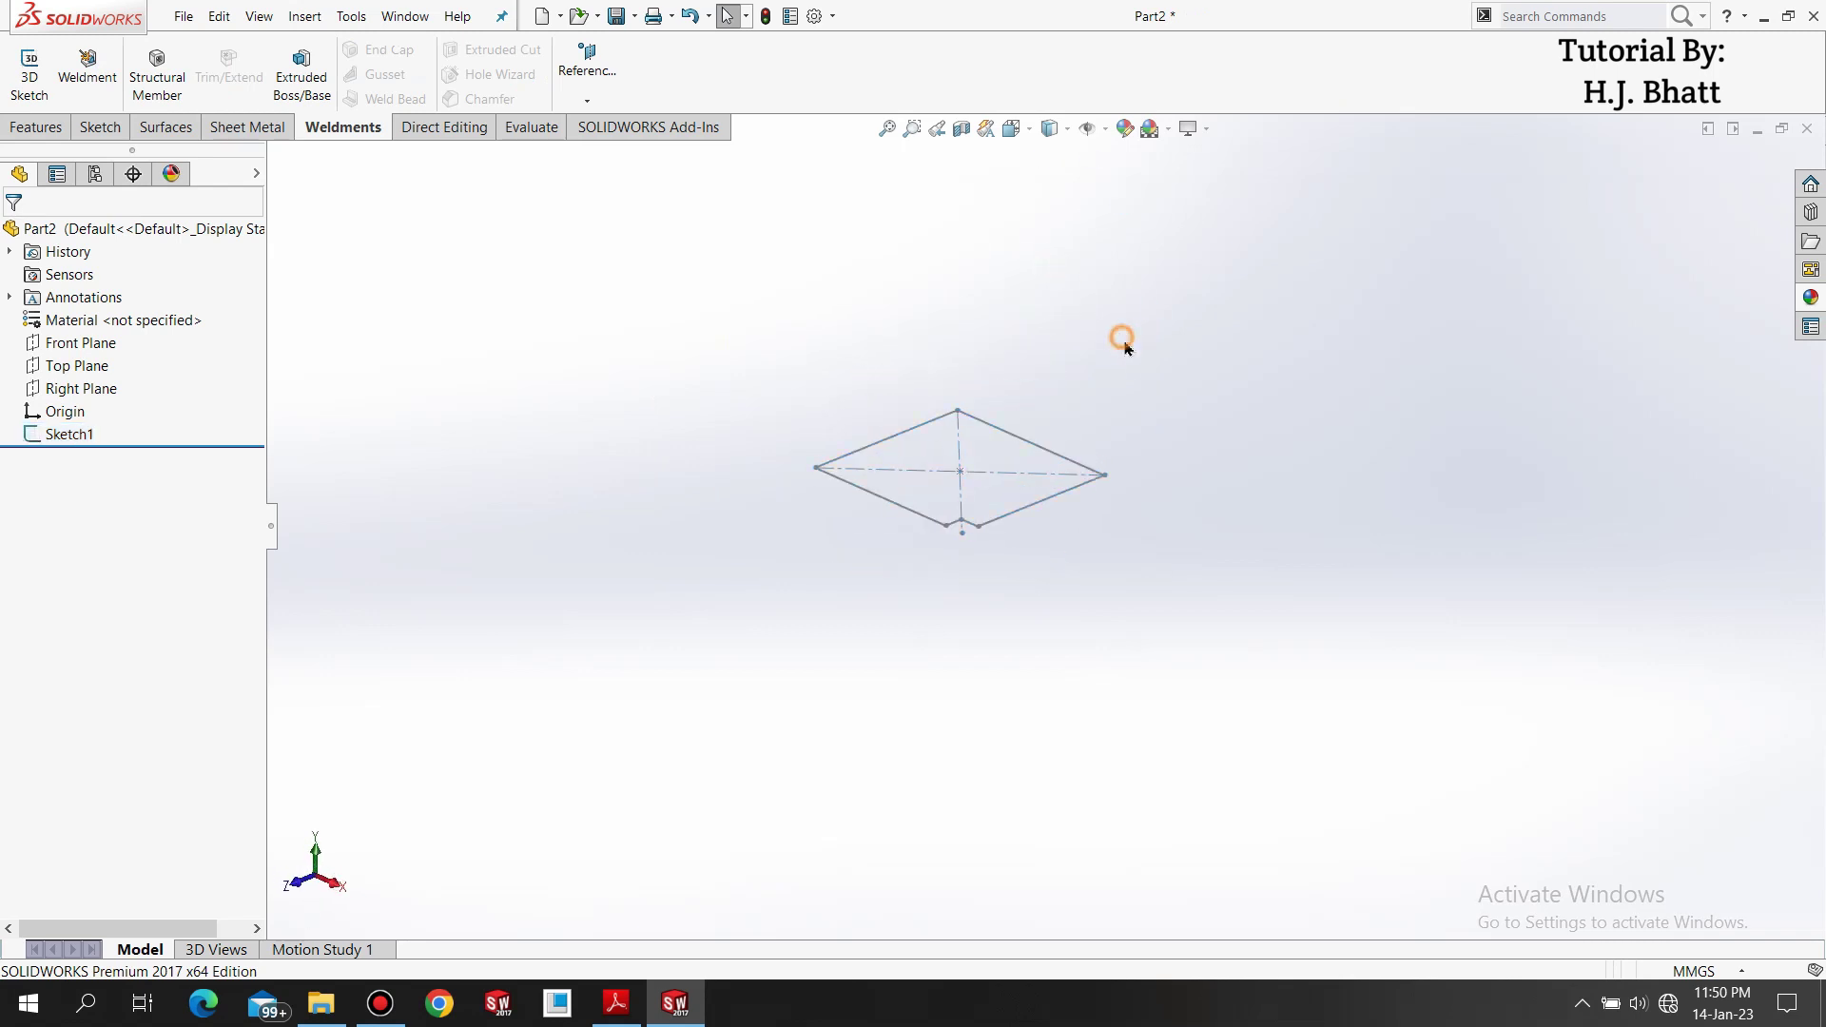
click(90, 367)
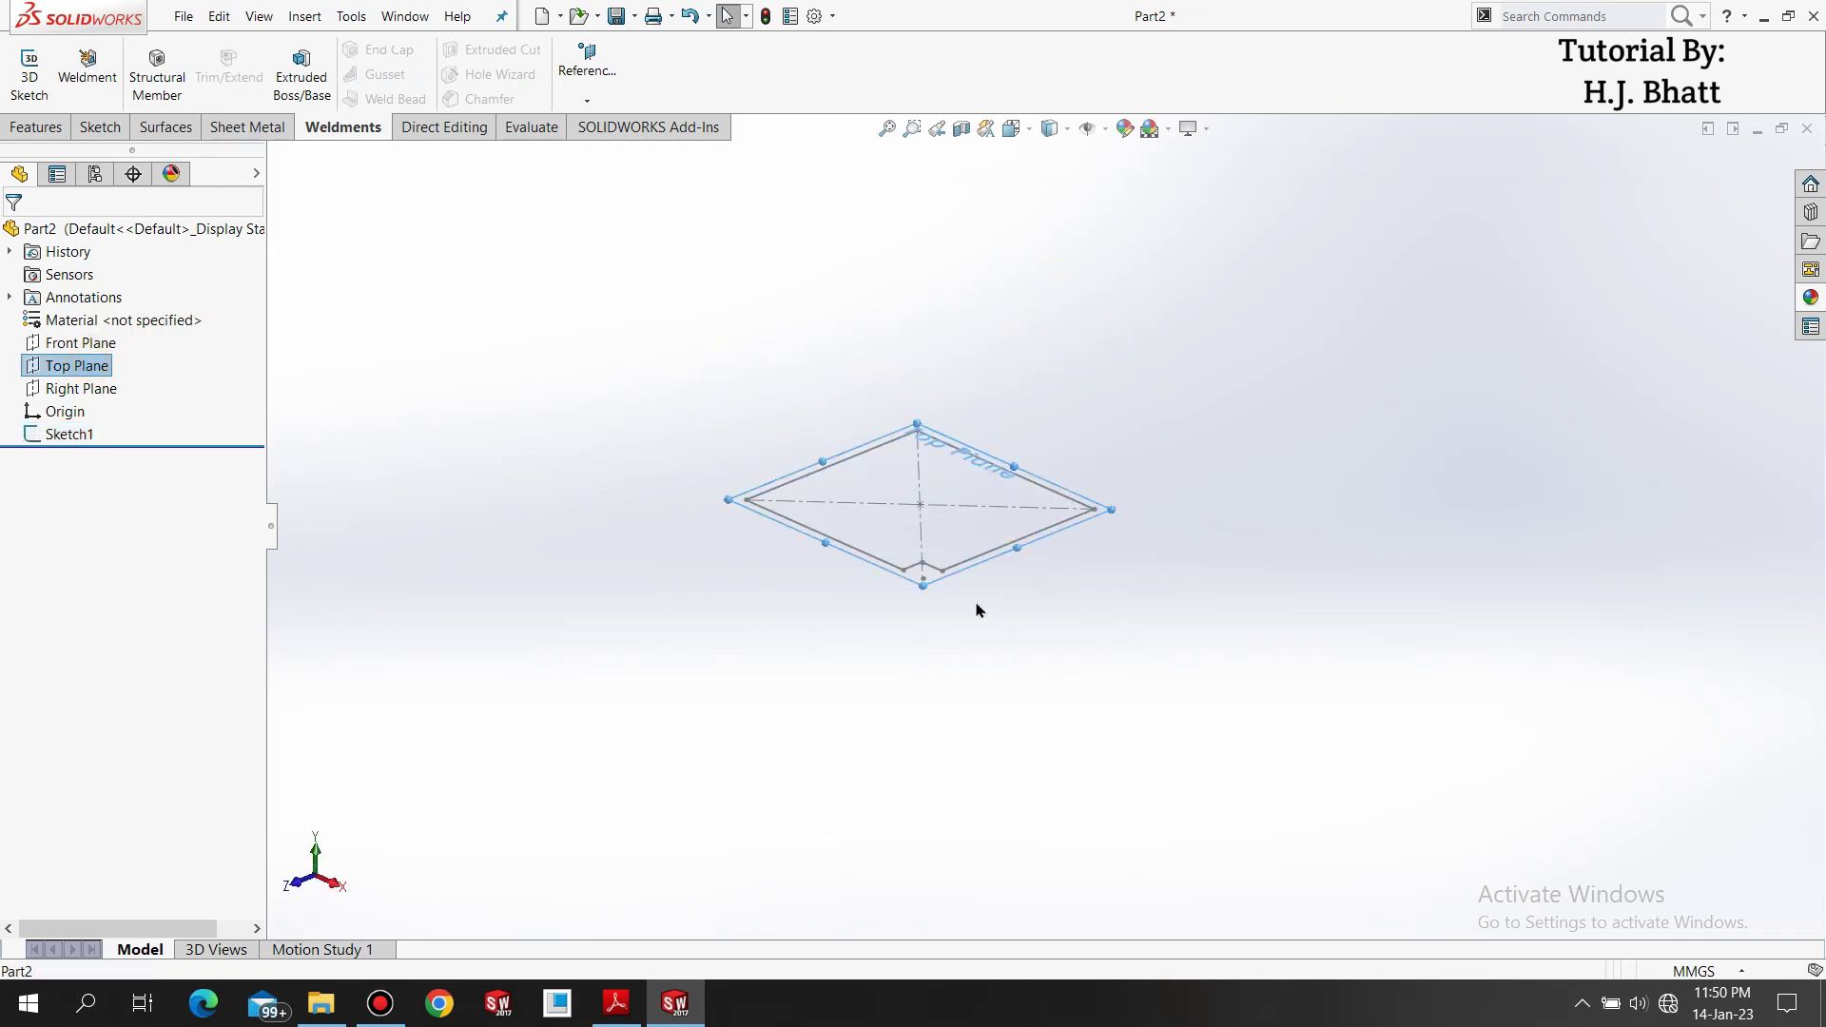
middle_drag(977, 610, 879, 531)
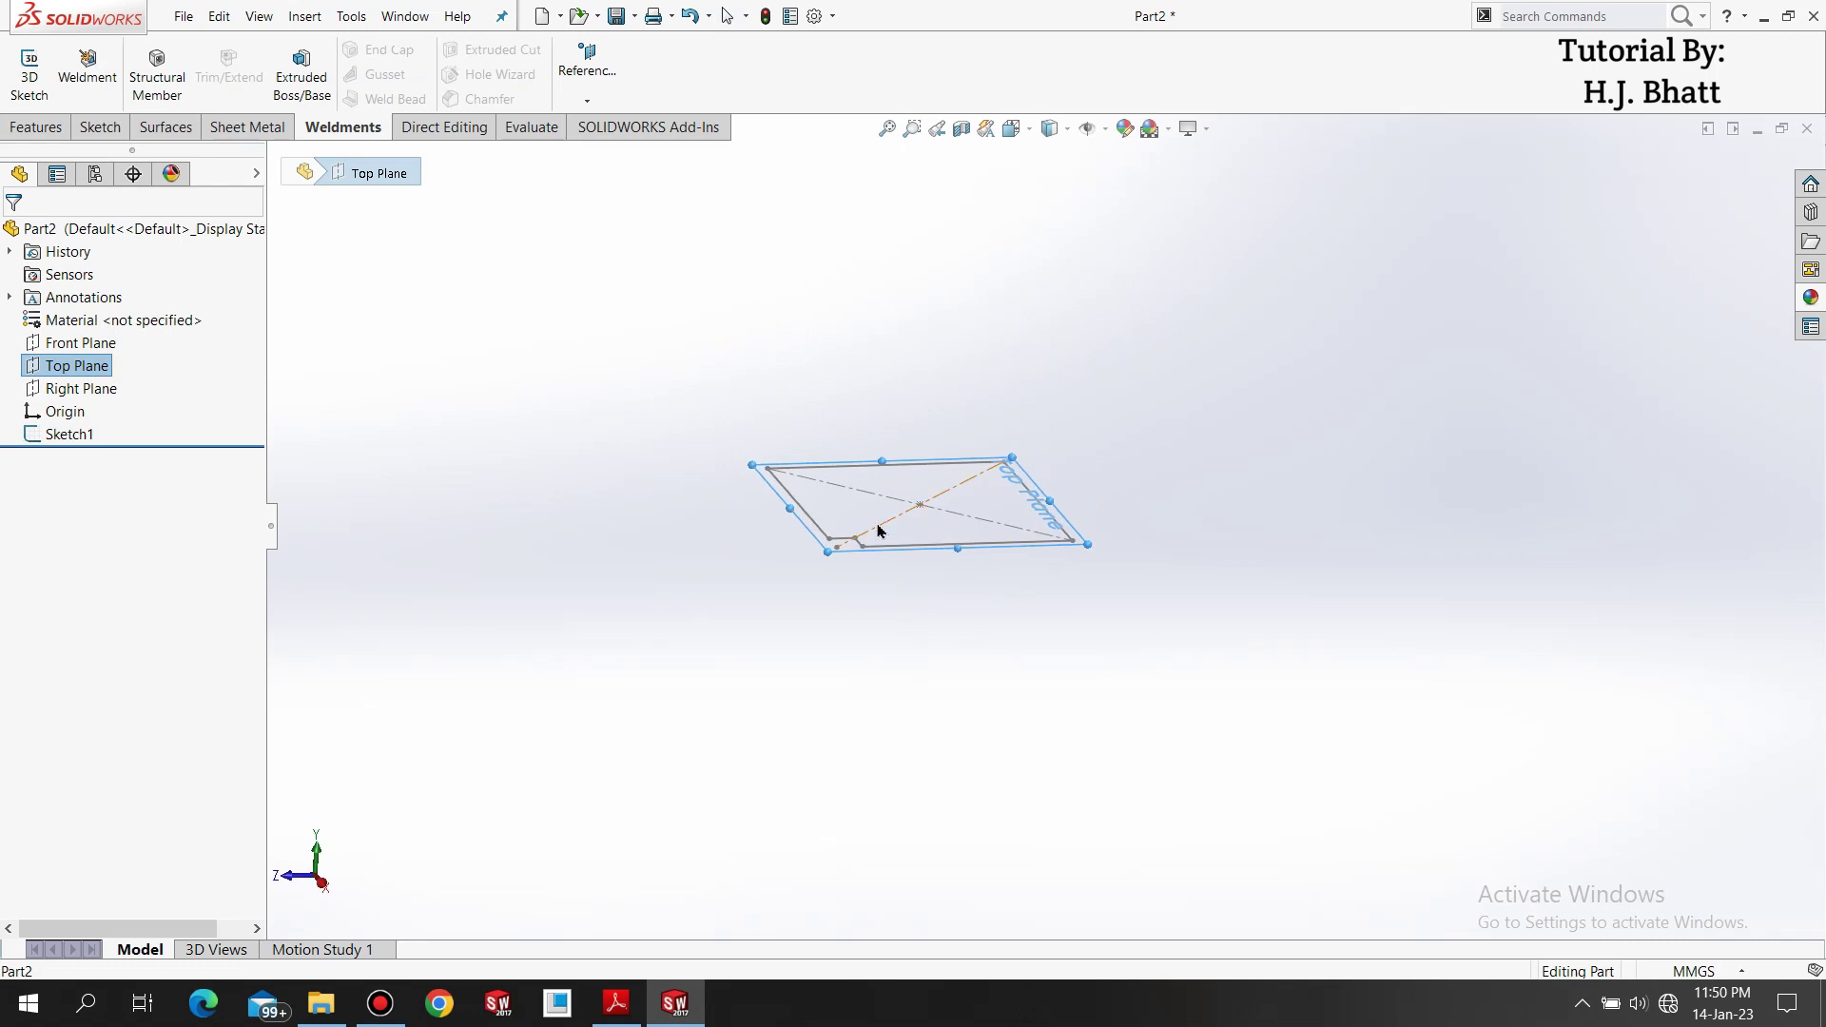
scroll(811, 547, down, 3)
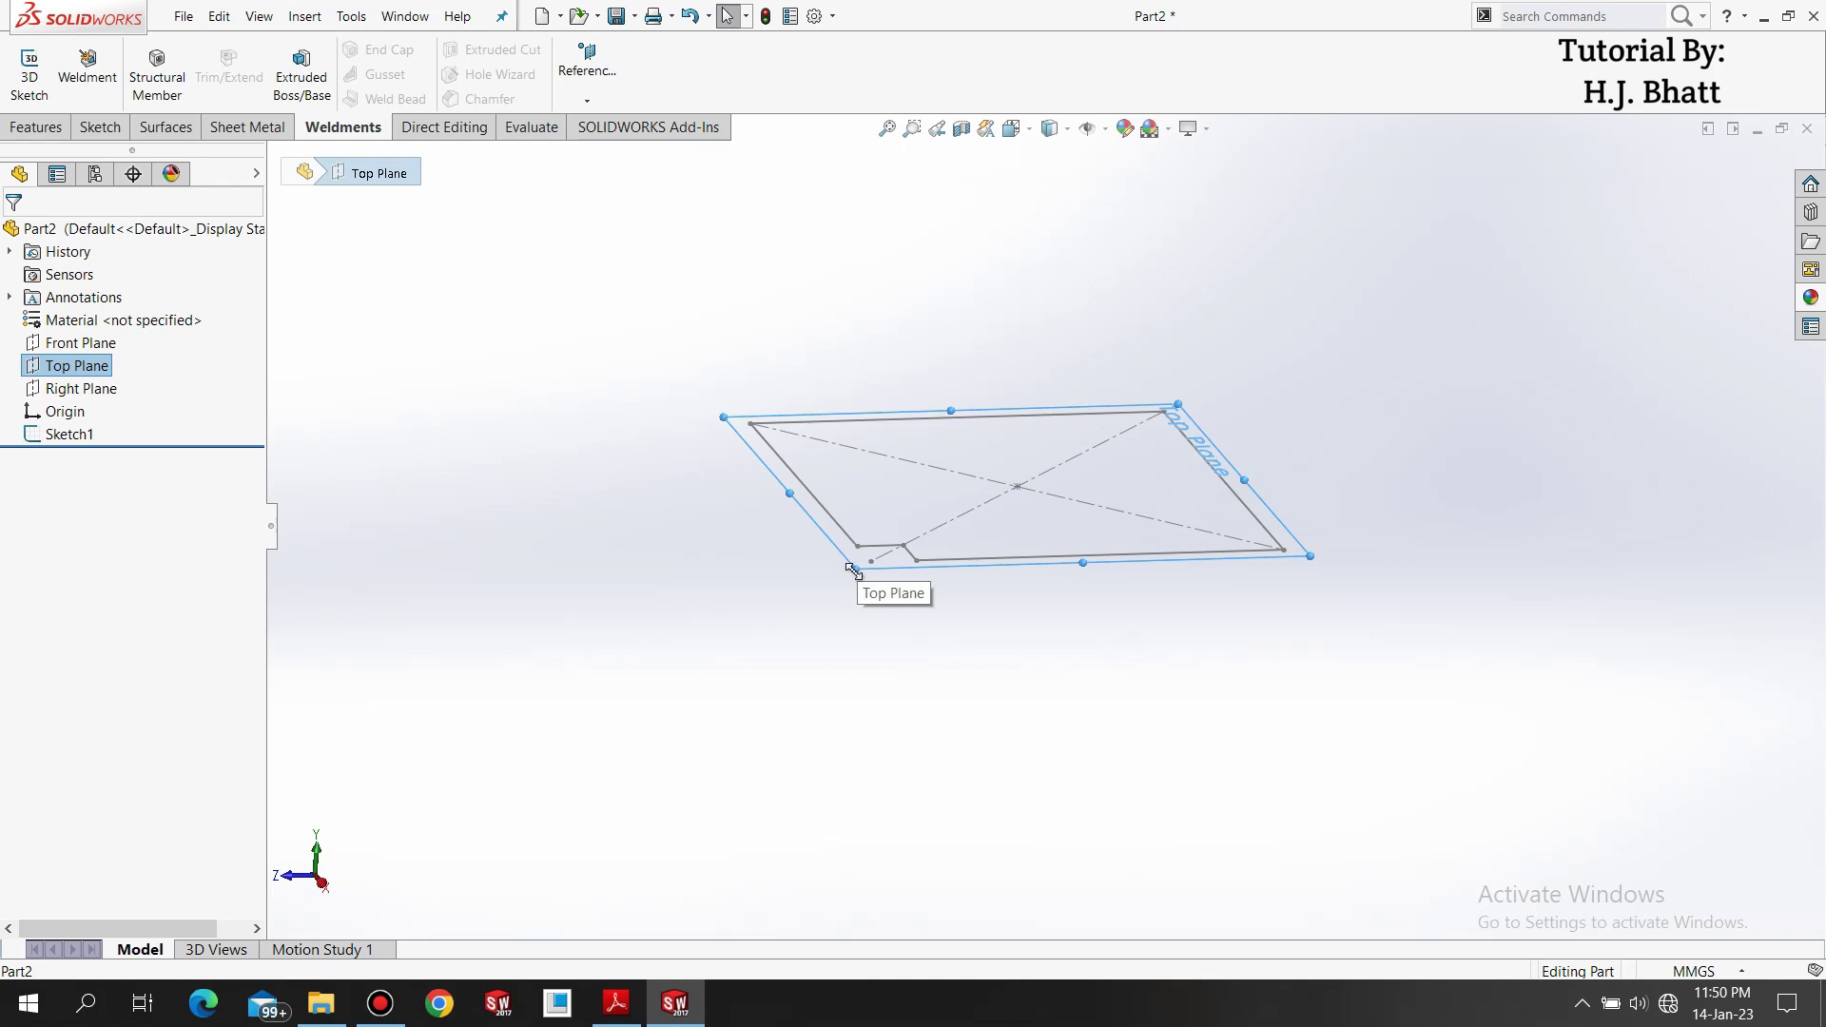
right_drag(853, 569, 882, 238)
ctrl+drag(881, 238, 876, 220)
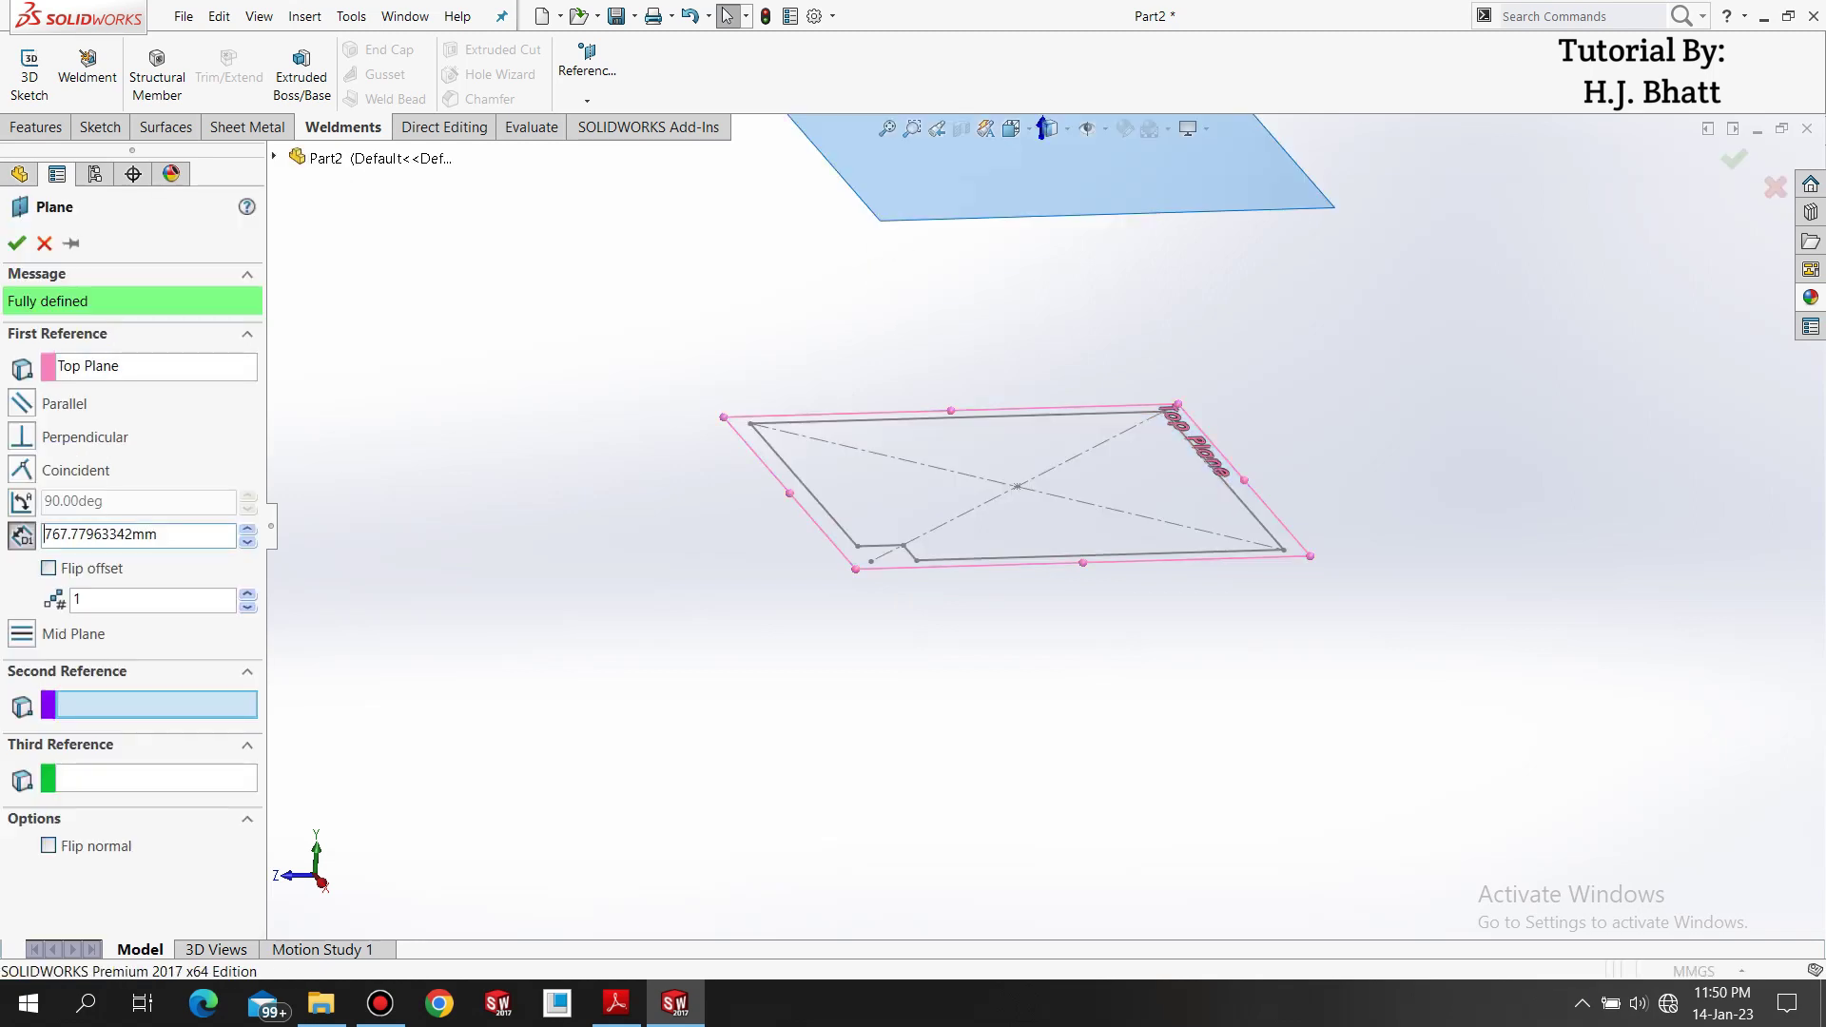
mouse_move(884, 367)
shift+middle_down()
mouse_move(843, 358)
mouse_move(904, 412)
mouse_move(856, 361)
shift+middle_up()
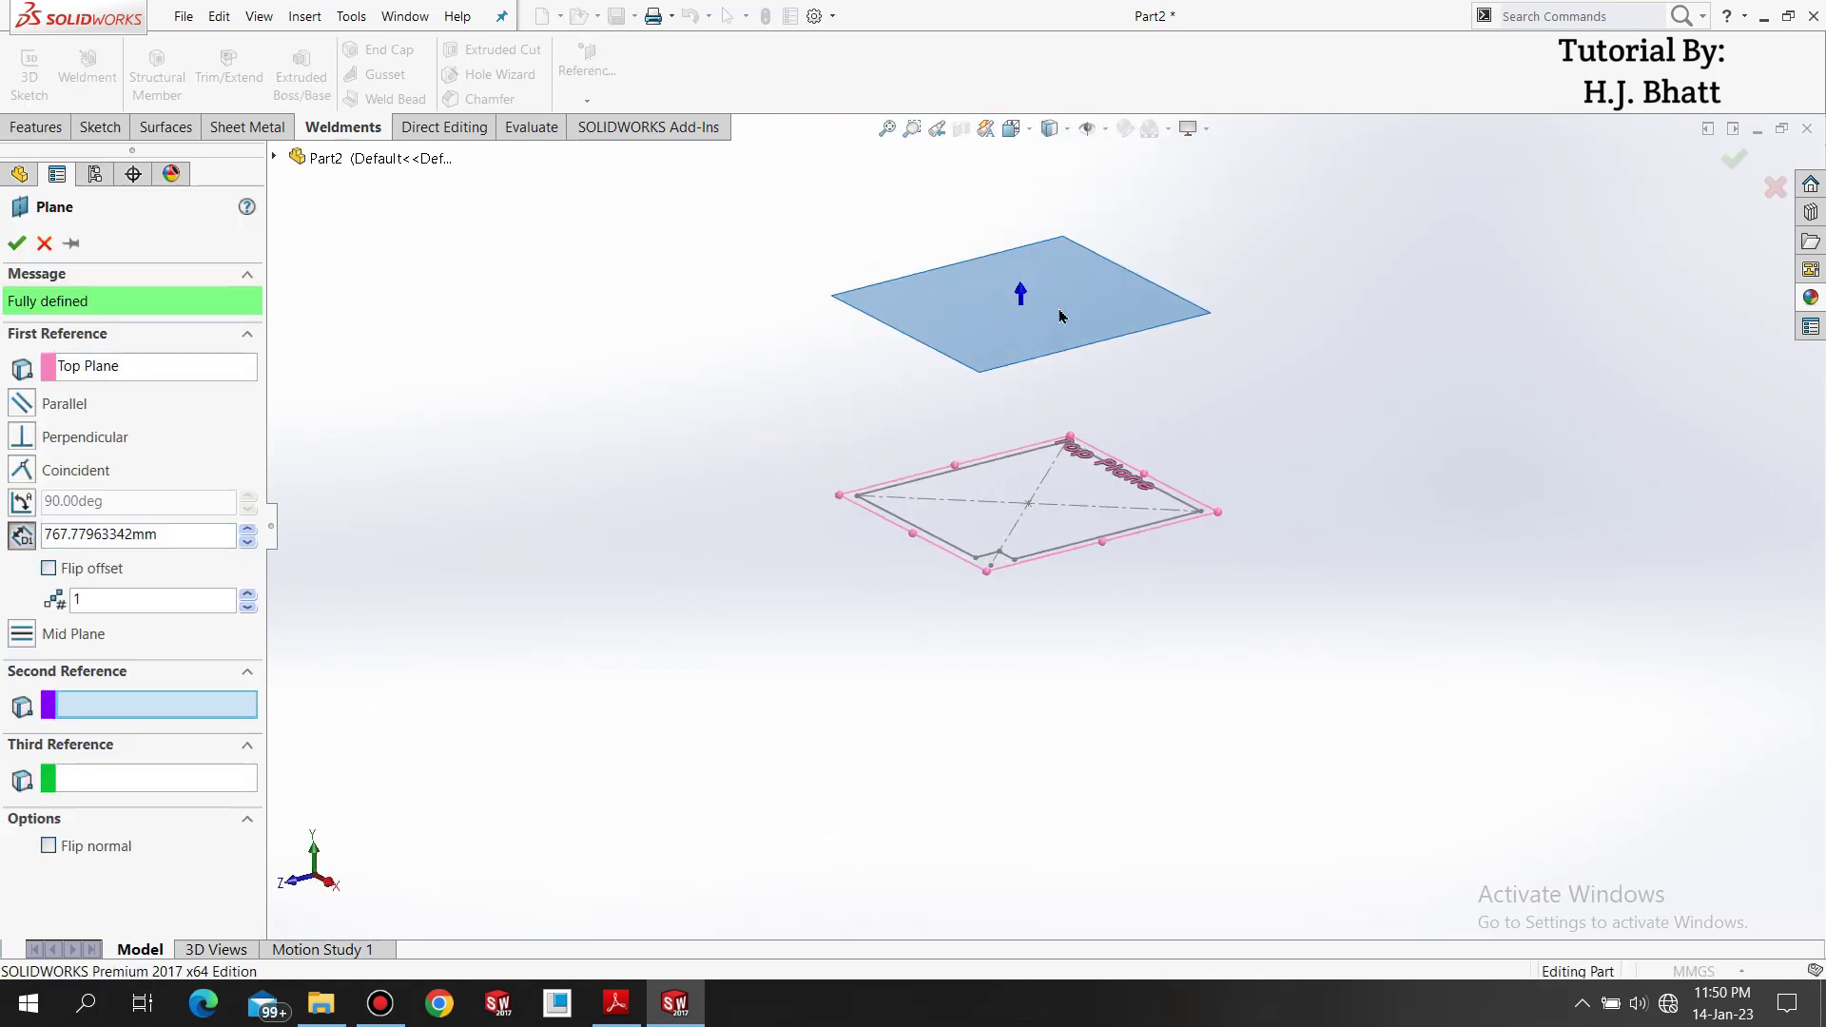
key(f)
Set the plane's offset distance to 1000 mm and confirm Plane1.
double_click(183, 536)
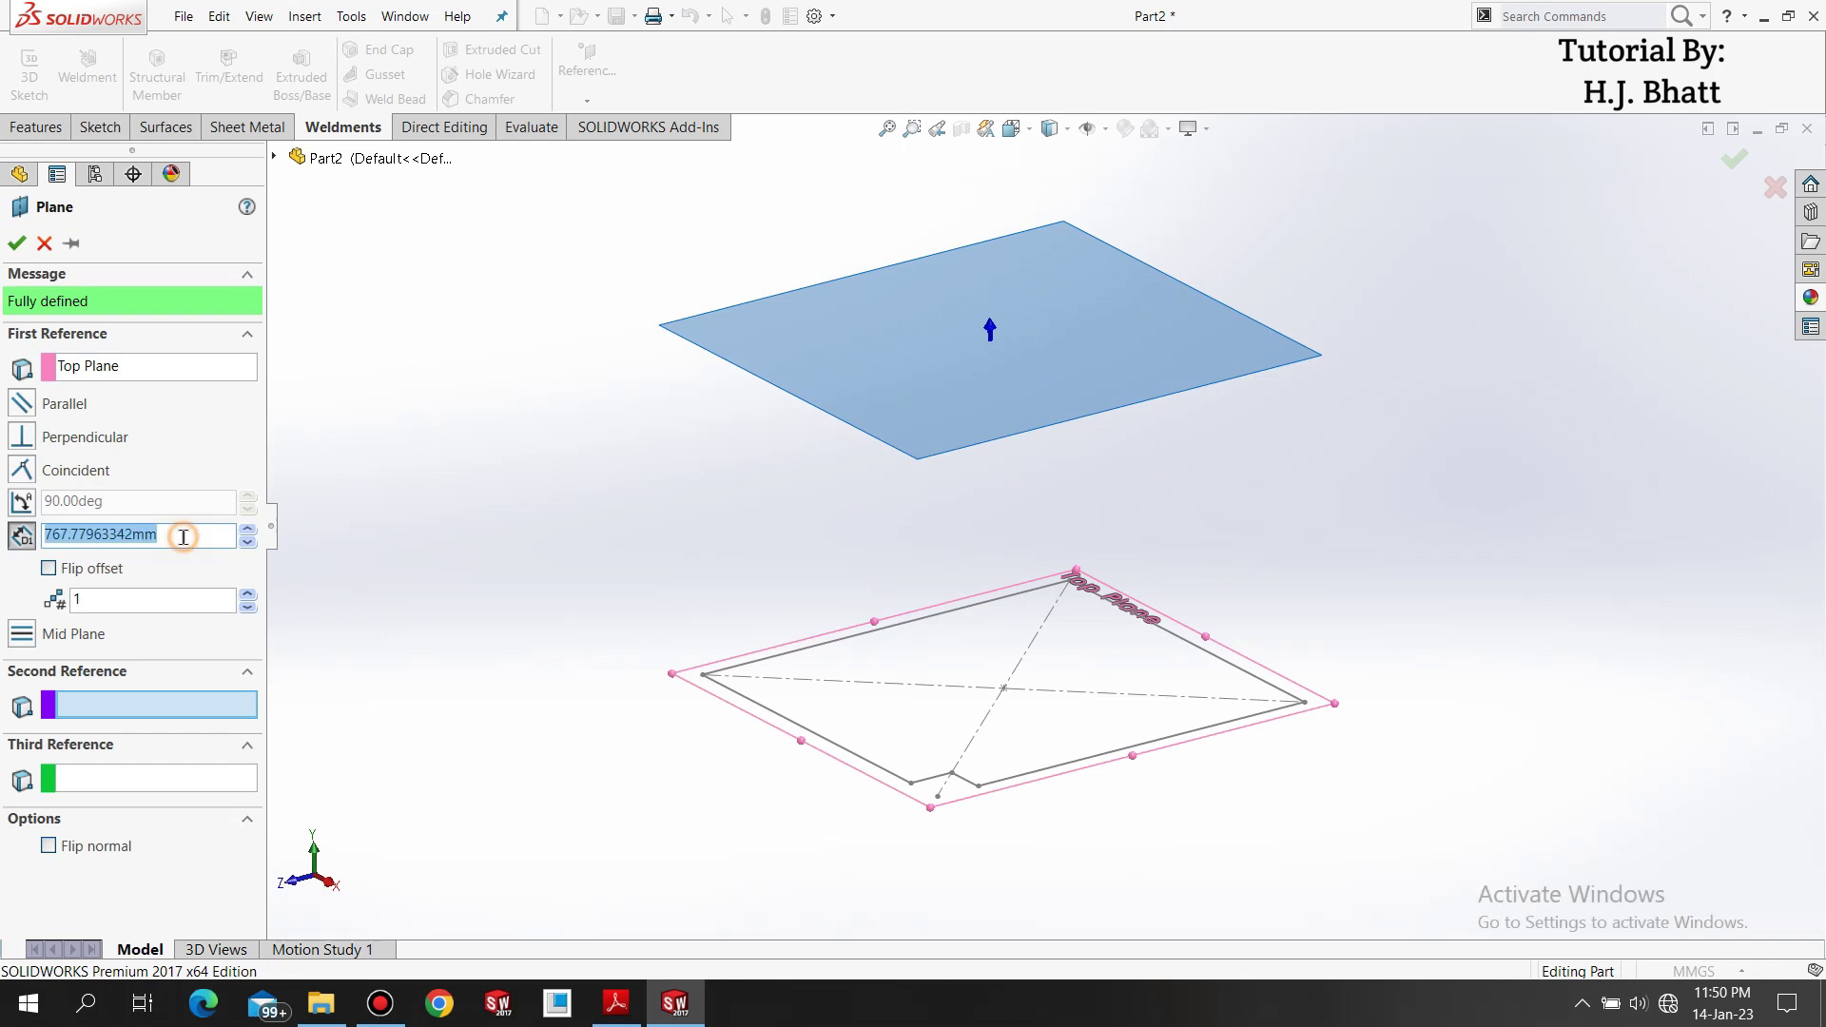
text(1000)
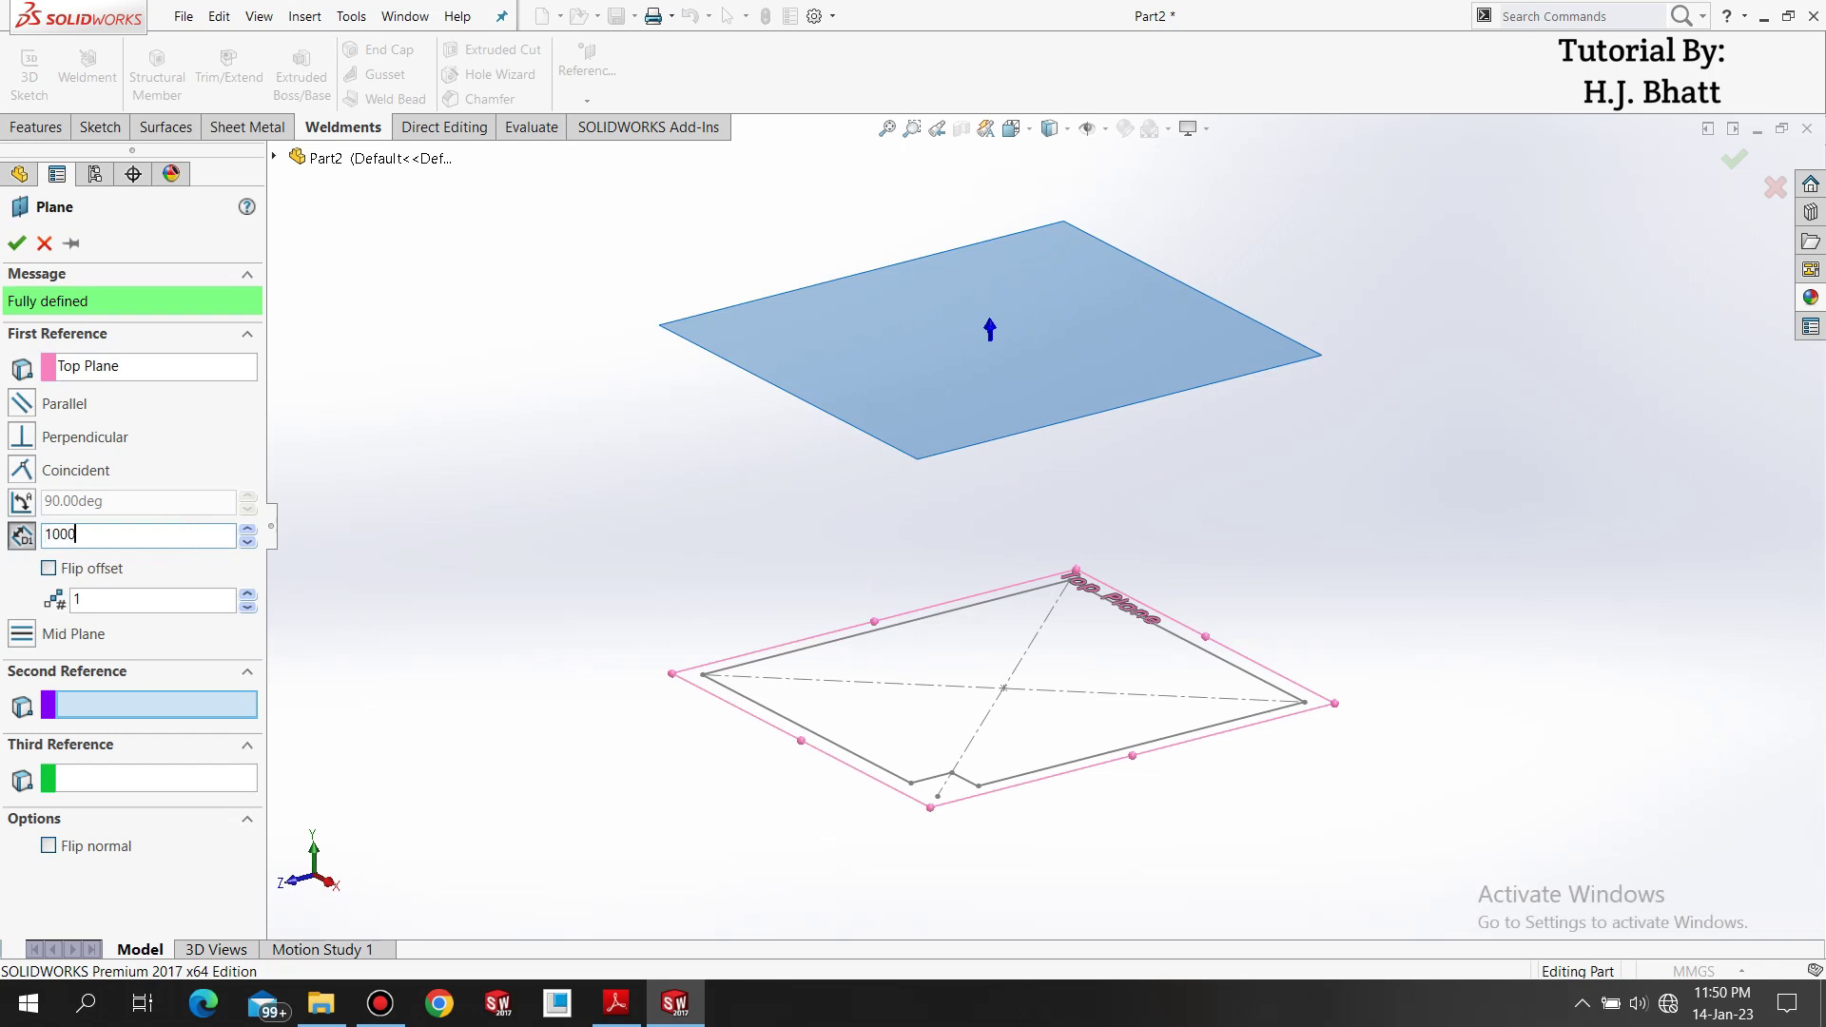
key(Return)
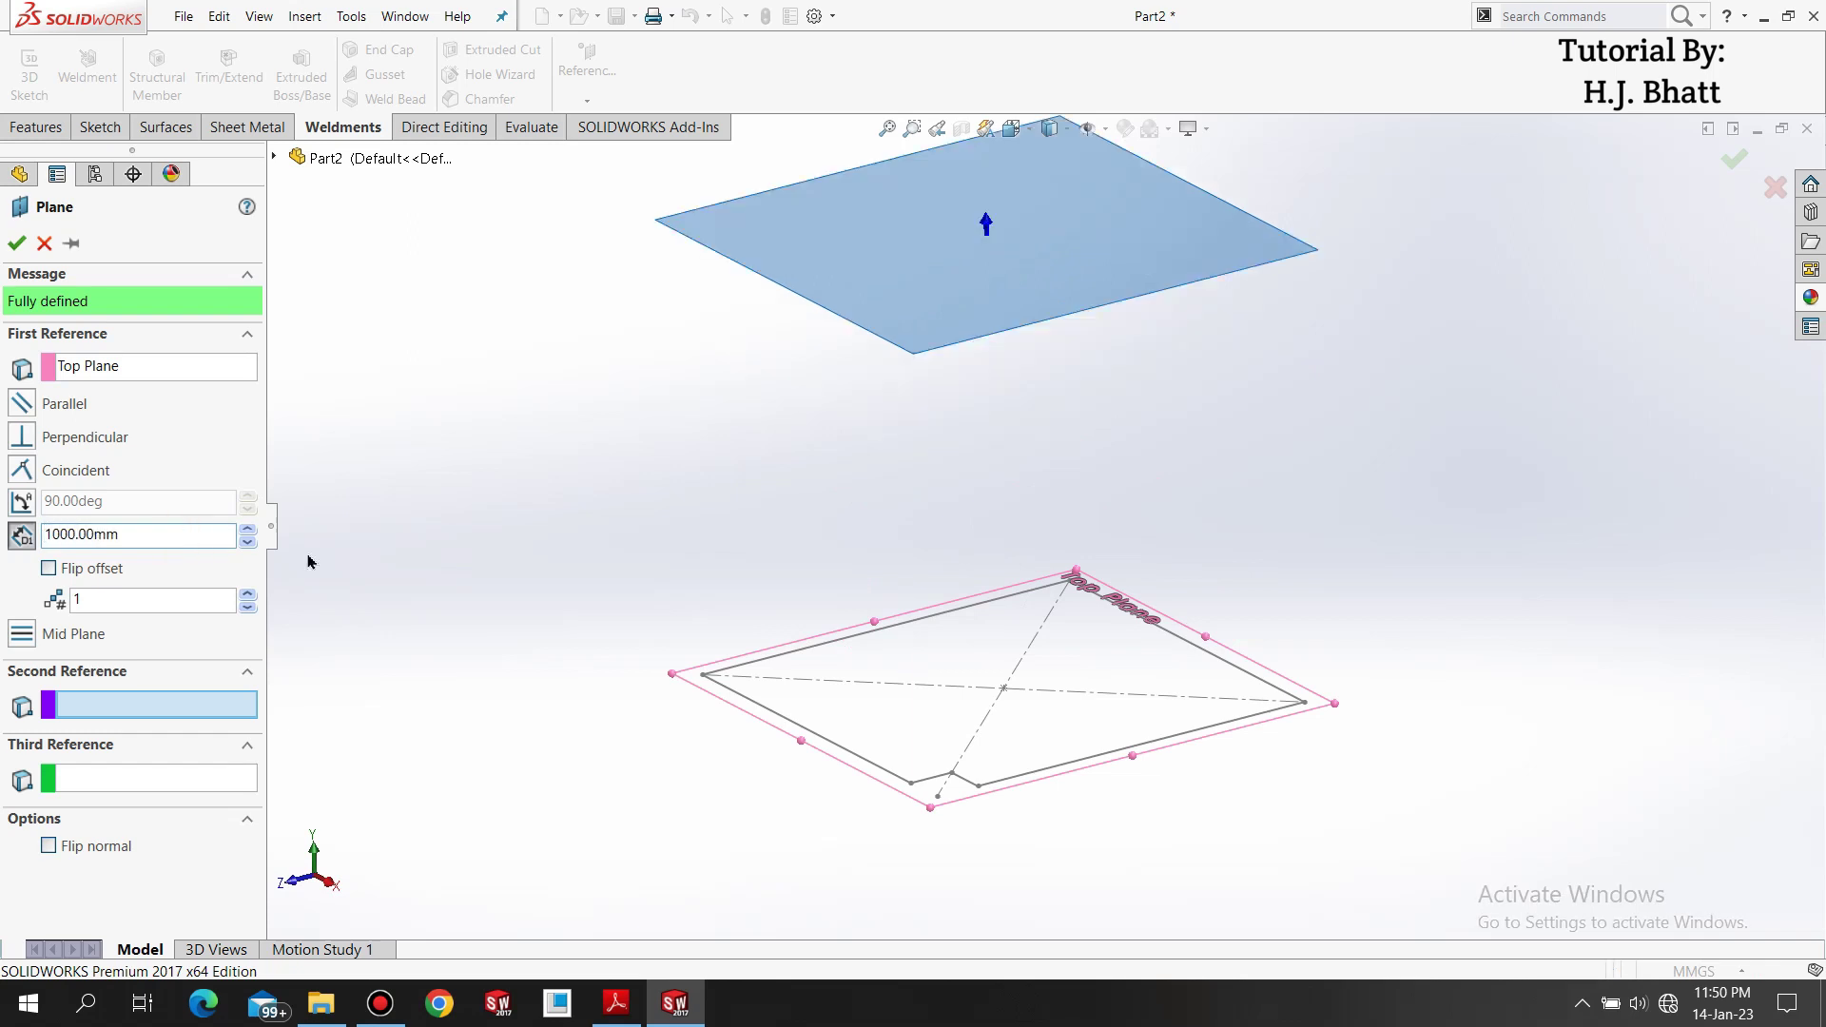
click(17, 243)
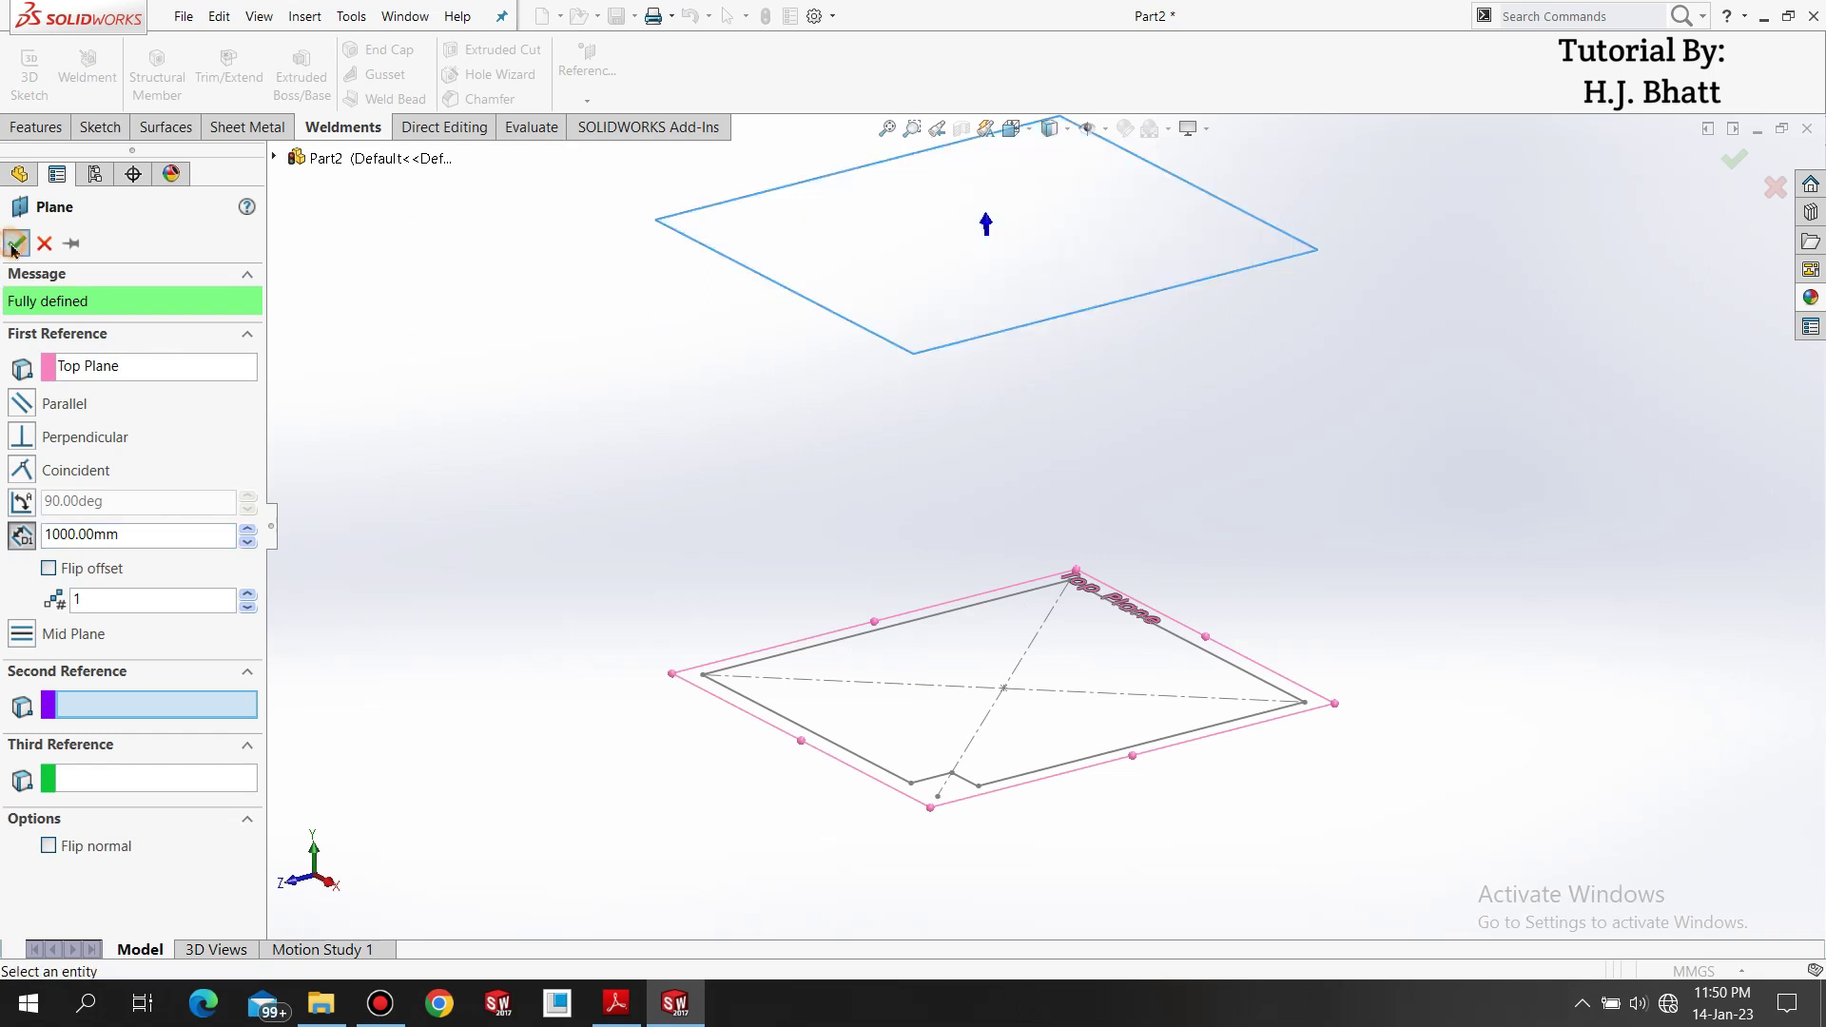
click(989, 285)
click(435, 439)
right_click(39, 465)
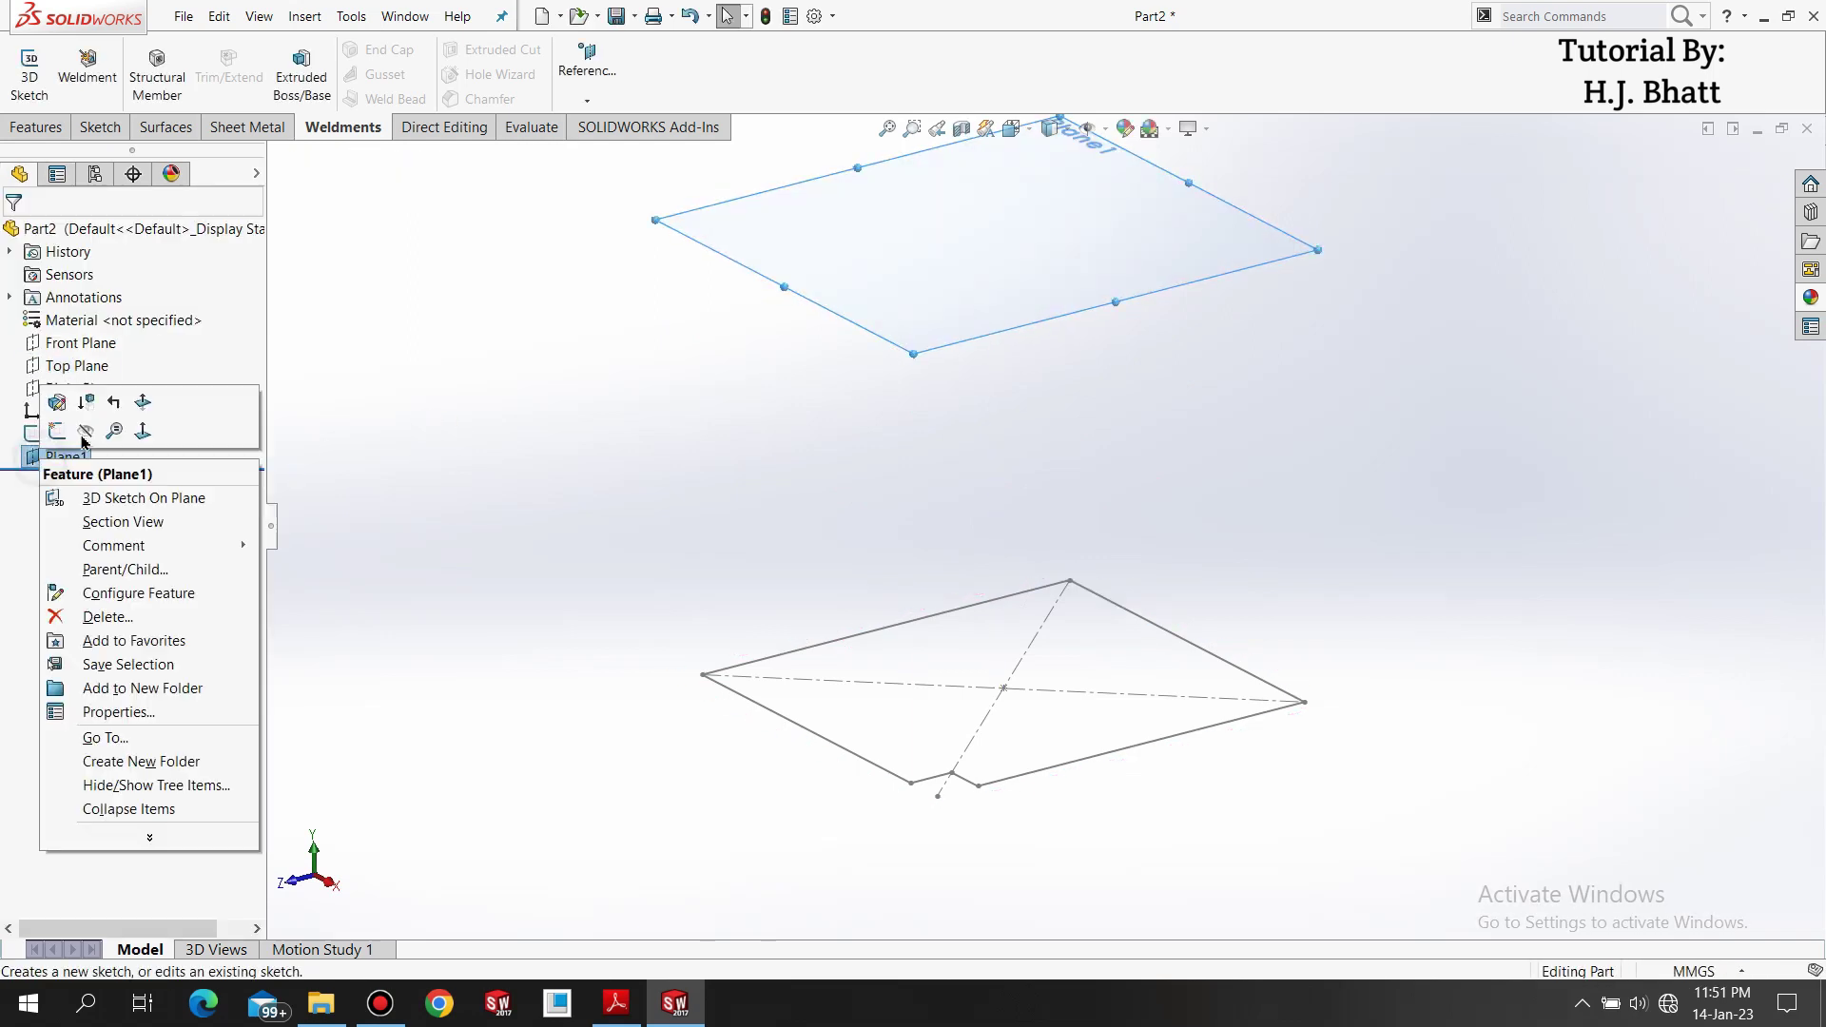
Start a new sketch on Plane1 and view it normal to the plane.
click(476, 418)
click(76, 461)
right_click(75, 460)
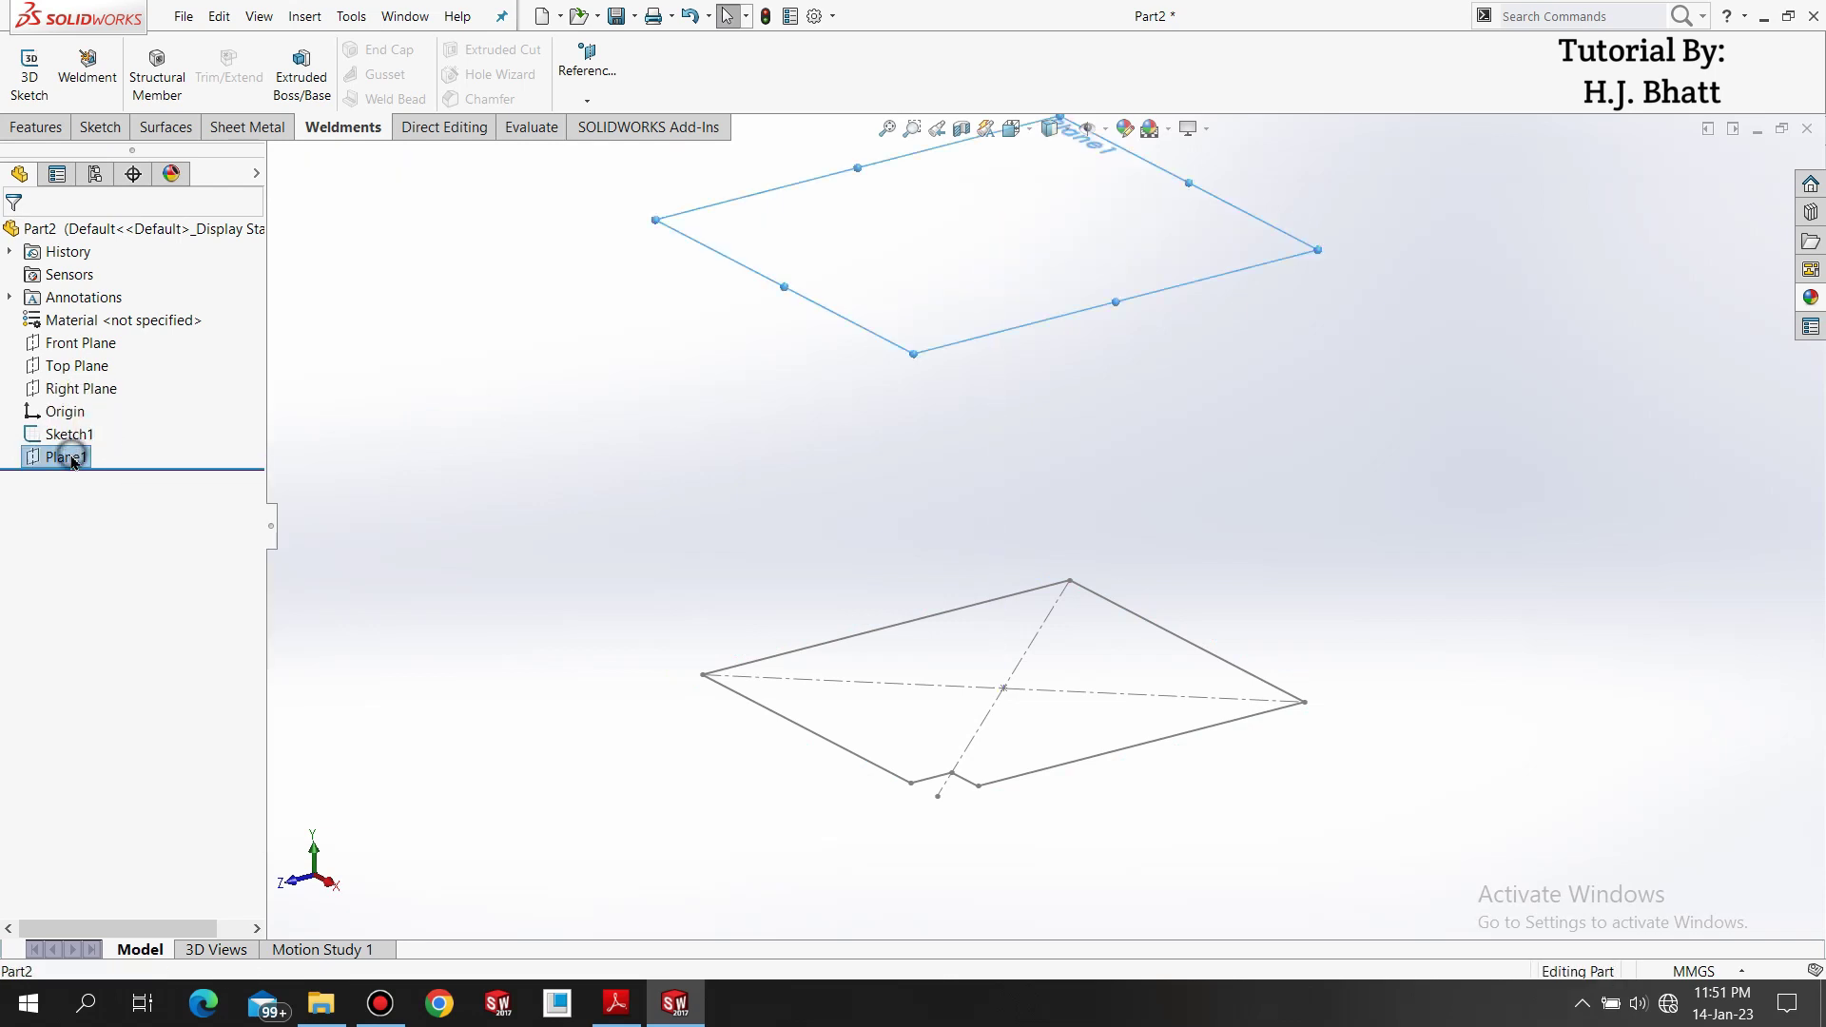
click(85, 429)
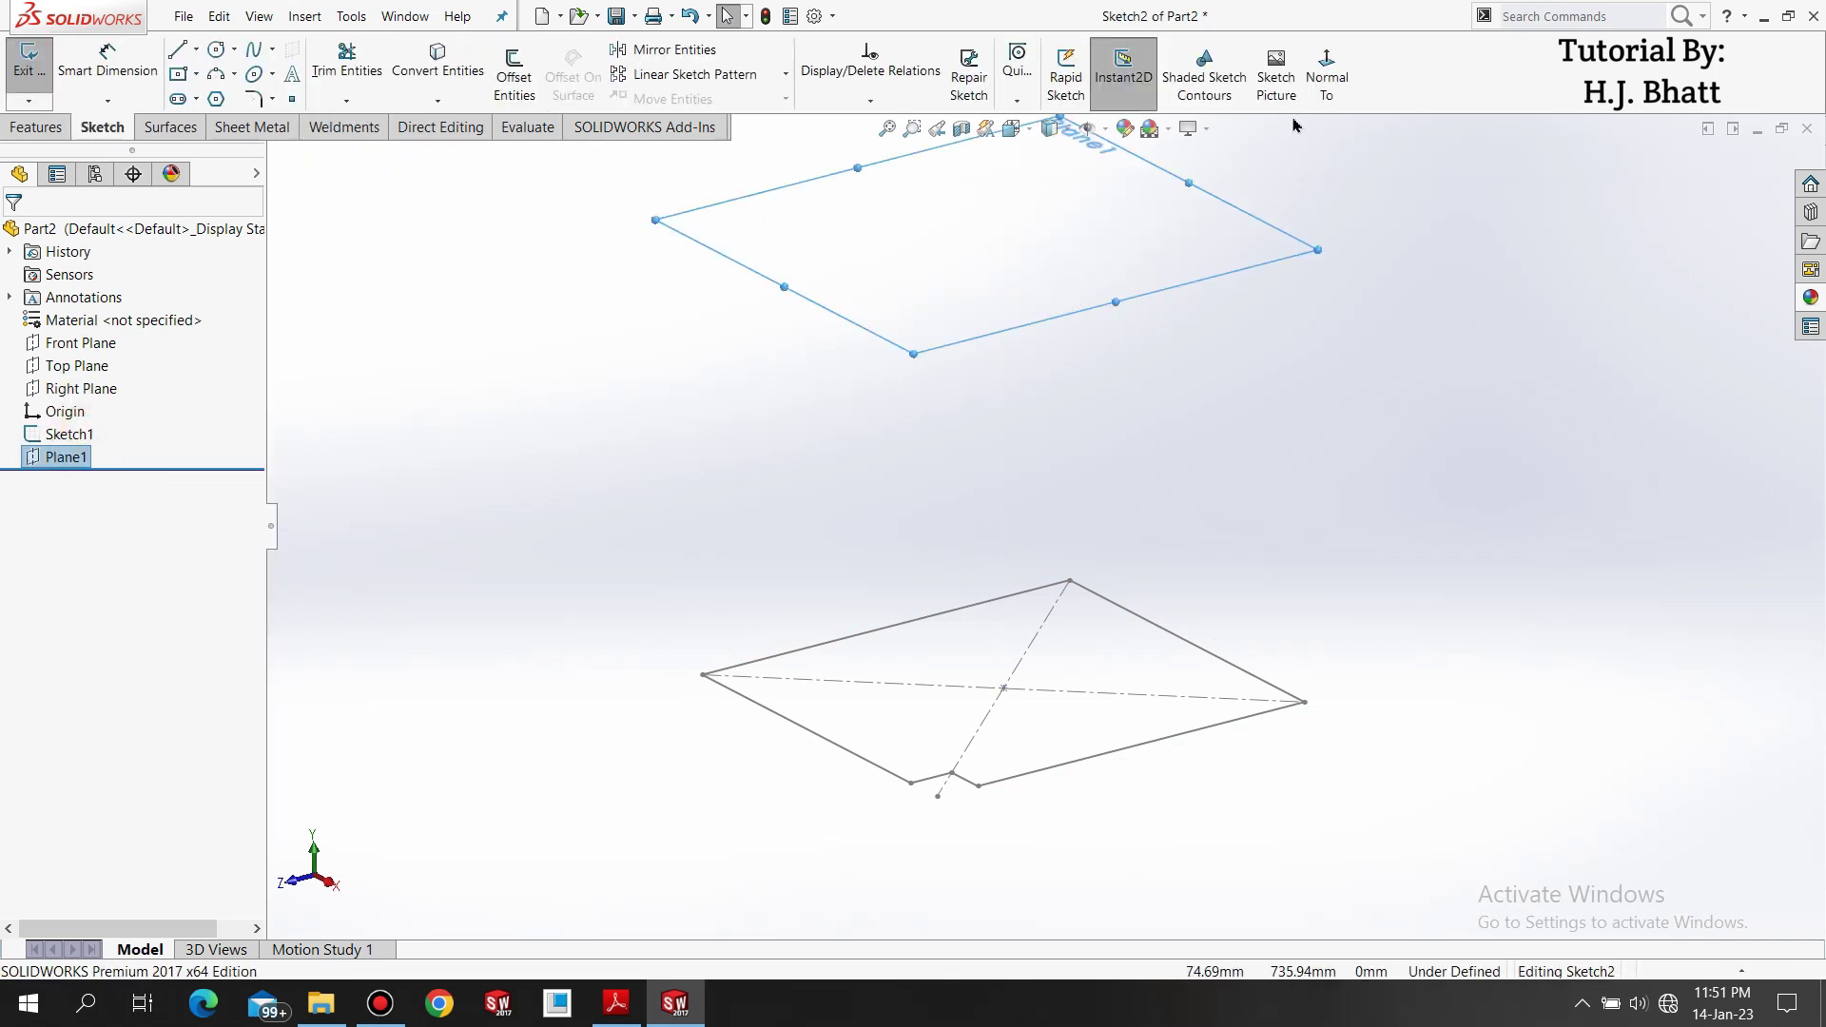
click(1325, 74)
click(1529, 407)
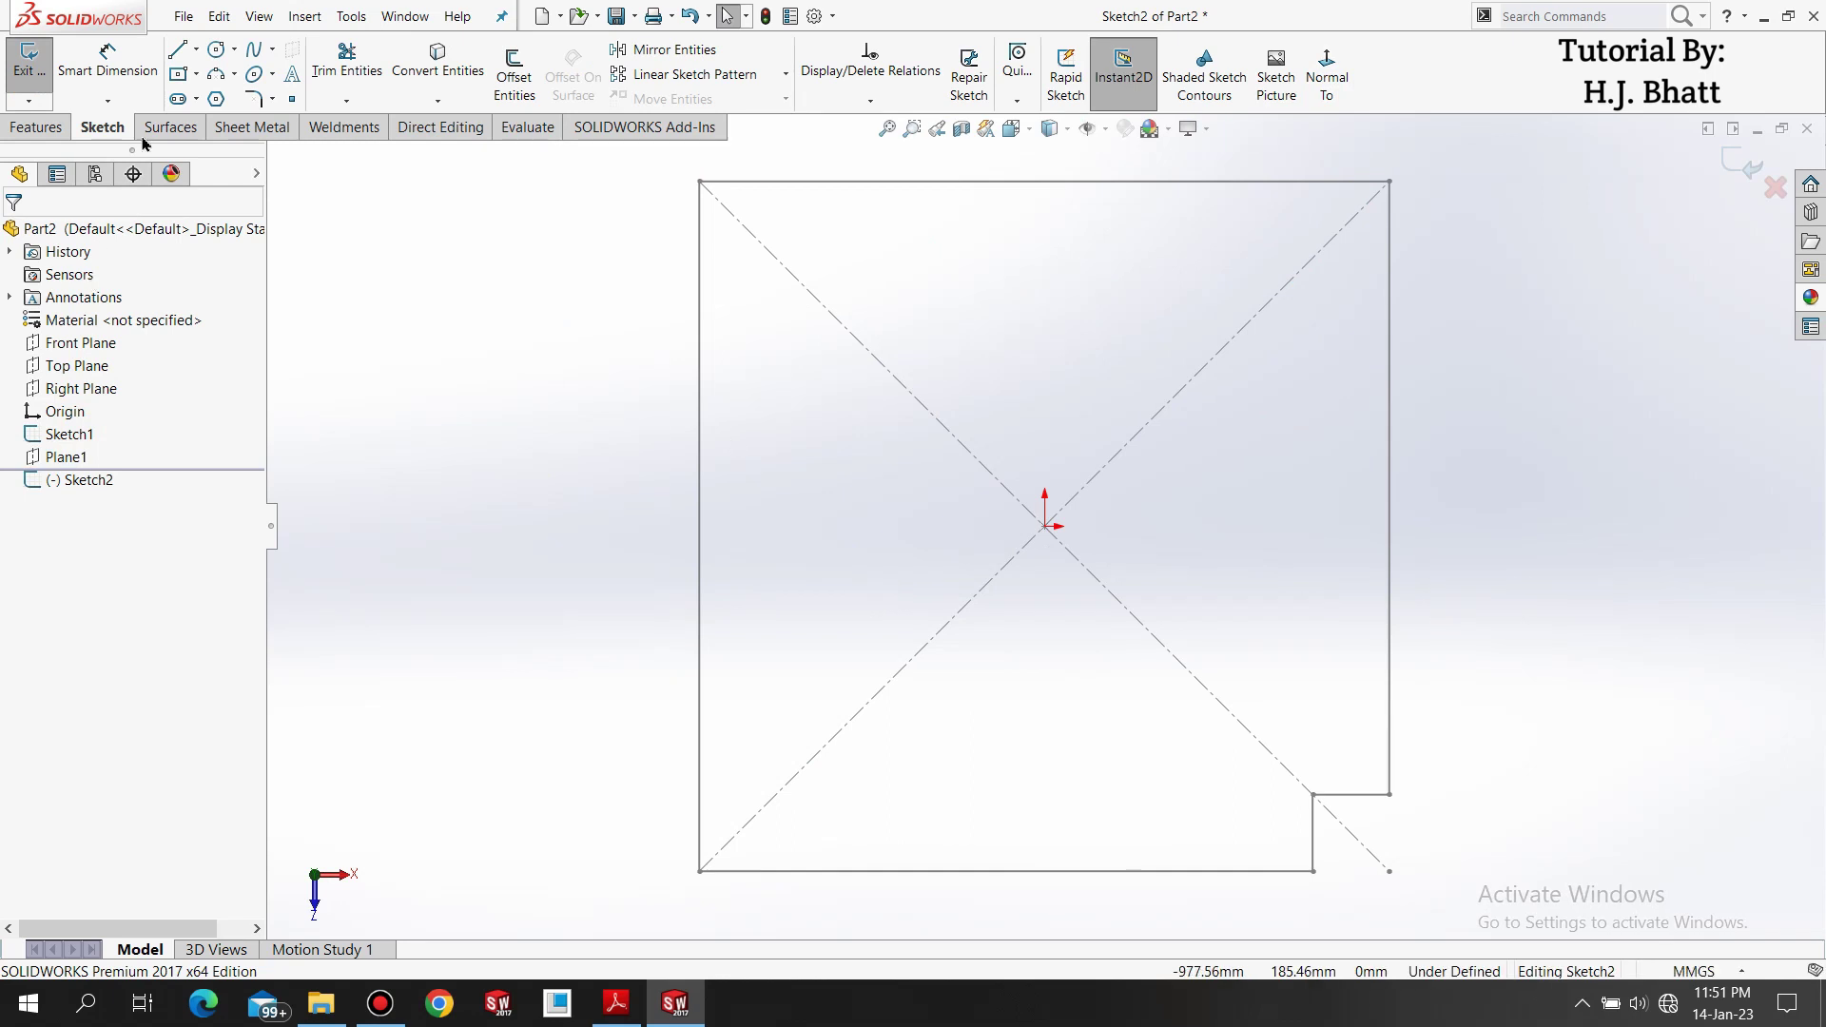
Draw a center rectangle from the origin, snapped to the lower square's top-left corner.
click(172, 79)
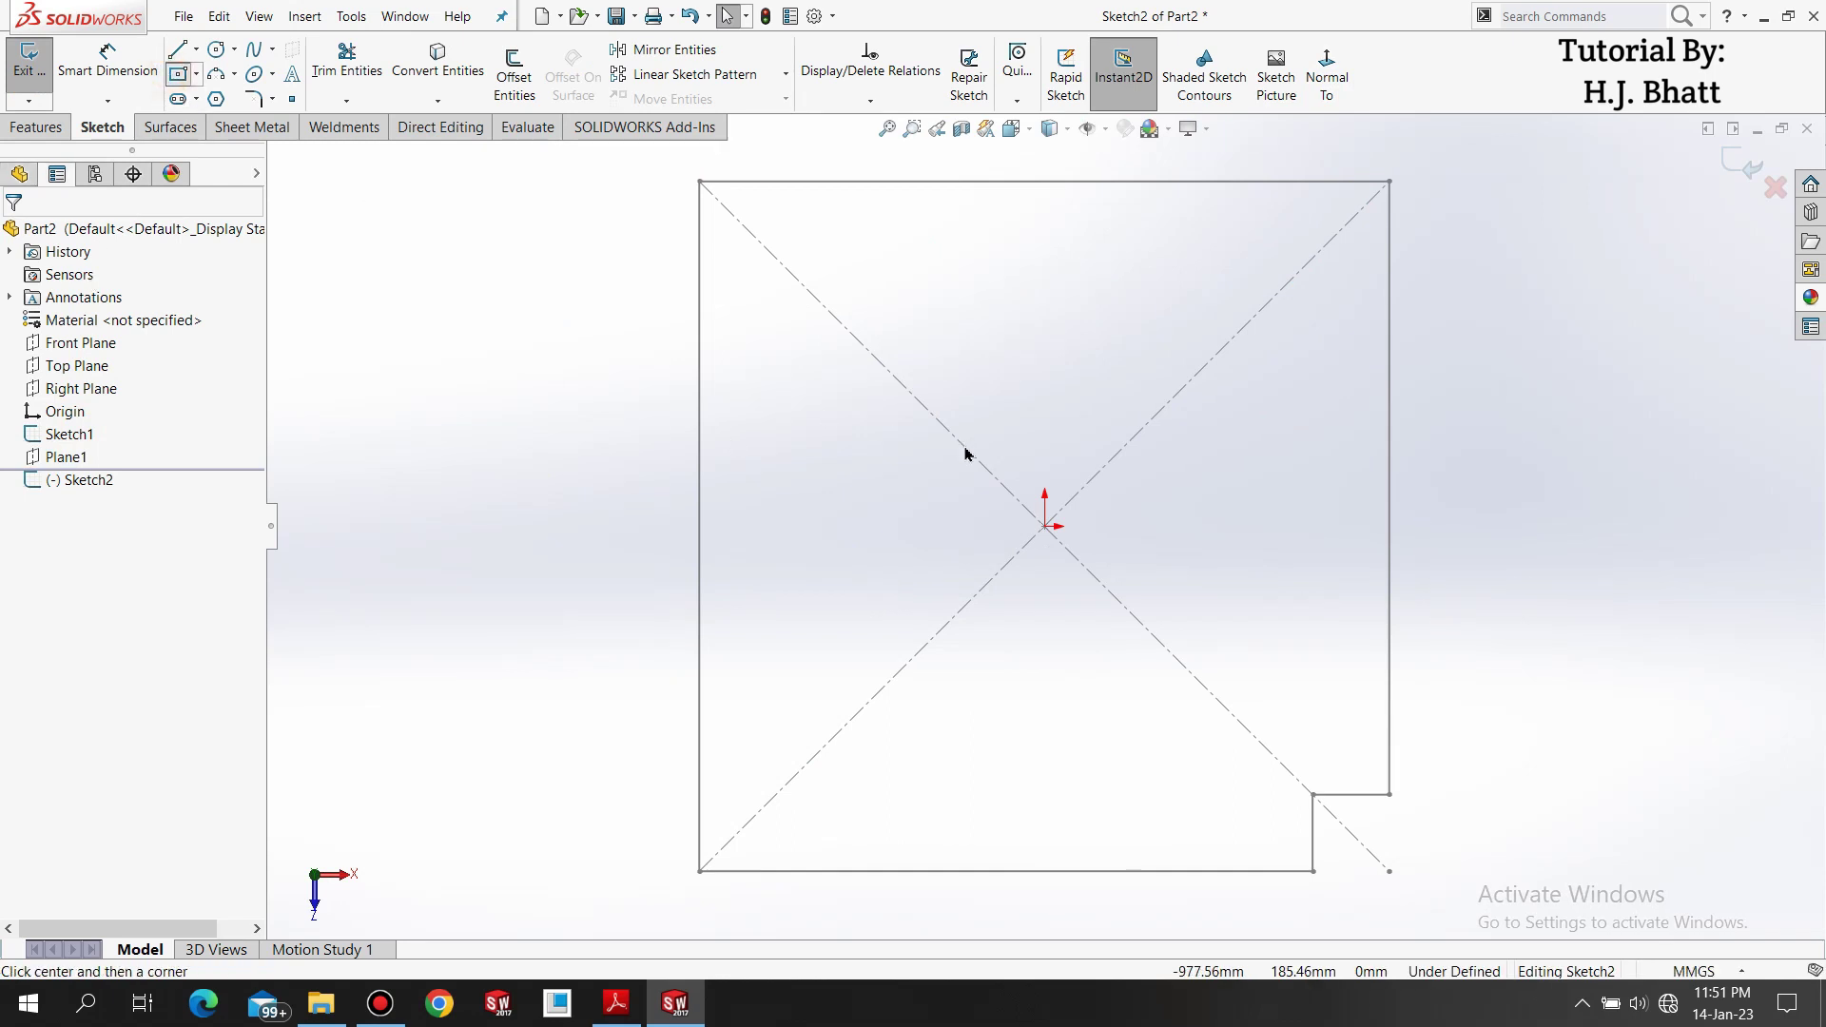
click(1045, 525)
click(700, 180)
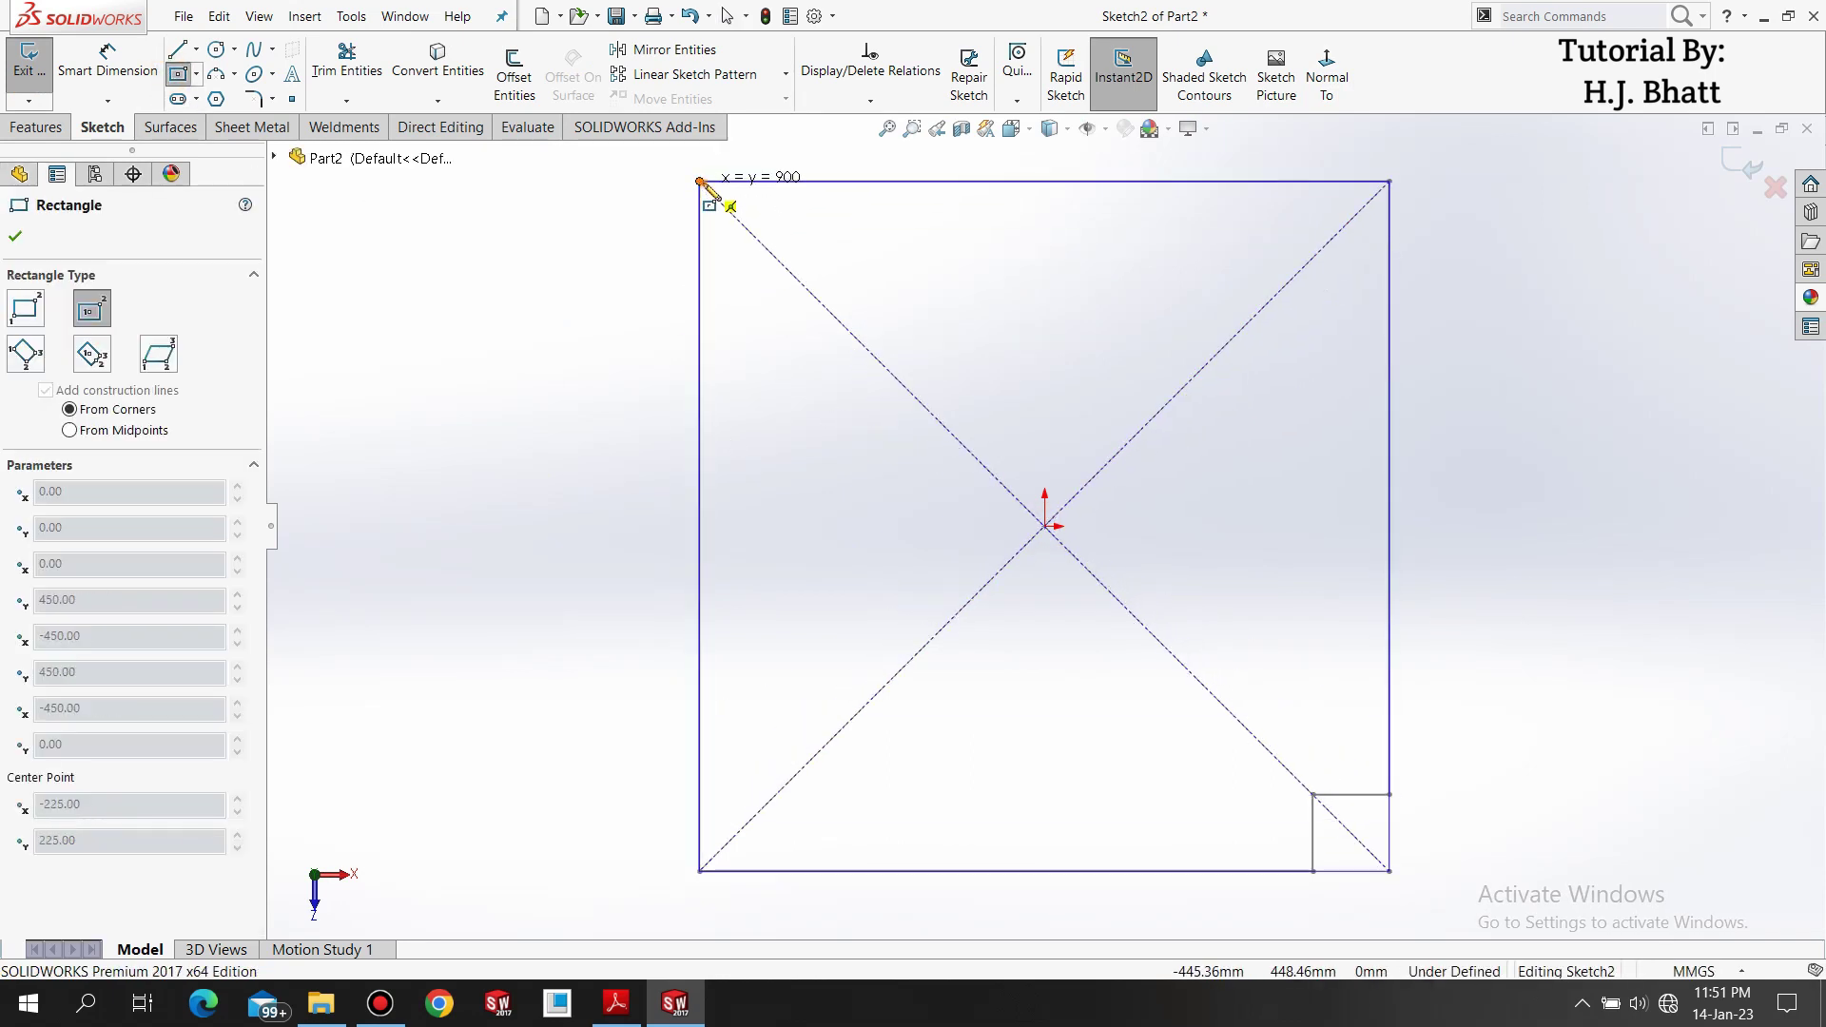
right_click(704, 186)
click(751, 196)
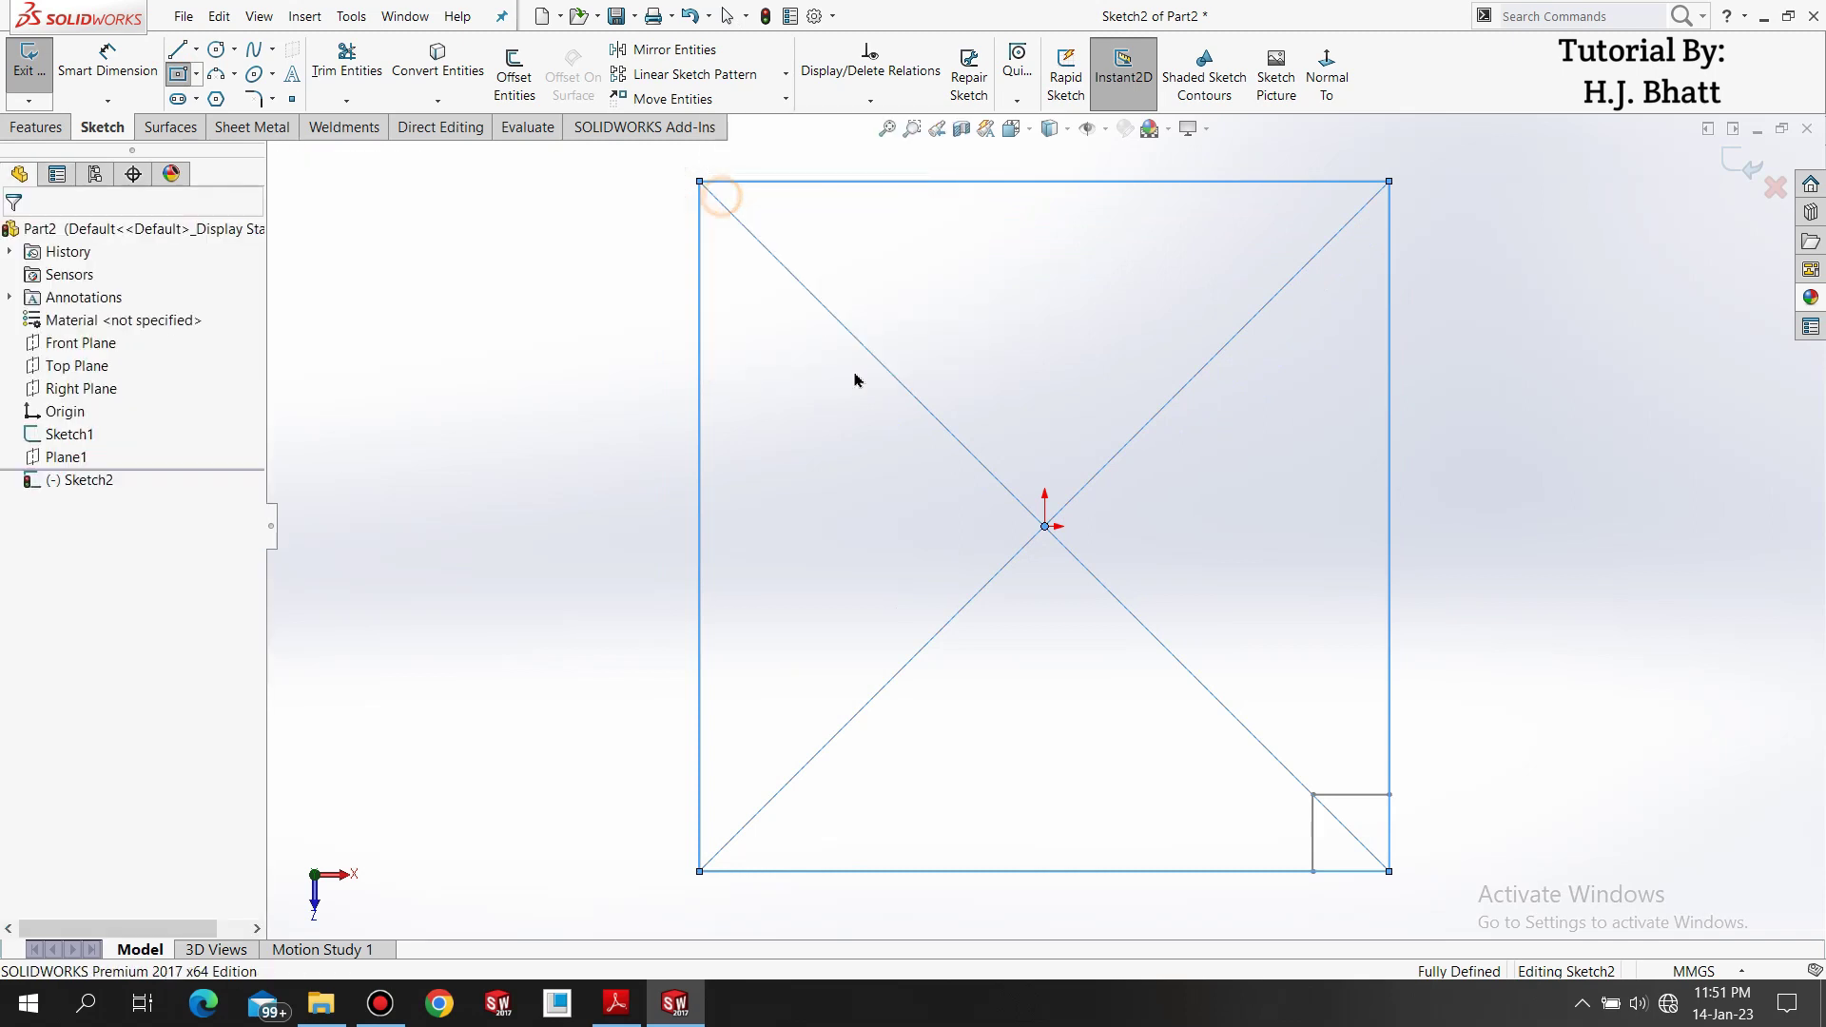
key(f)
scroll(903, 275, down, 2)
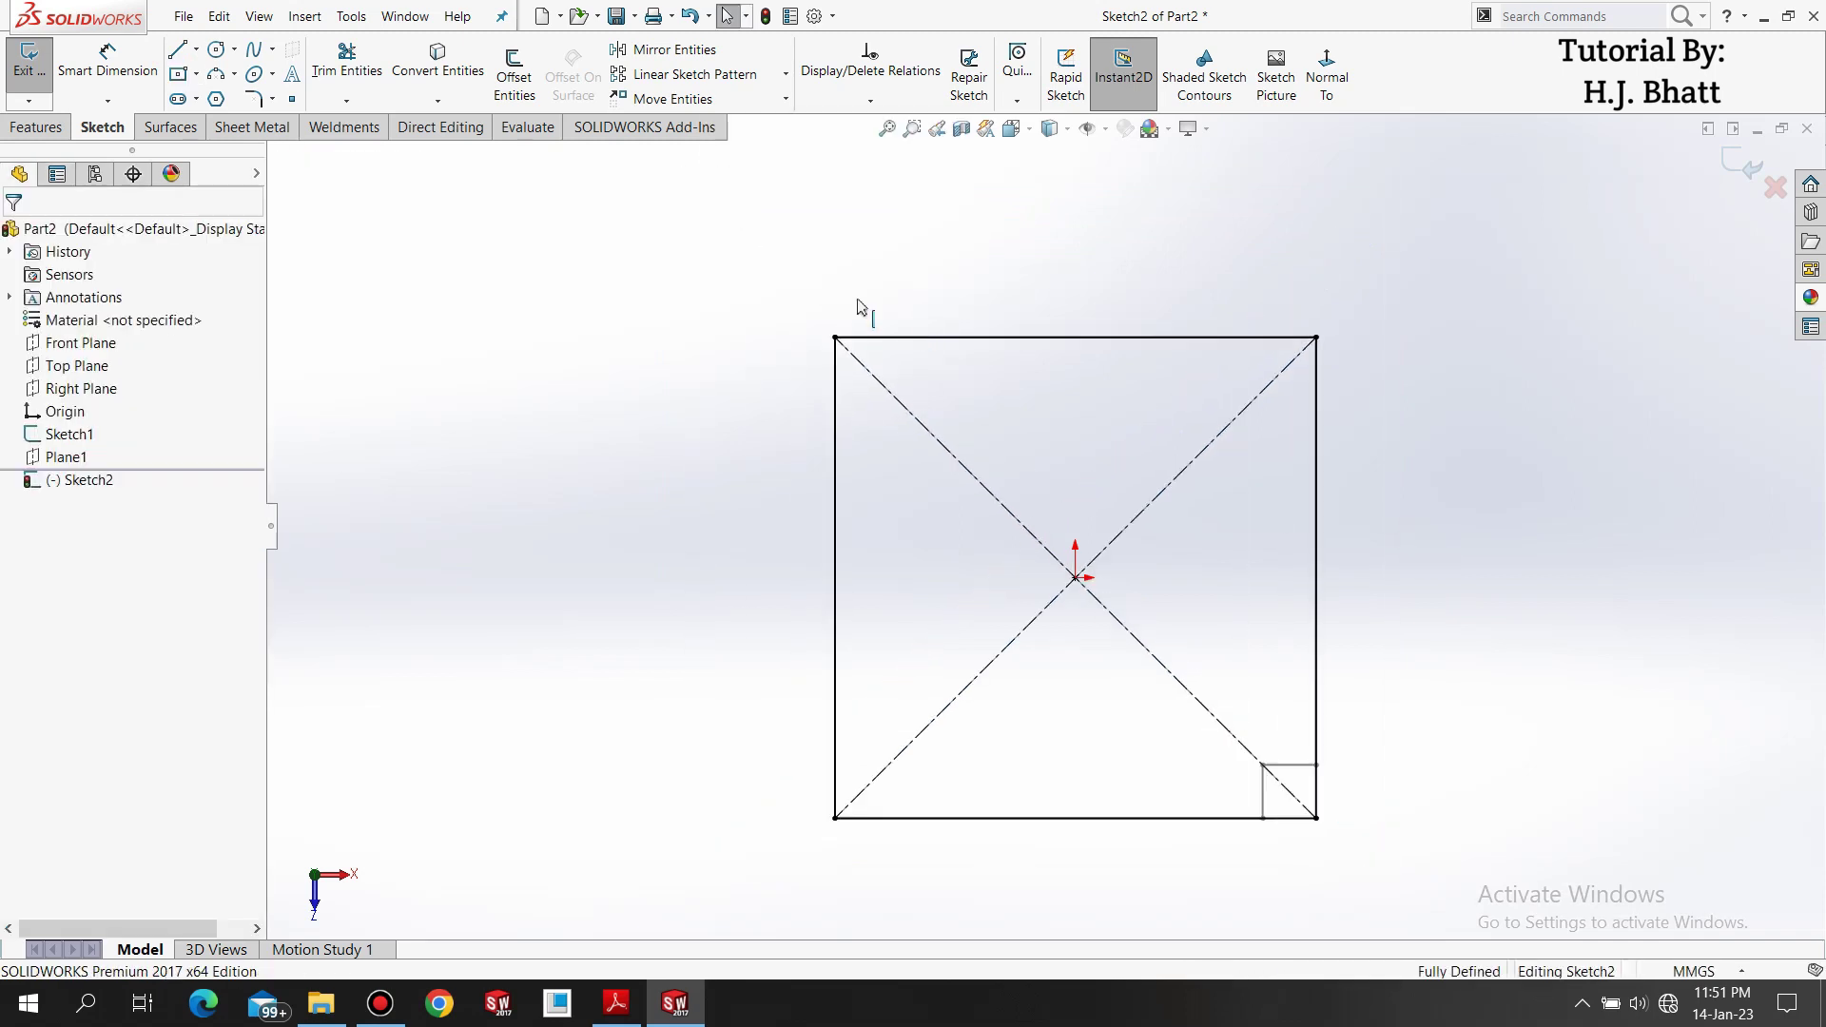
Draw a vertical line from the top edge to the diagonal, then horizontal to the left edge.
click(171, 53)
scroll(952, 377, down, 2)
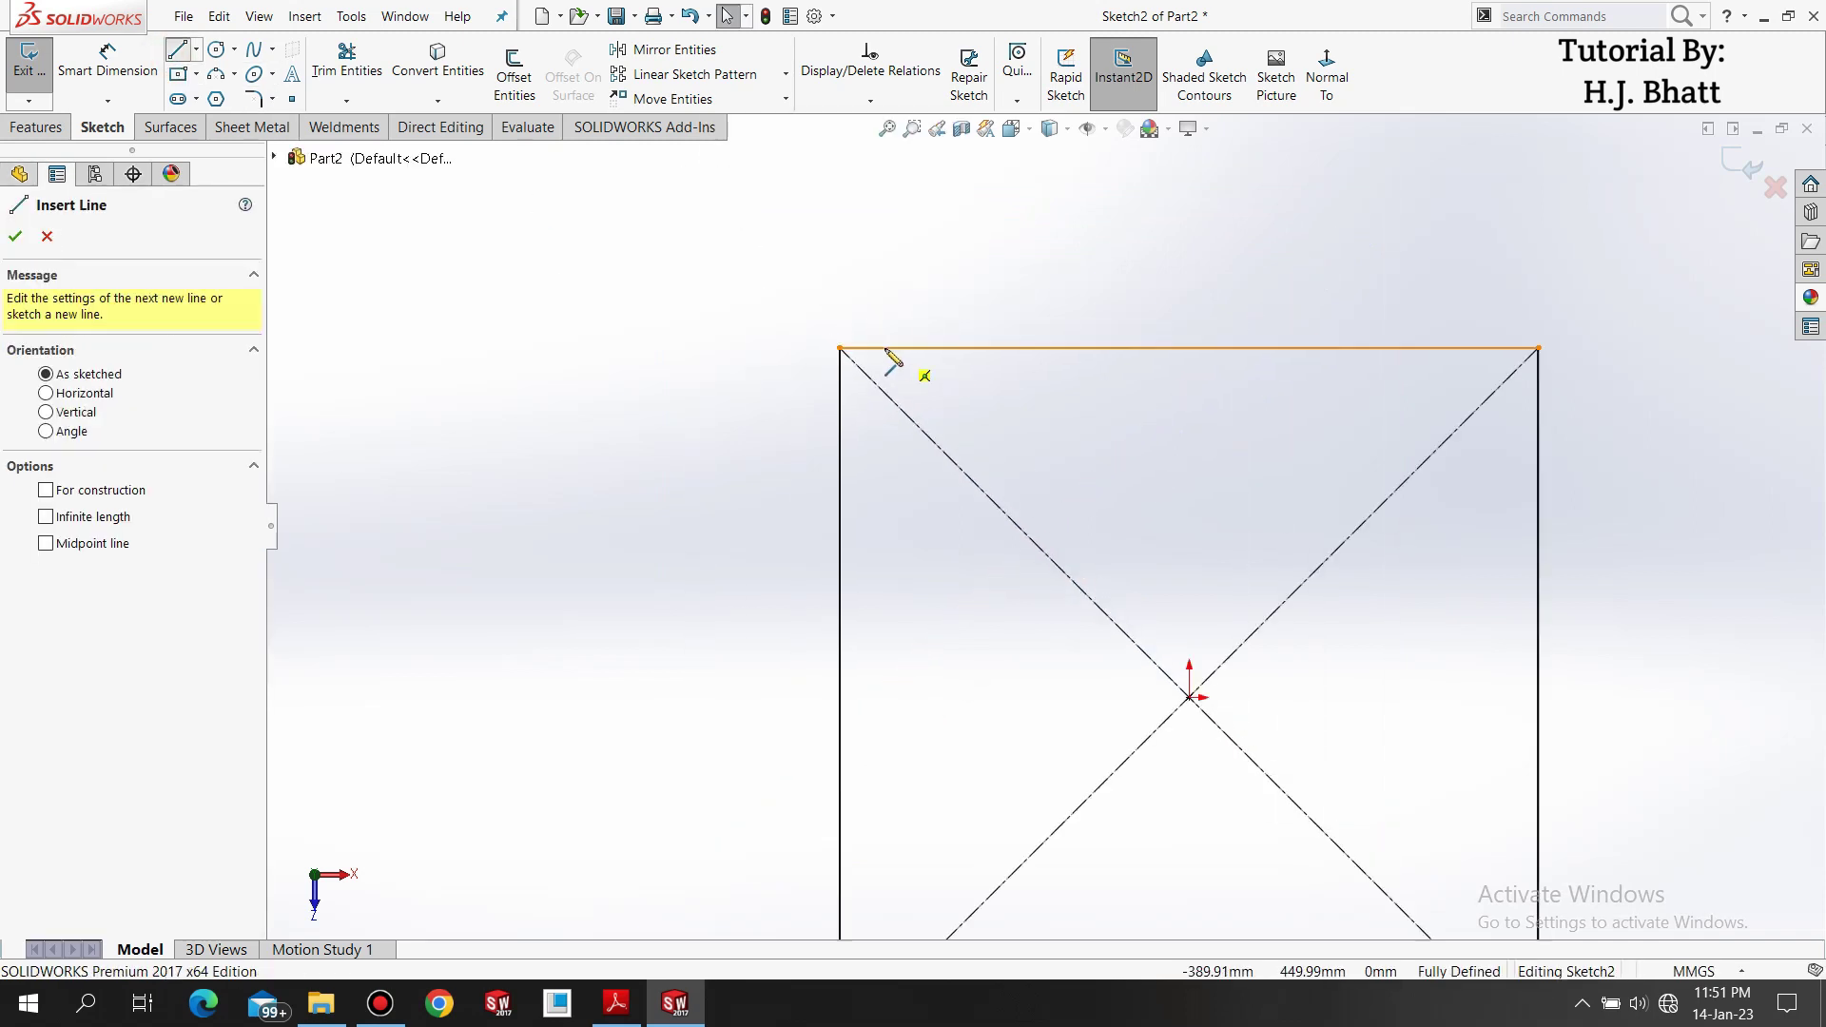
click(972, 350)
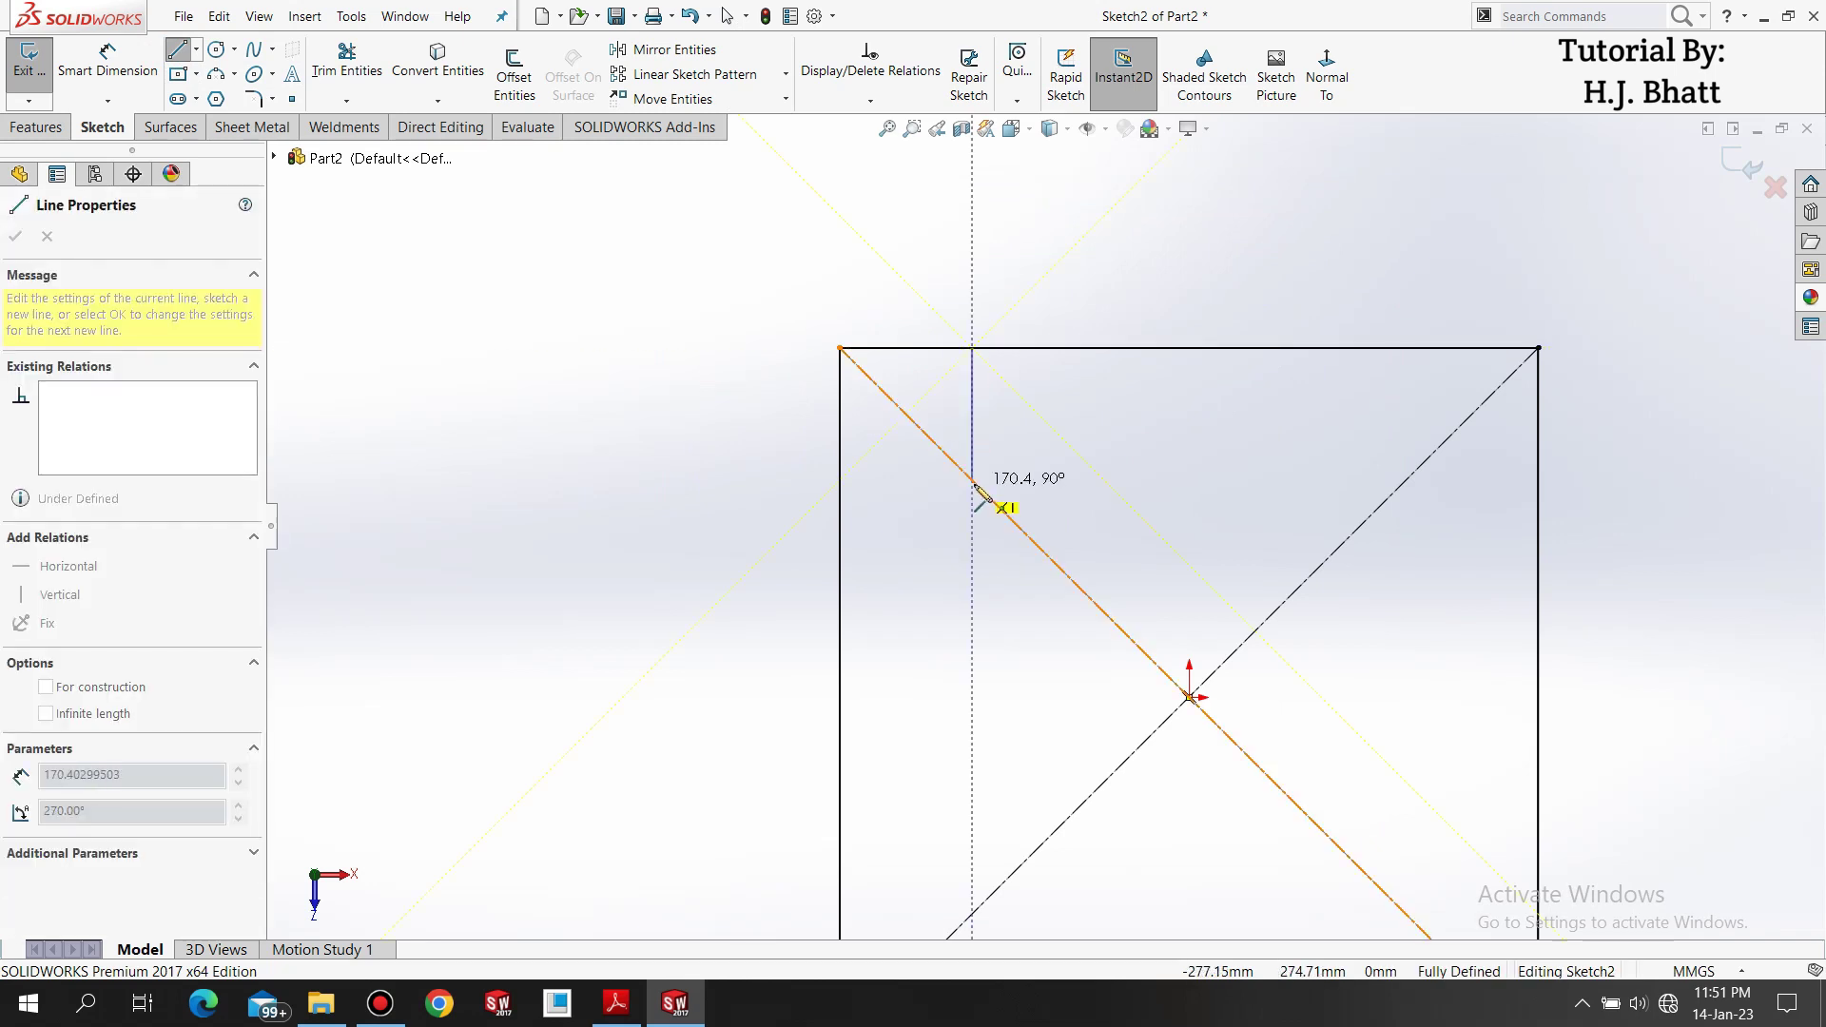
click(972, 481)
click(840, 480)
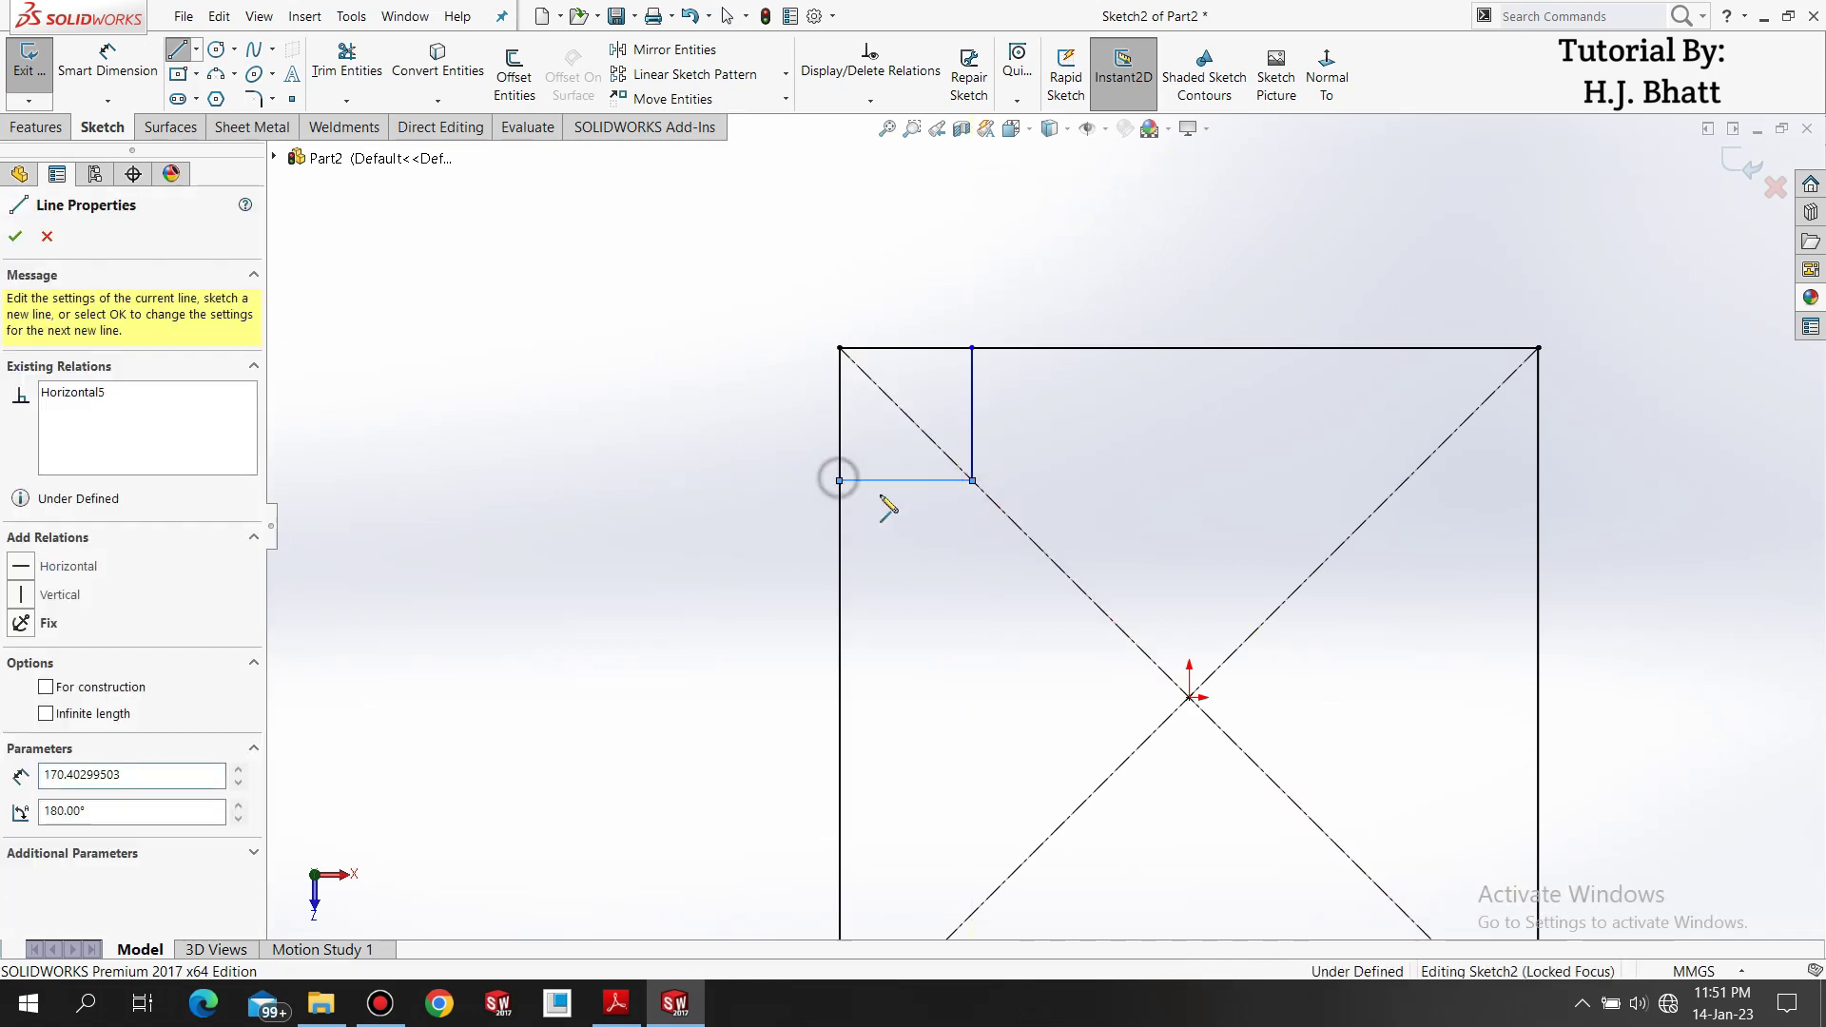
right_click(842, 481)
click(928, 519)
click(347, 59)
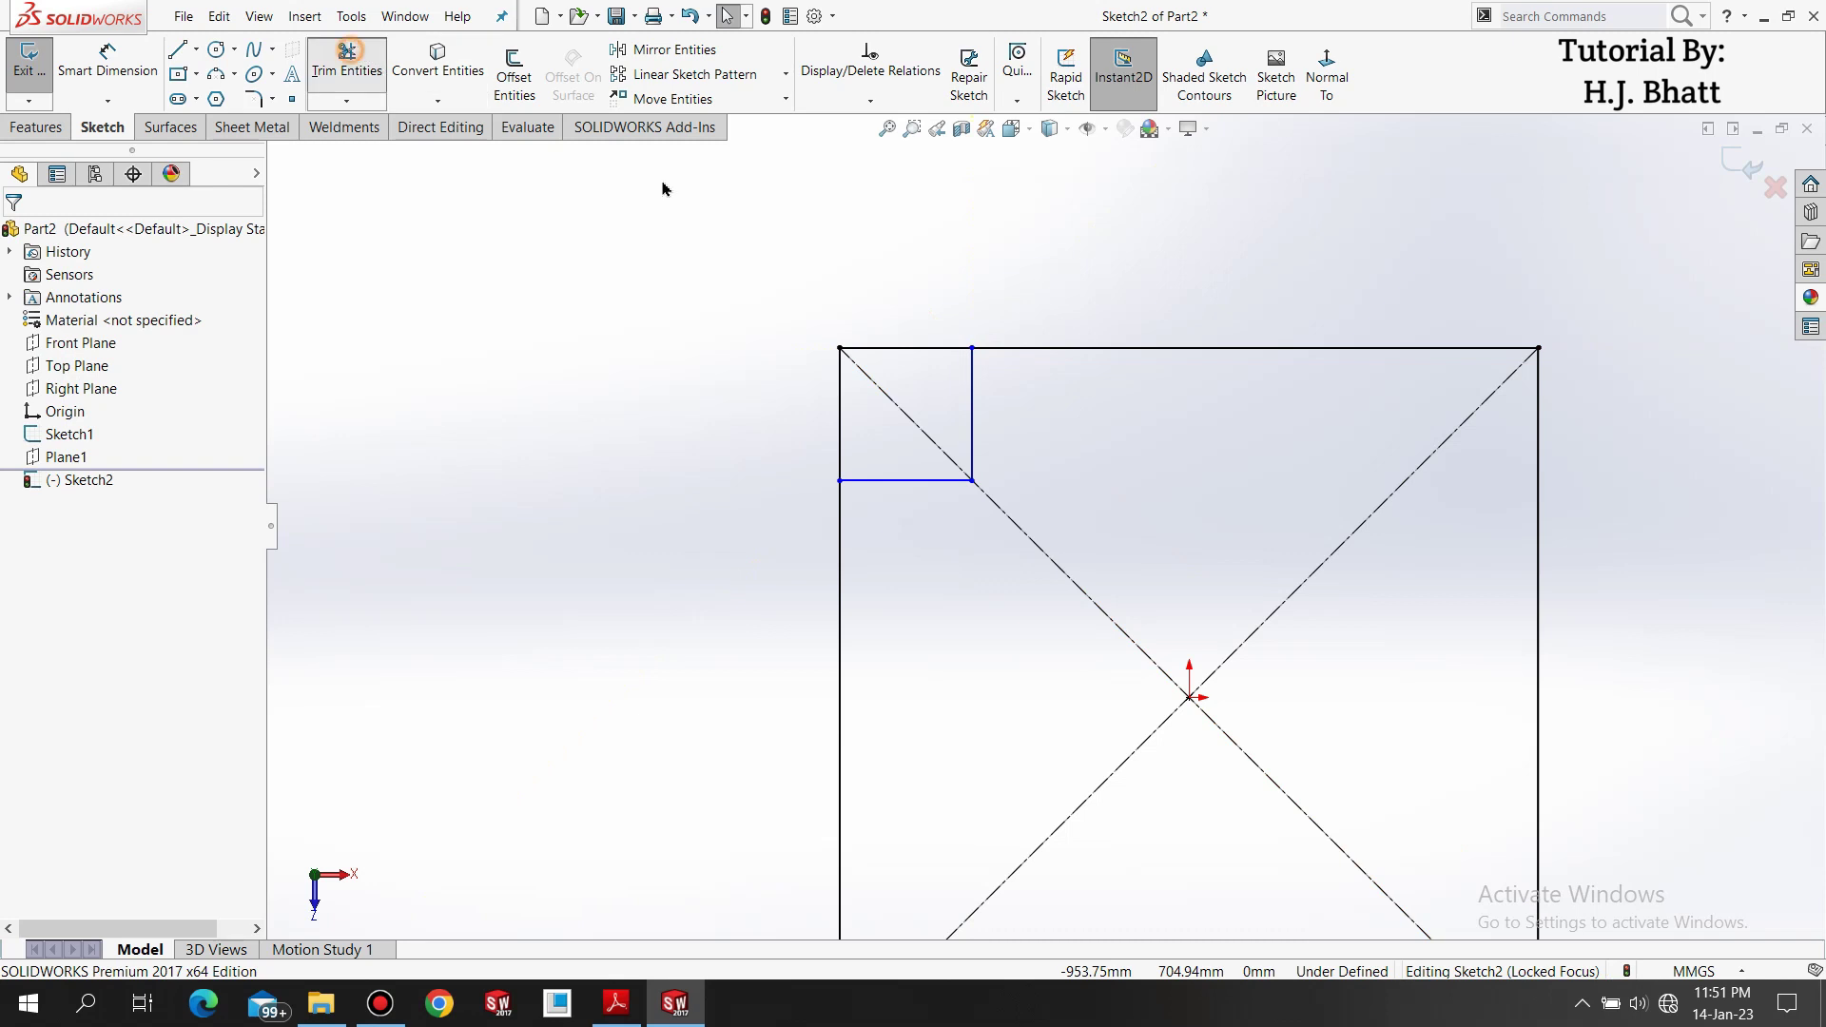
Trim the left edge's corner segment and add a vertical relation between the notch corner points.
drag(785, 409, 845, 355)
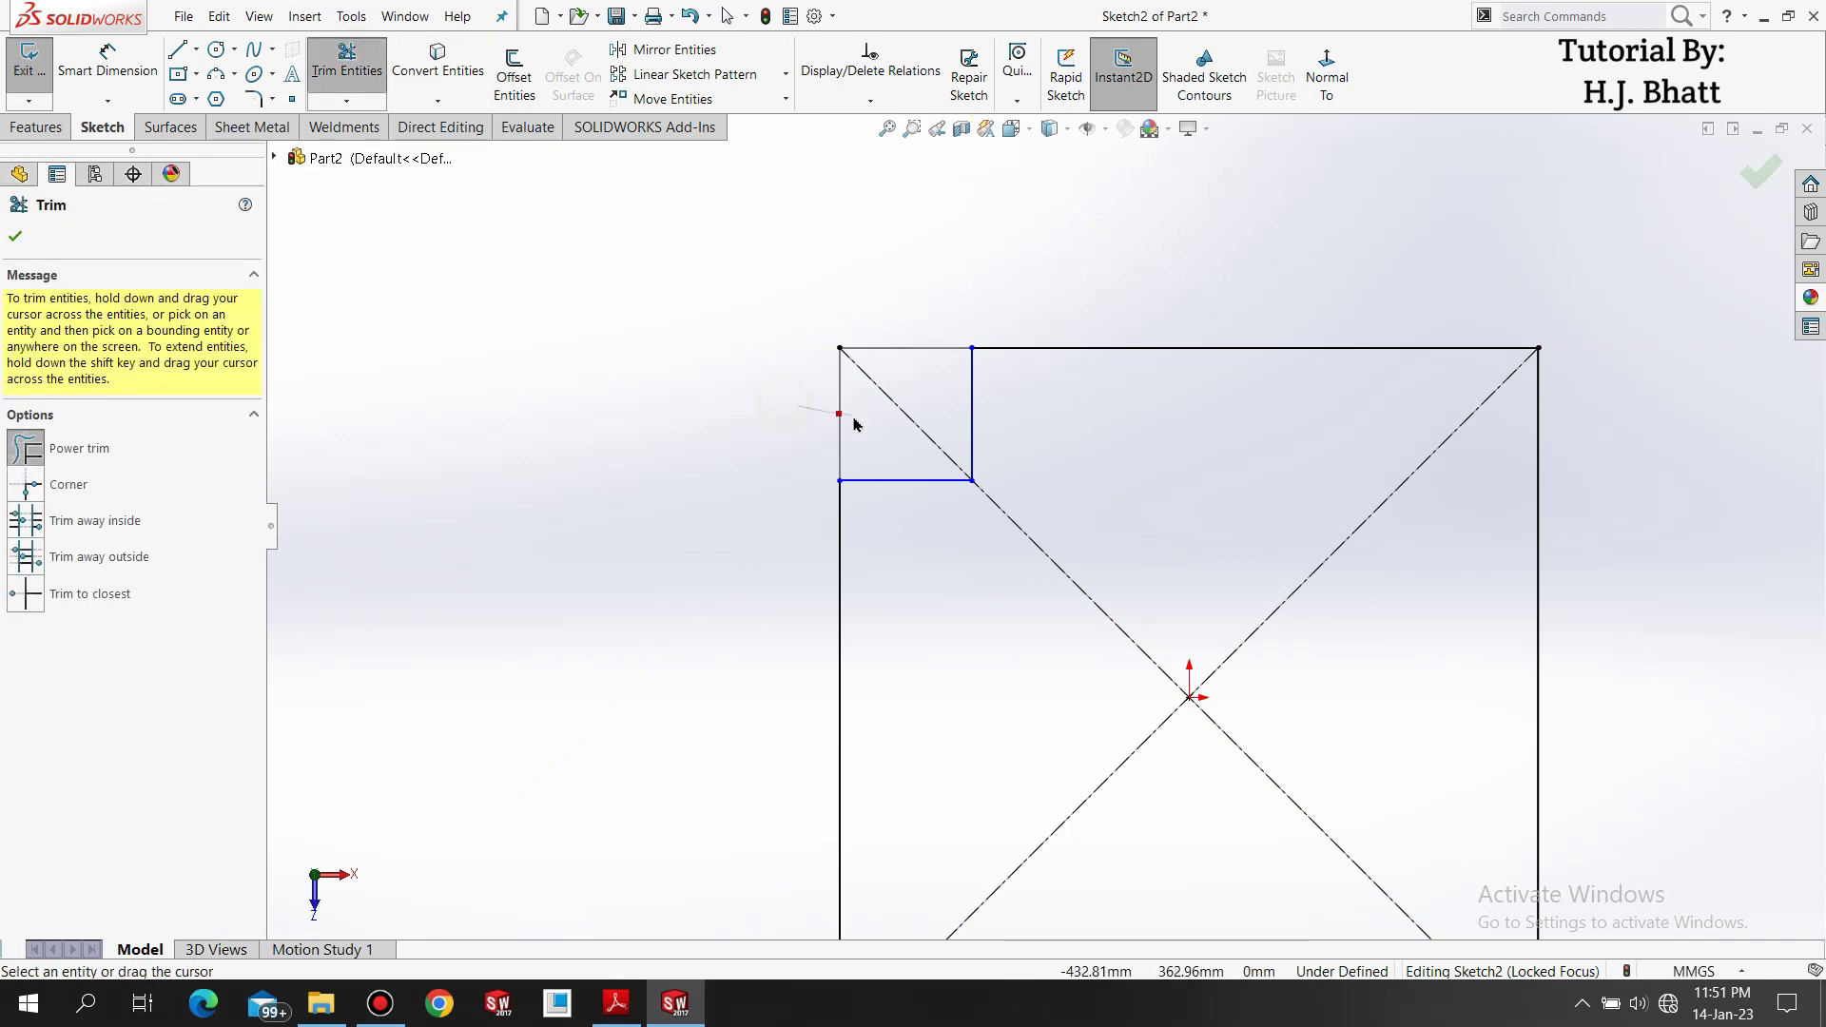
click(15, 238)
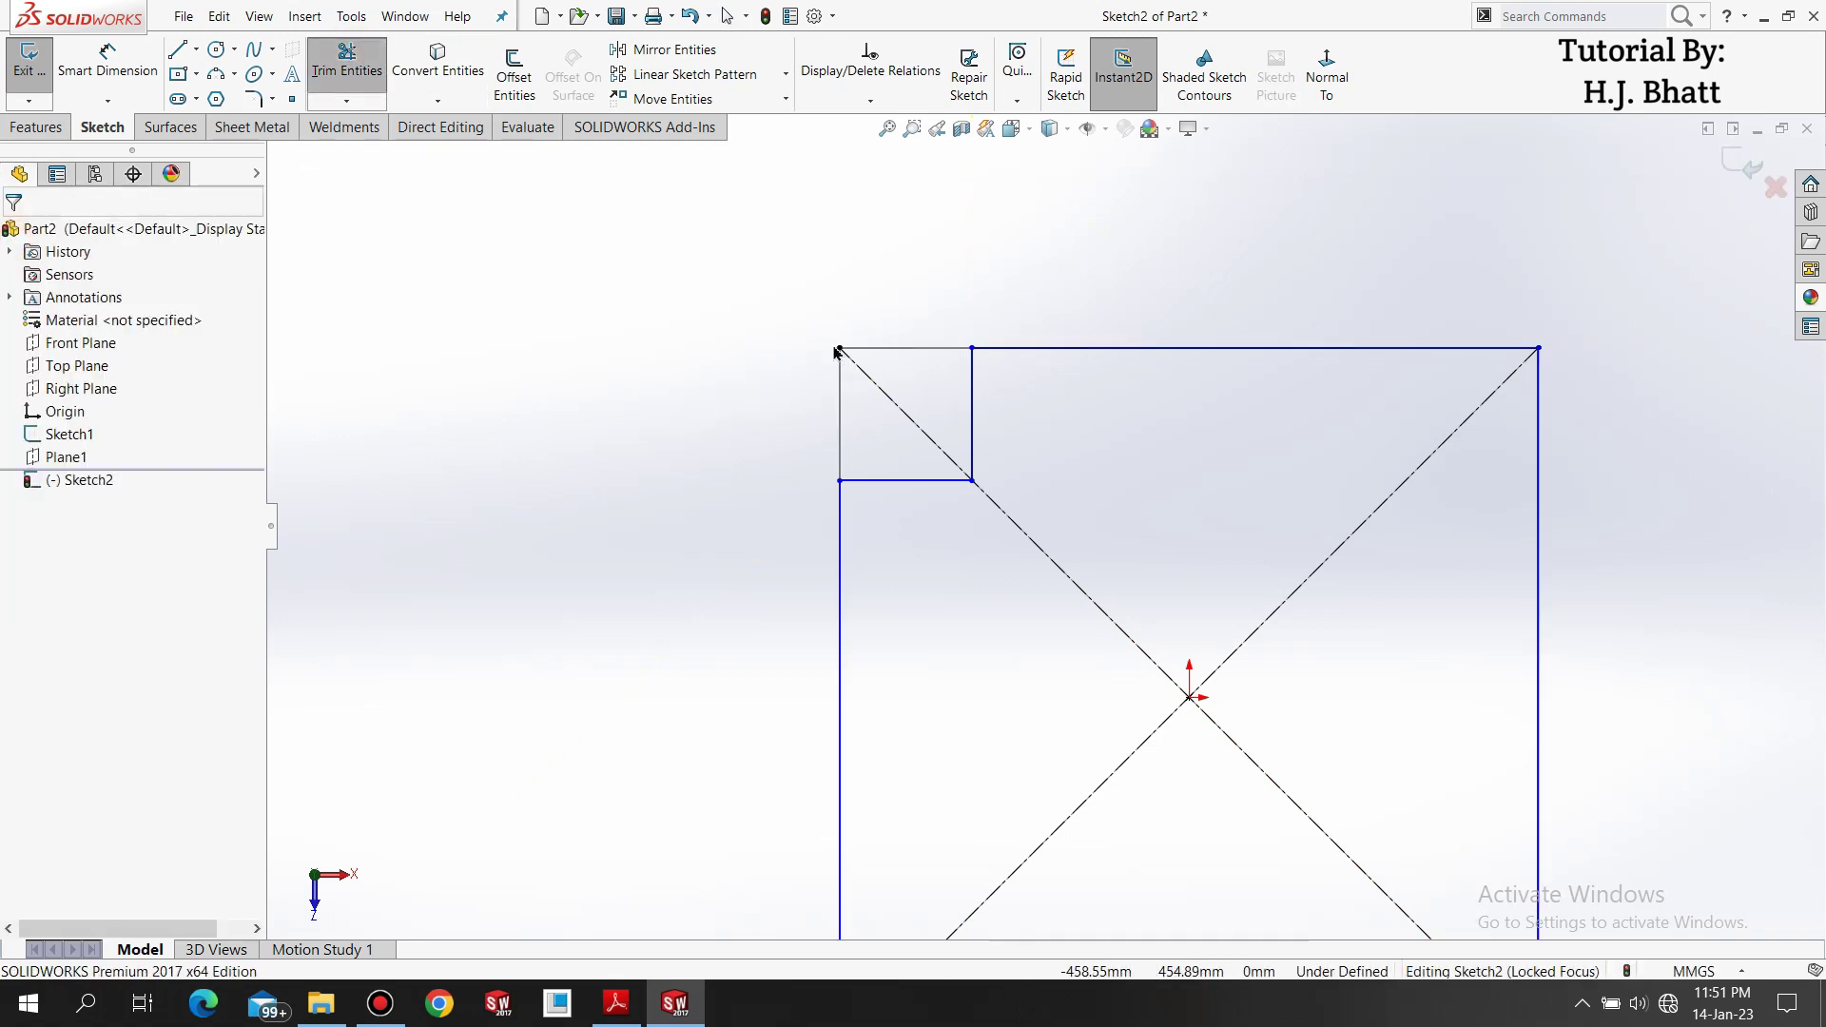
ctrl+click(839, 481)
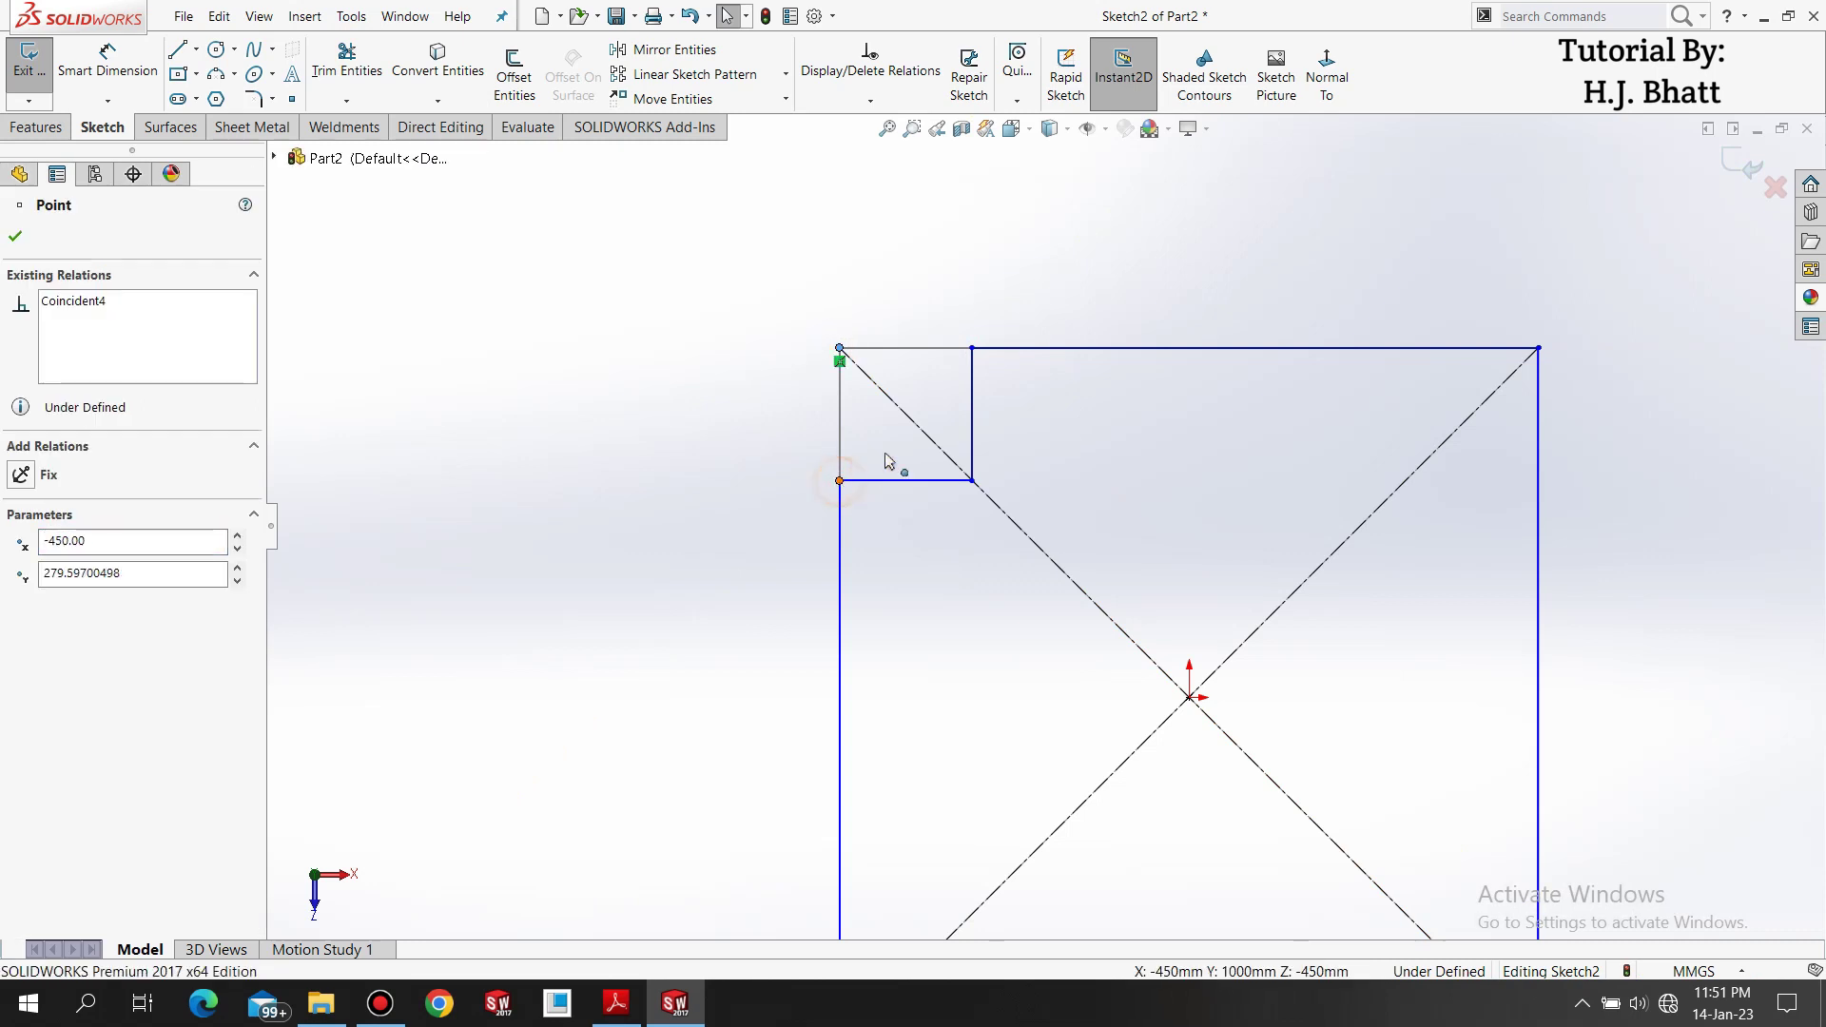
click(923, 397)
click(758, 419)
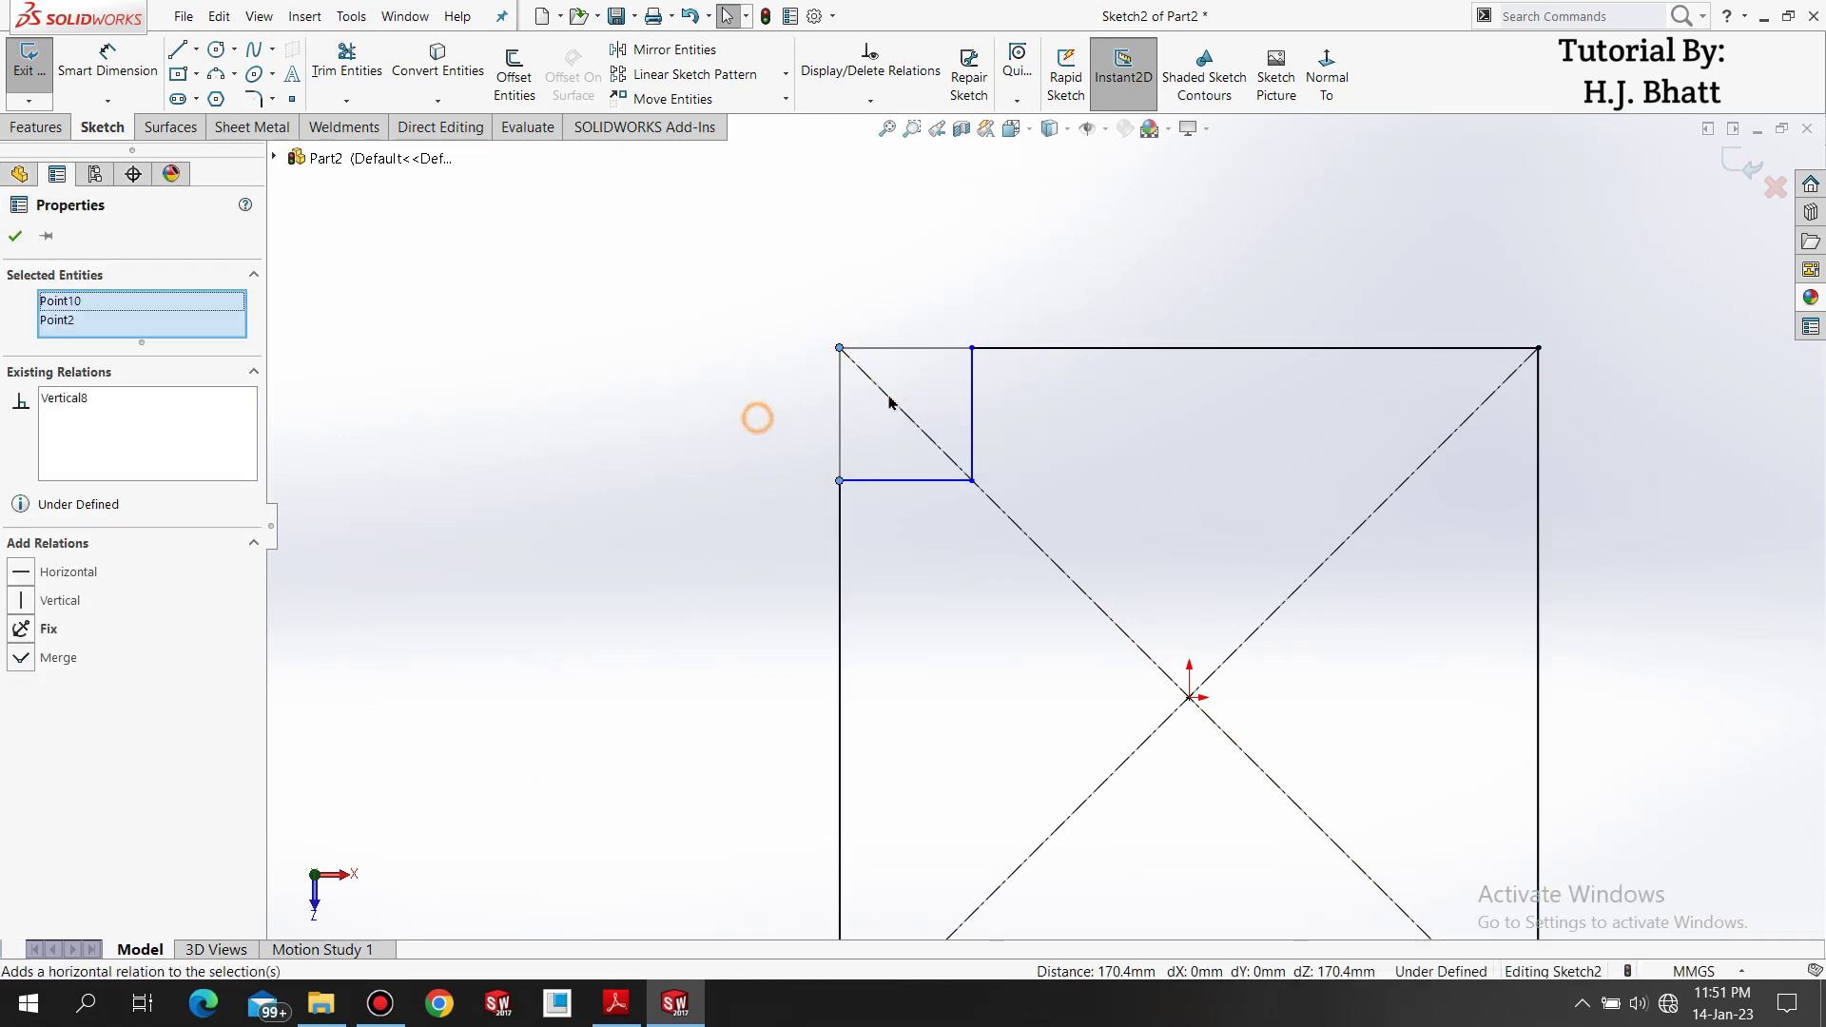
click(840, 352)
ctrl+click(841, 351)
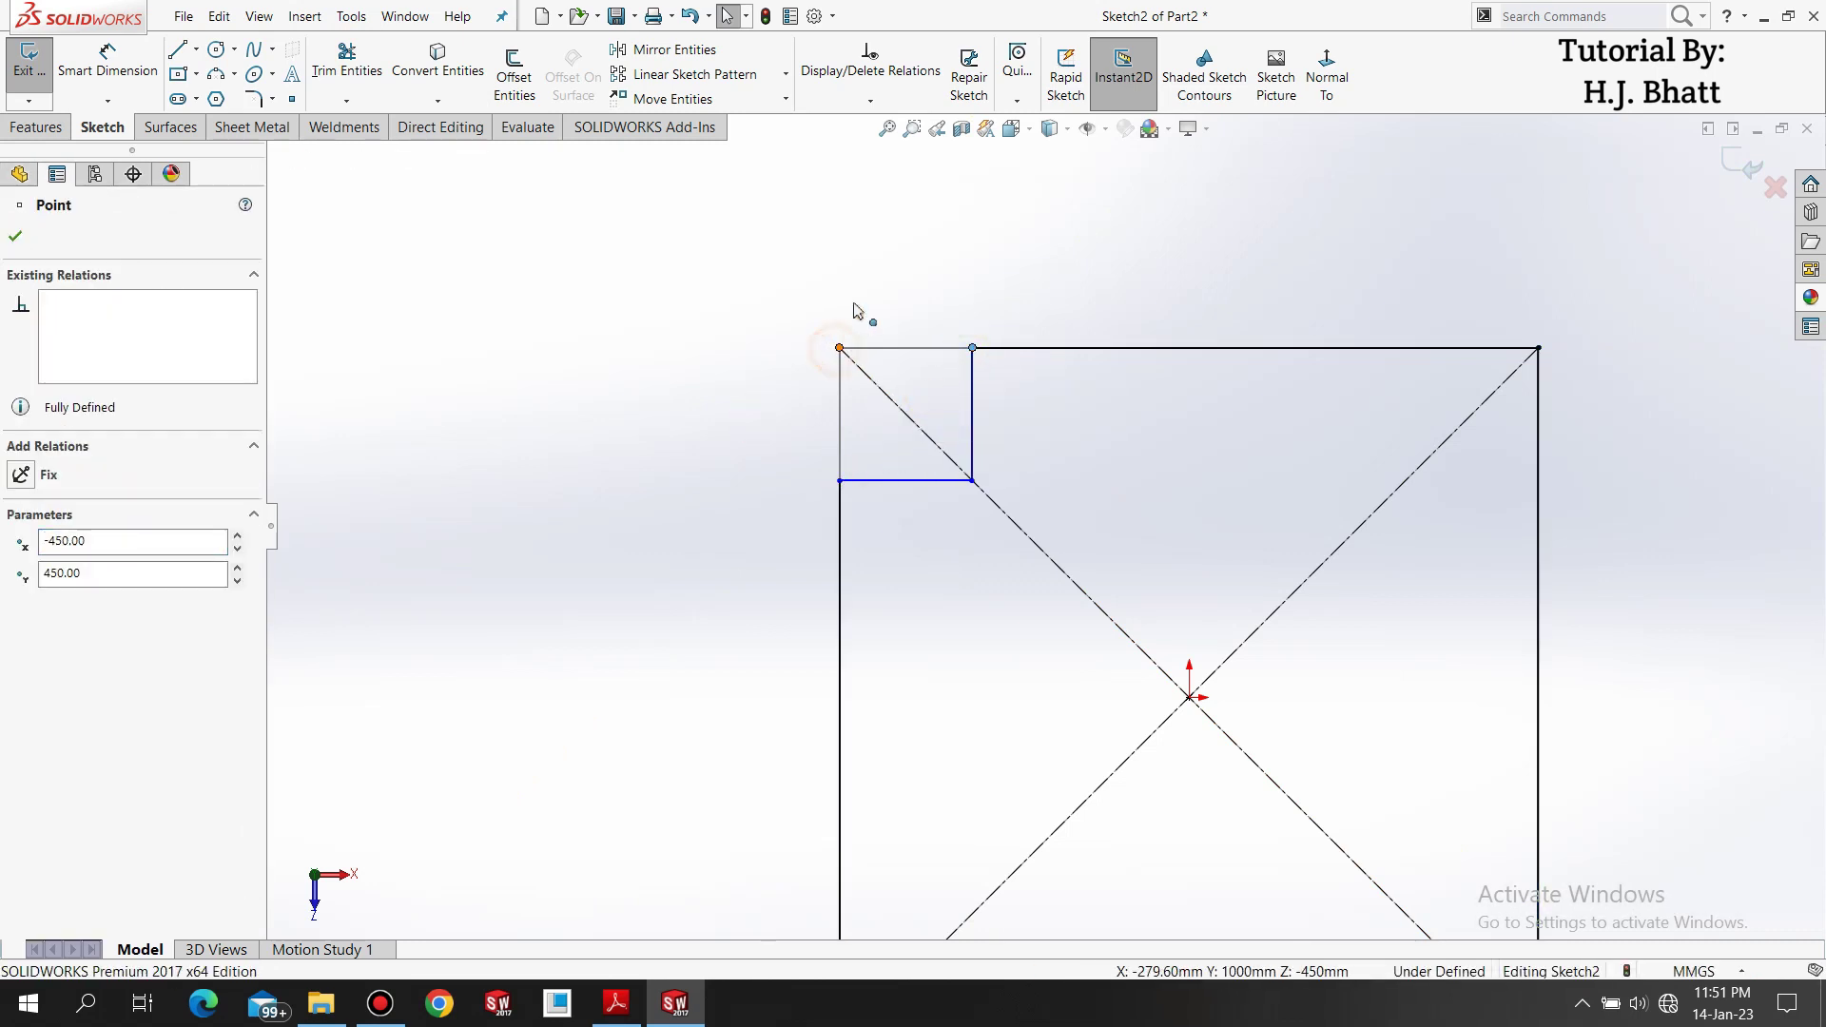
click(713, 338)
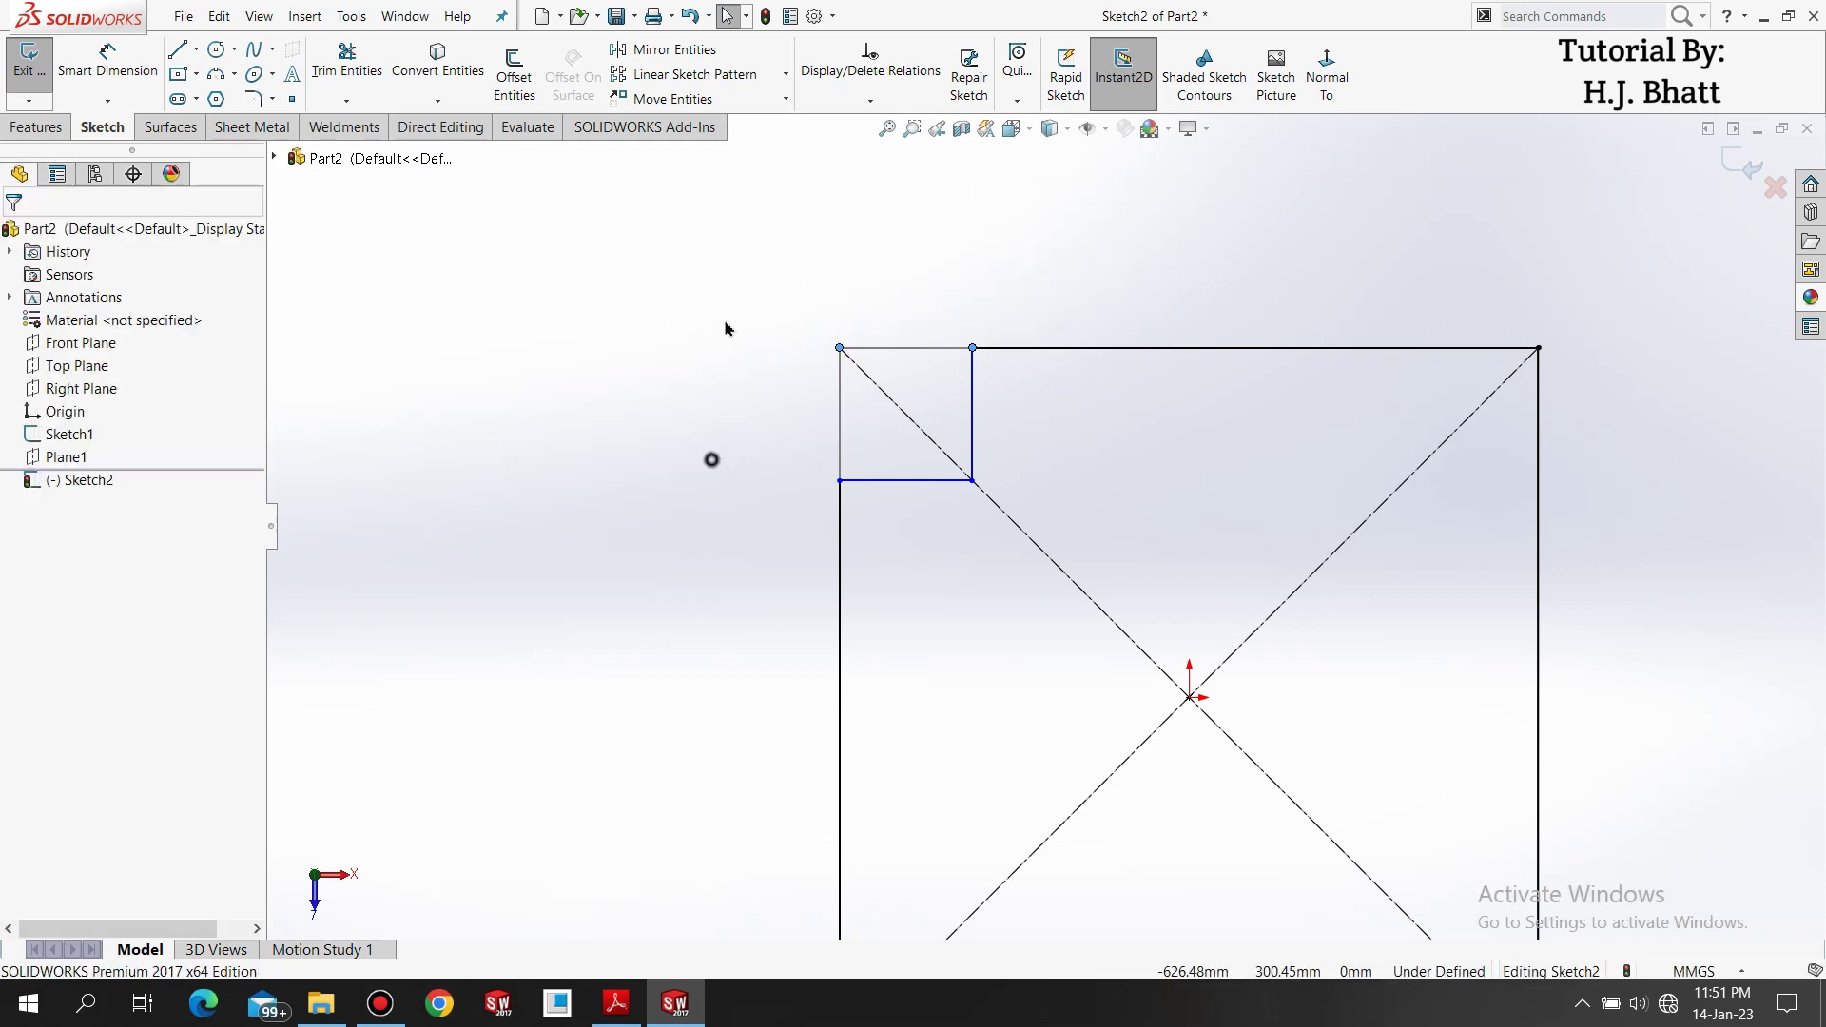
Dimension the short horizontal notch line to 100 mm and exit Sketch2.
key(d)
click(867, 480)
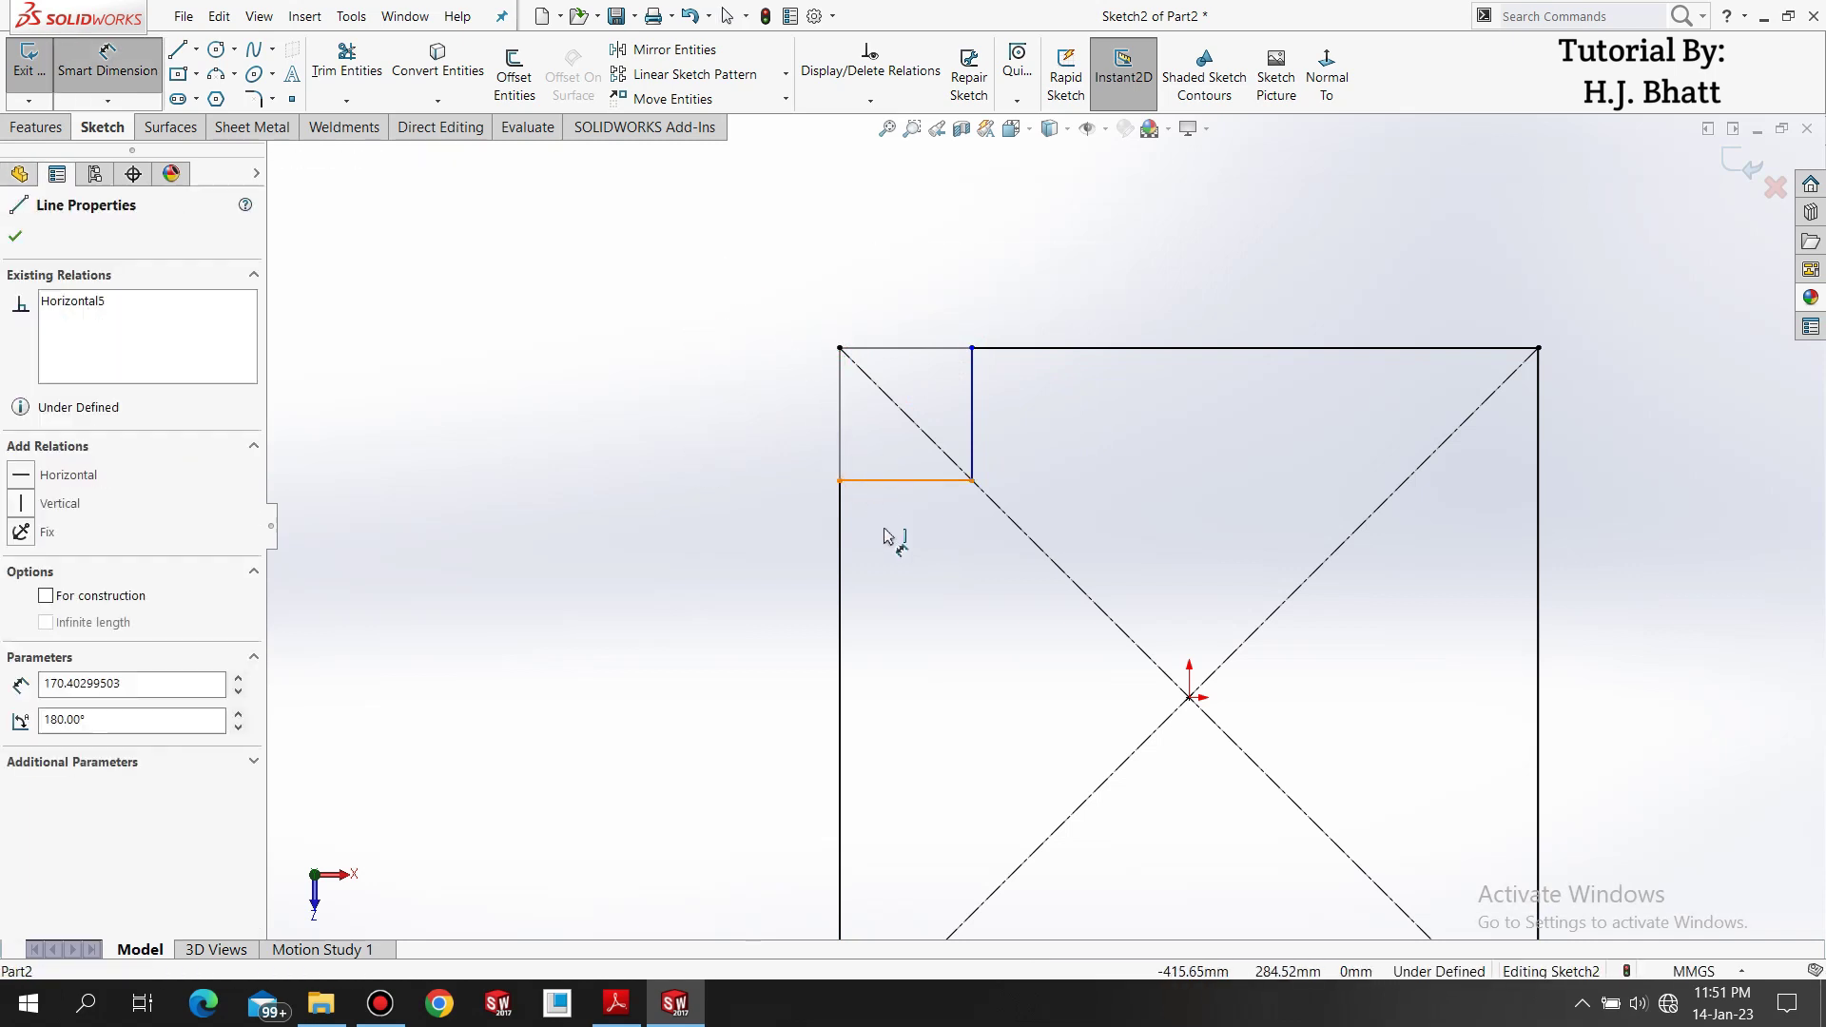
click(883, 536)
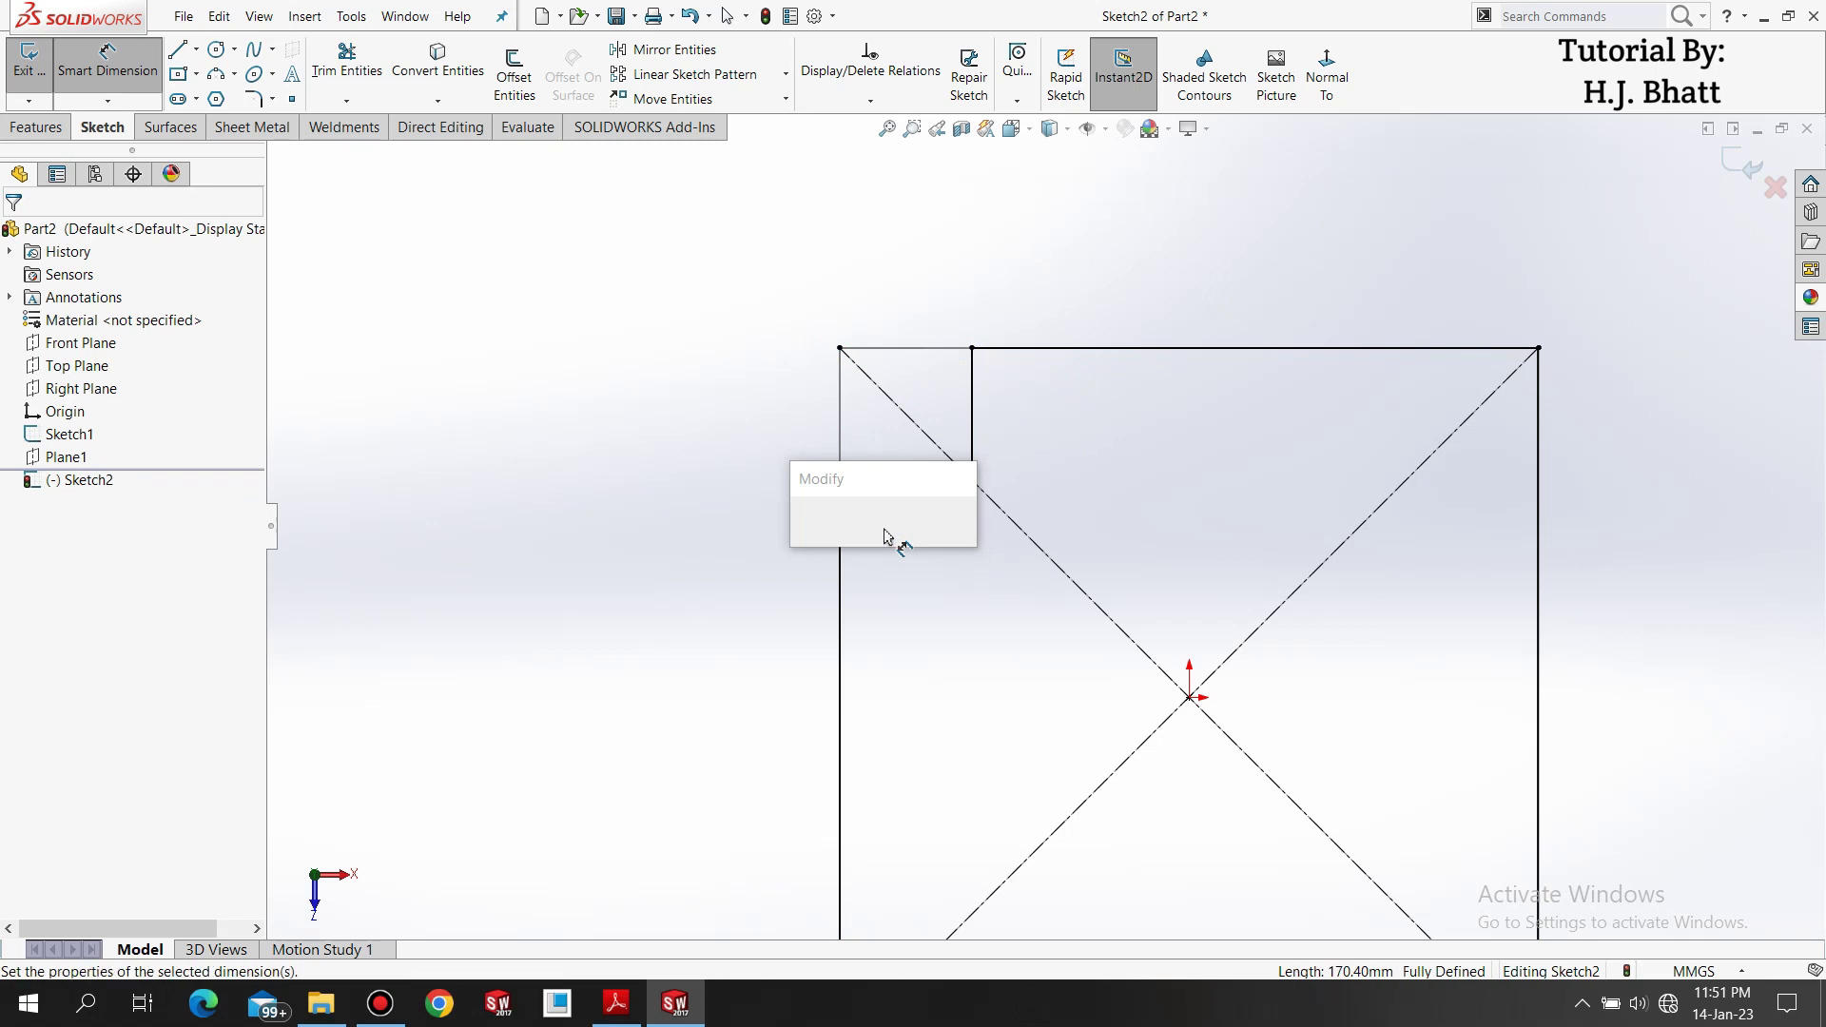
text(100)
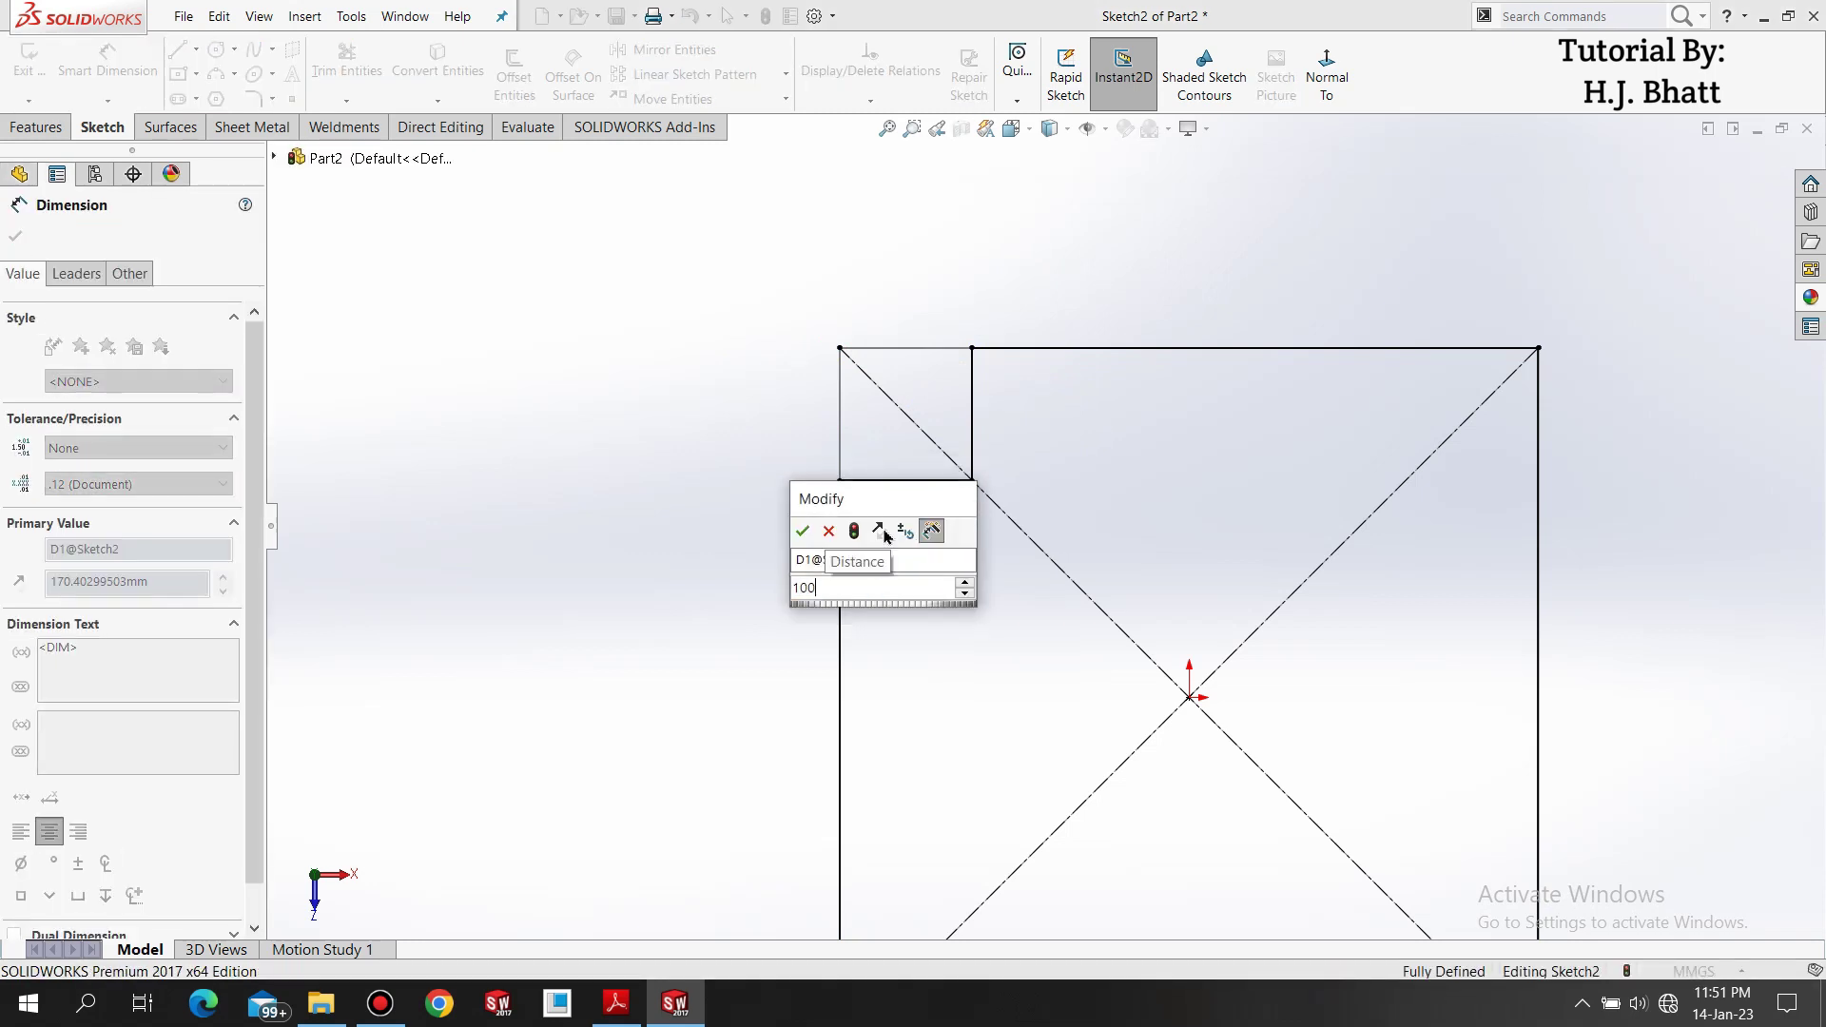
key(Return)
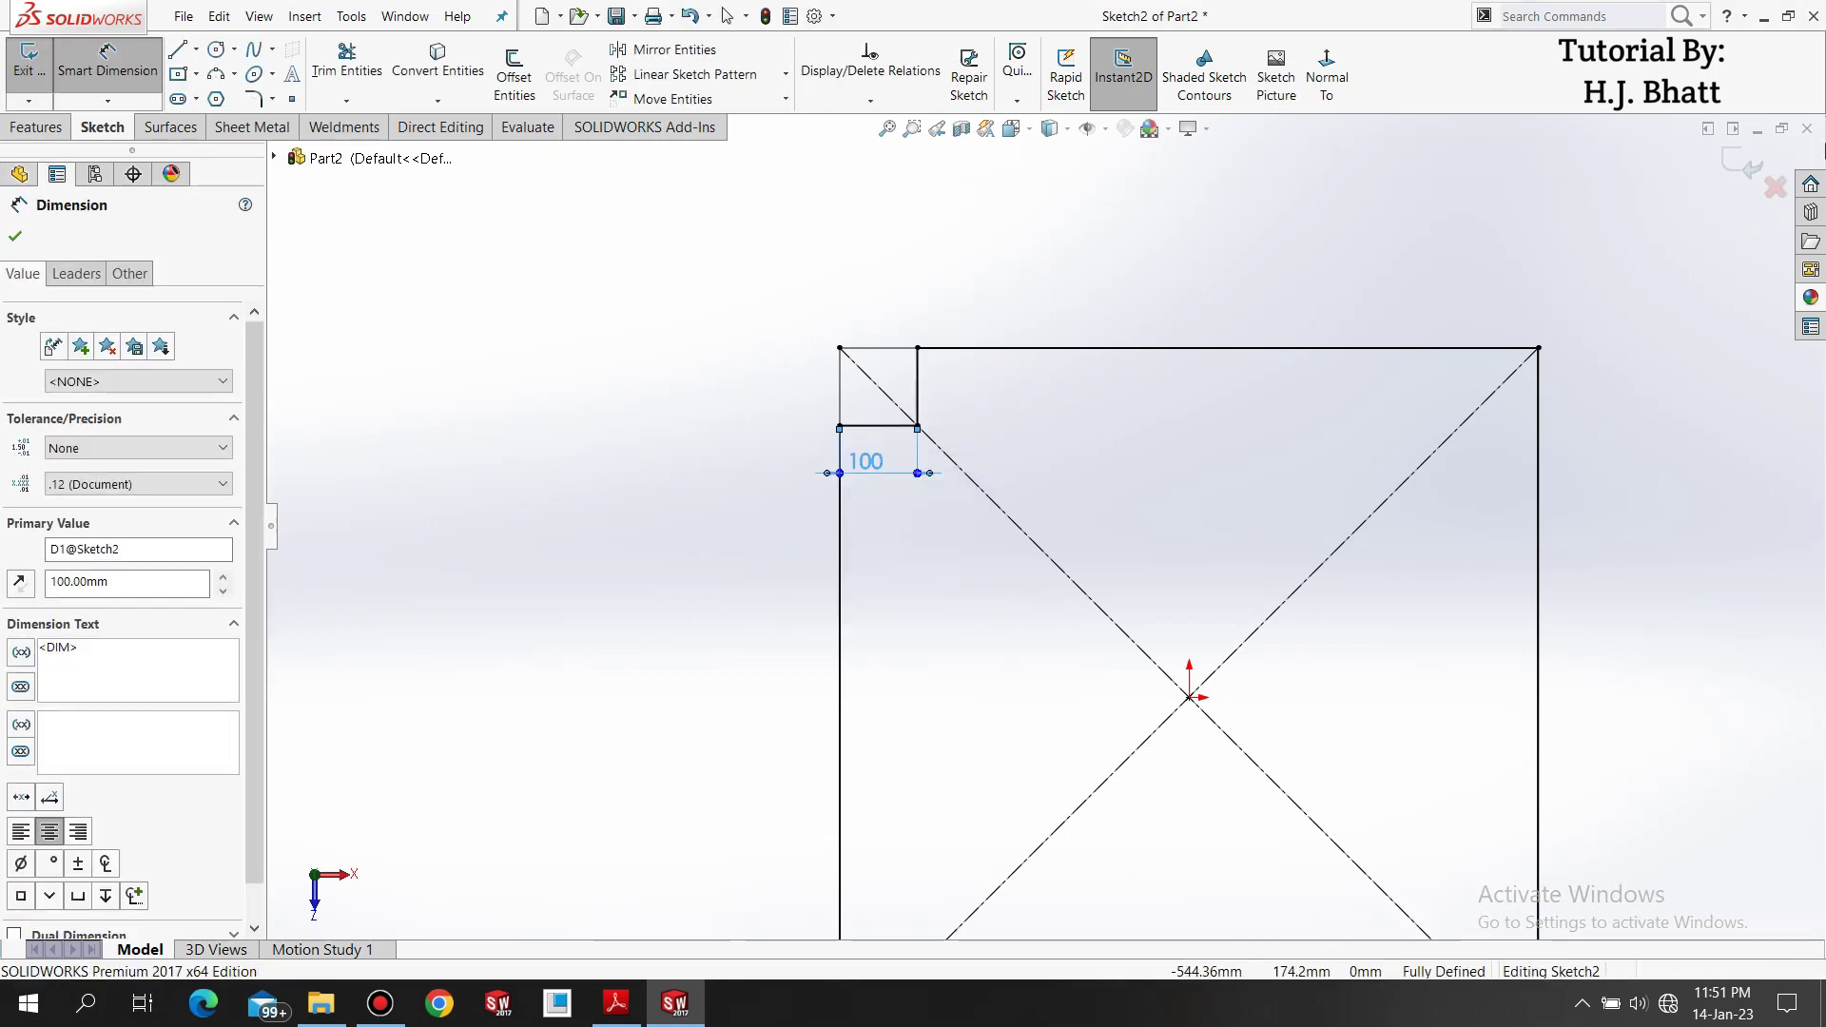
key(Escape)
click(1743, 164)
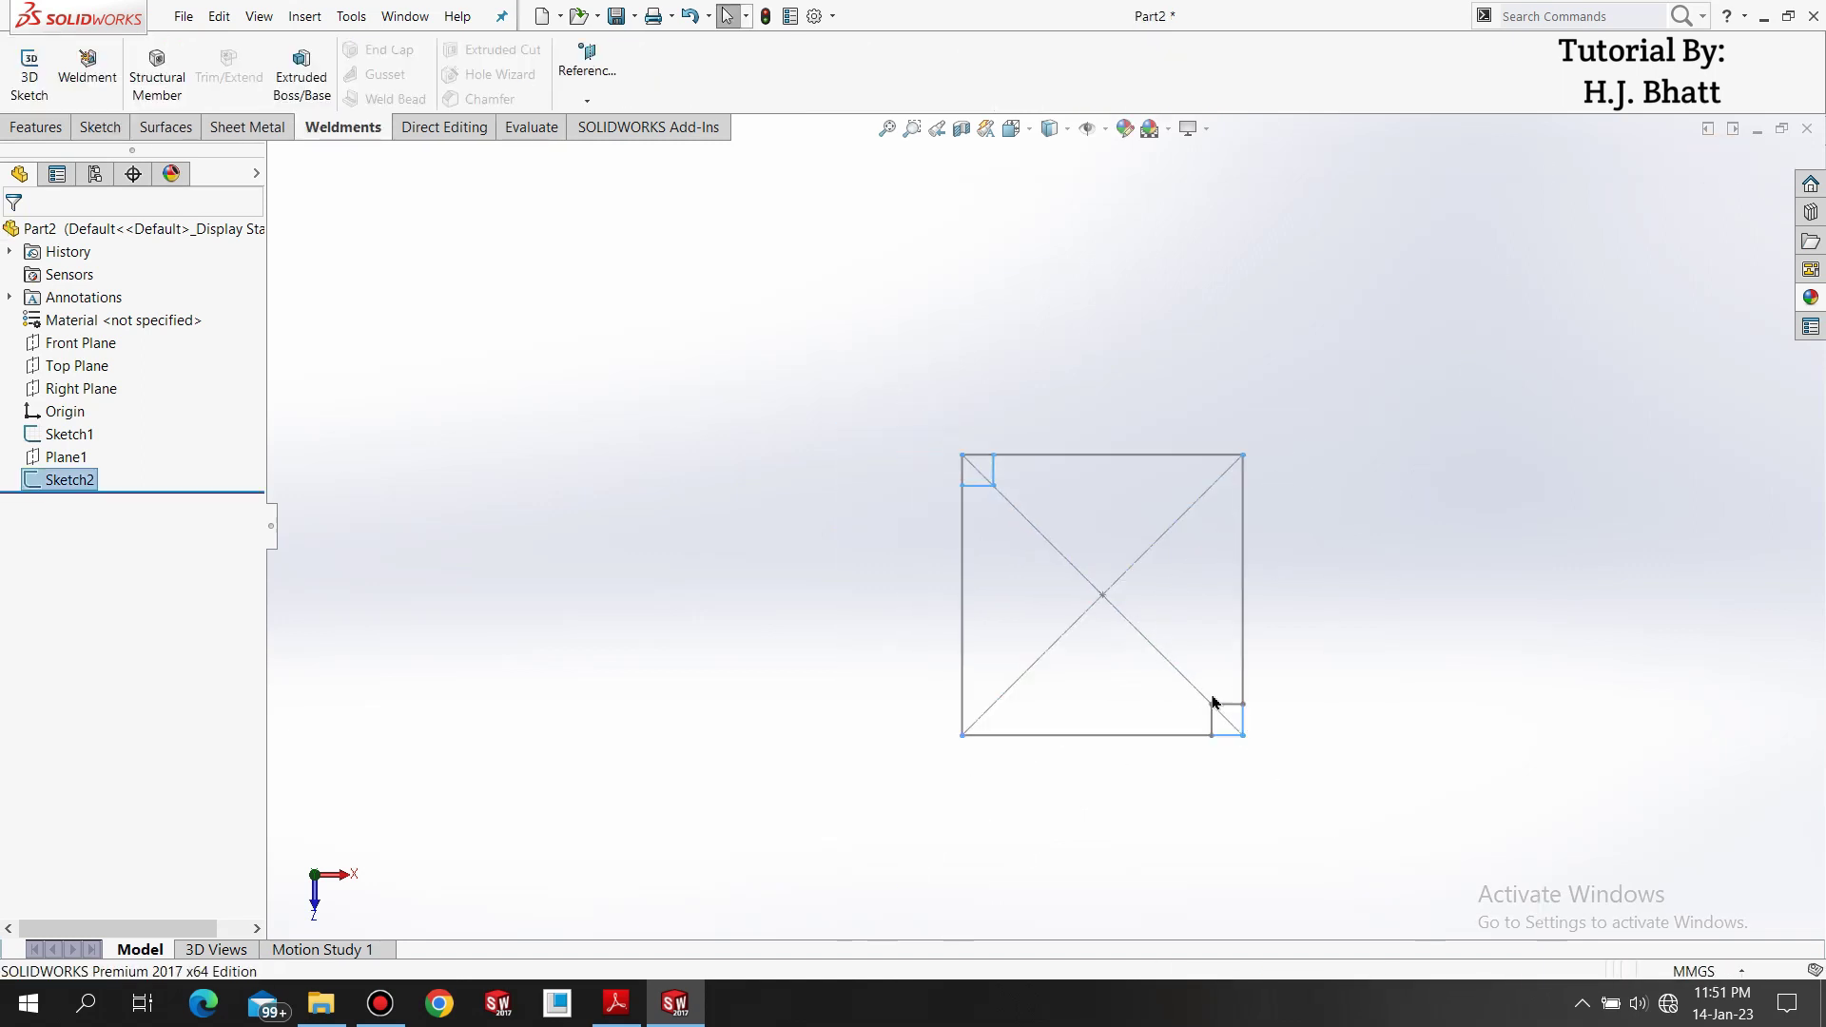
Switch to isometric view and start a 3D sketch with the Line tool.
key(ctrl+7)
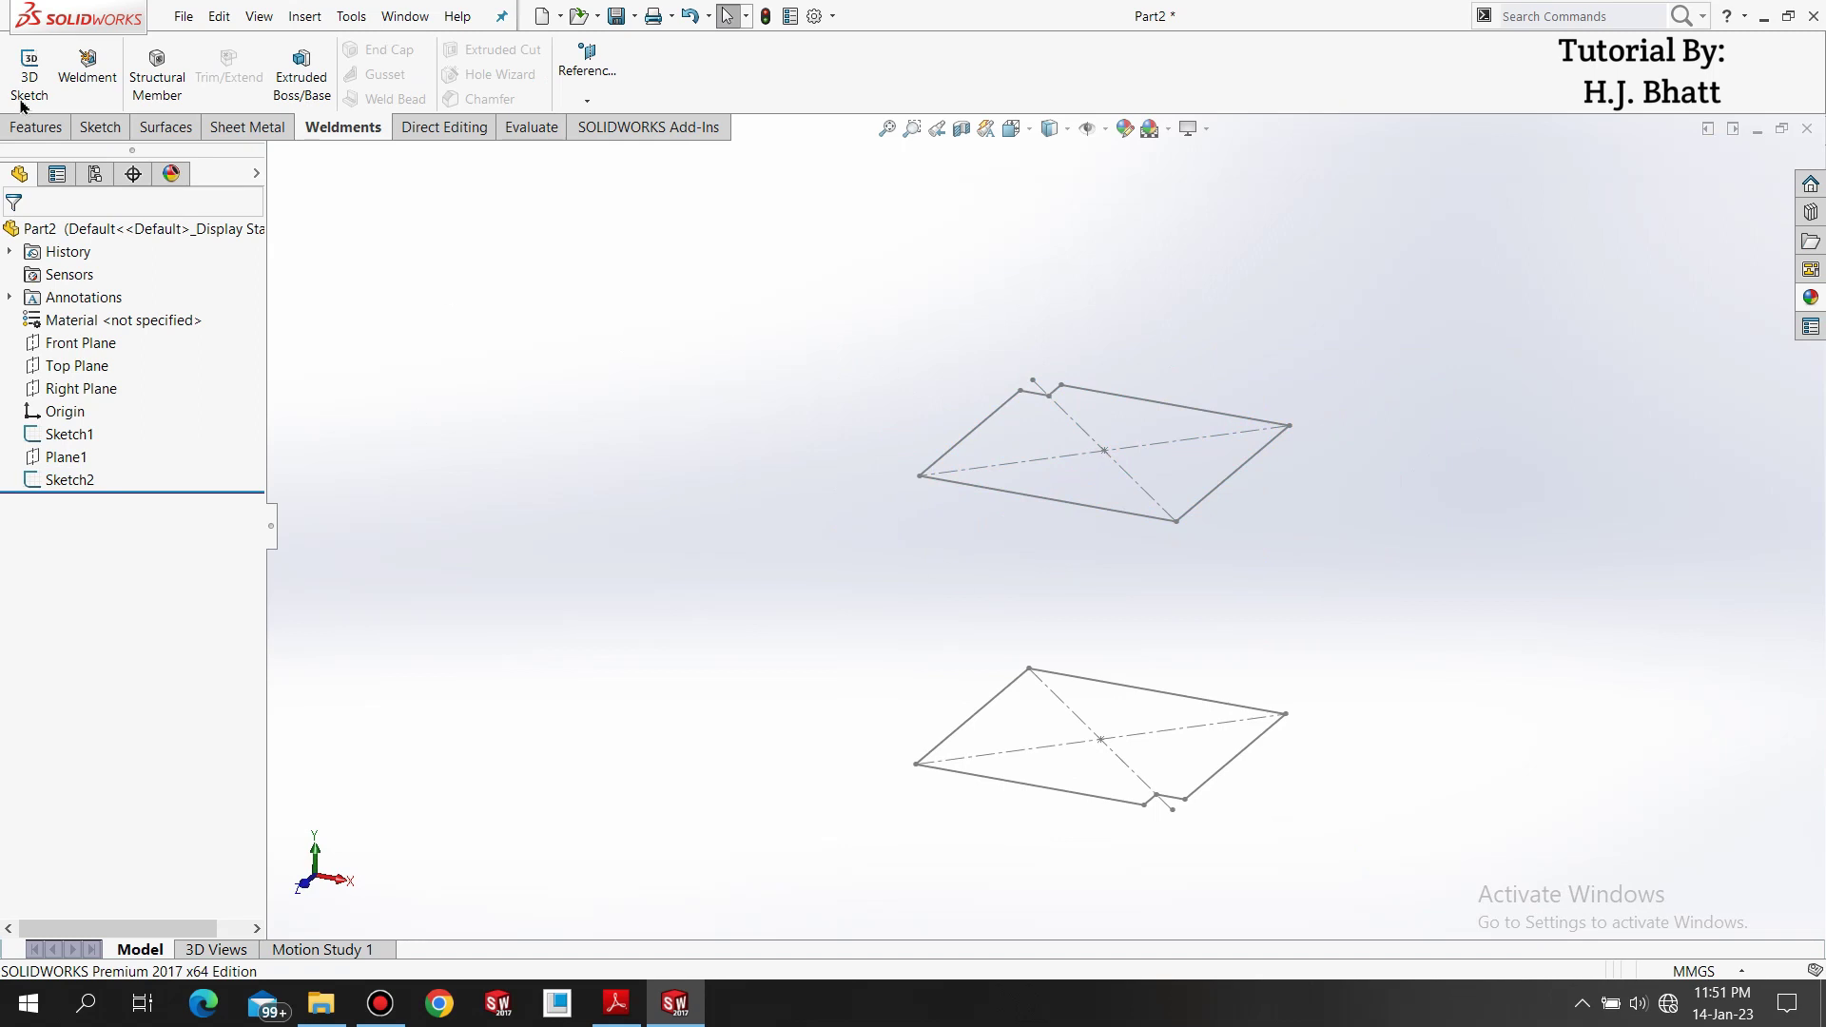
click(84, 134)
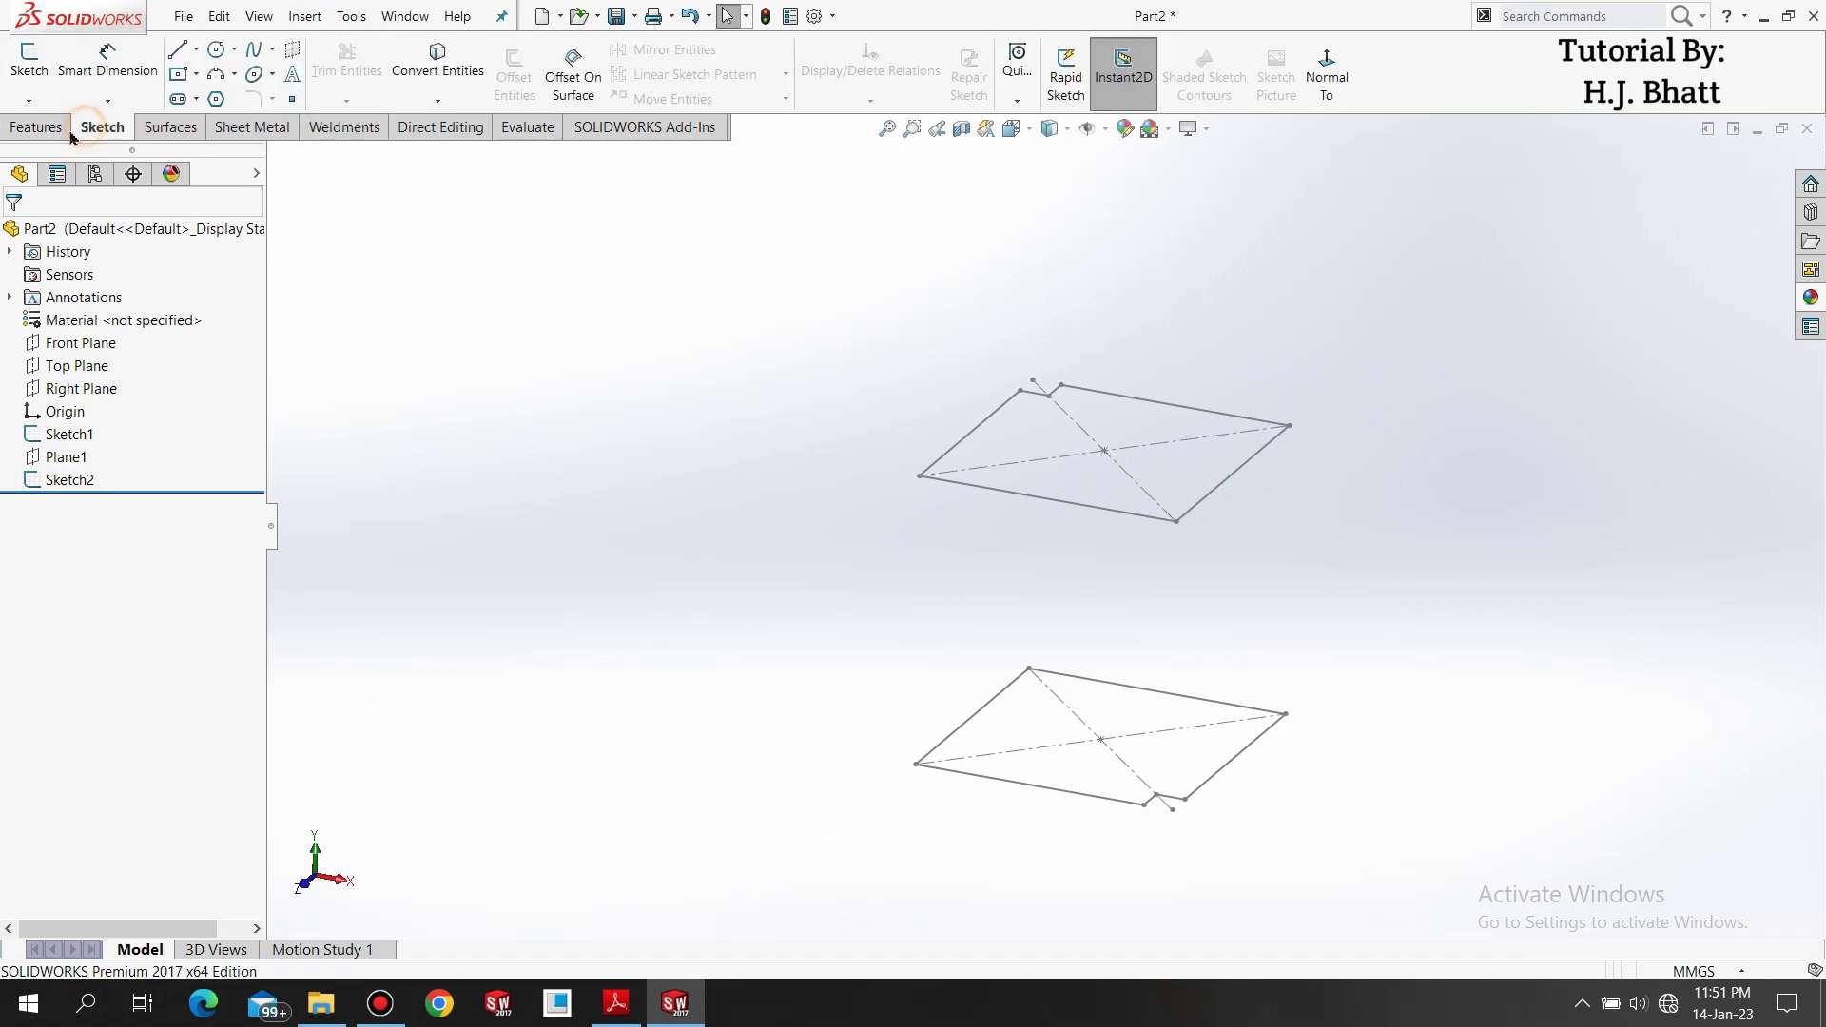
click(19, 102)
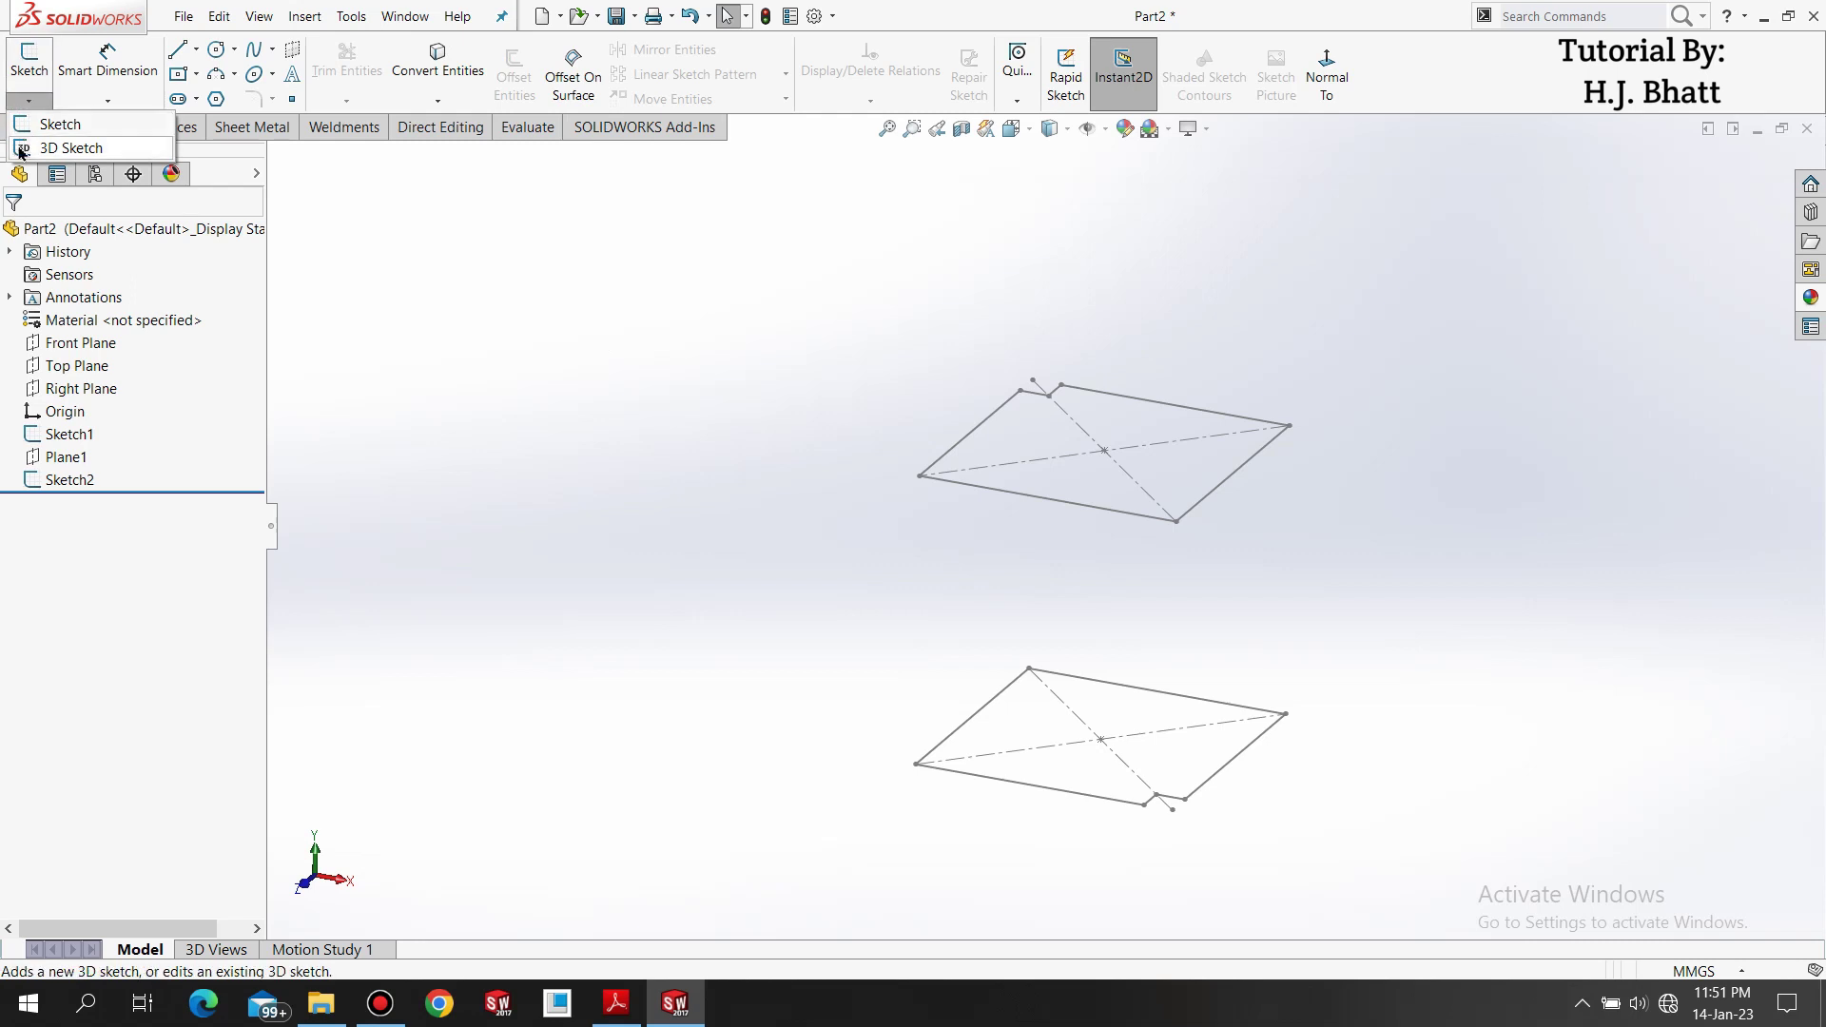
click(31, 150)
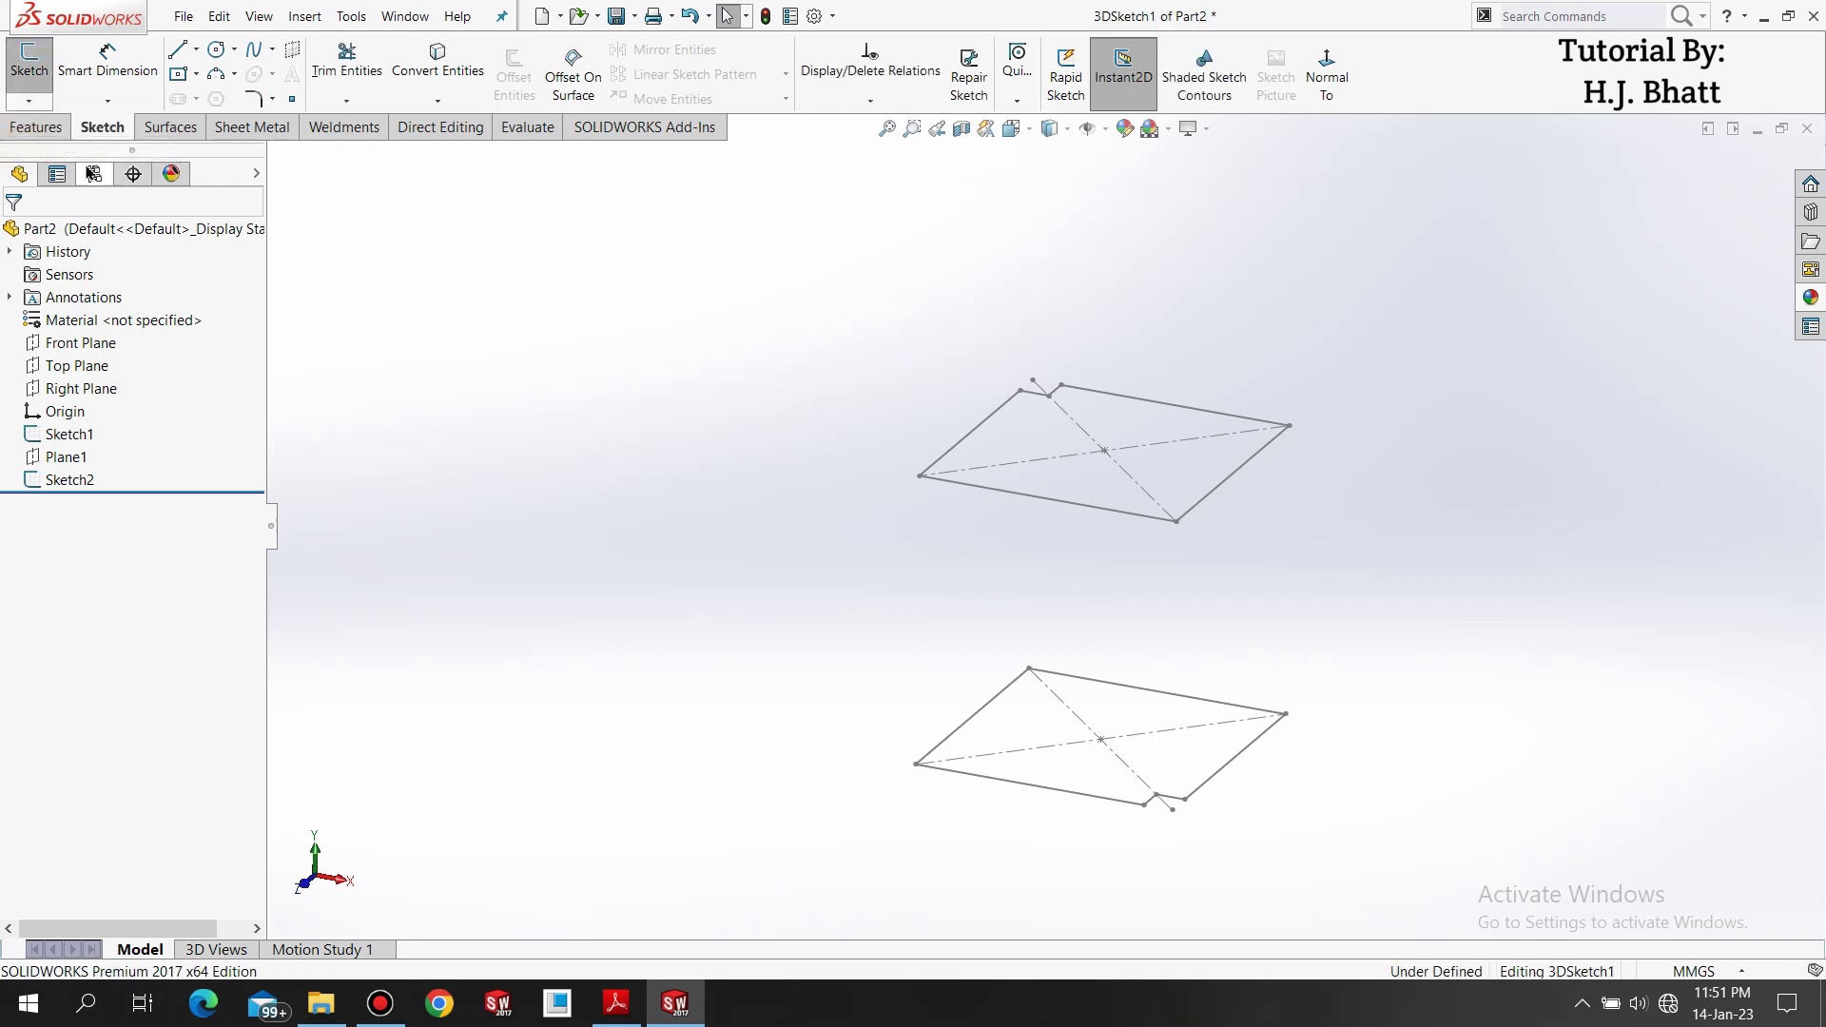
click(175, 52)
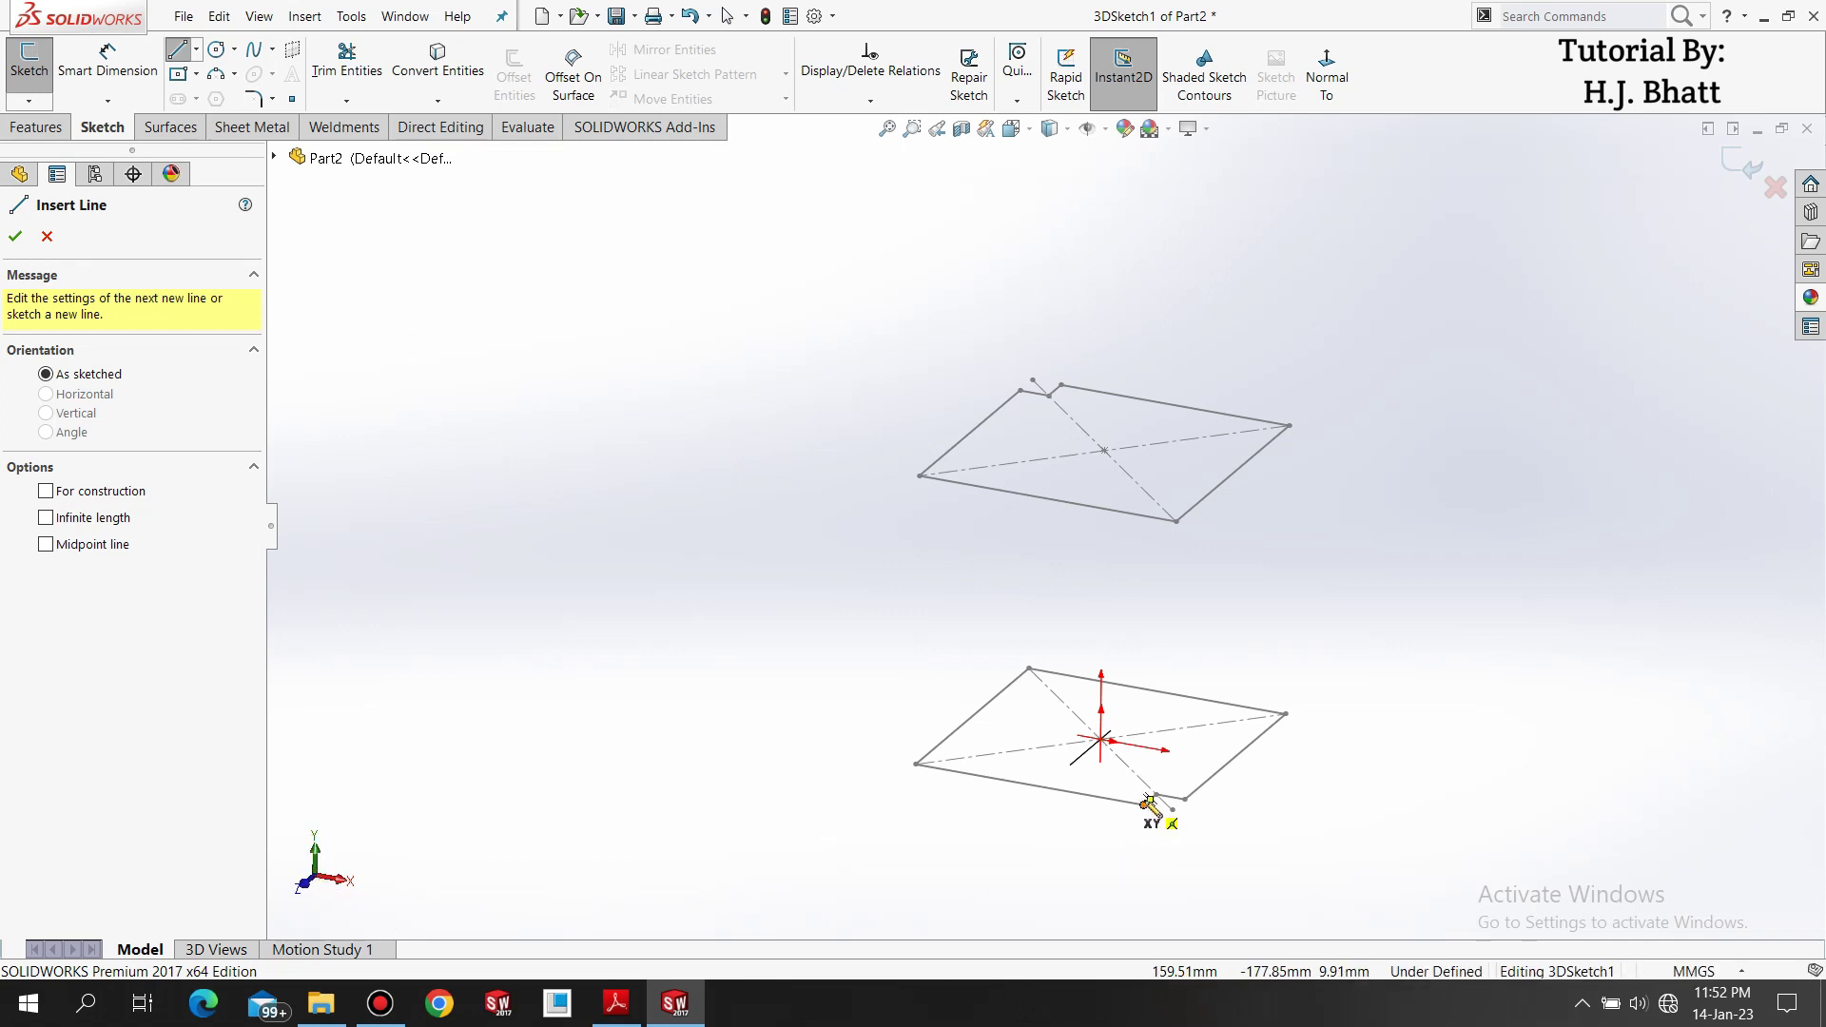
Draw a chain of 3D lines from the origin up and across to the upper square's corner.
click(1146, 799)
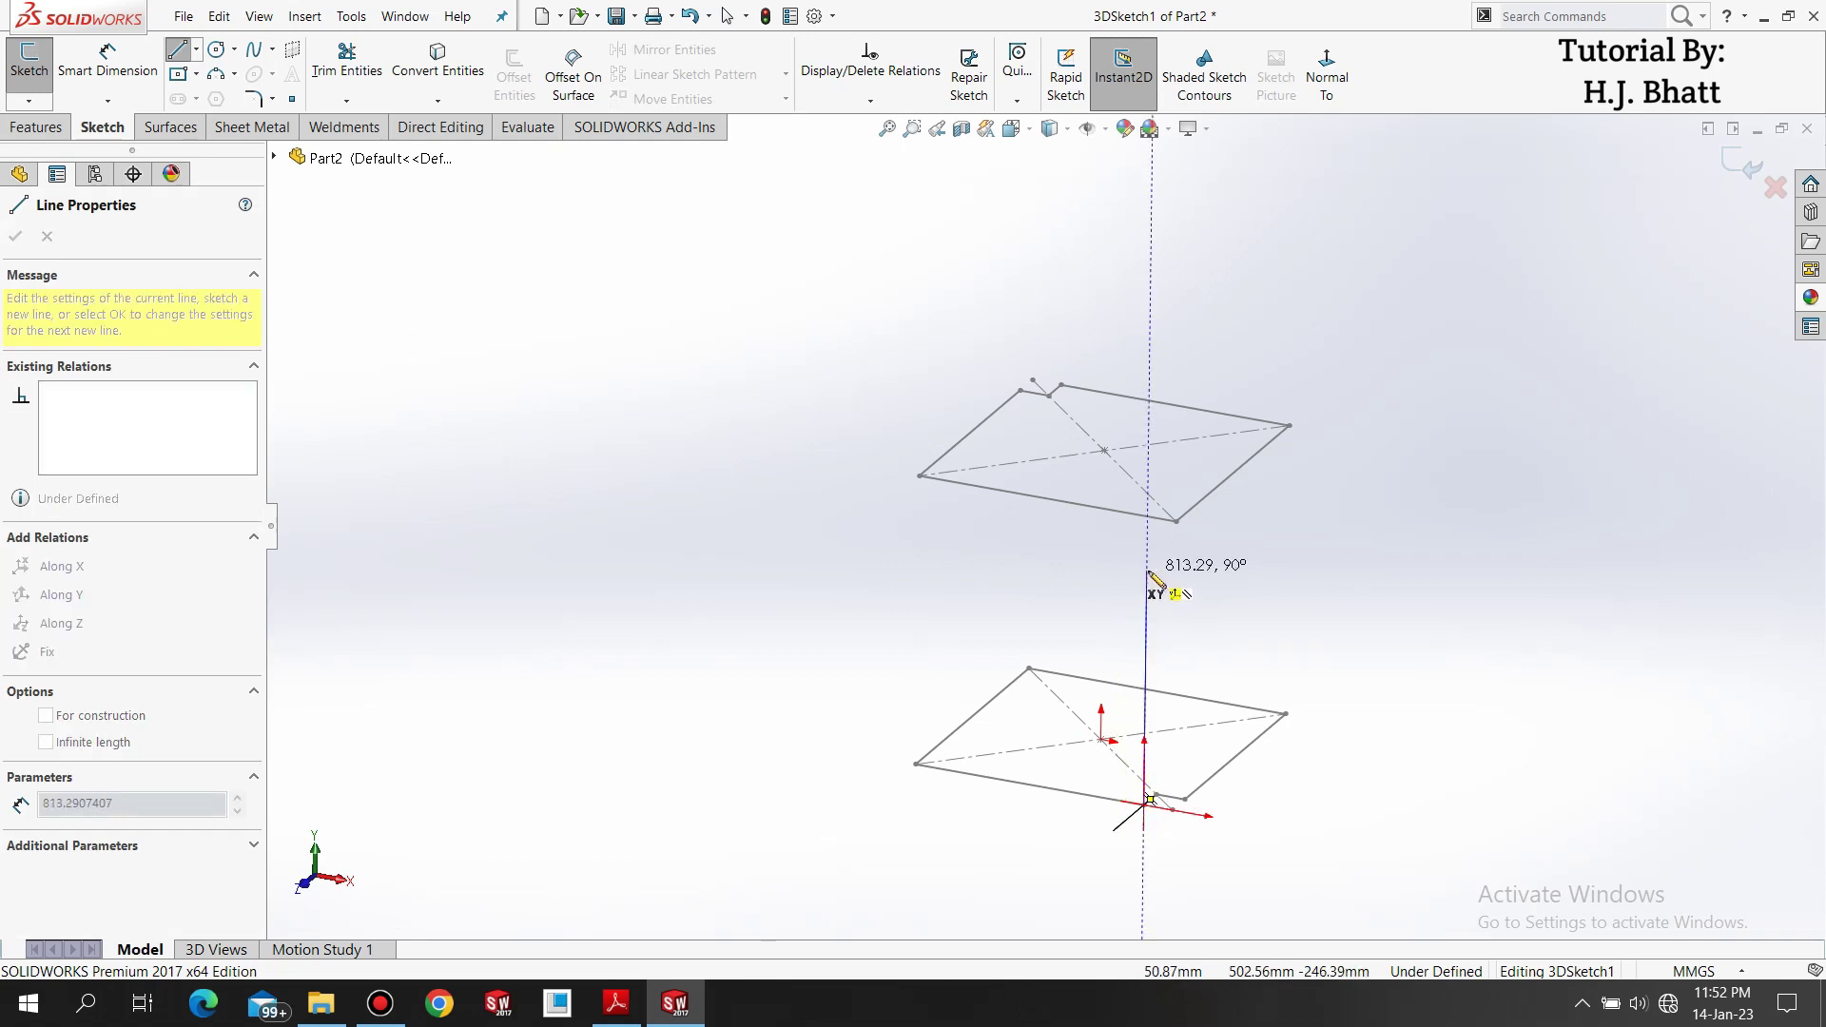
click(1147, 571)
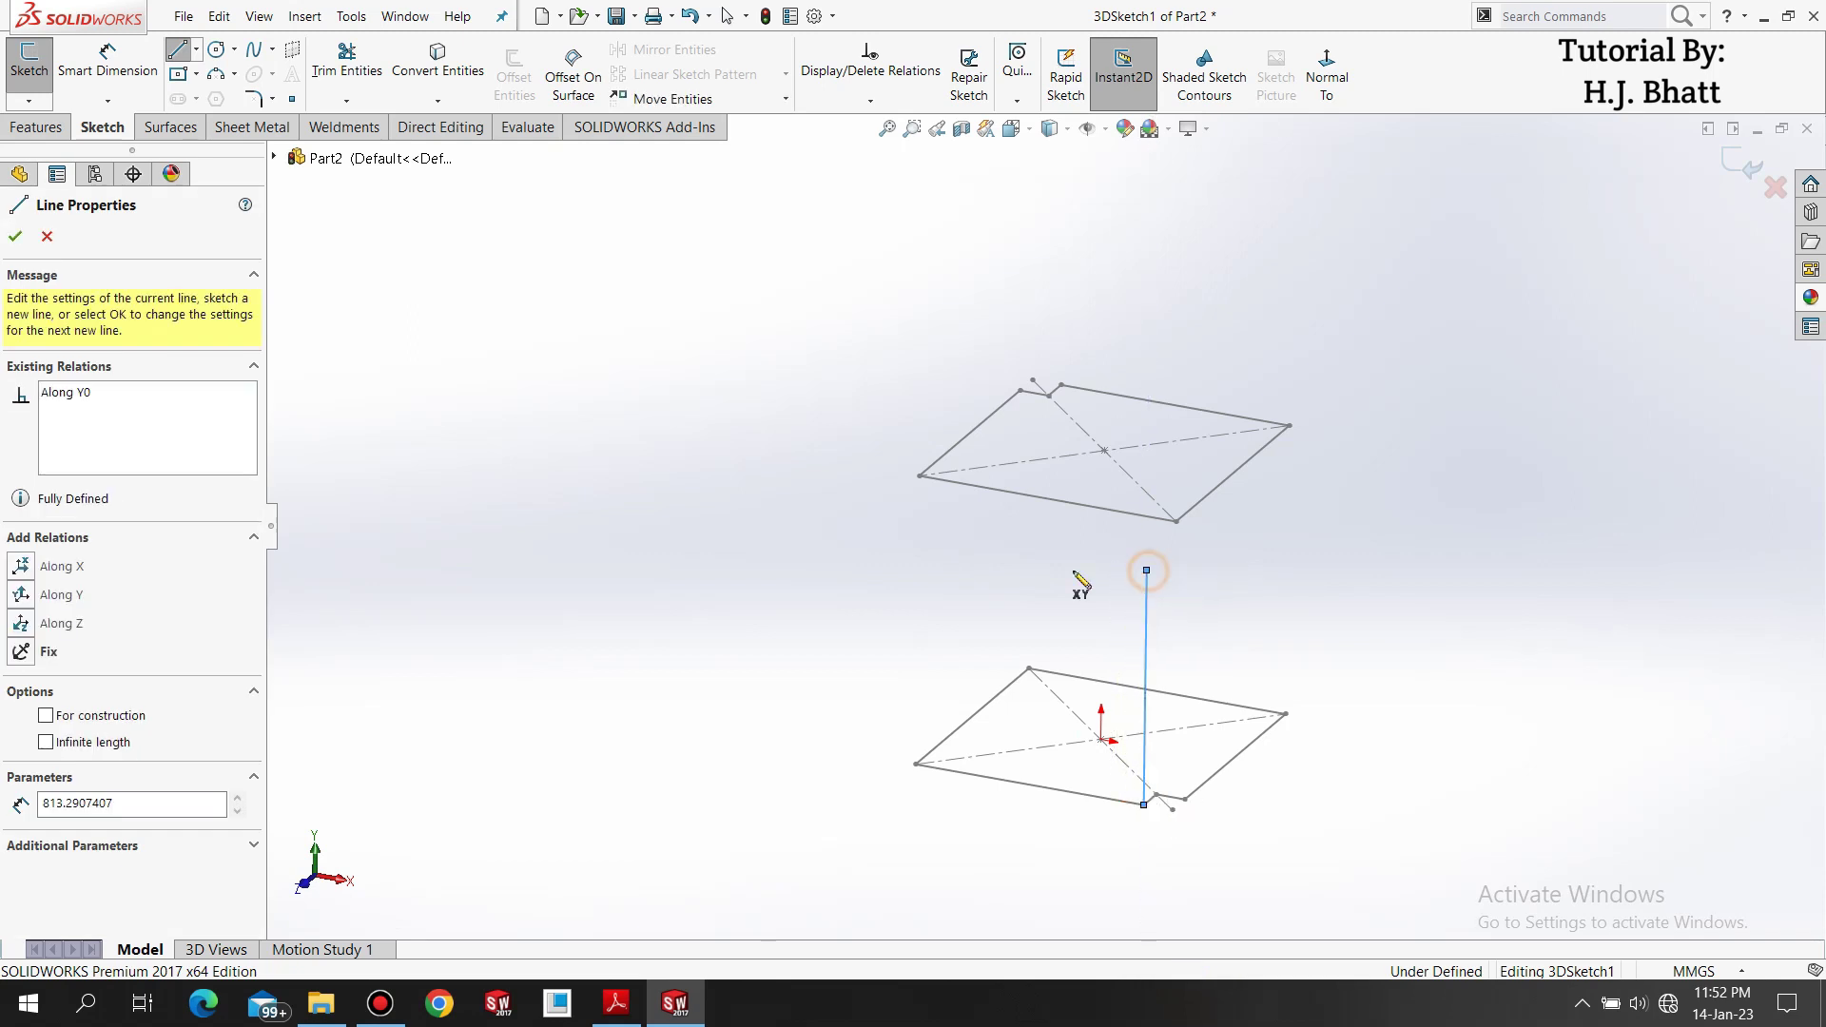
click(909, 530)
mouse_move(904, 522)
middle_down()
mouse_move(864, 628)
mouse_move(869, 742)
mouse_move(910, 477)
mouse_move(1060, 505)
mouse_move(1085, 611)
middle_up()
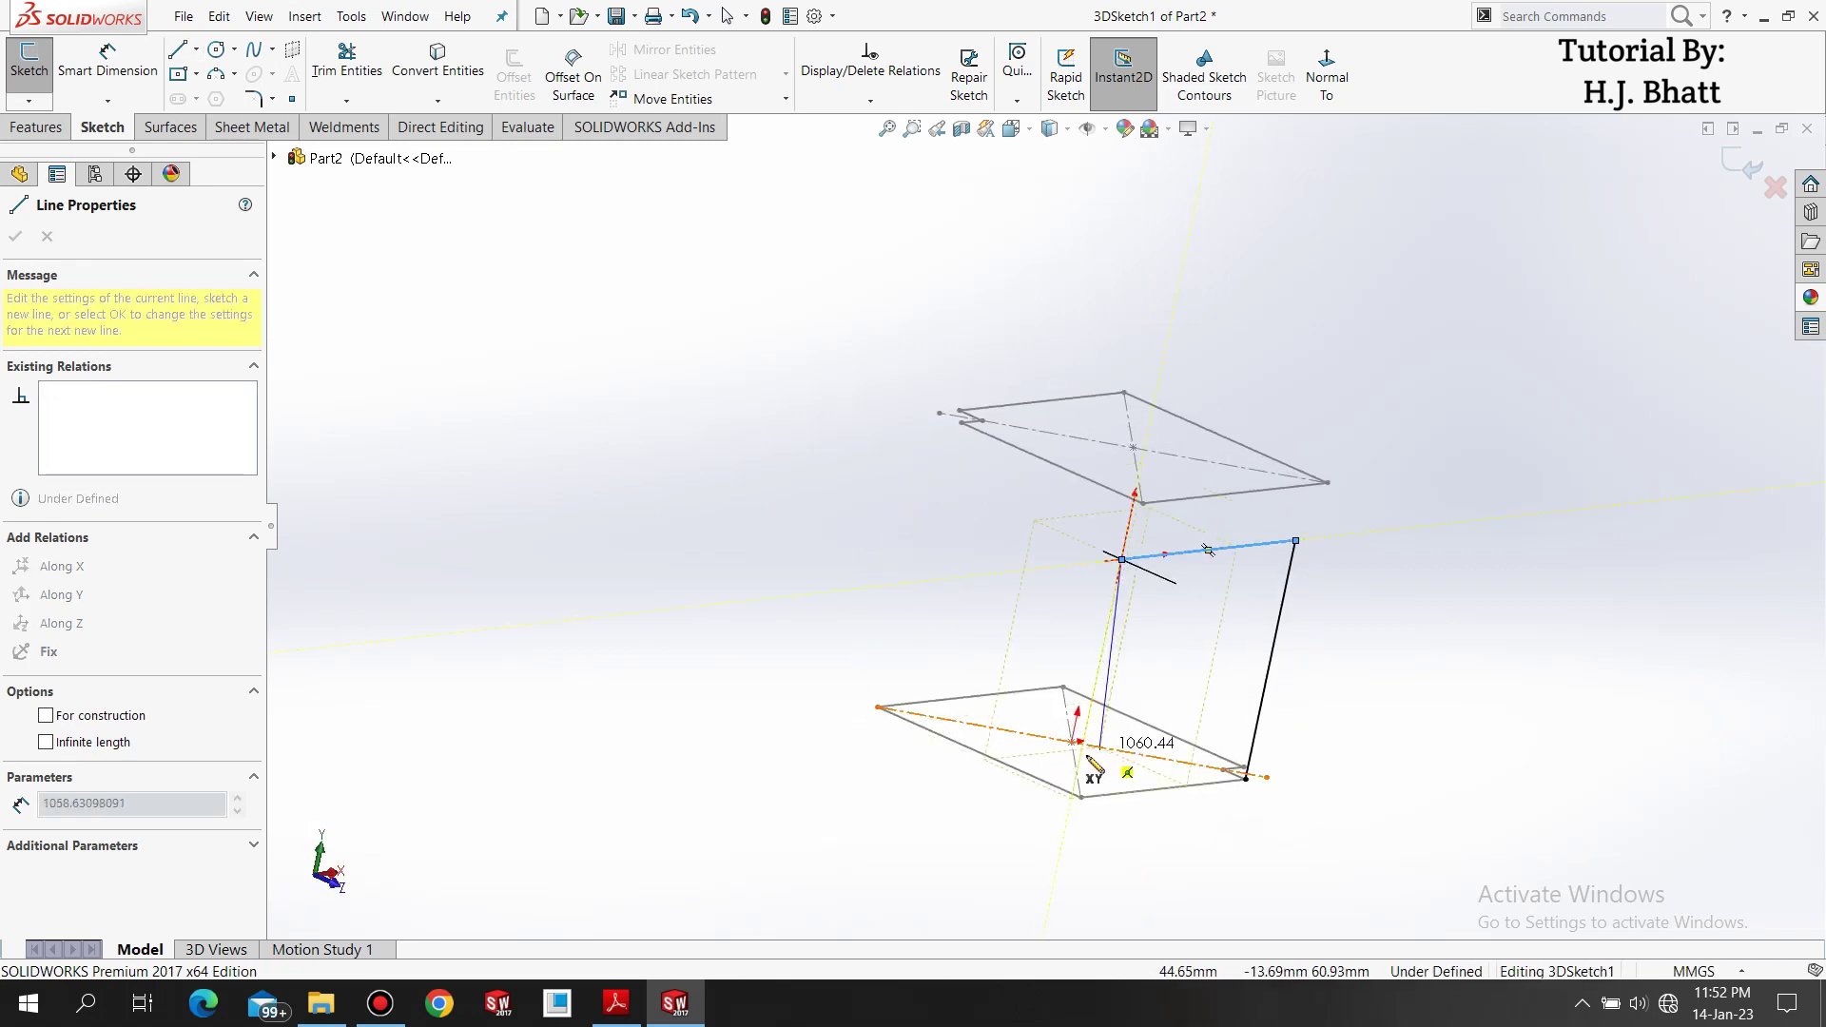
mouse_move(1081, 761)
middle_down()
mouse_move(864, 714)
mouse_move(1024, 619)
mouse_move(1195, 713)
mouse_move(1141, 722)
mouse_move(1208, 685)
mouse_move(1217, 618)
middle_up()
scroll(1208, 680, down, 4)
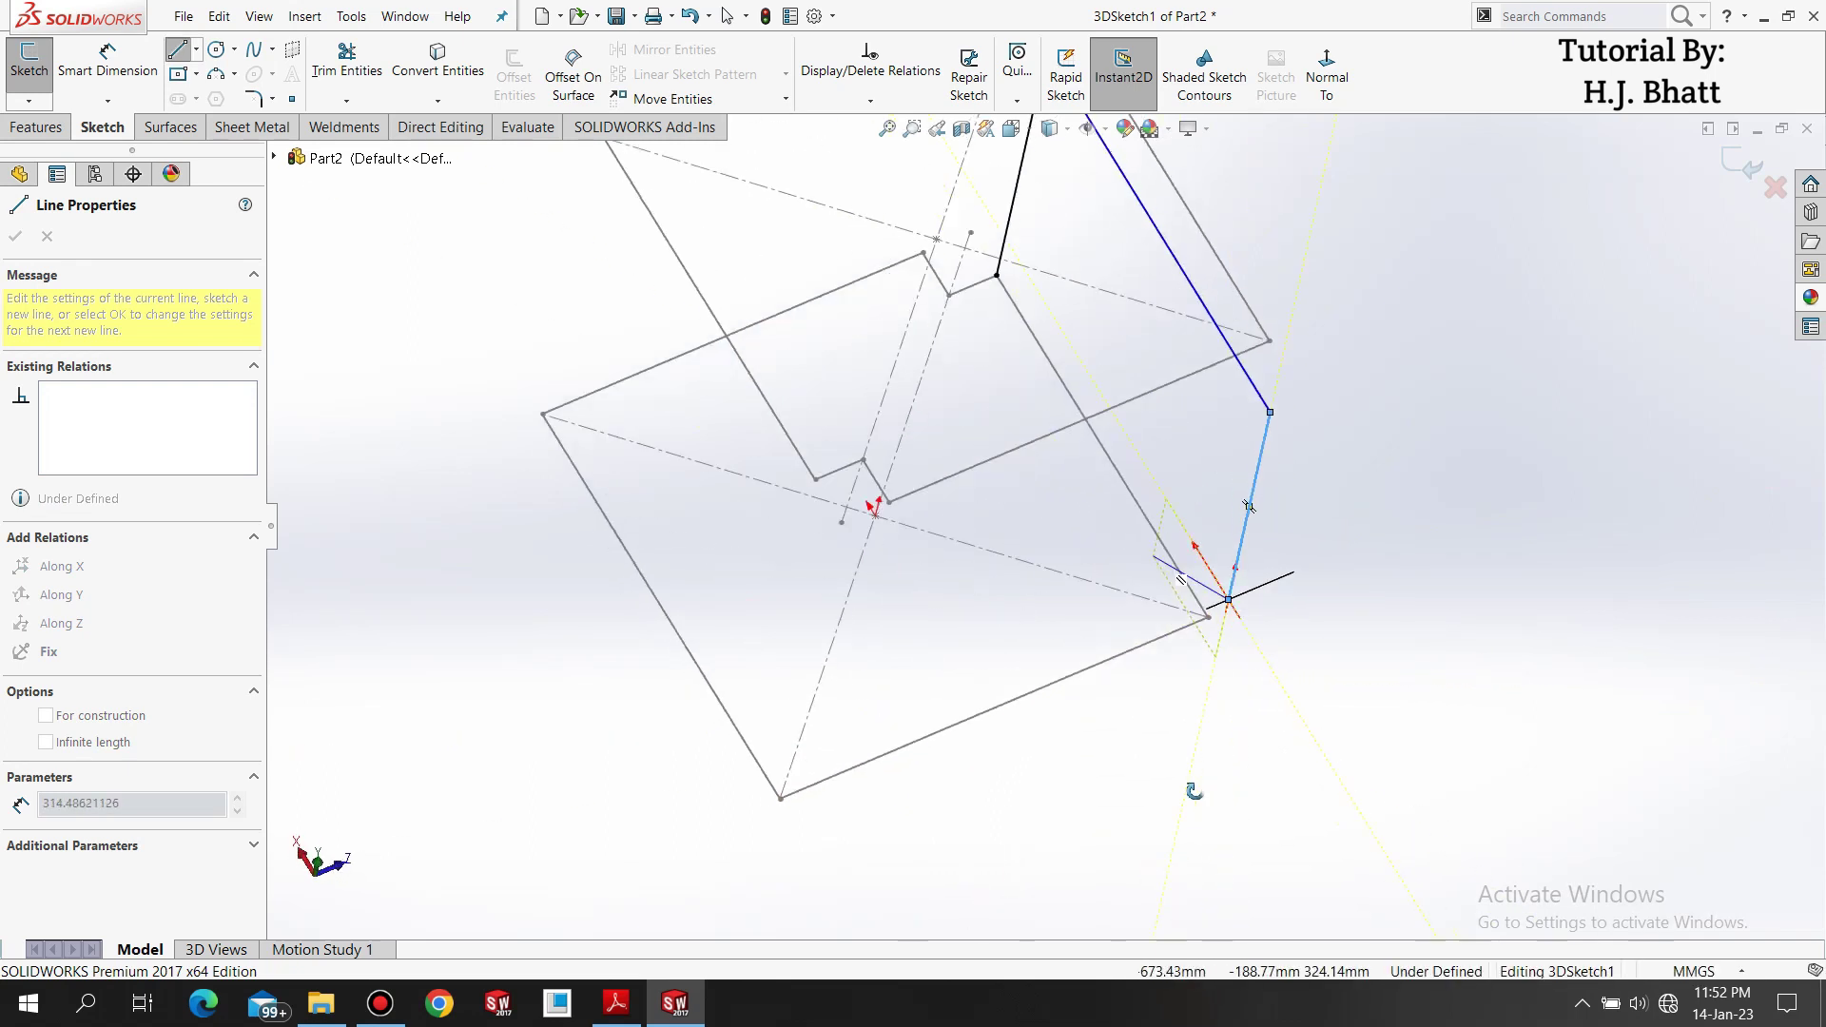
middle_drag(1216, 775, 1192, 649)
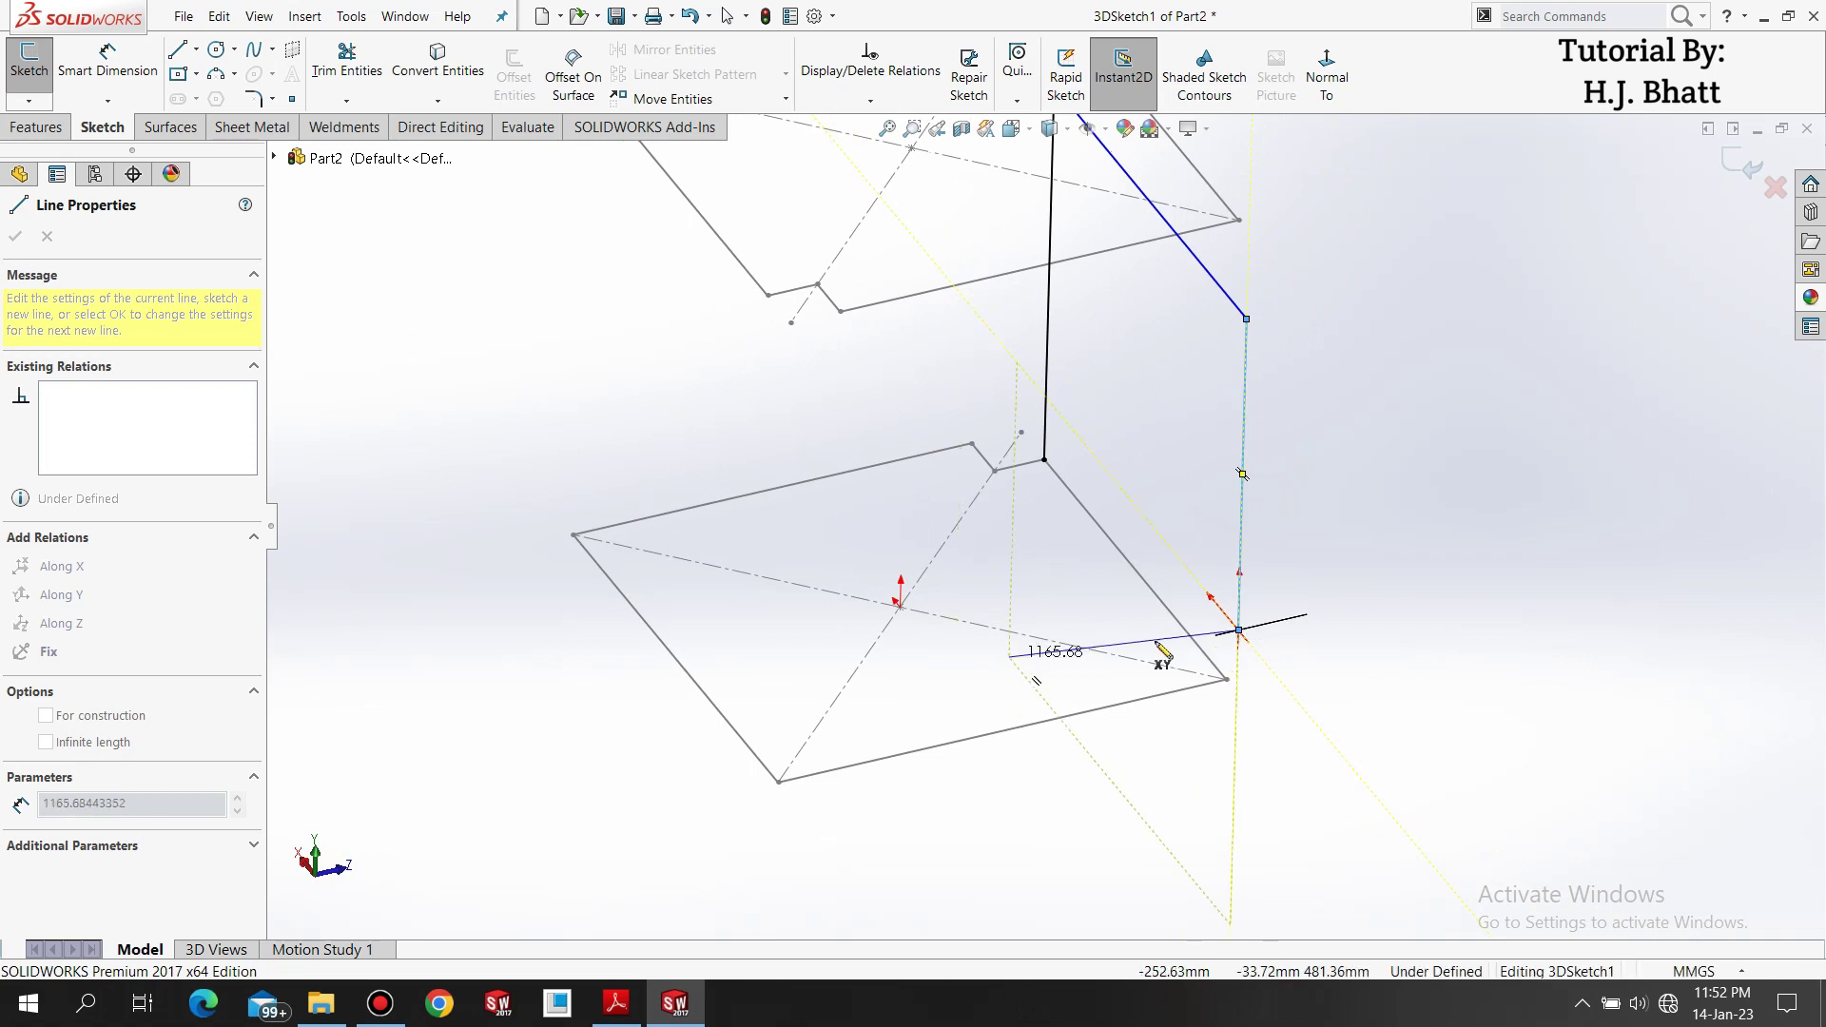
middle_drag(998, 753, 1001, 789)
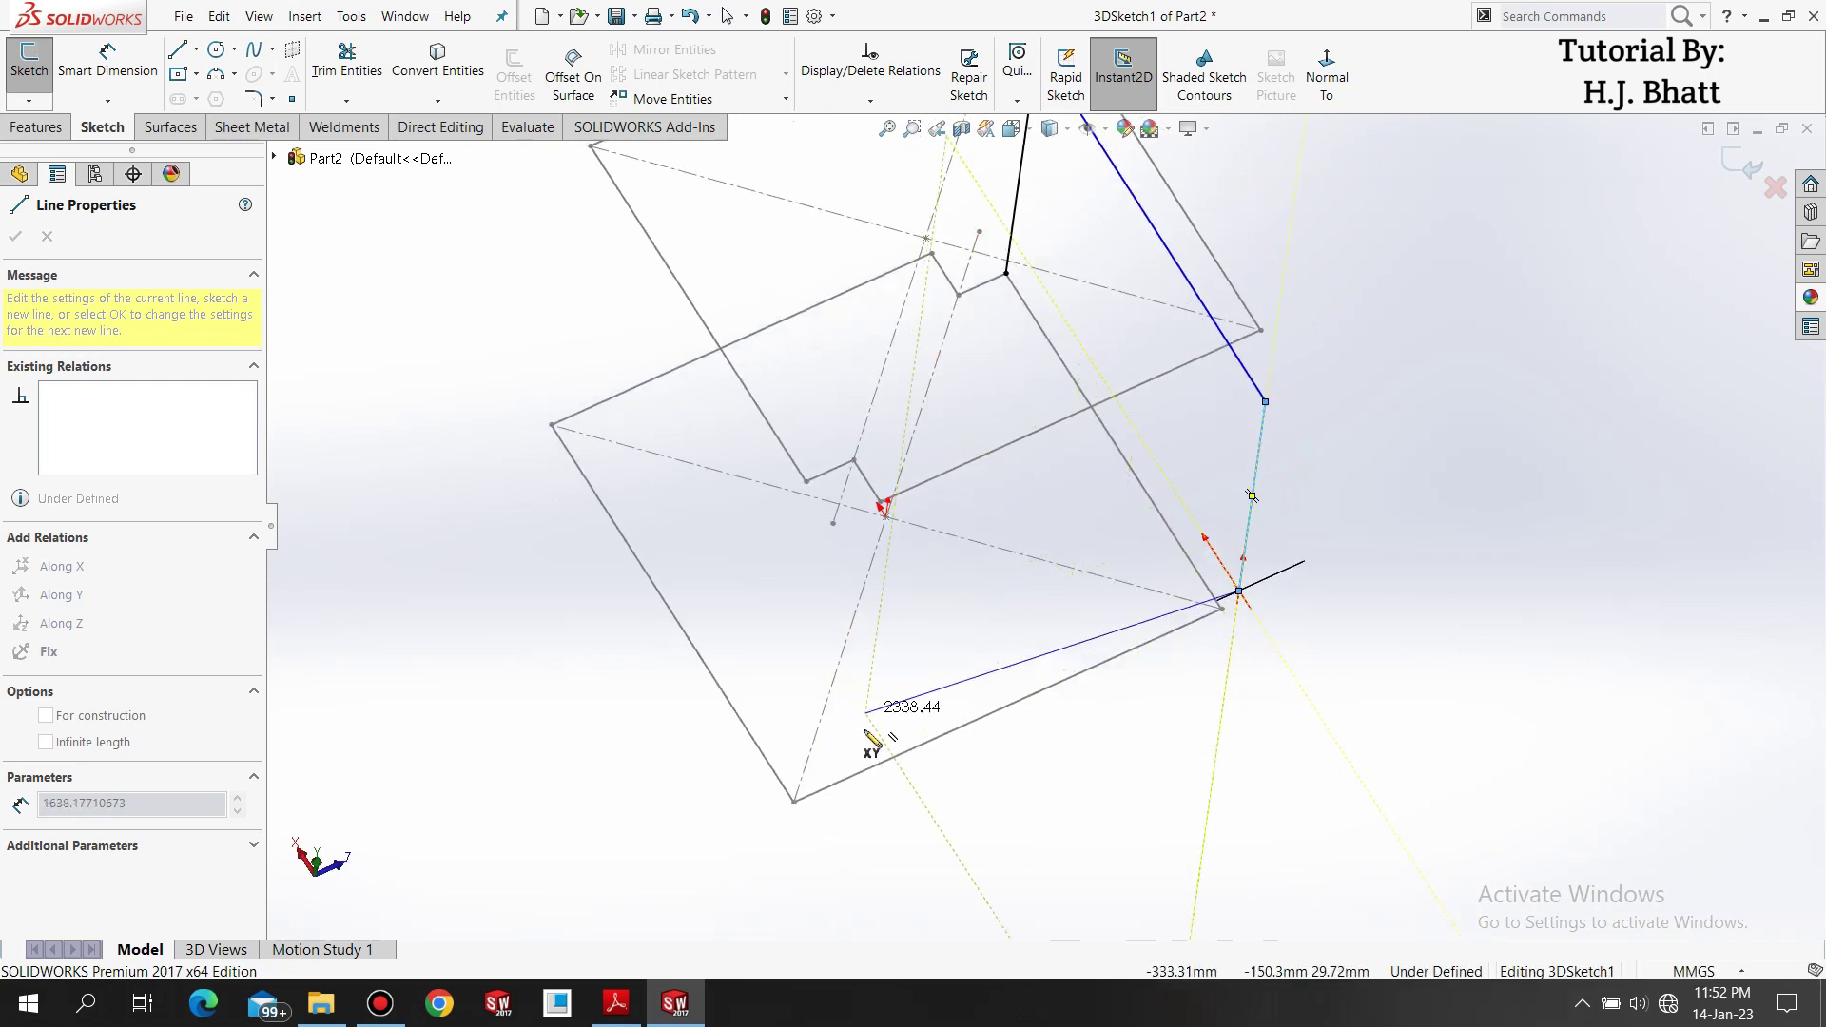
middle_drag(837, 740, 827, 701)
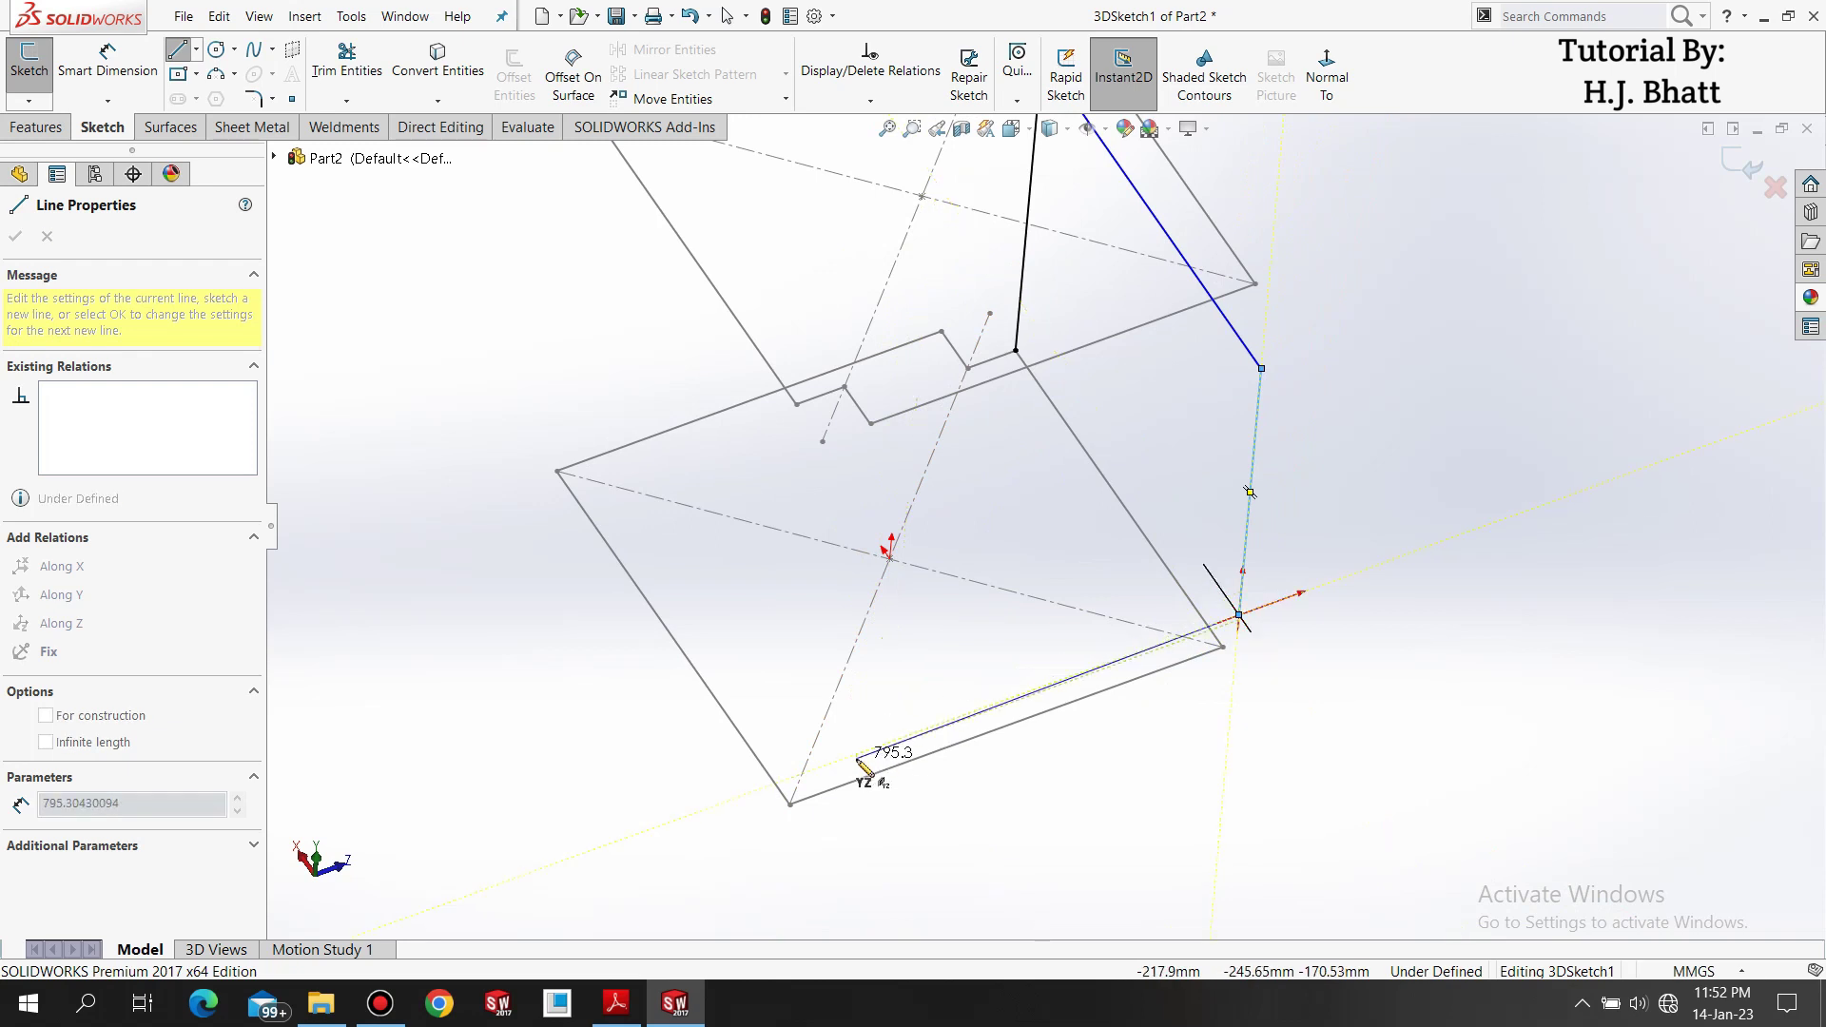
mouse_move(861, 767)
middle_down()
mouse_move(848, 572)
mouse_move(799, 659)
mouse_move(814, 642)
mouse_move(904, 694)
mouse_move(843, 726)
mouse_move(959, 466)
middle_up()
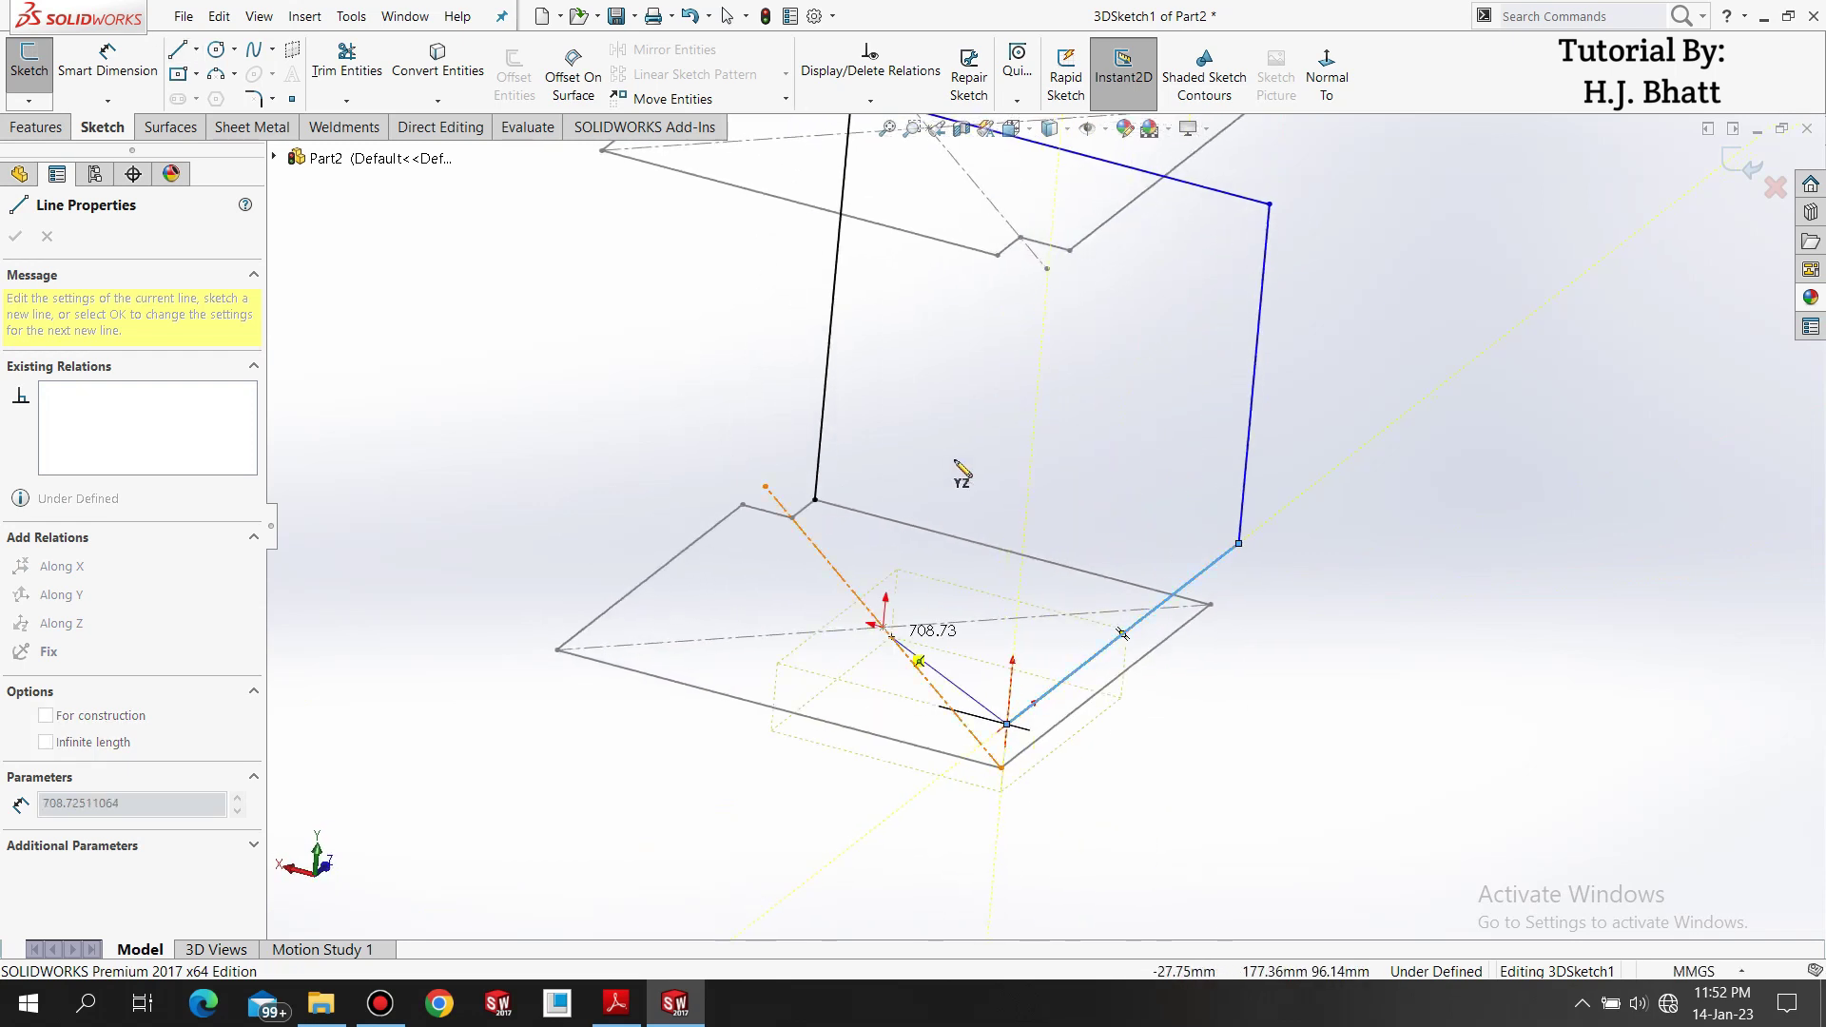
click(1070, 251)
middle_drag(1070, 251, 1084, 399)
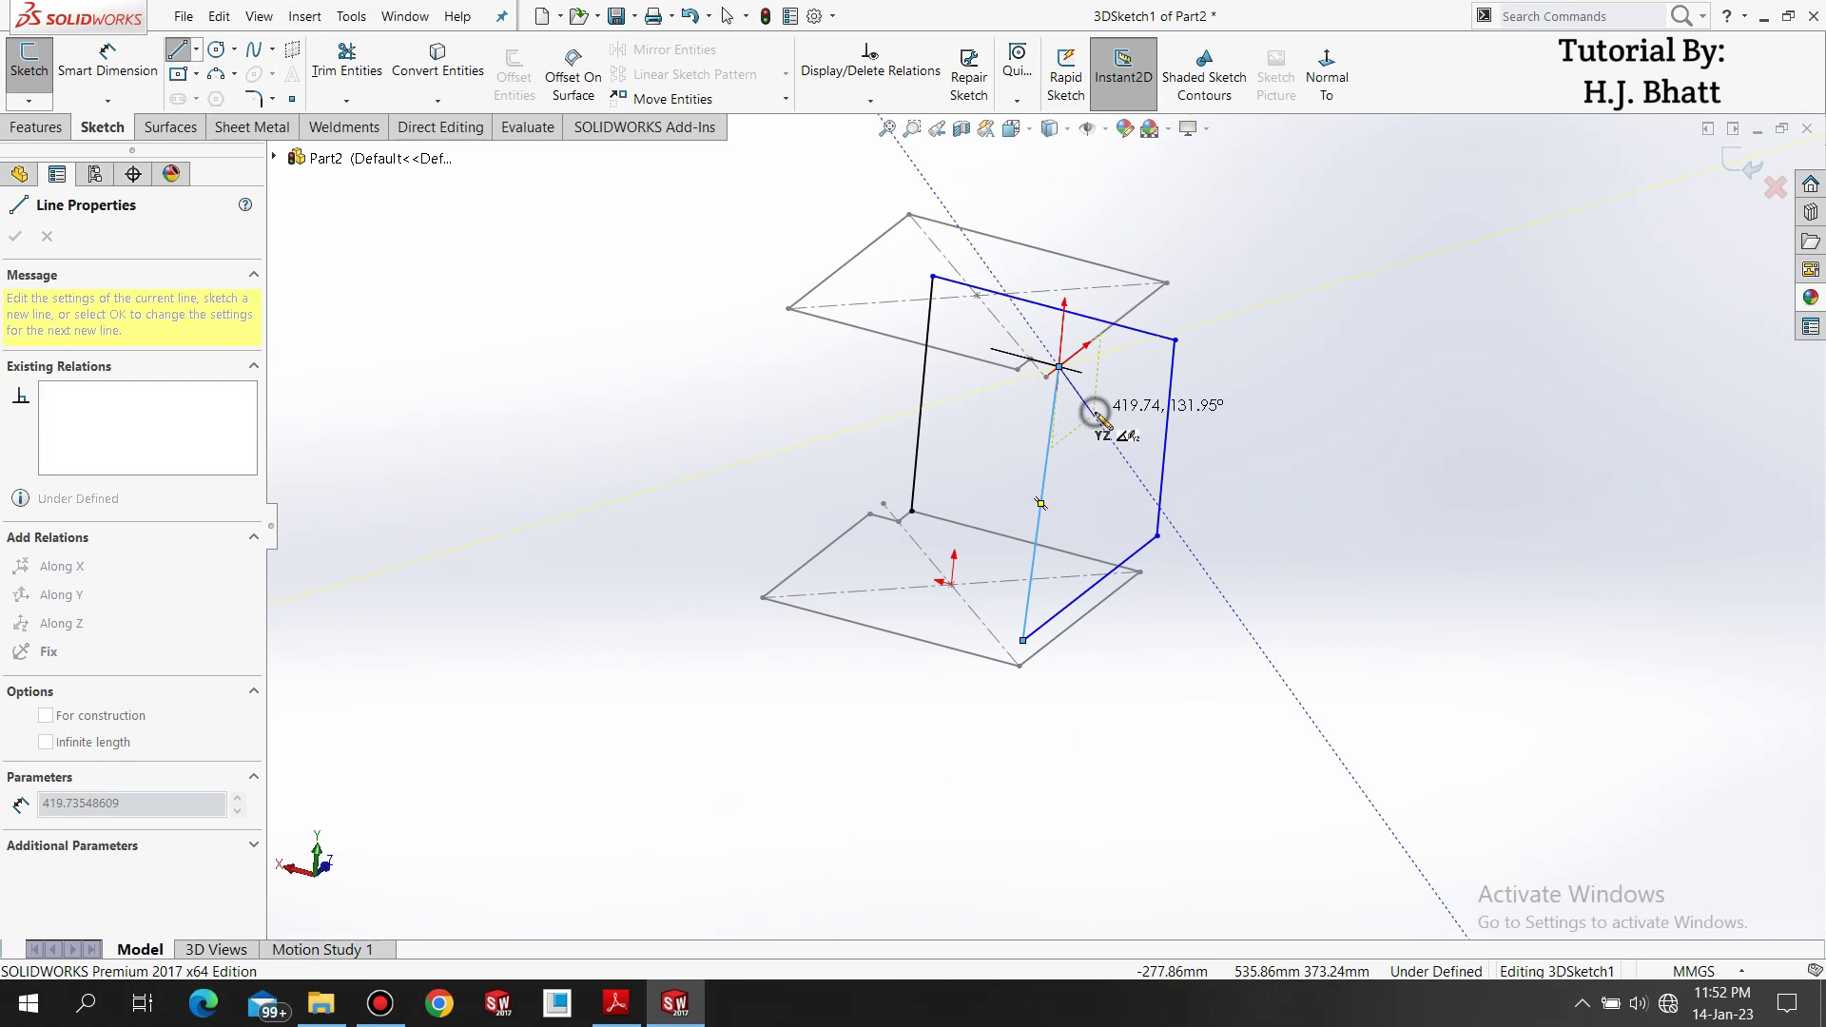
right_click(1096, 416)
End the current chain and draw new 3D lines from the origin to further lower and upper square corners.
click(1127, 422)
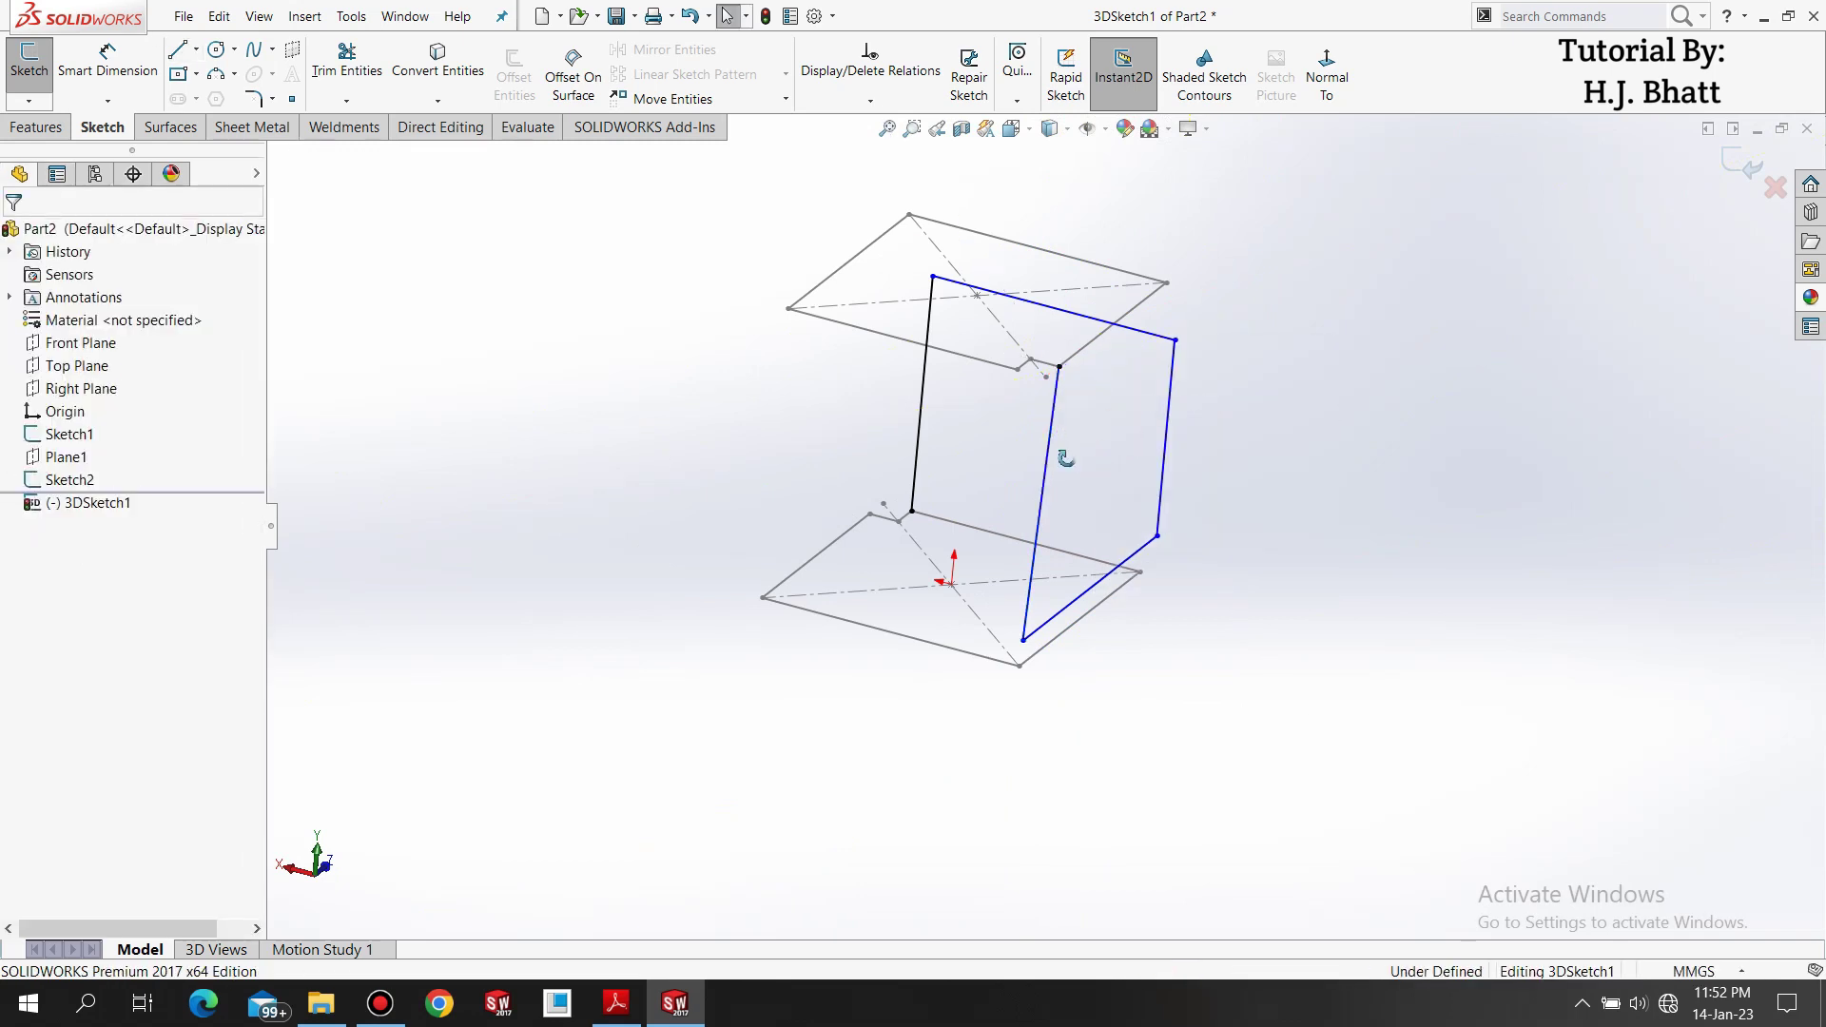
middle_drag(1065, 459, 1288, 453)
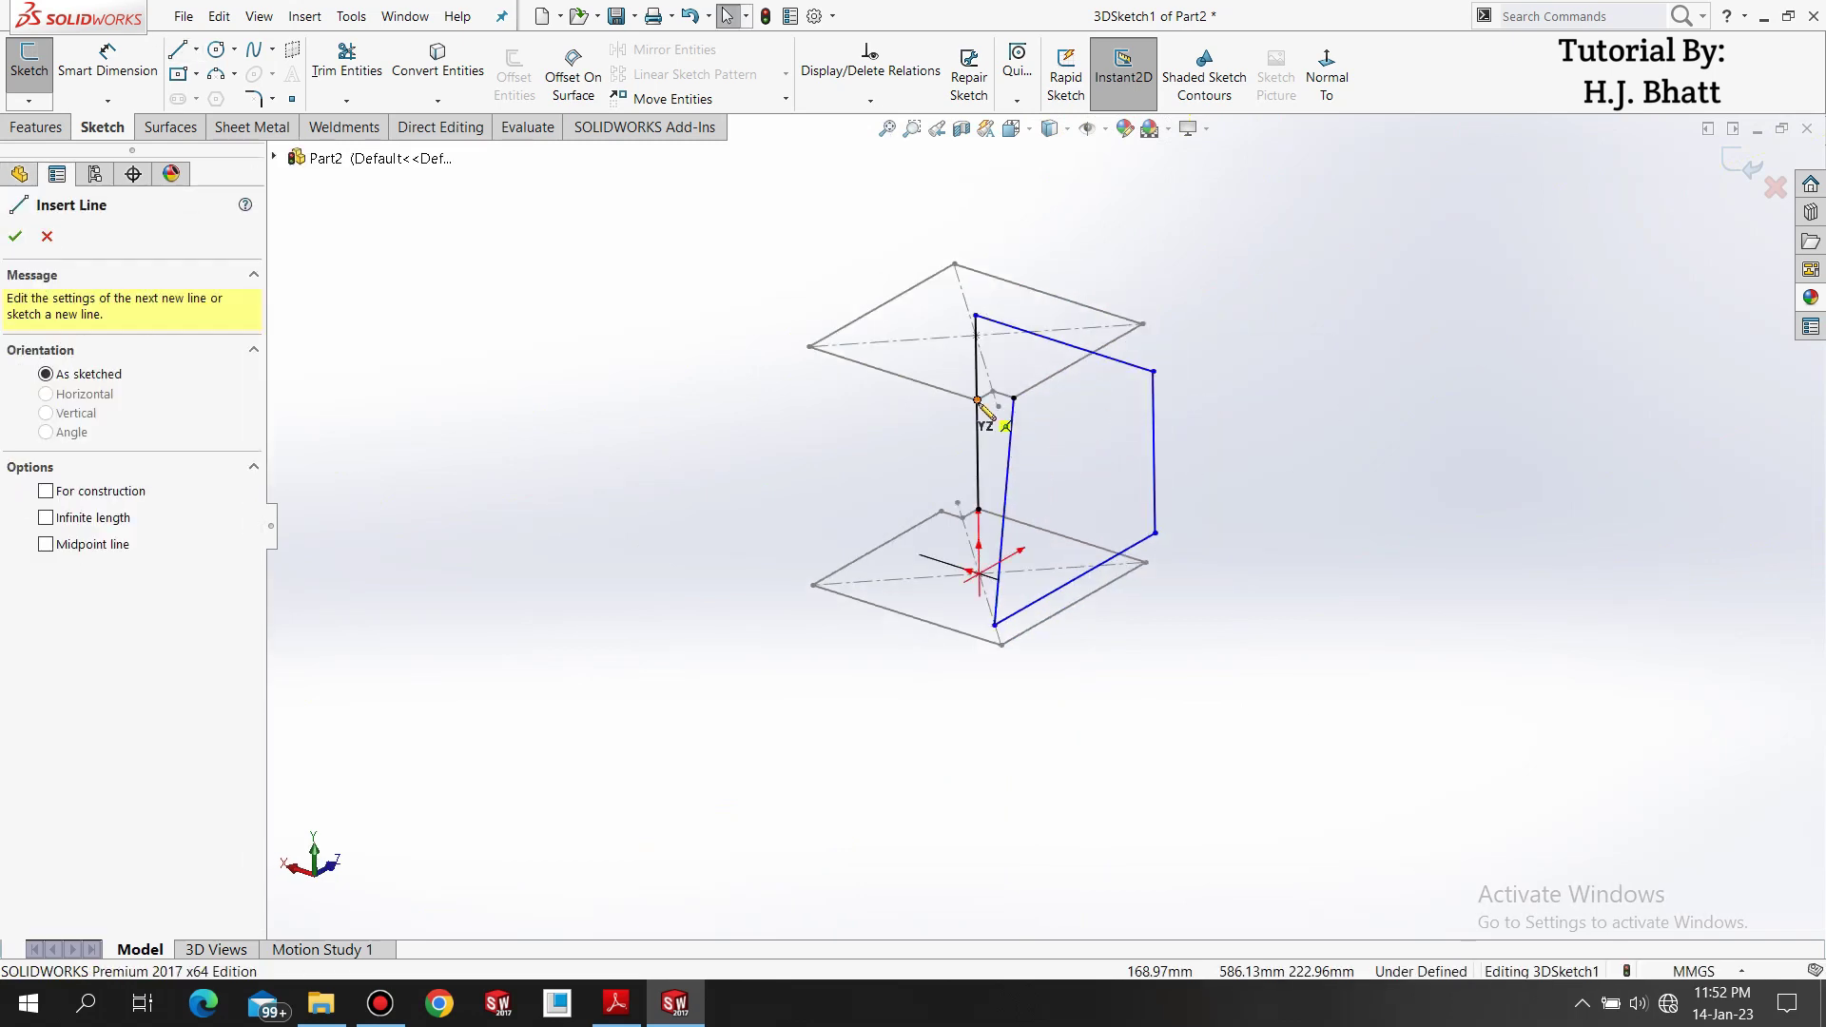
click(961, 479)
mouse_move(966, 542)
middle_down()
mouse_move(987, 494)
mouse_move(982, 556)
middle_up()
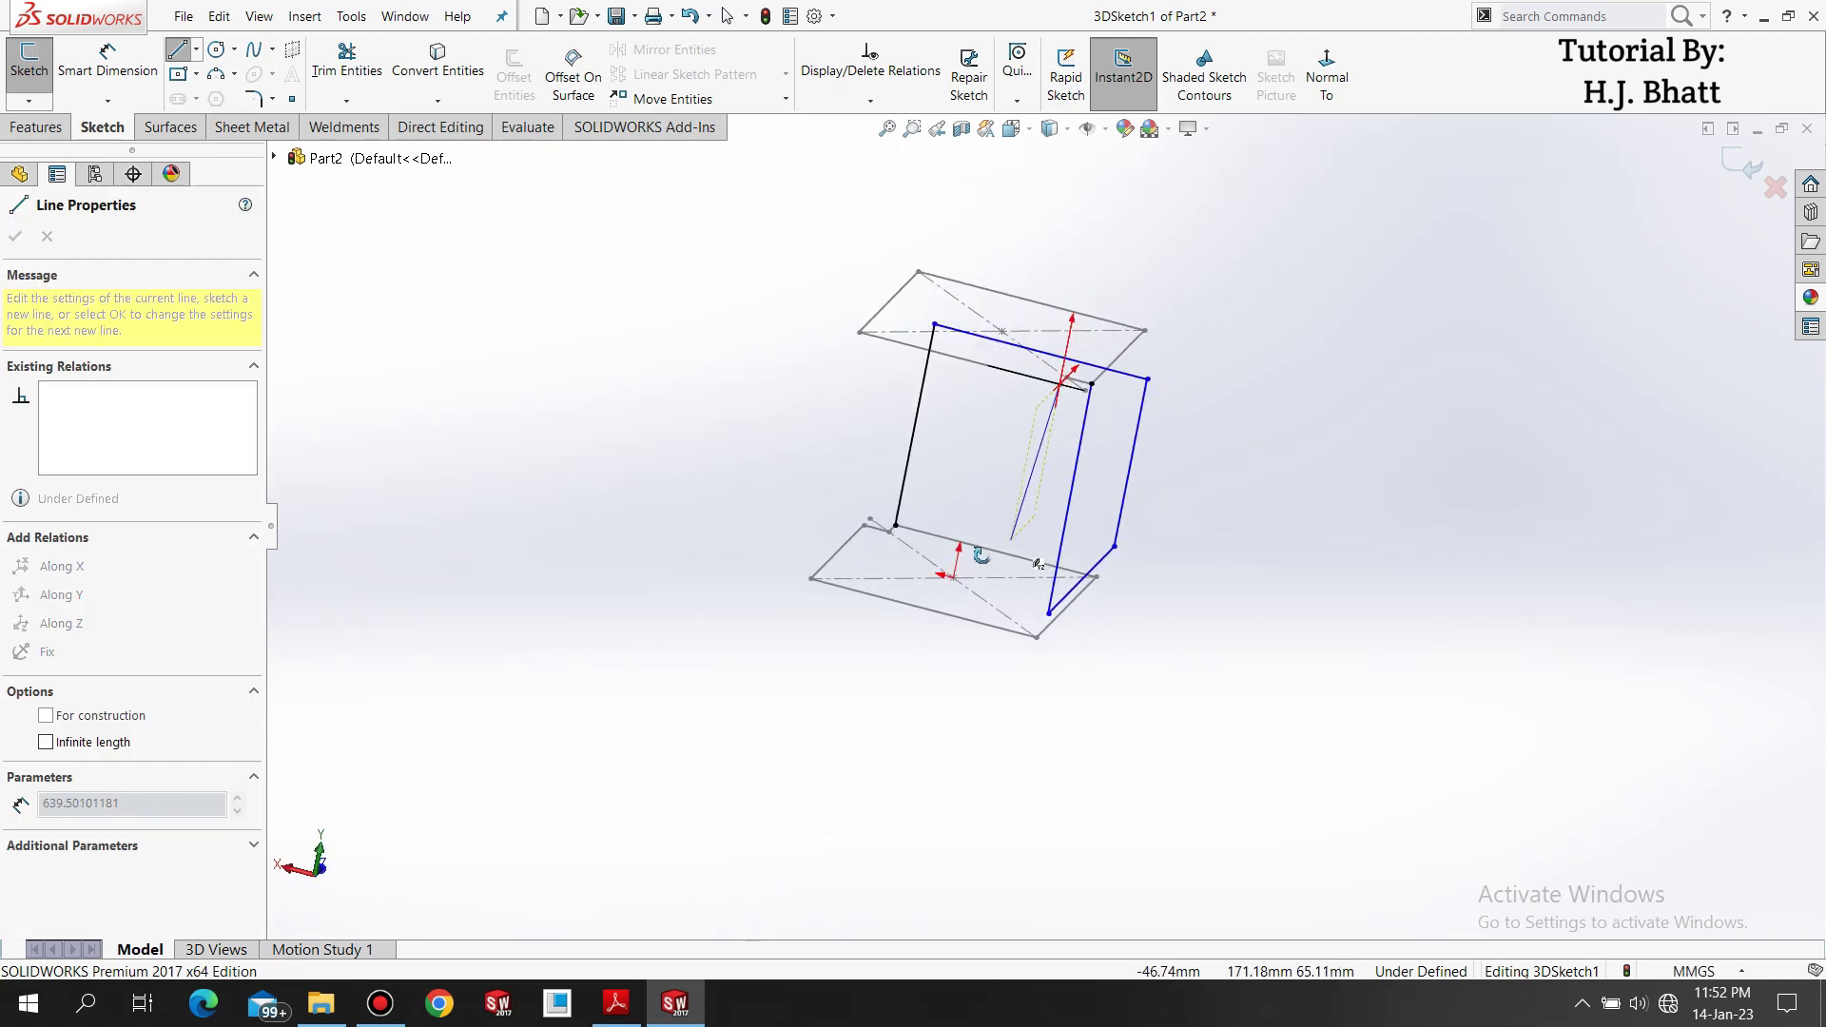
click(1016, 609)
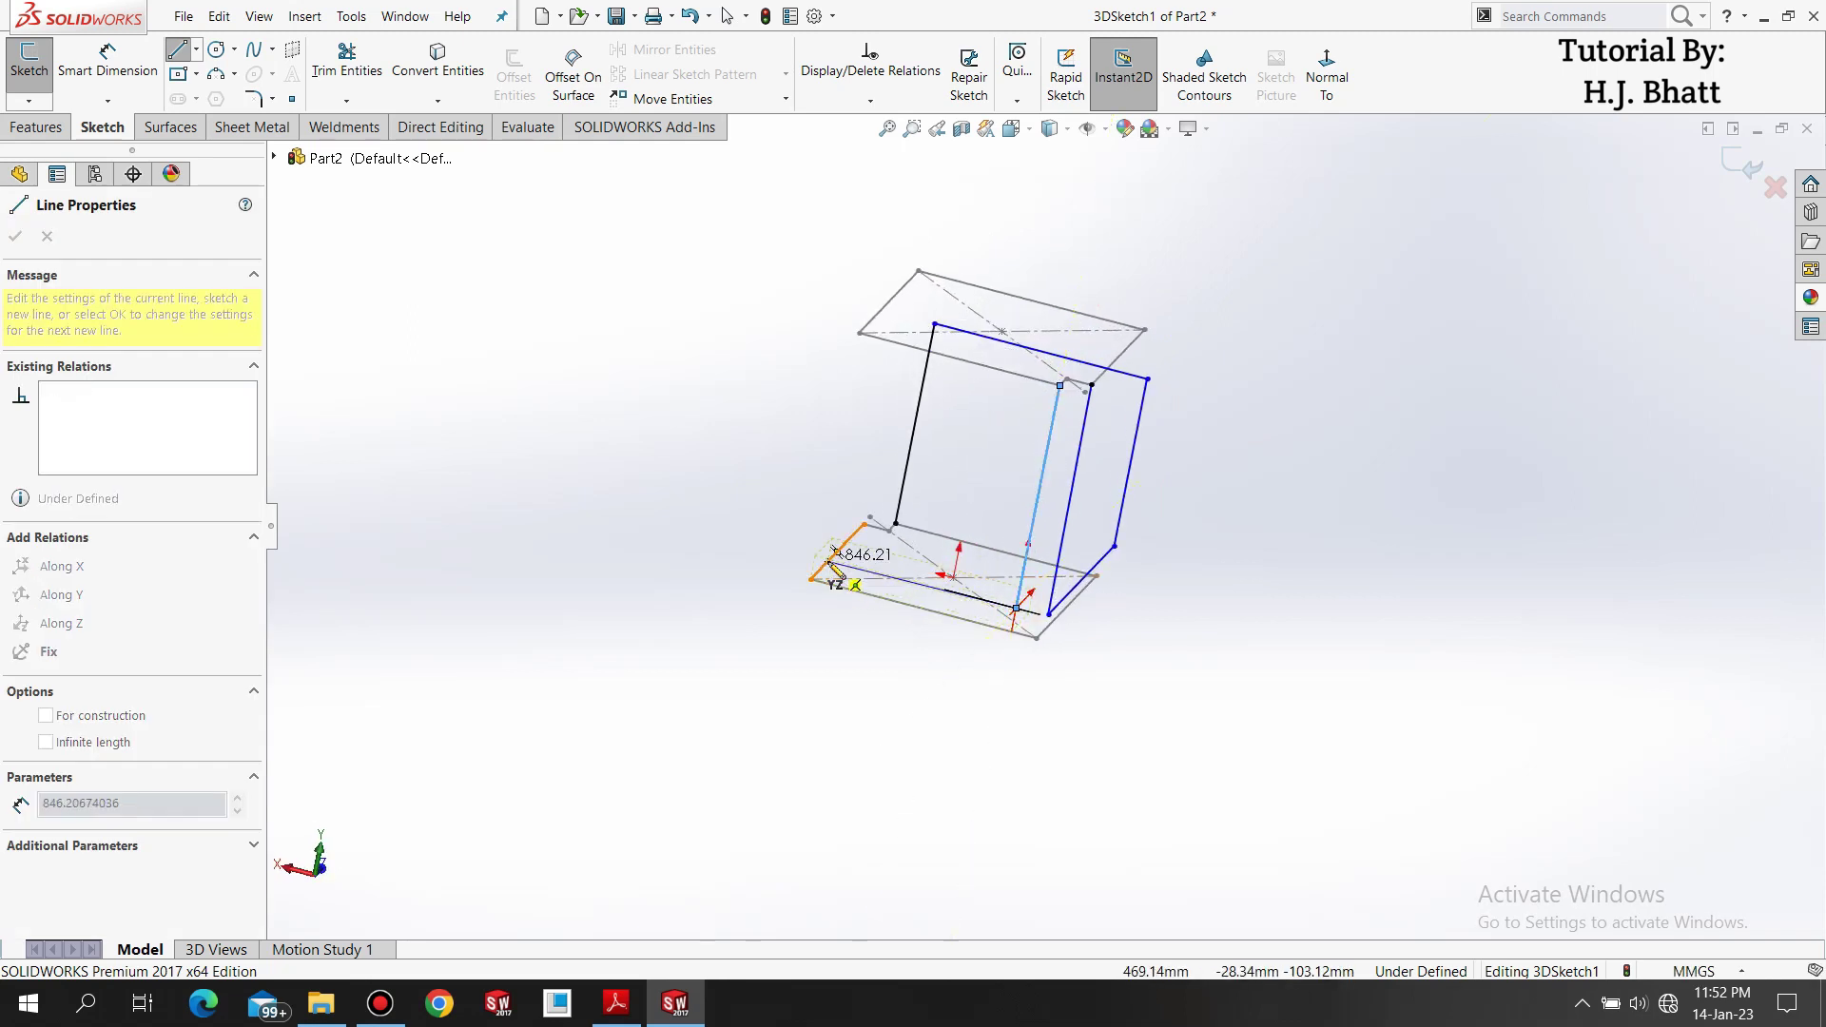
mouse_move(825, 556)
middle_down()
mouse_move(631, 603)
mouse_move(804, 632)
middle_up()
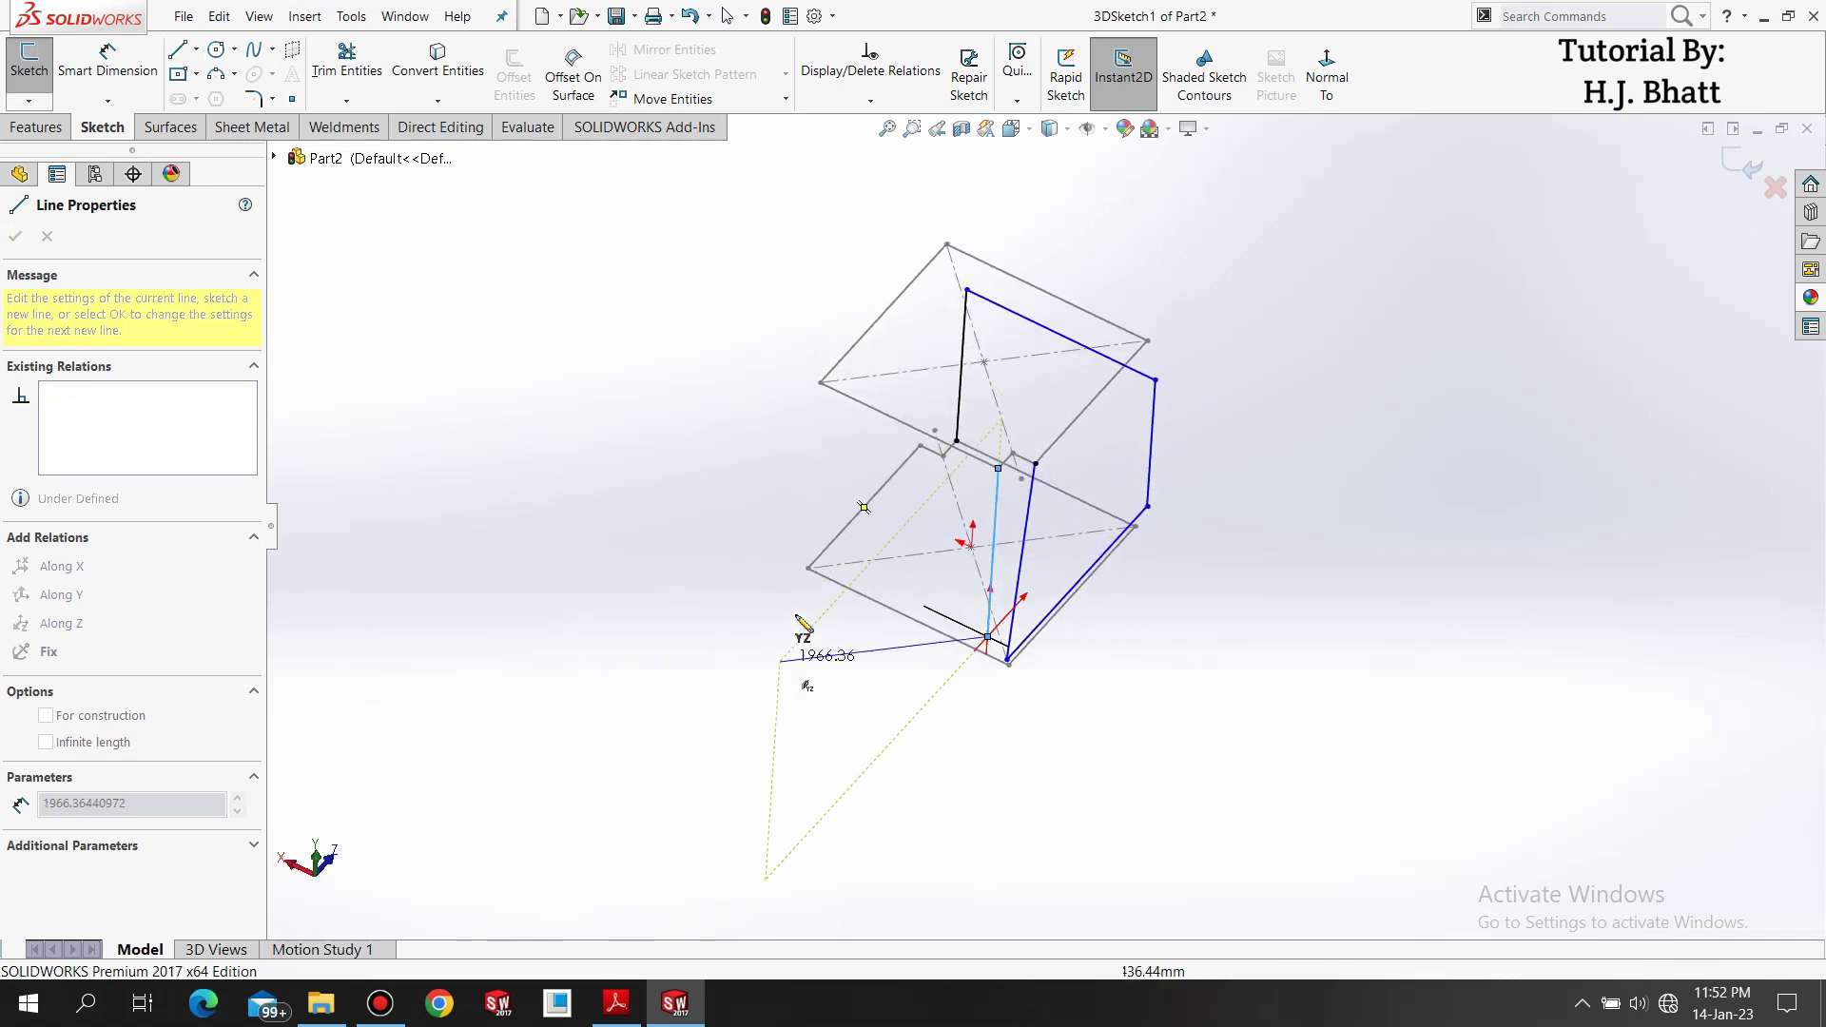
middle_drag(772, 555, 768, 593)
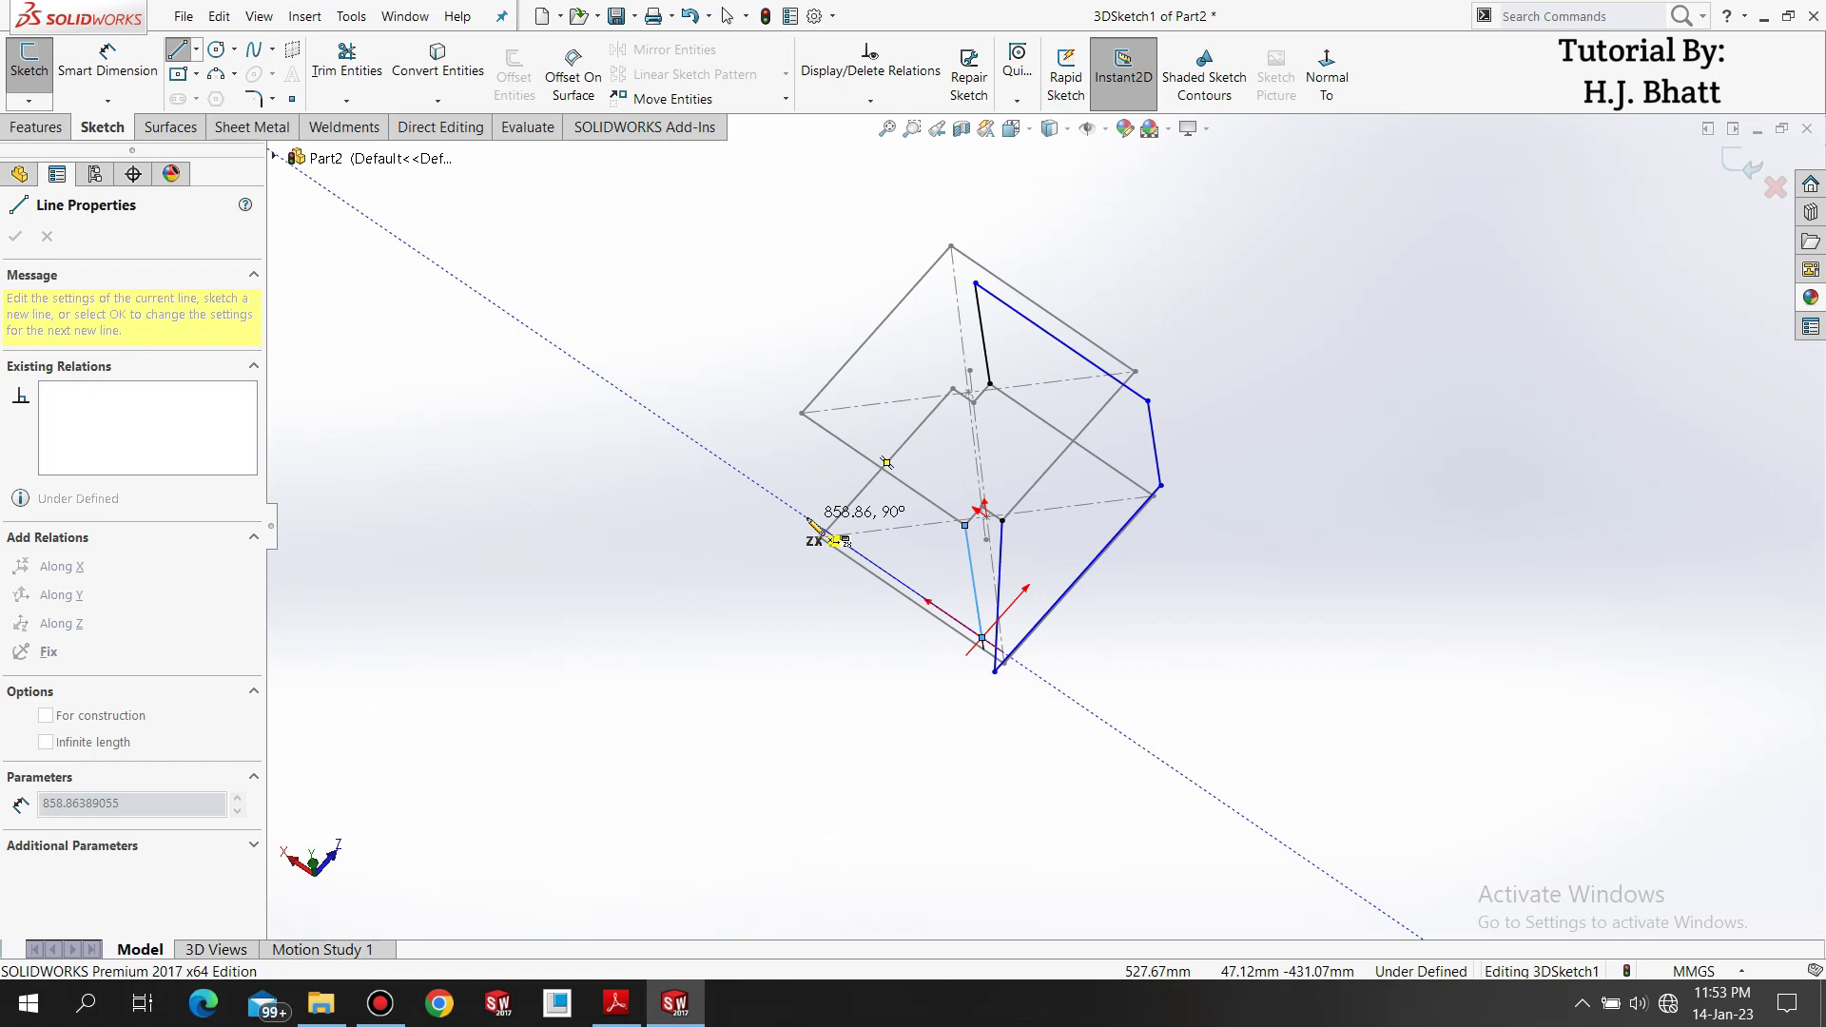
mouse_move(815, 619)
middle_down()
mouse_move(856, 640)
mouse_move(970, 616)
mouse_move(1007, 463)
mouse_move(995, 494)
mouse_move(933, 432)
mouse_move(950, 517)
middle_up()
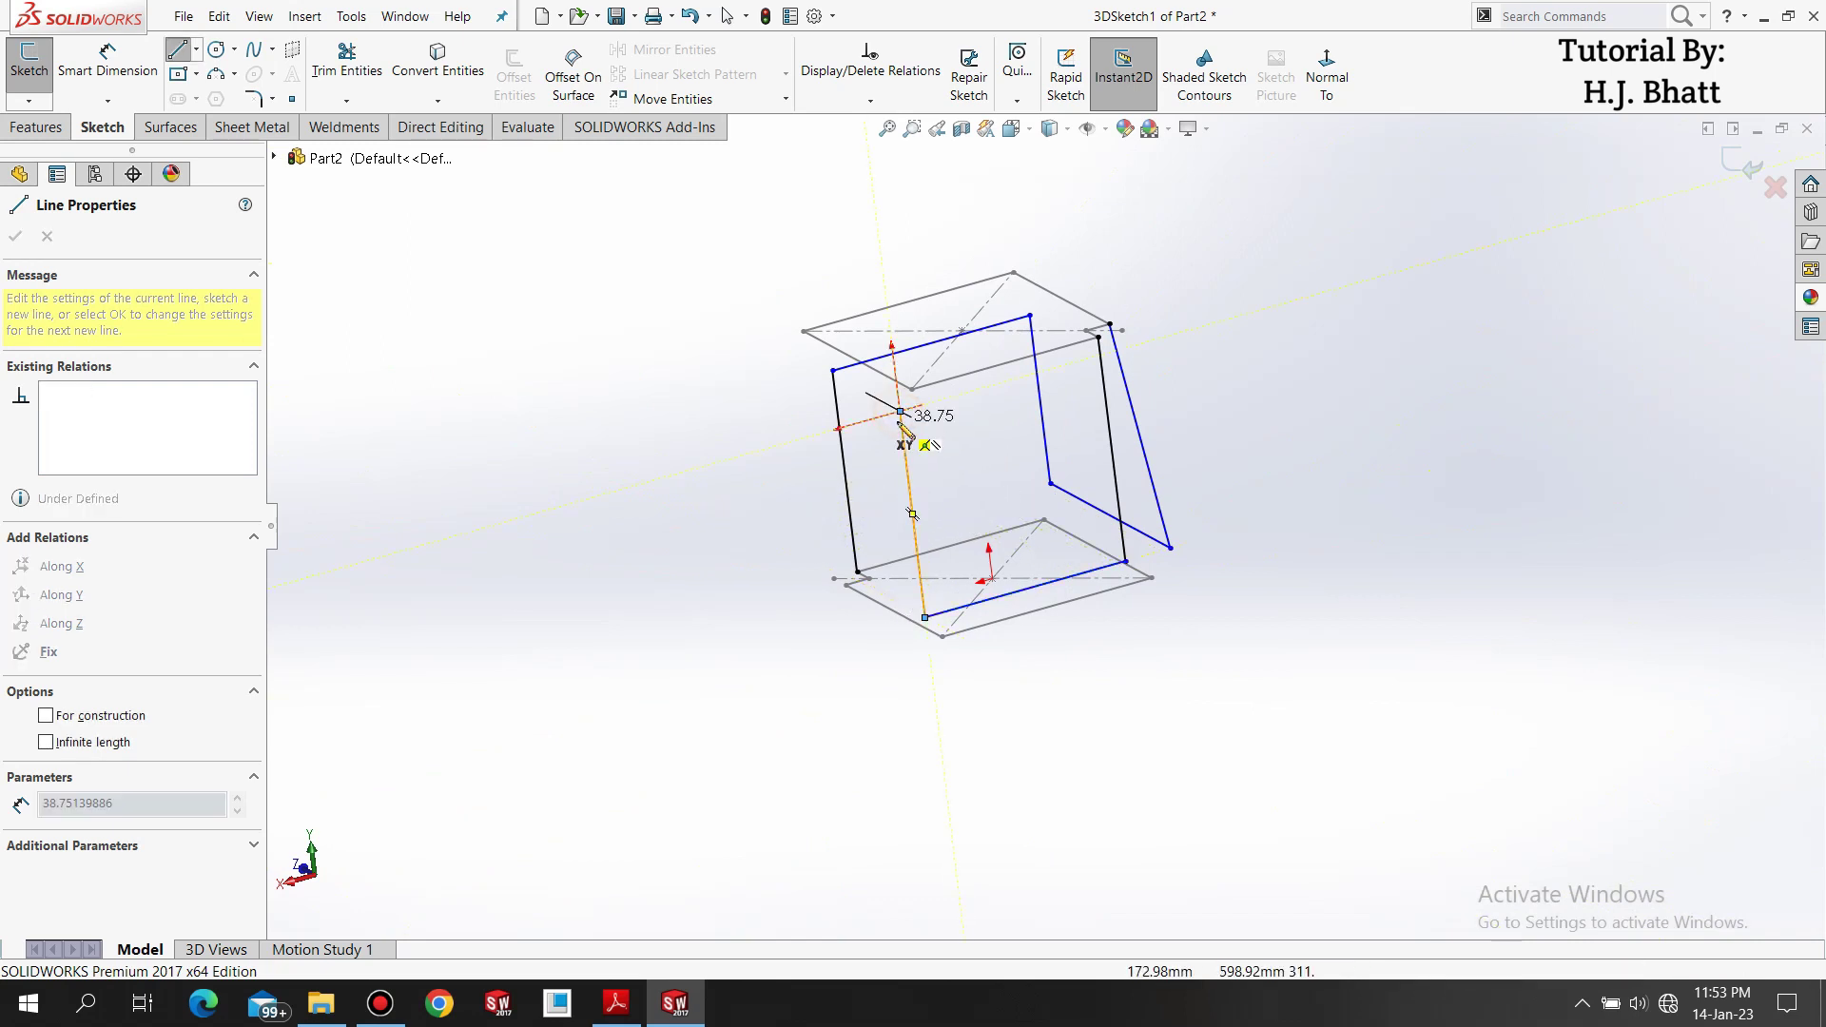
mouse_move(903, 419)
middle_down()
mouse_move(1156, 404)
mouse_move(1094, 456)
mouse_move(1042, 451)
middle_up()
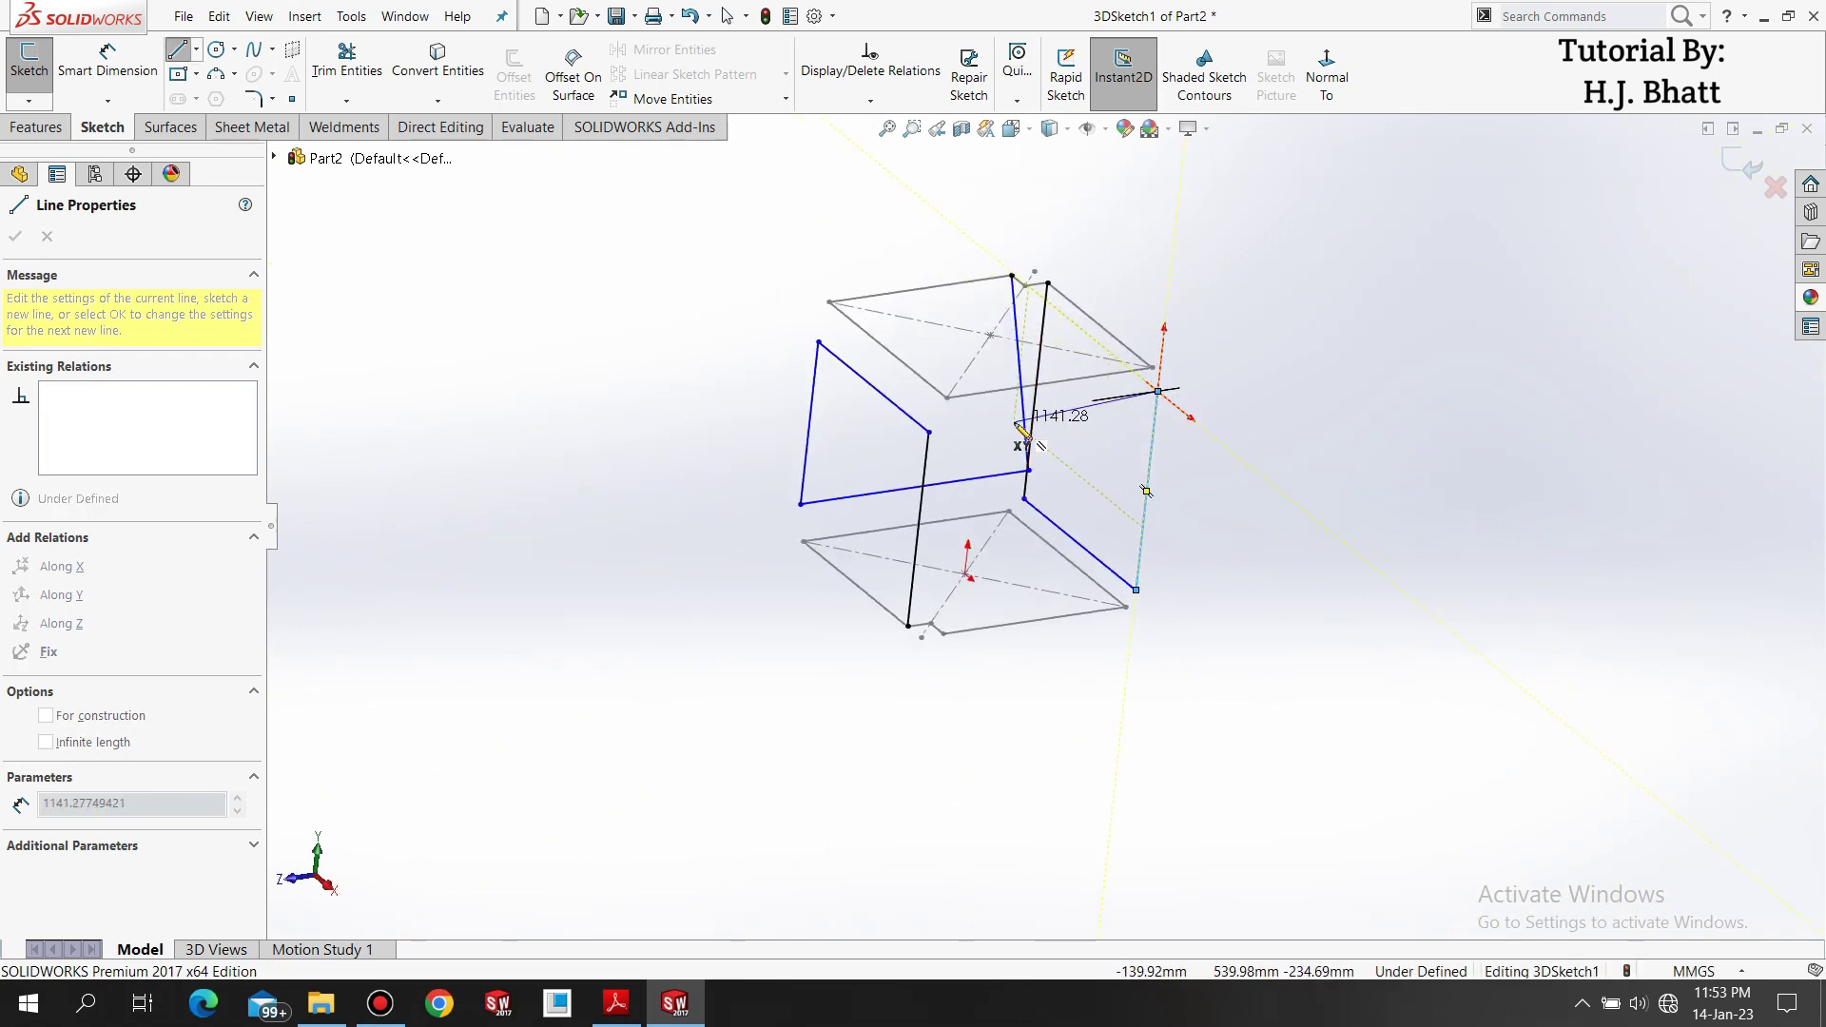
click(951, 428)
middle_drag(951, 428, 972, 577)
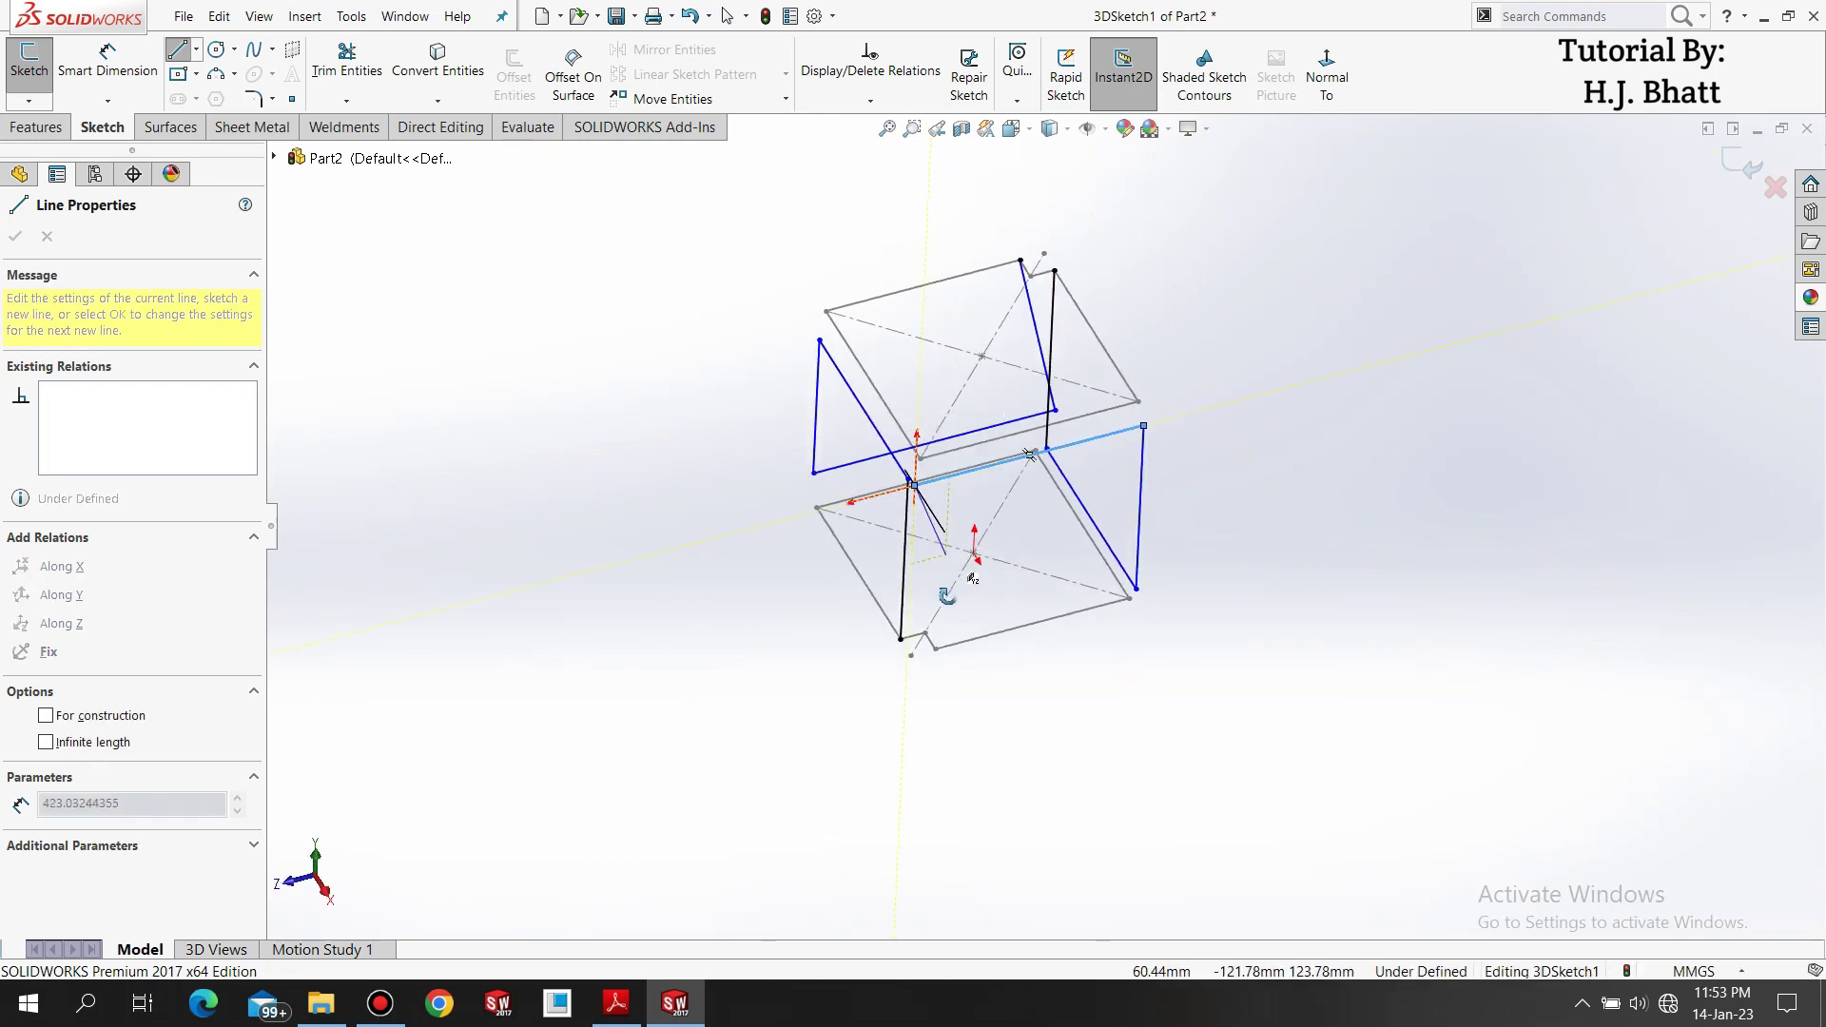
scroll(953, 632, down, 2)
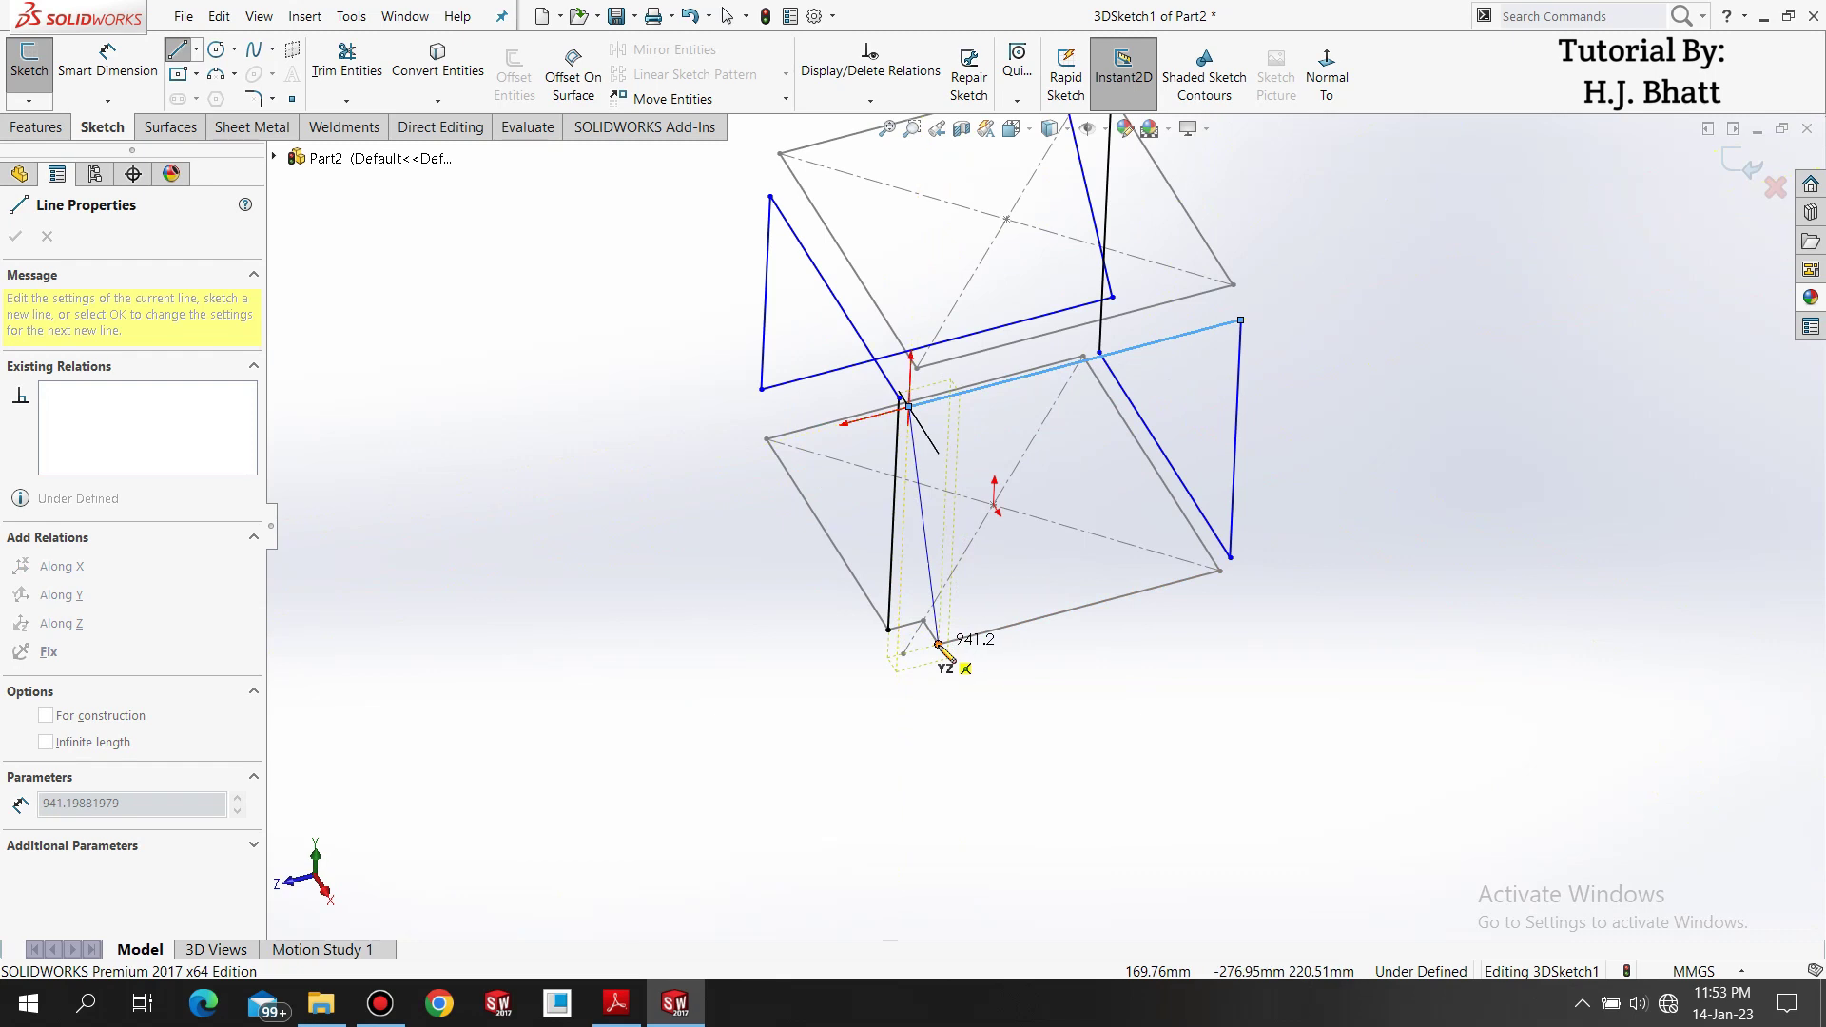
Stop drawing lines, switch to Front view and select the first upright edges.
right_click(942, 646)
click(966, 661)
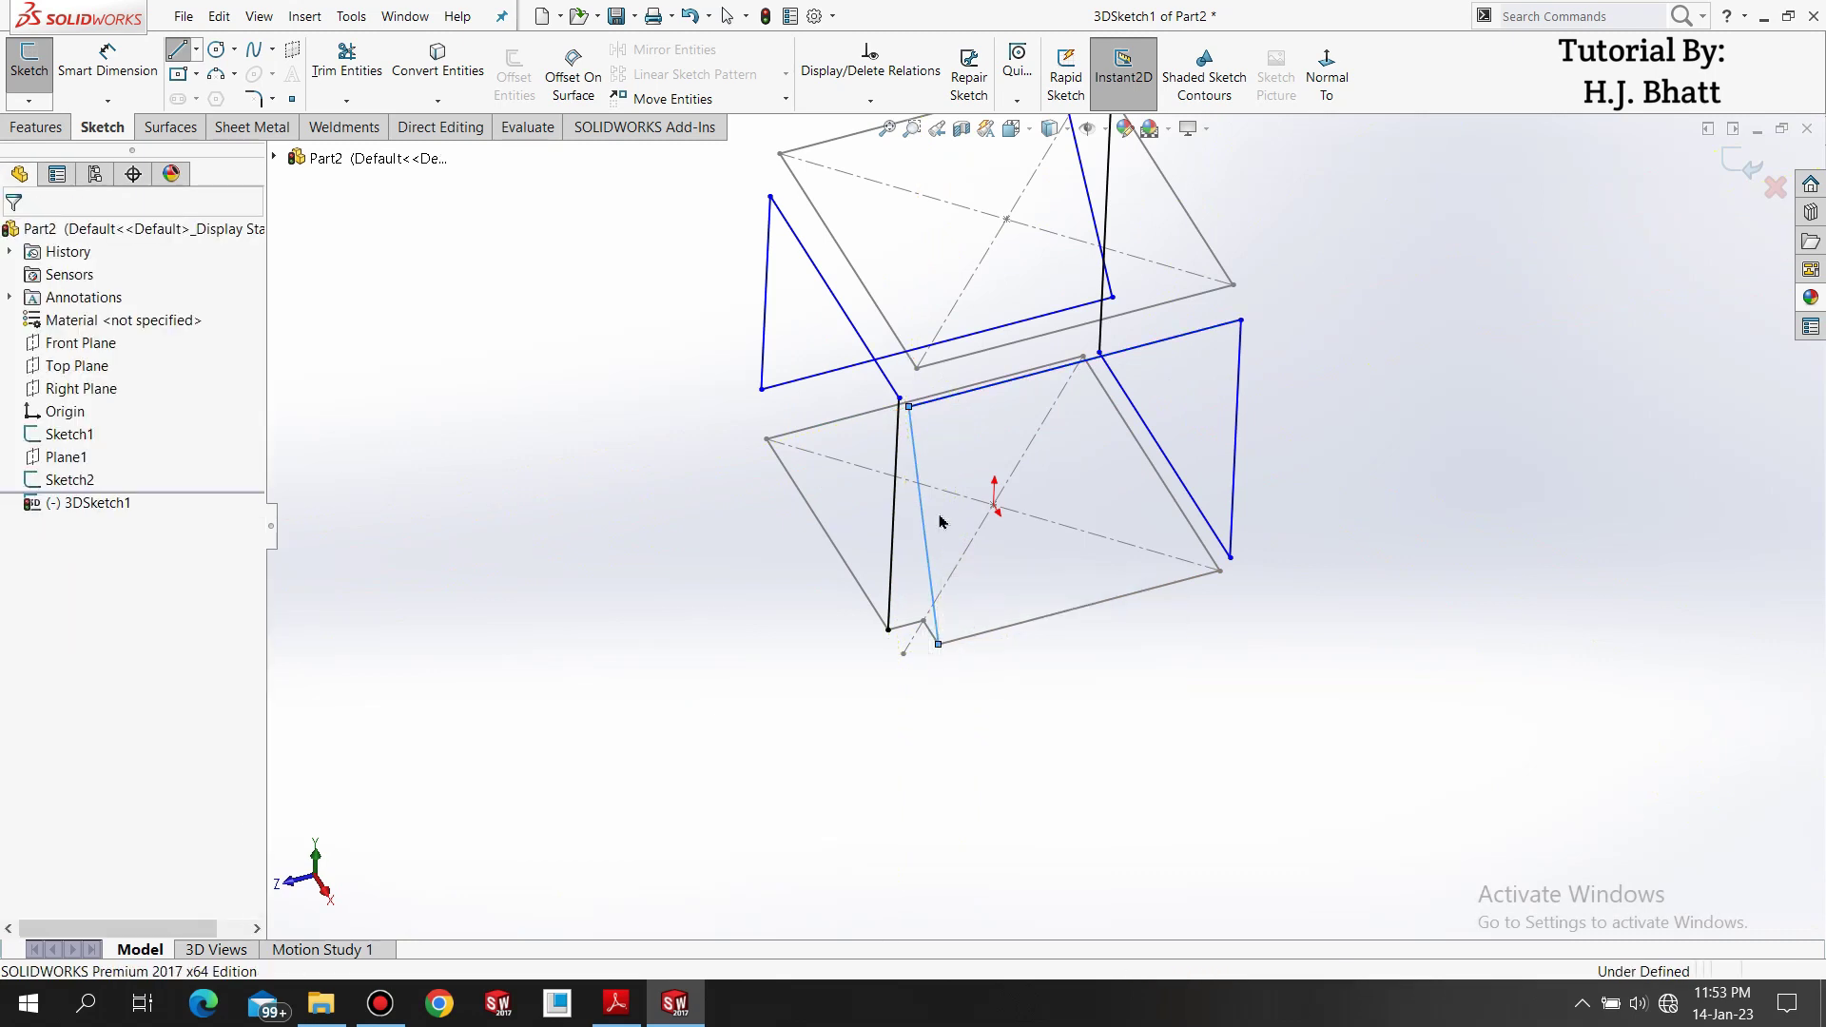
mouse_move(942, 513)
middle_down()
mouse_move(980, 439)
mouse_move(1027, 634)
mouse_move(1072, 623)
mouse_move(1100, 440)
middle_up()
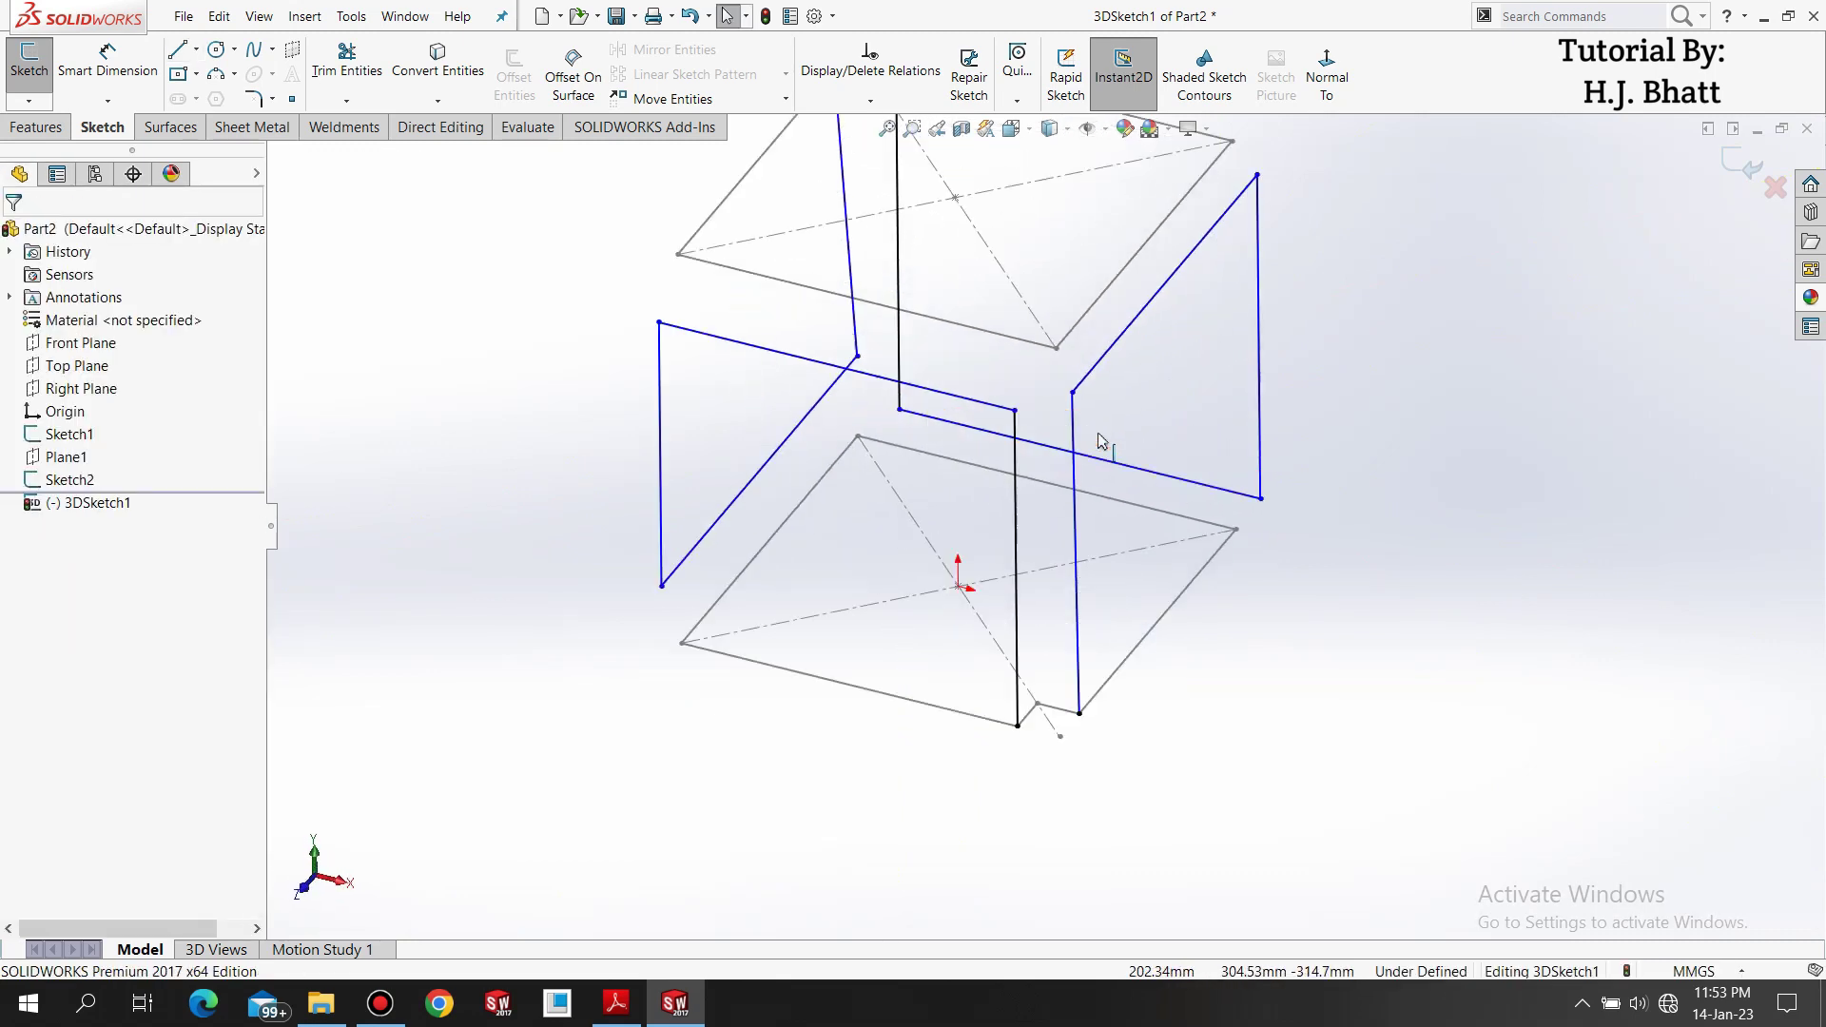
click(1075, 517)
key(ctrl+1)
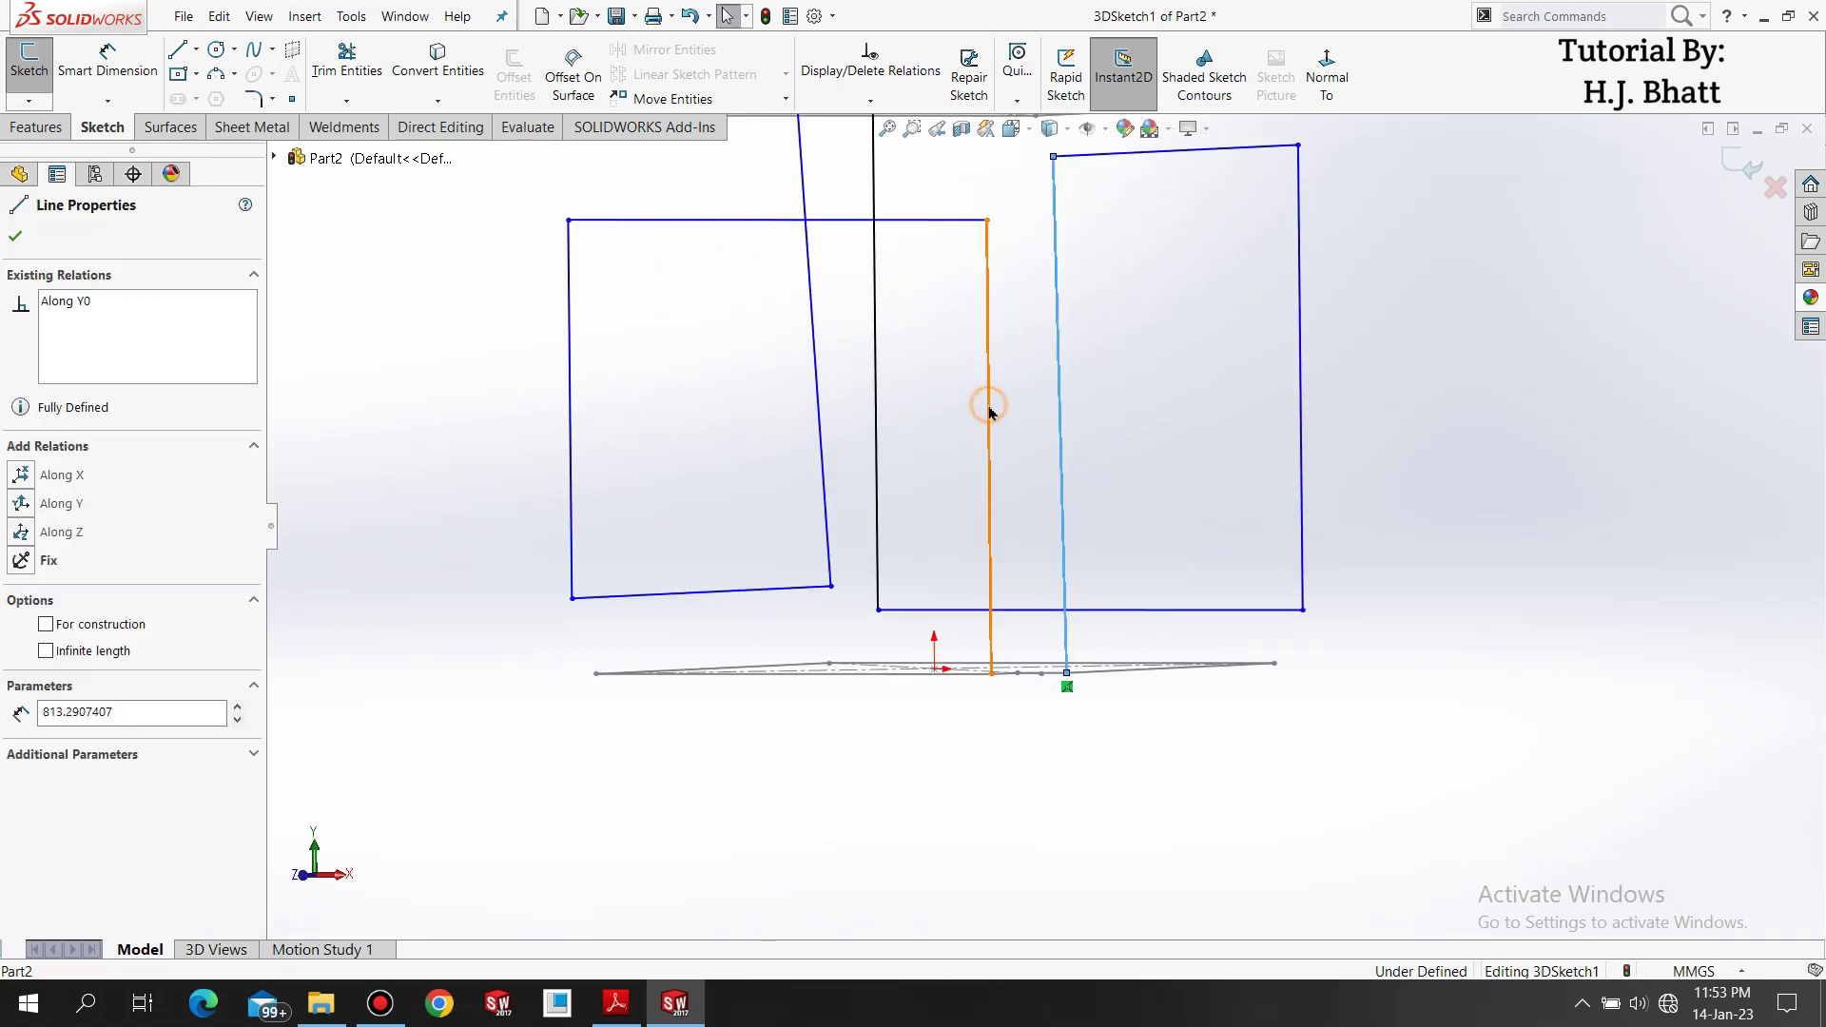
click(989, 409)
ctrl+click(1062, 430)
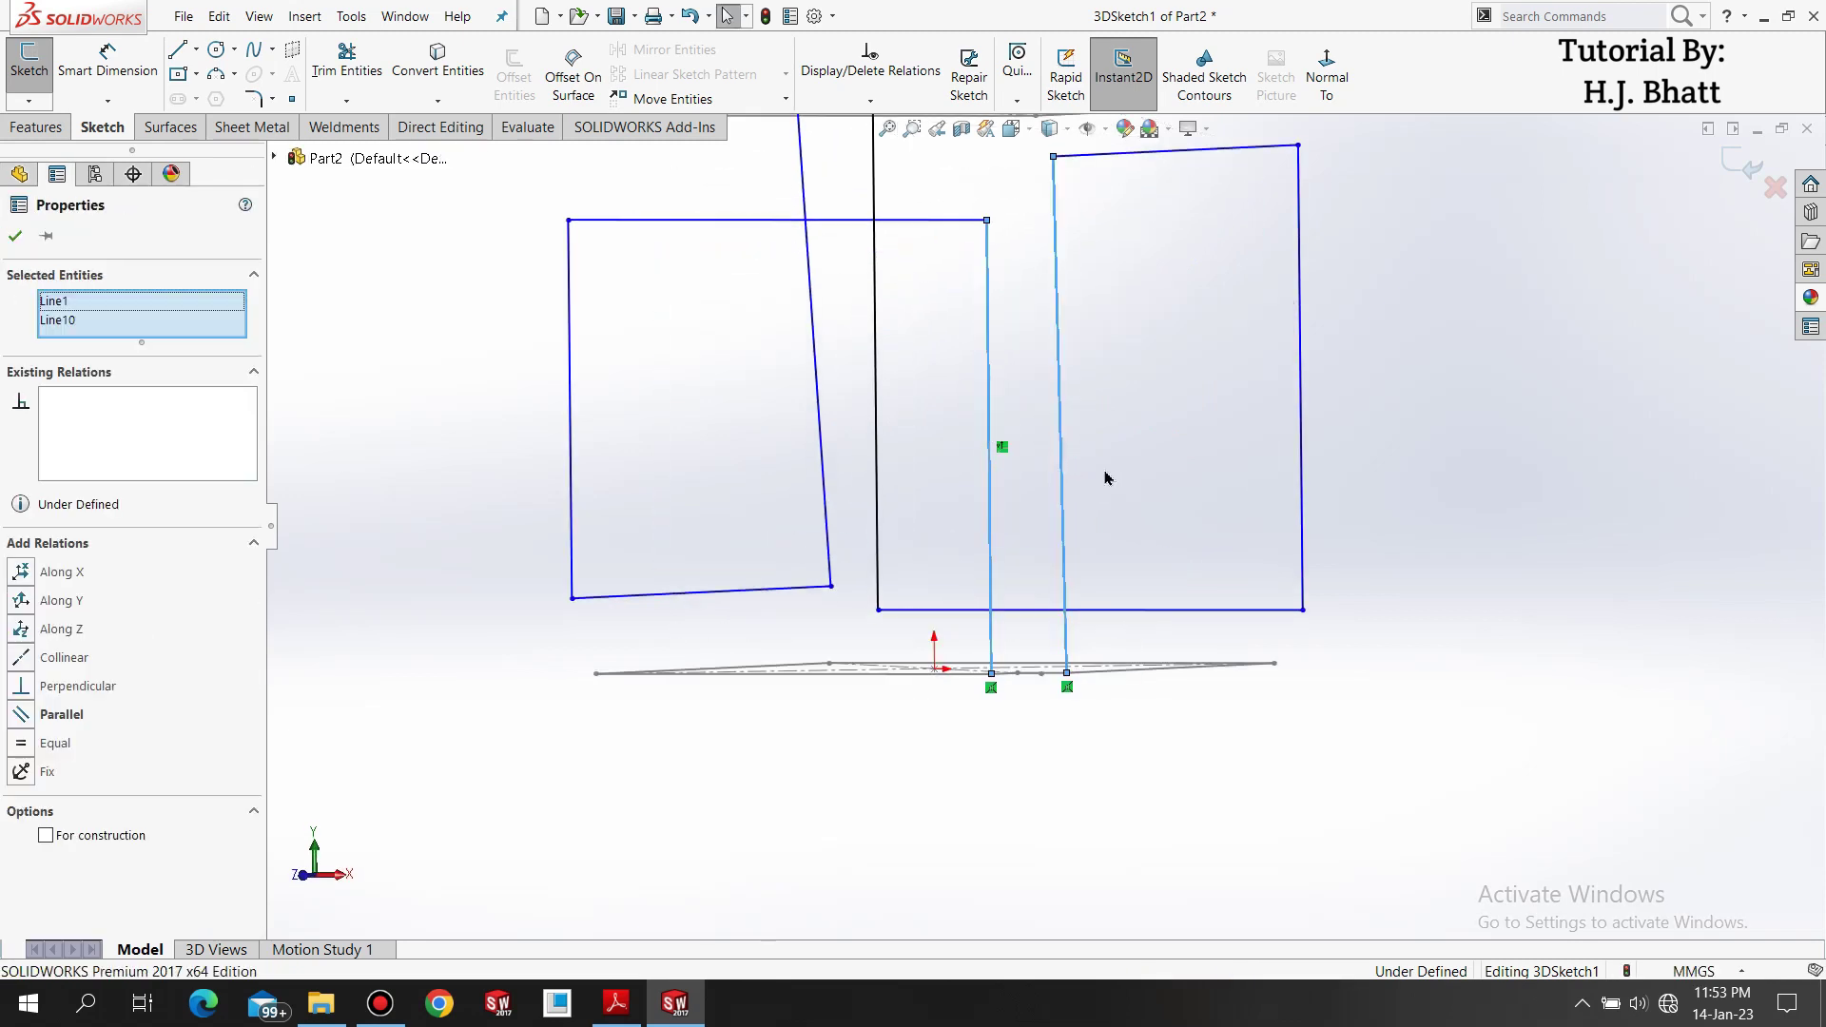
key(z)
key(z)
Add the remaining upright and outer edges and apply Along Y to all six.
click(934, 448)
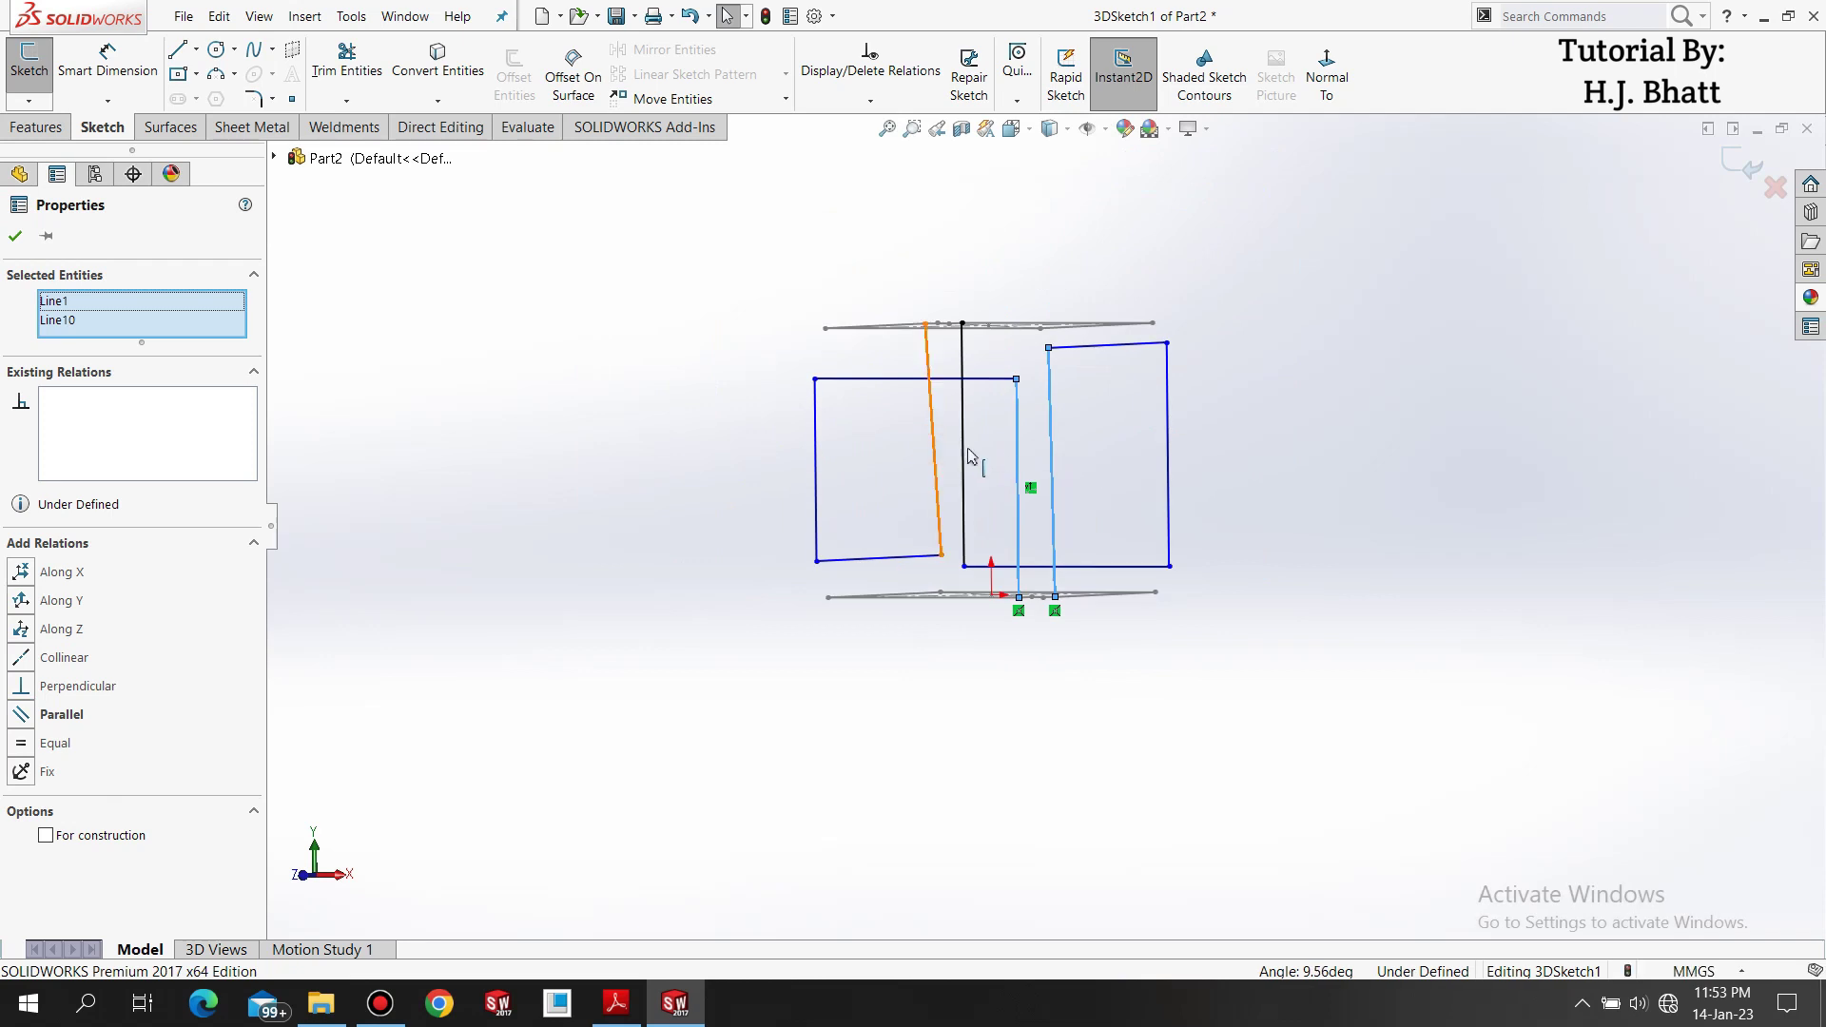
ctrl+click(963, 502)
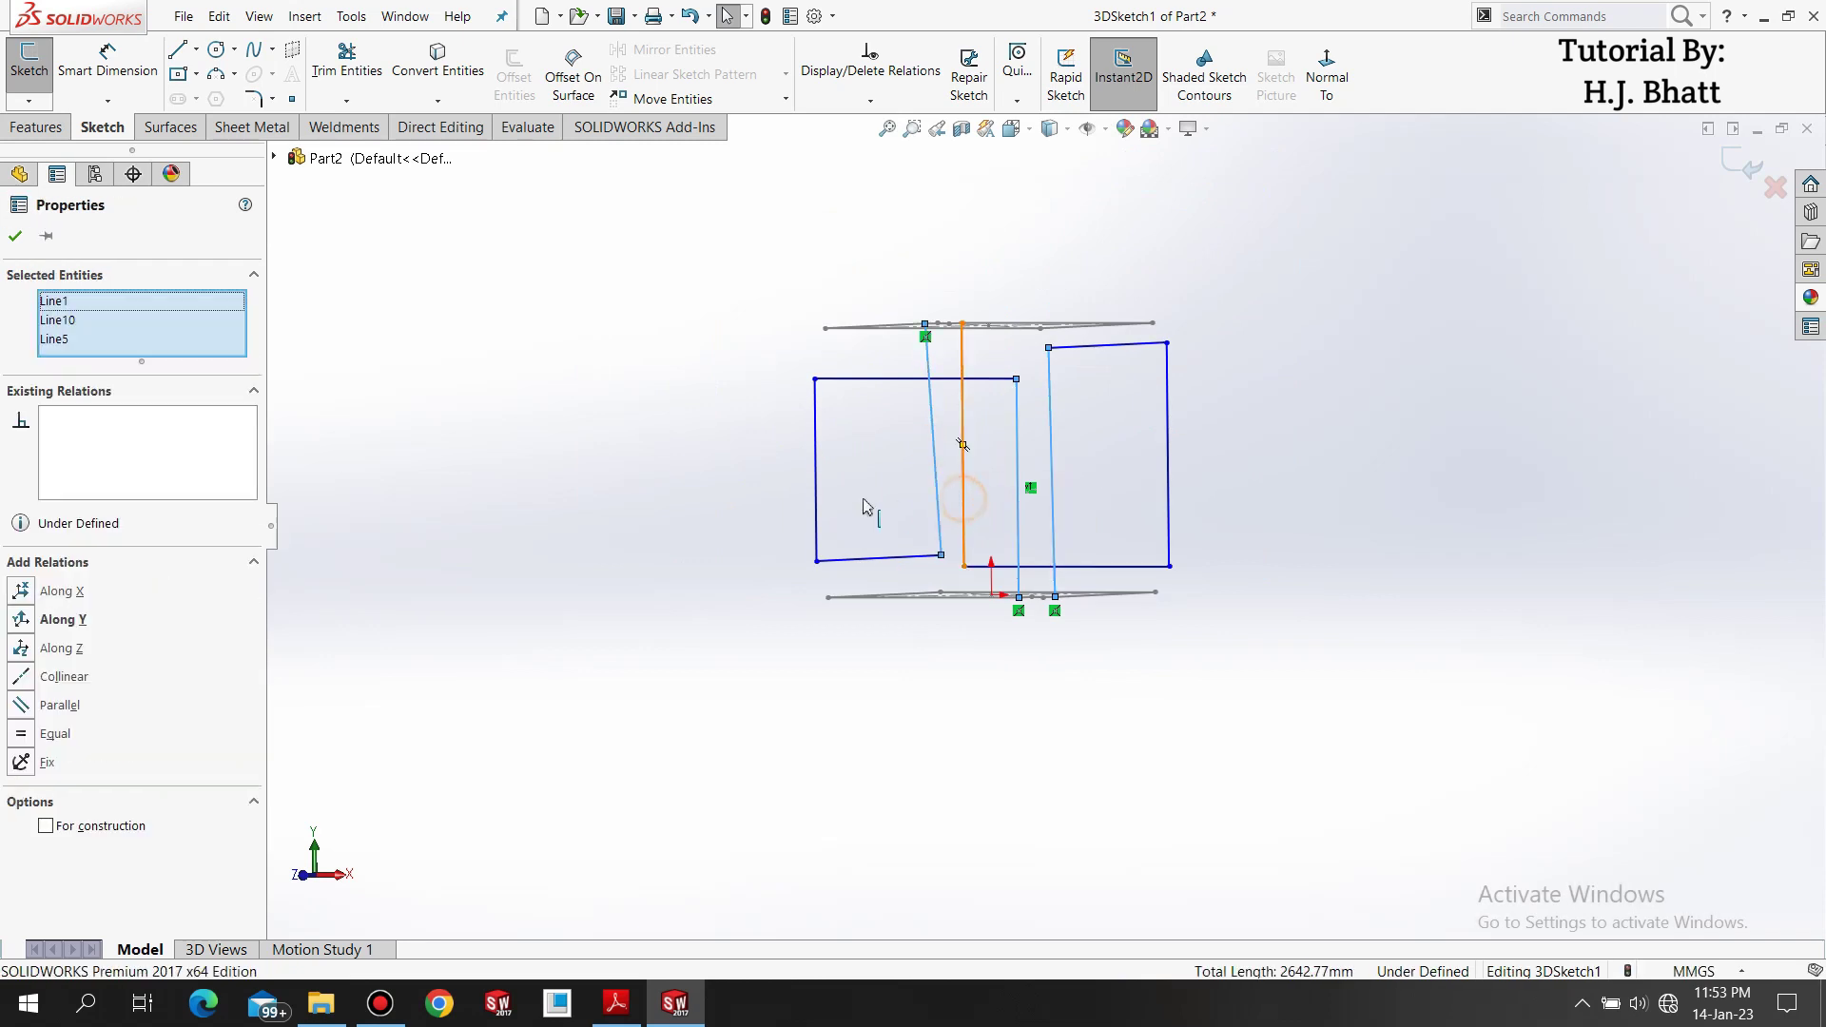
click(817, 513)
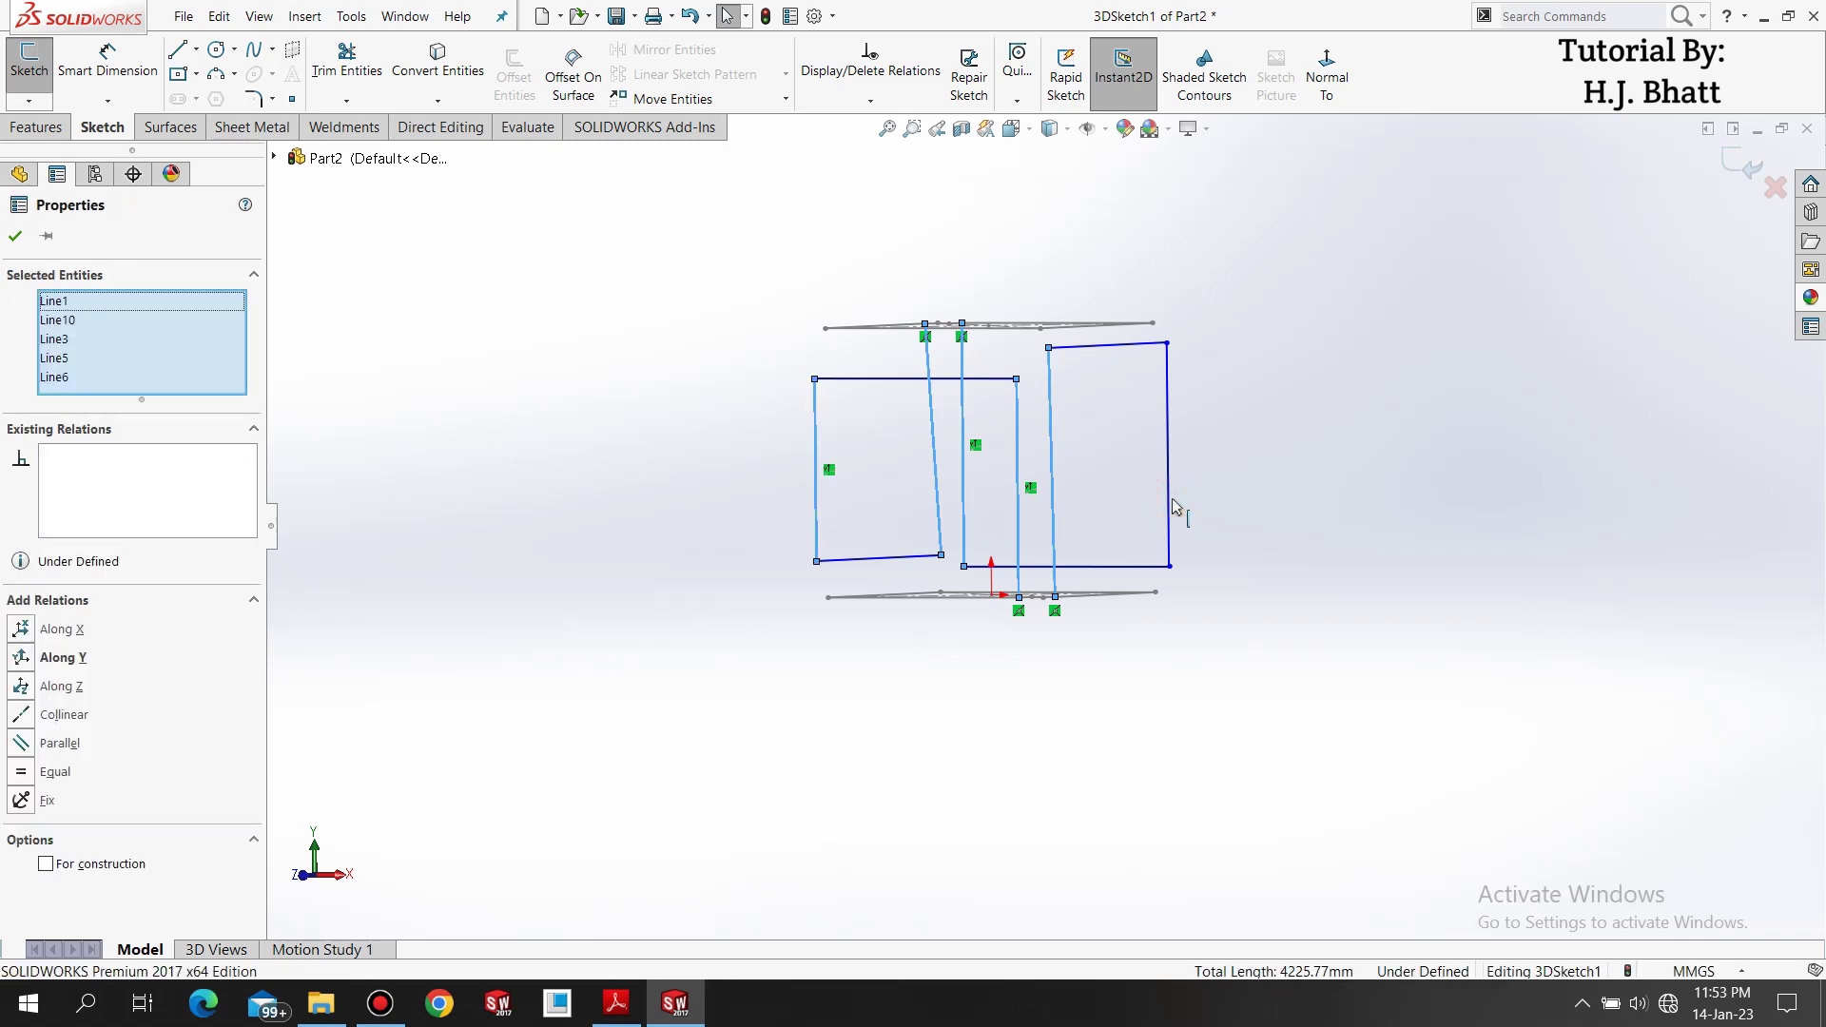
ctrl+click(1176, 507)
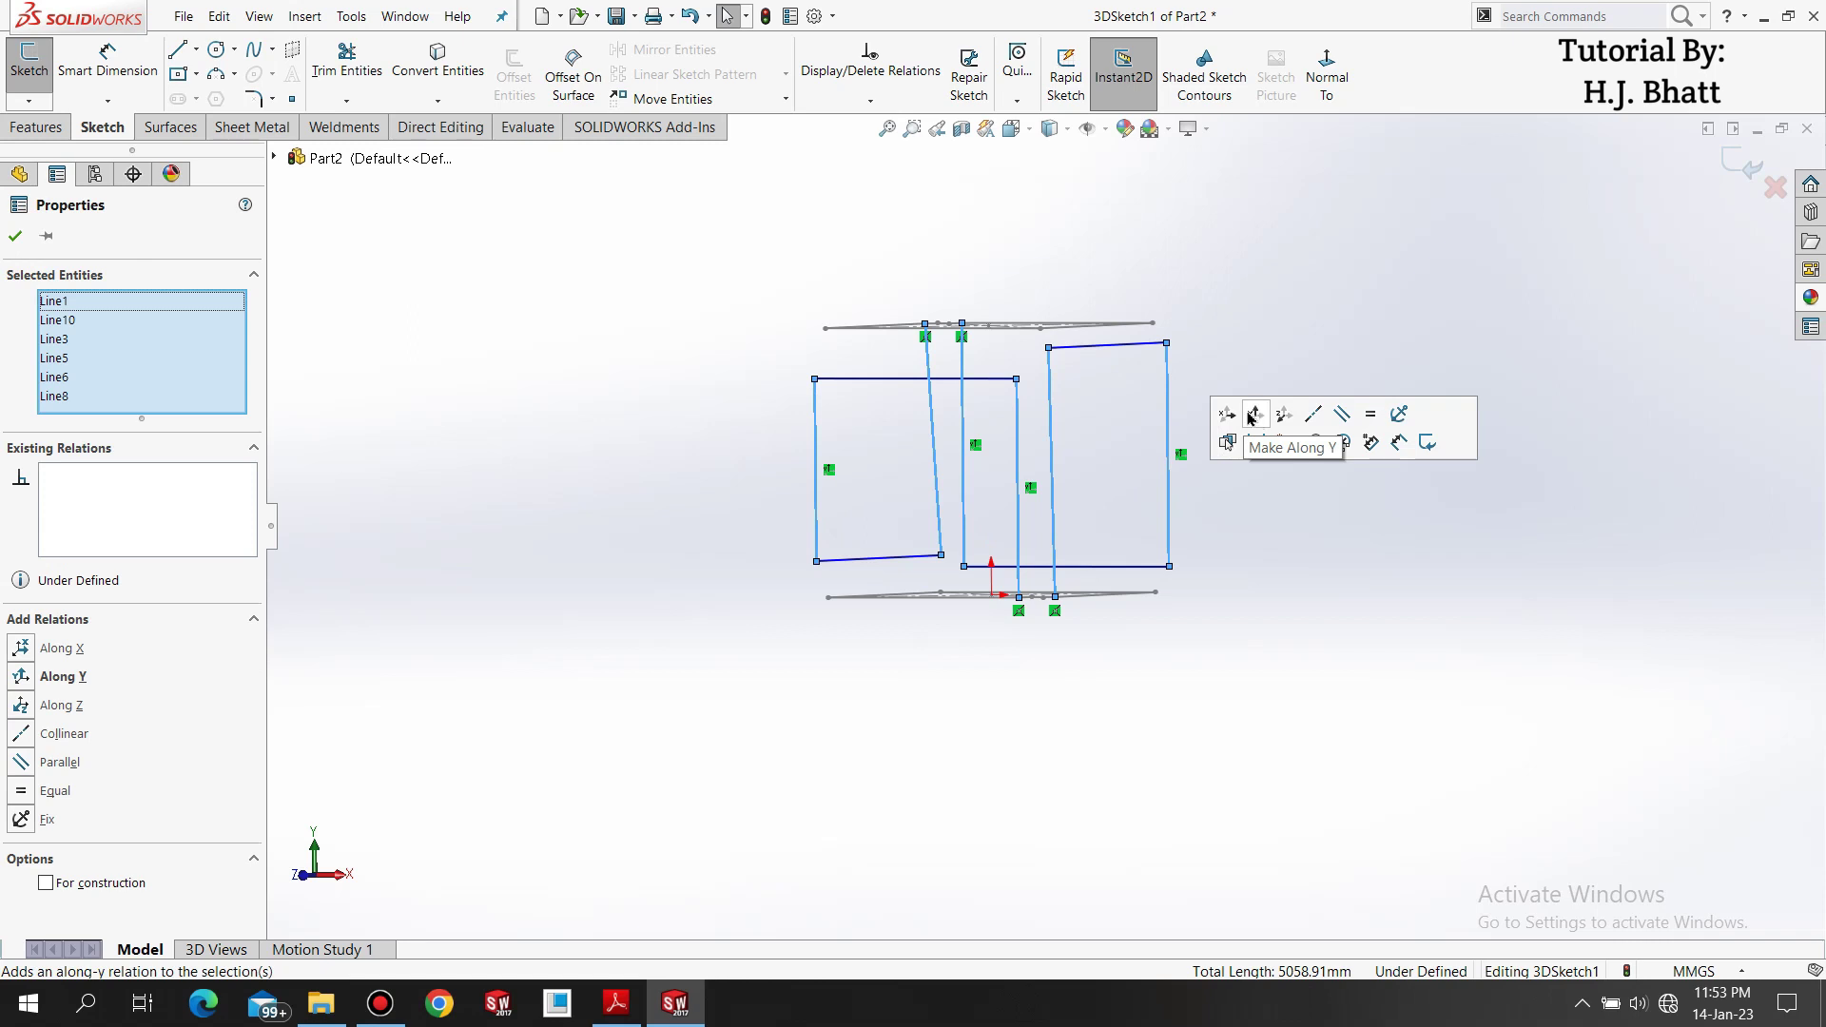
click(1255, 414)
click(1229, 328)
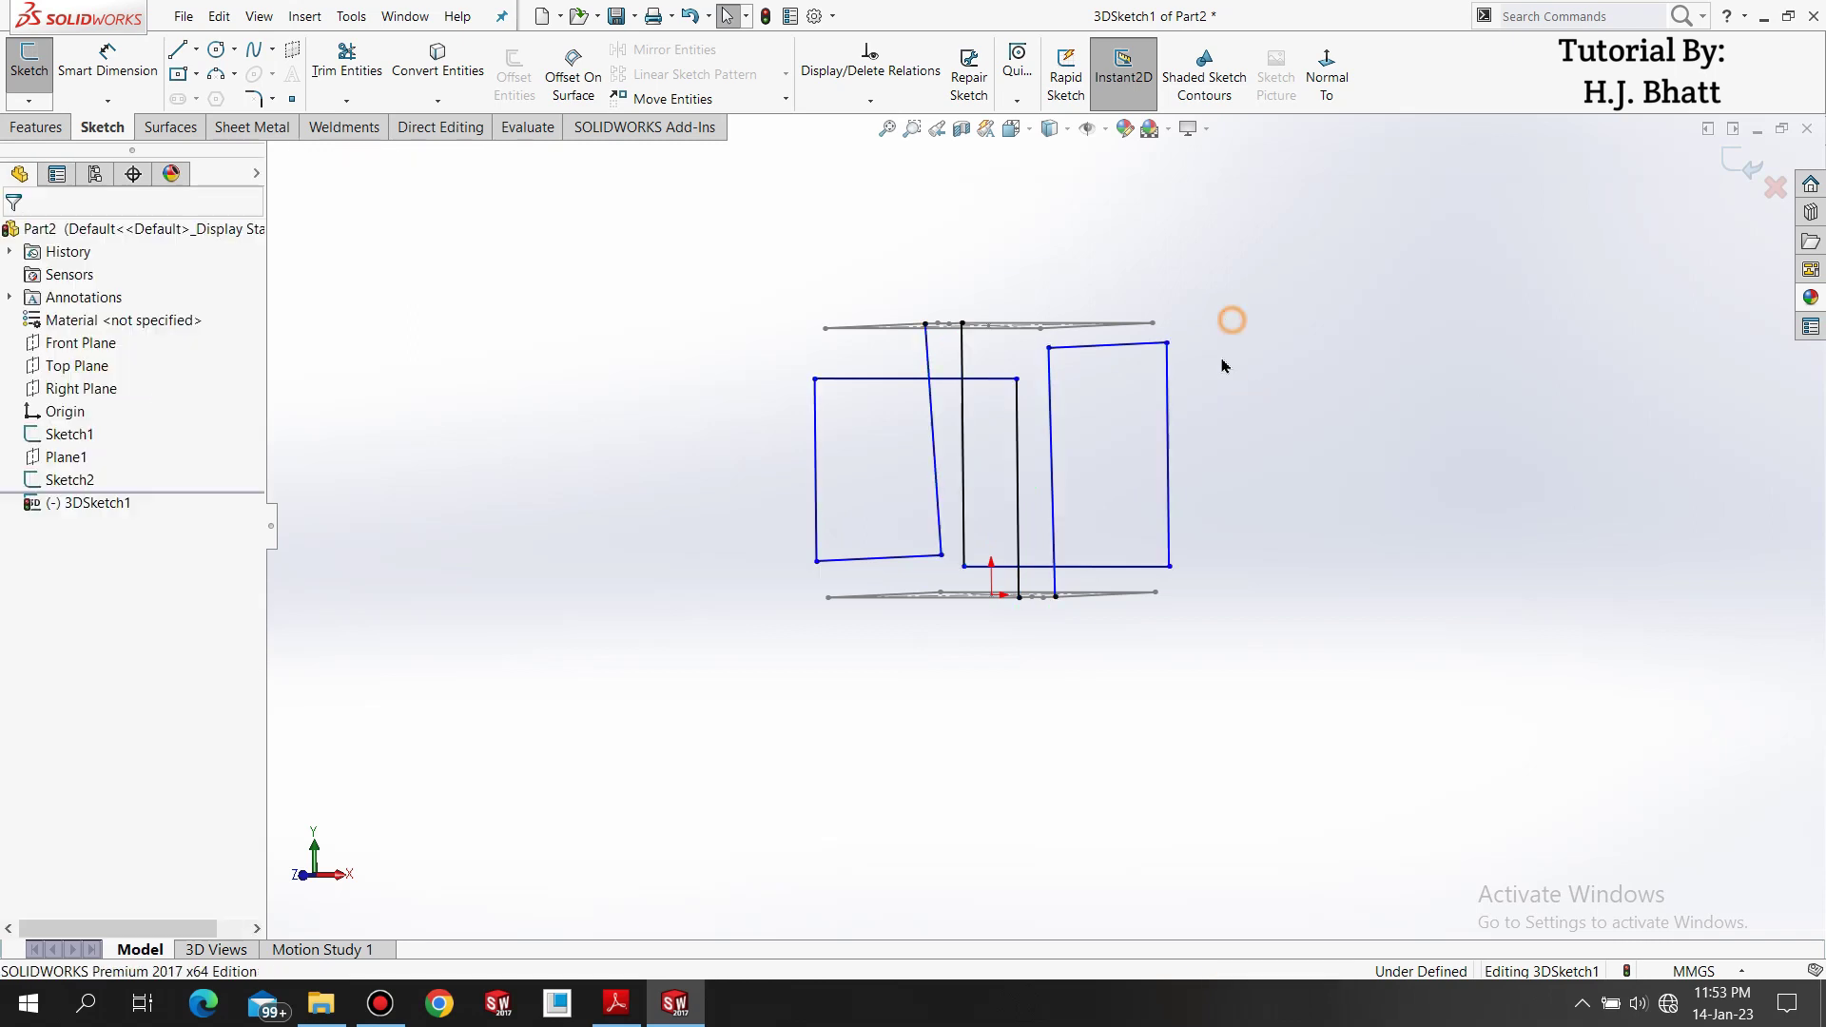
Dimension the middle upright edge to 850 mm.
mouse_move(1043, 483)
middle_down()
mouse_move(1059, 522)
mouse_move(1045, 531)
middle_up()
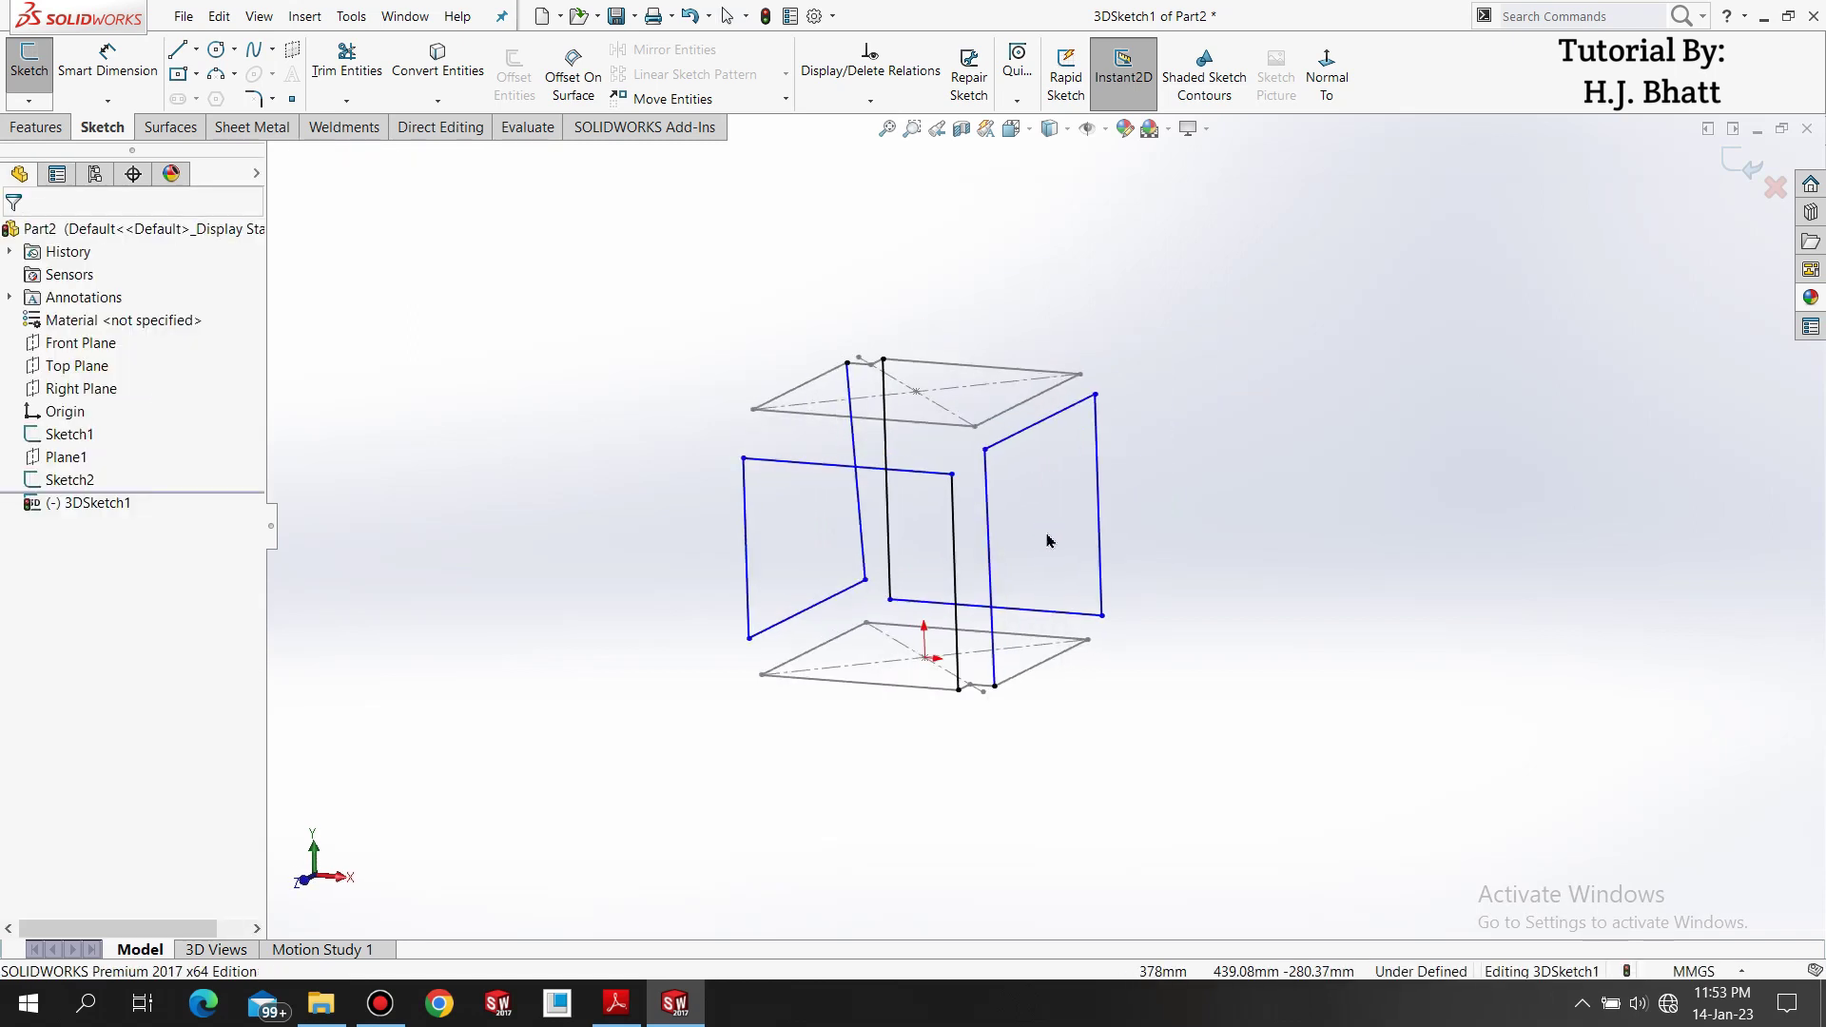
scroll(1047, 540, down, 3)
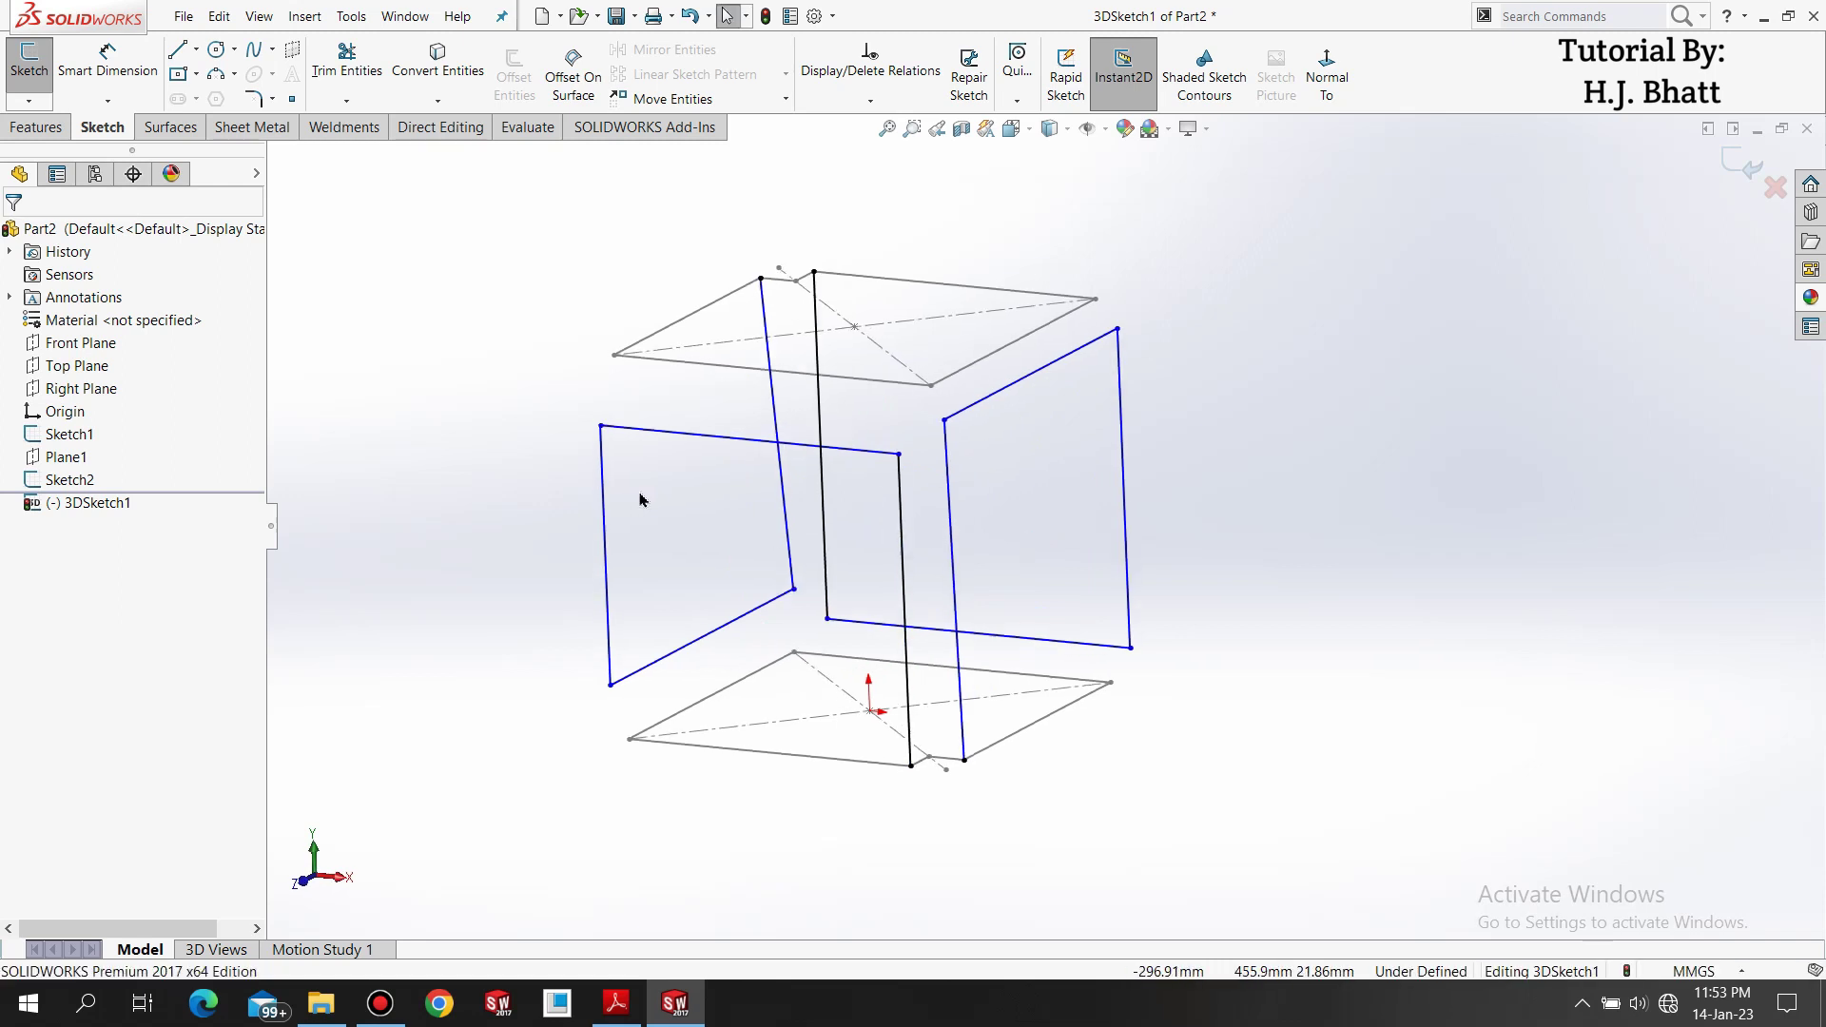
key(d)
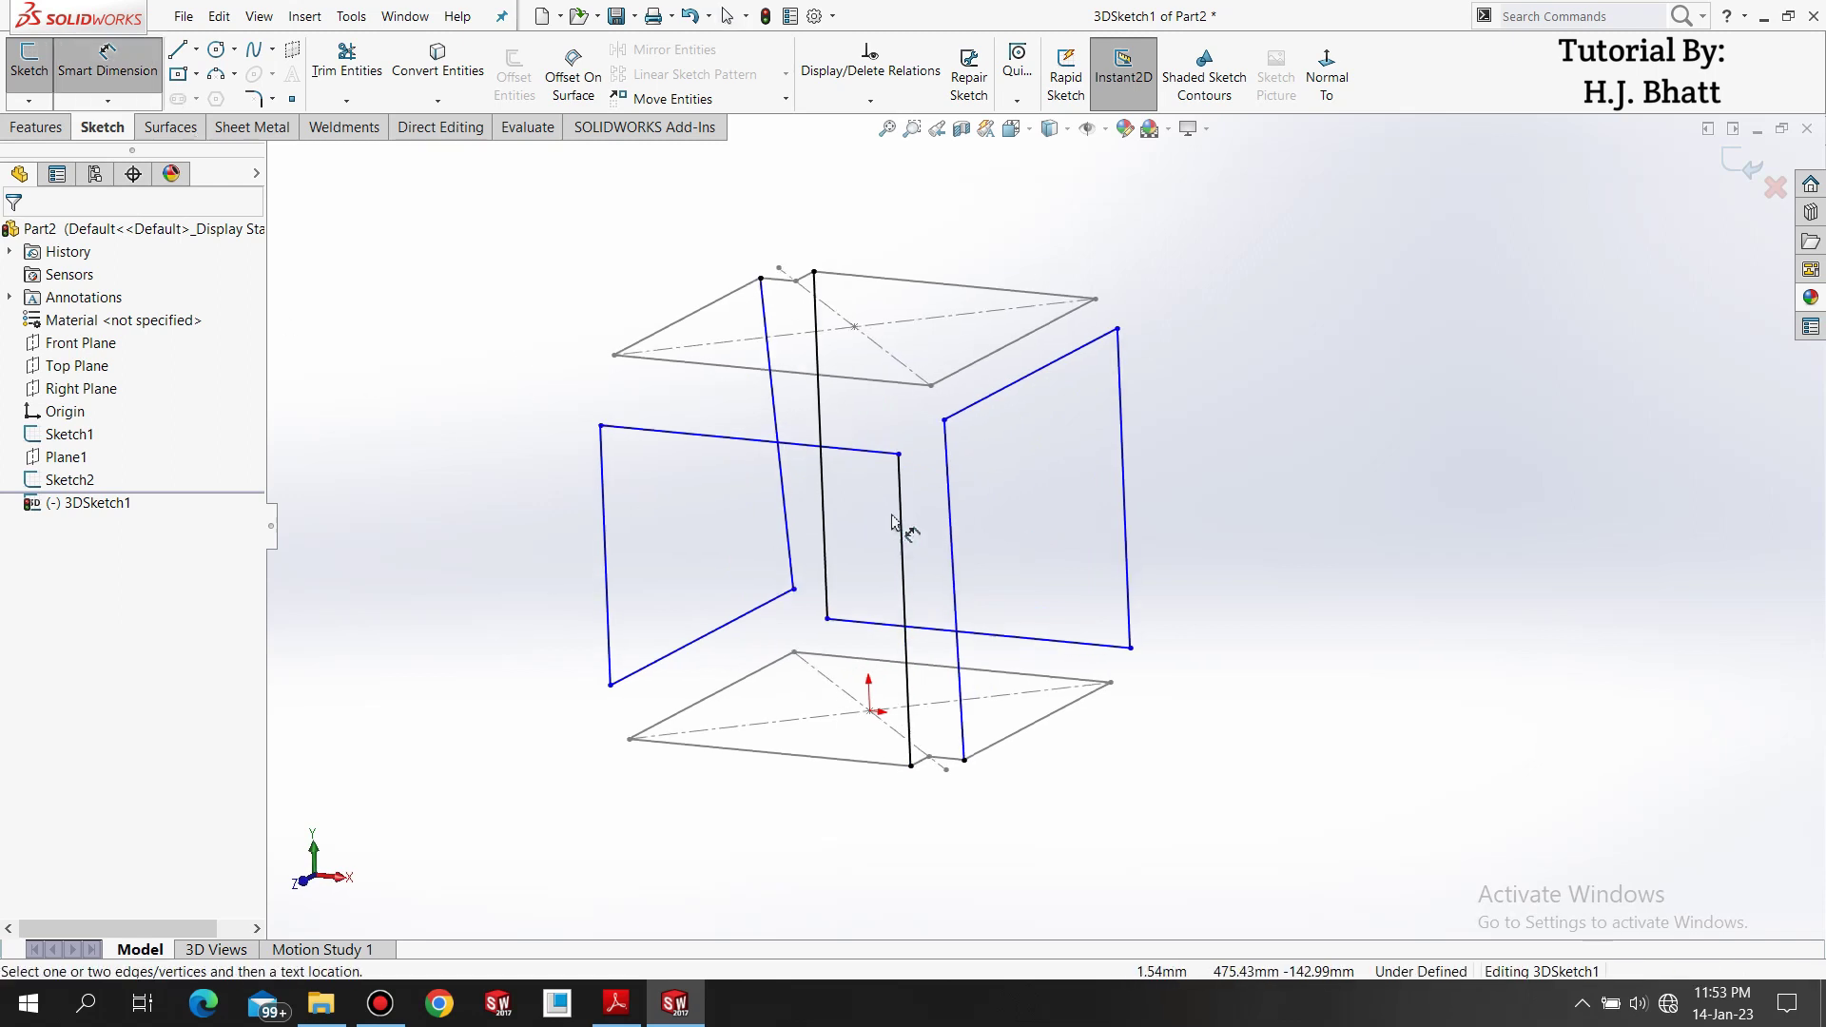
click(900, 520)
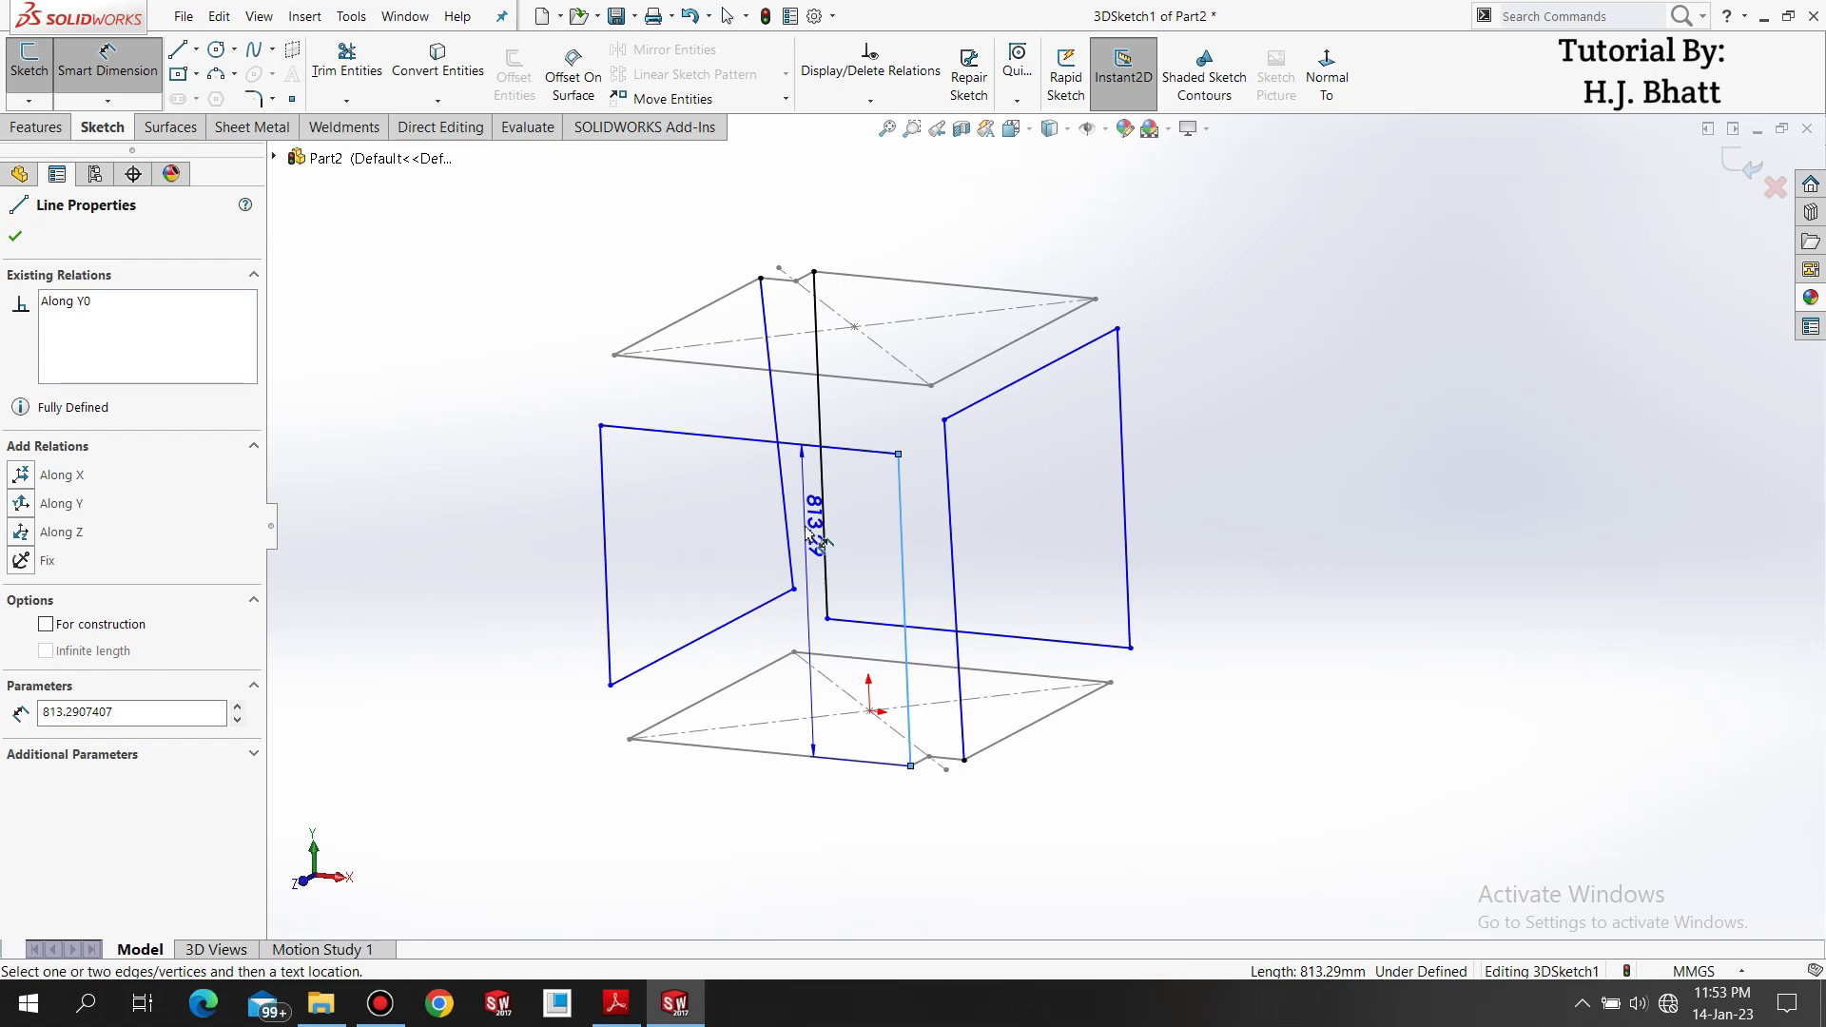
click(814, 537)
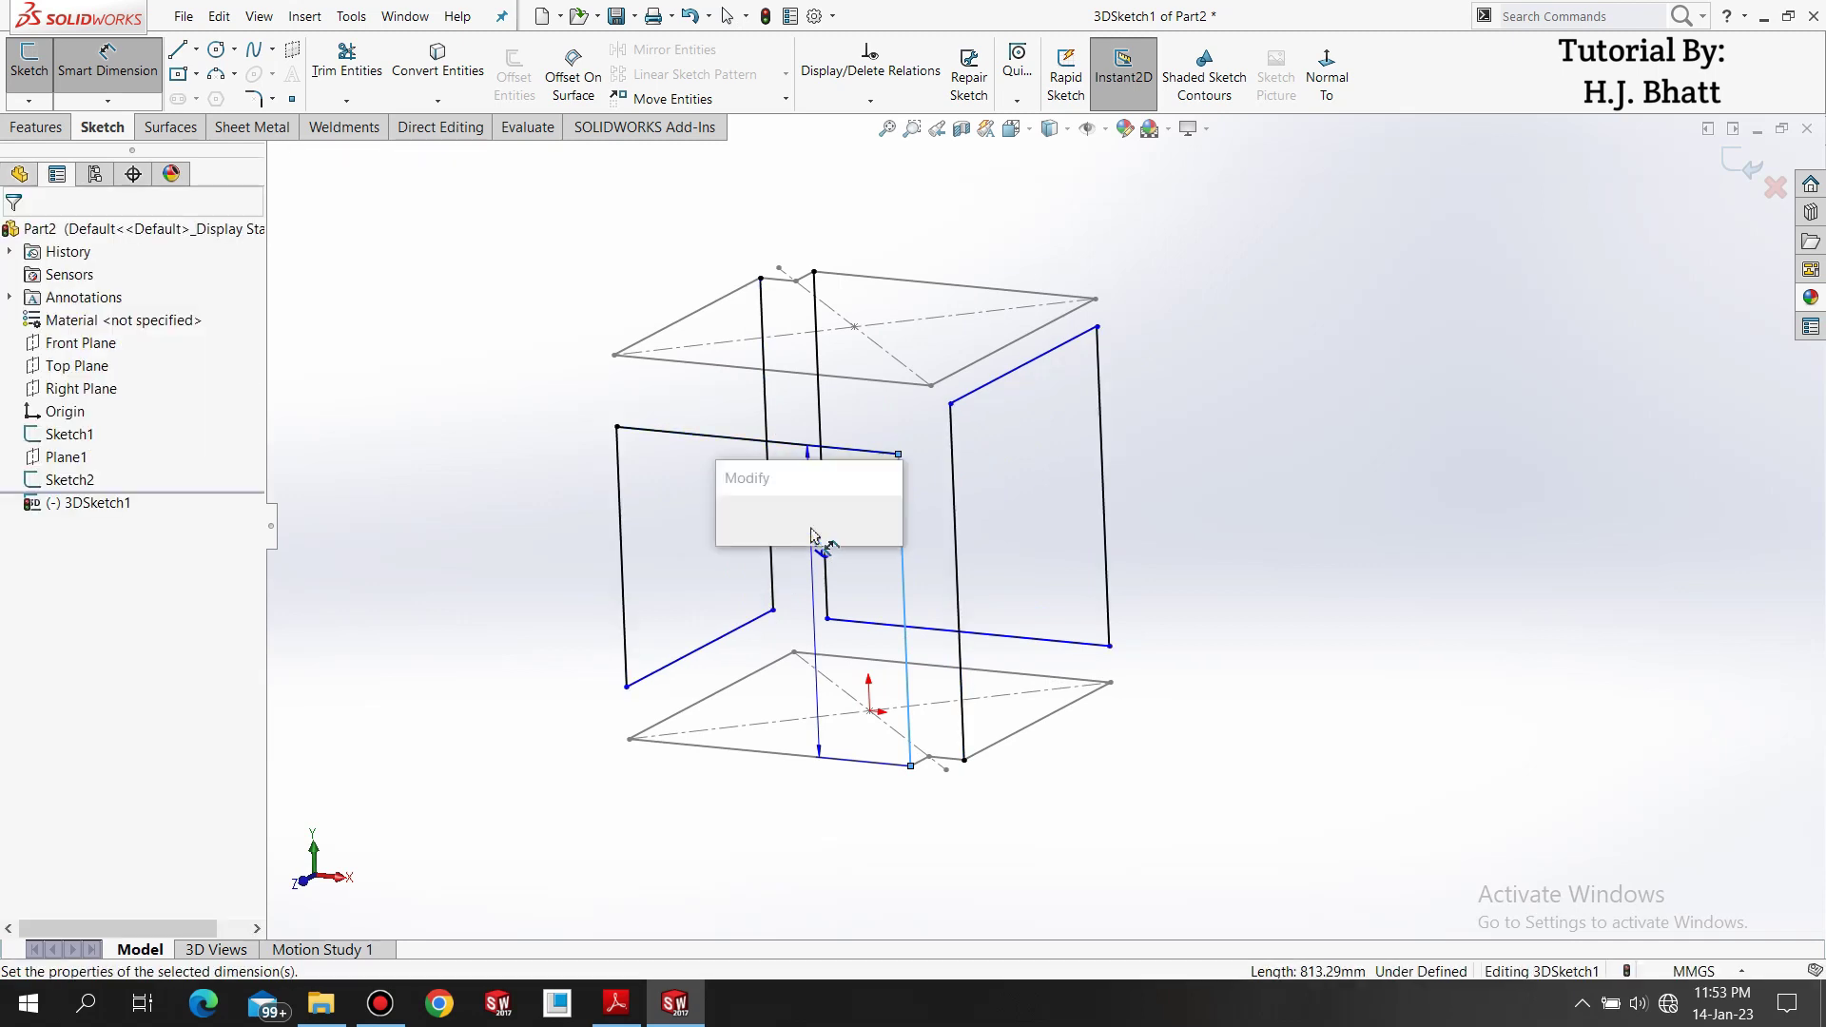
text(850)
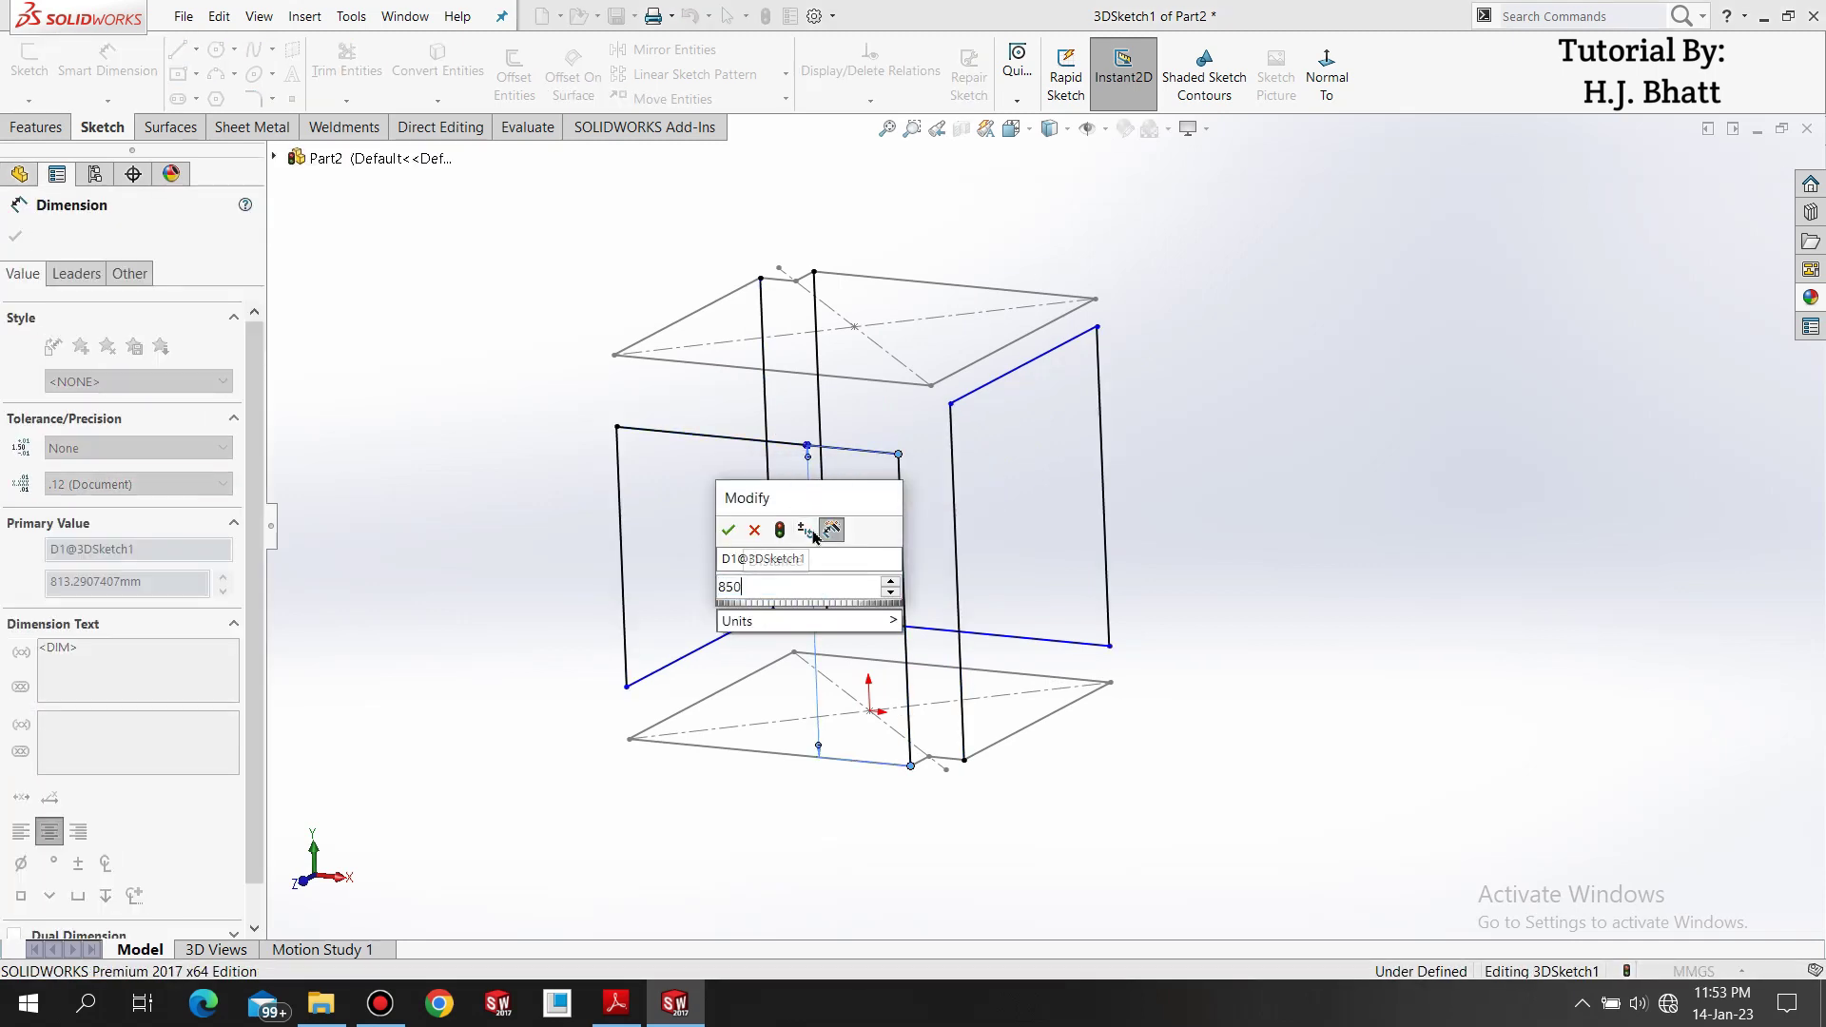
key(Return)
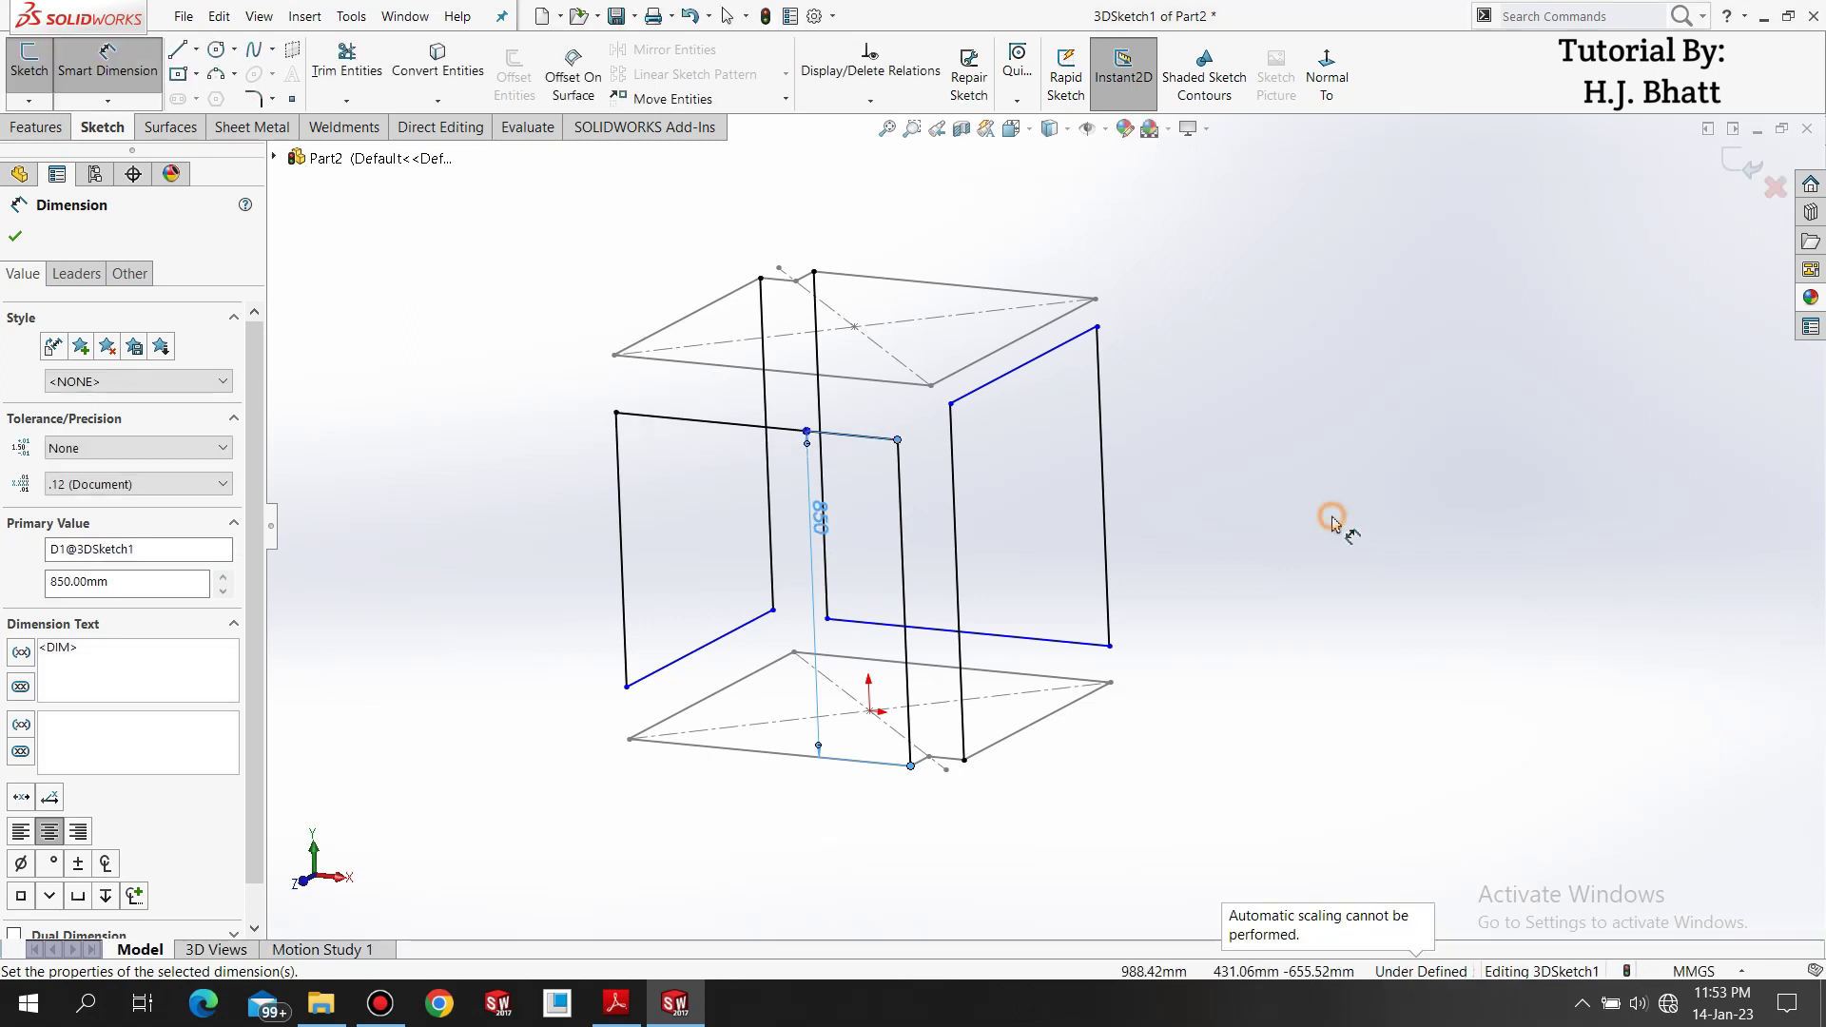
click(1332, 522)
Dimension a second upright edge to 850 mm, changing it from 864.68 mm.
mouse_move(861, 632)
middle_down()
mouse_move(979, 490)
mouse_move(1102, 549)
mouse_move(1182, 485)
mouse_move(863, 544)
middle_up()
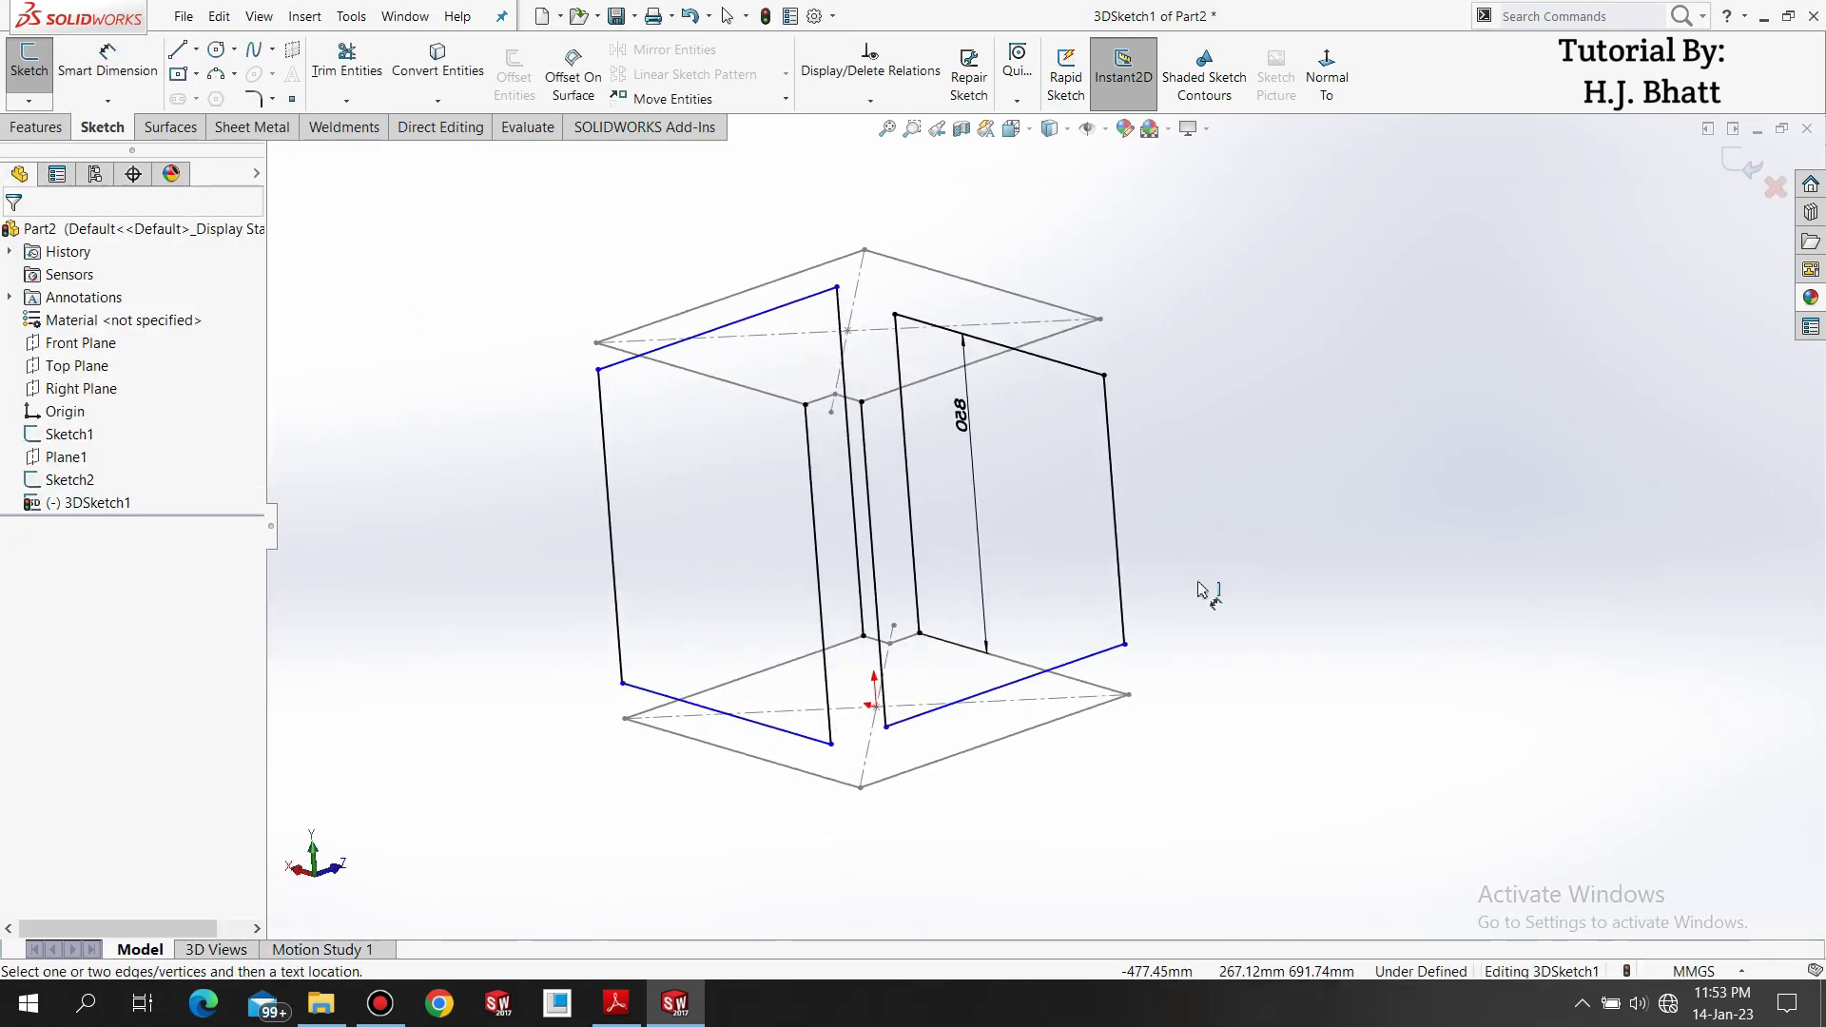
click(870, 525)
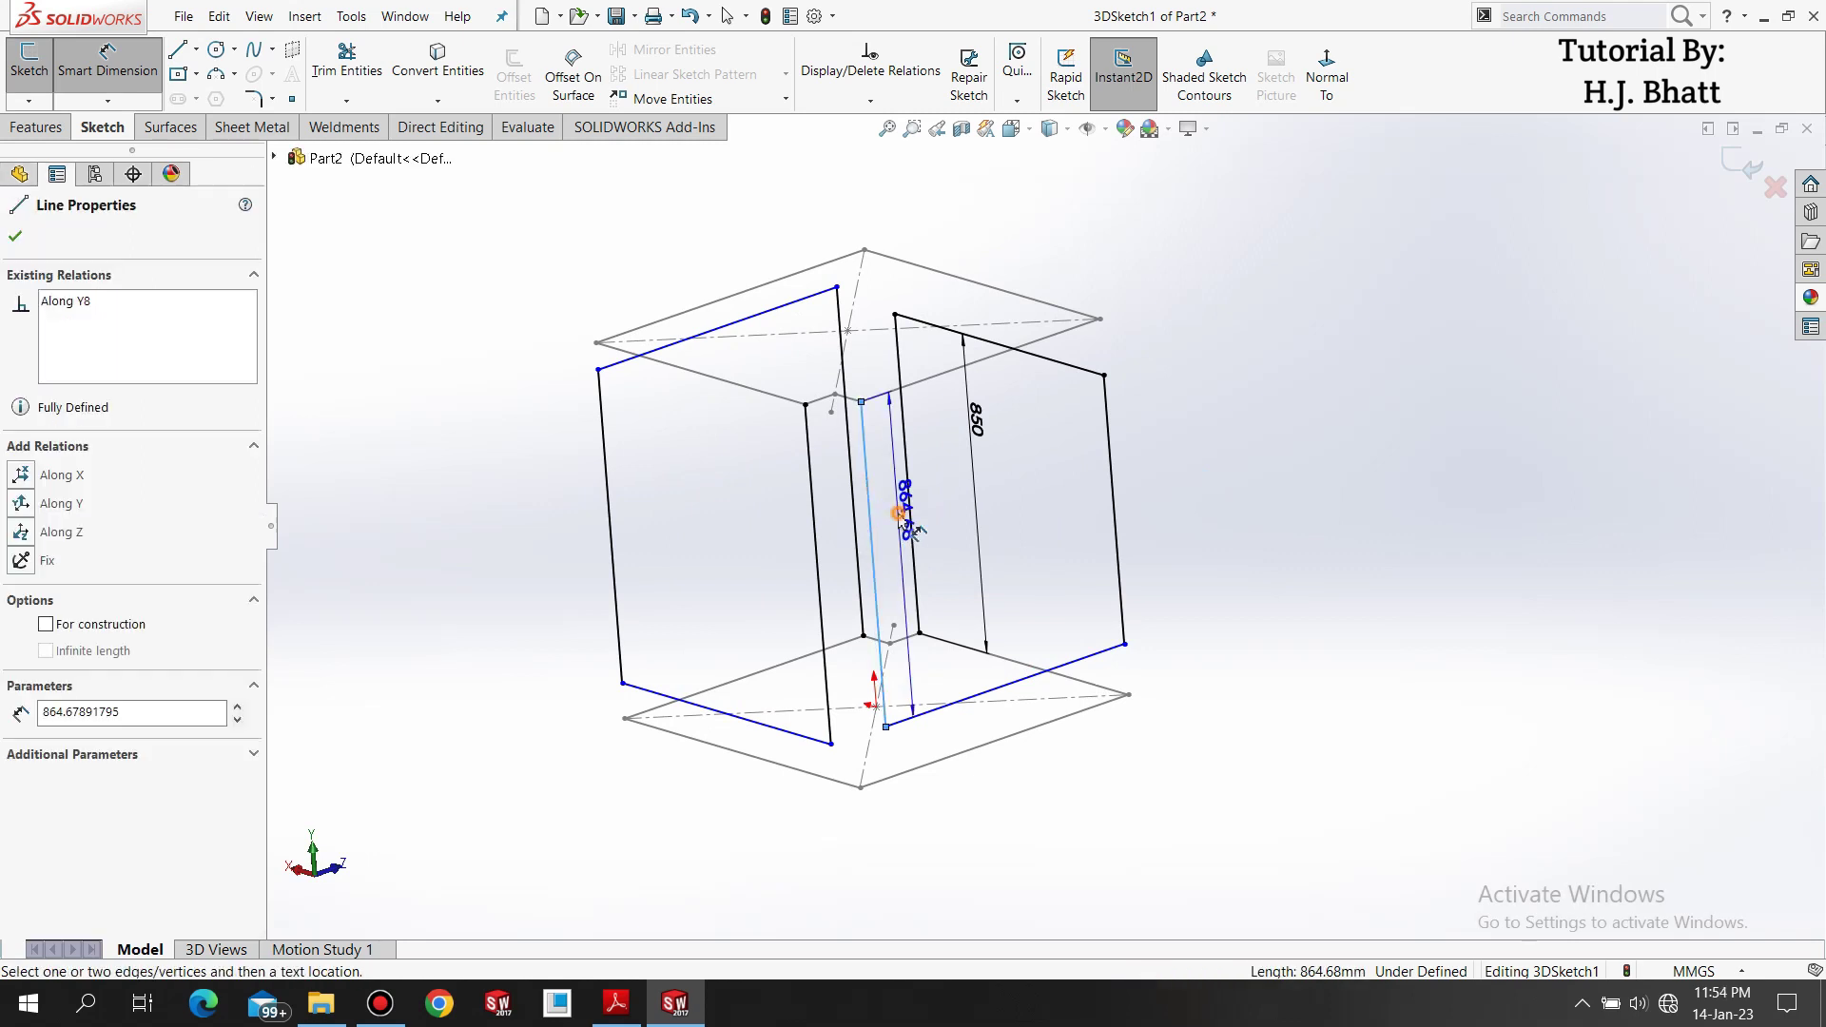
click(900, 517)
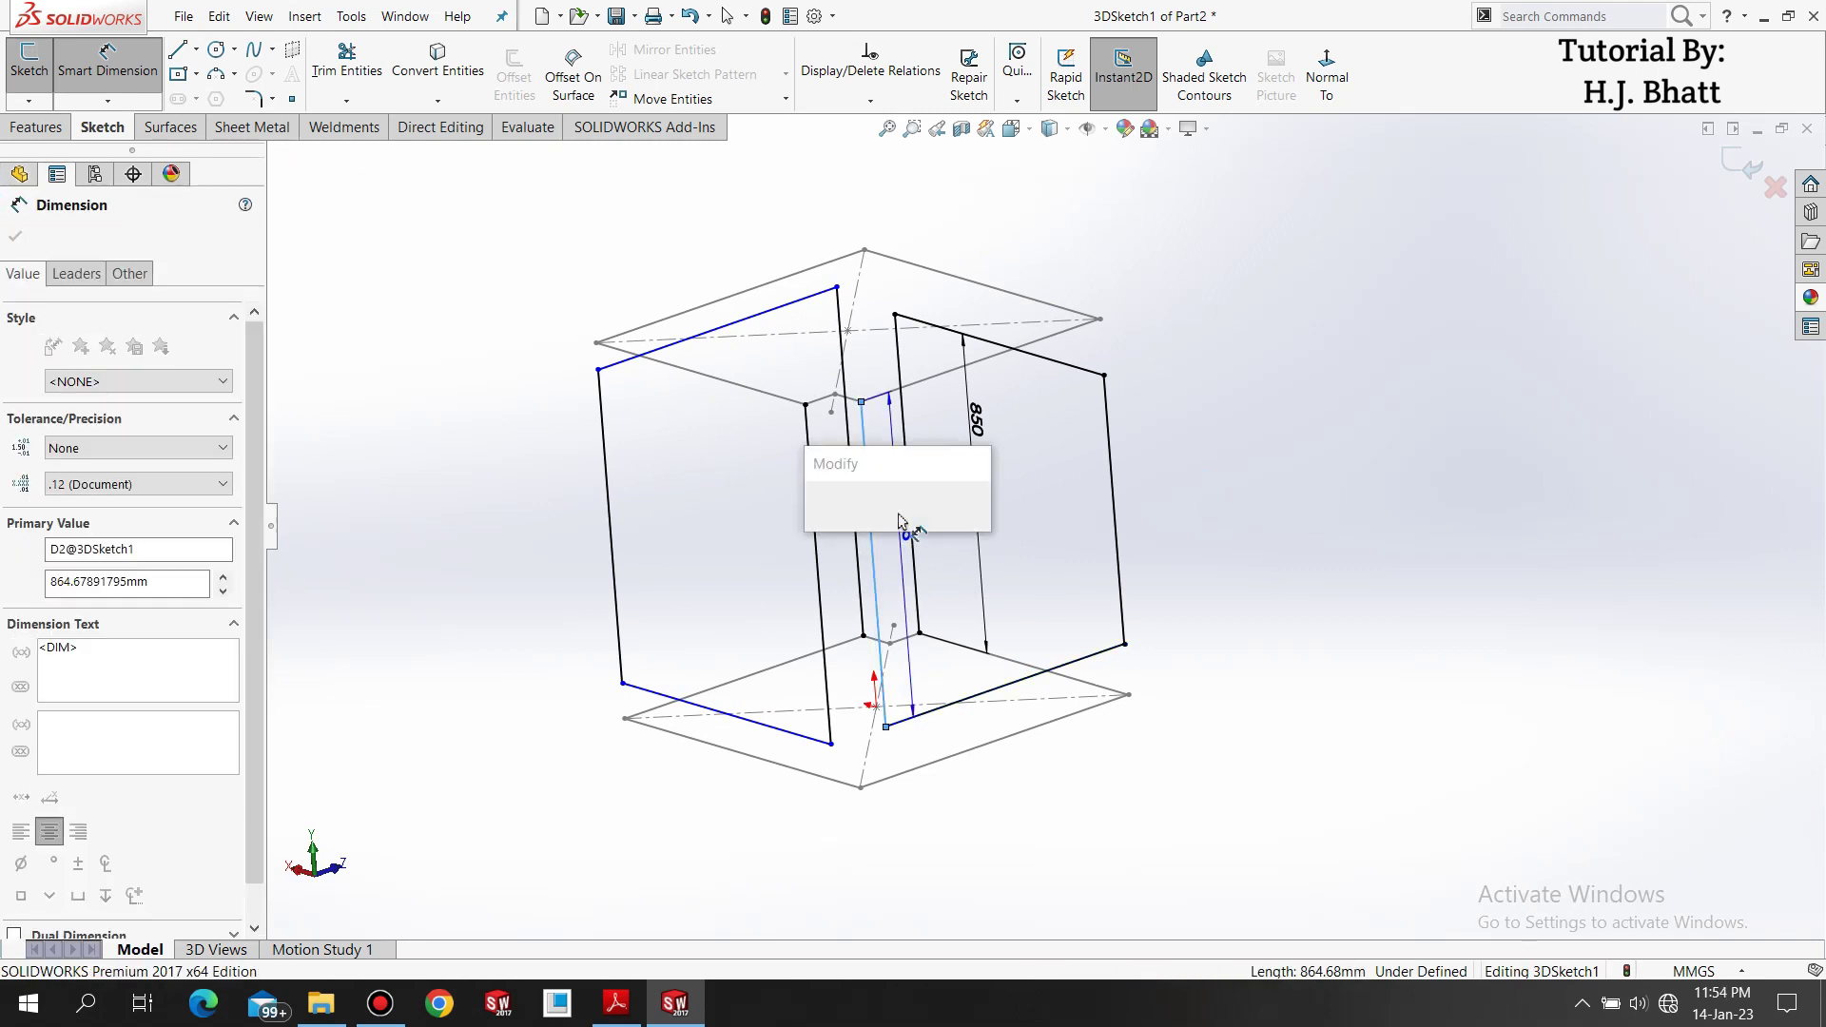
text(850)
key(Return)
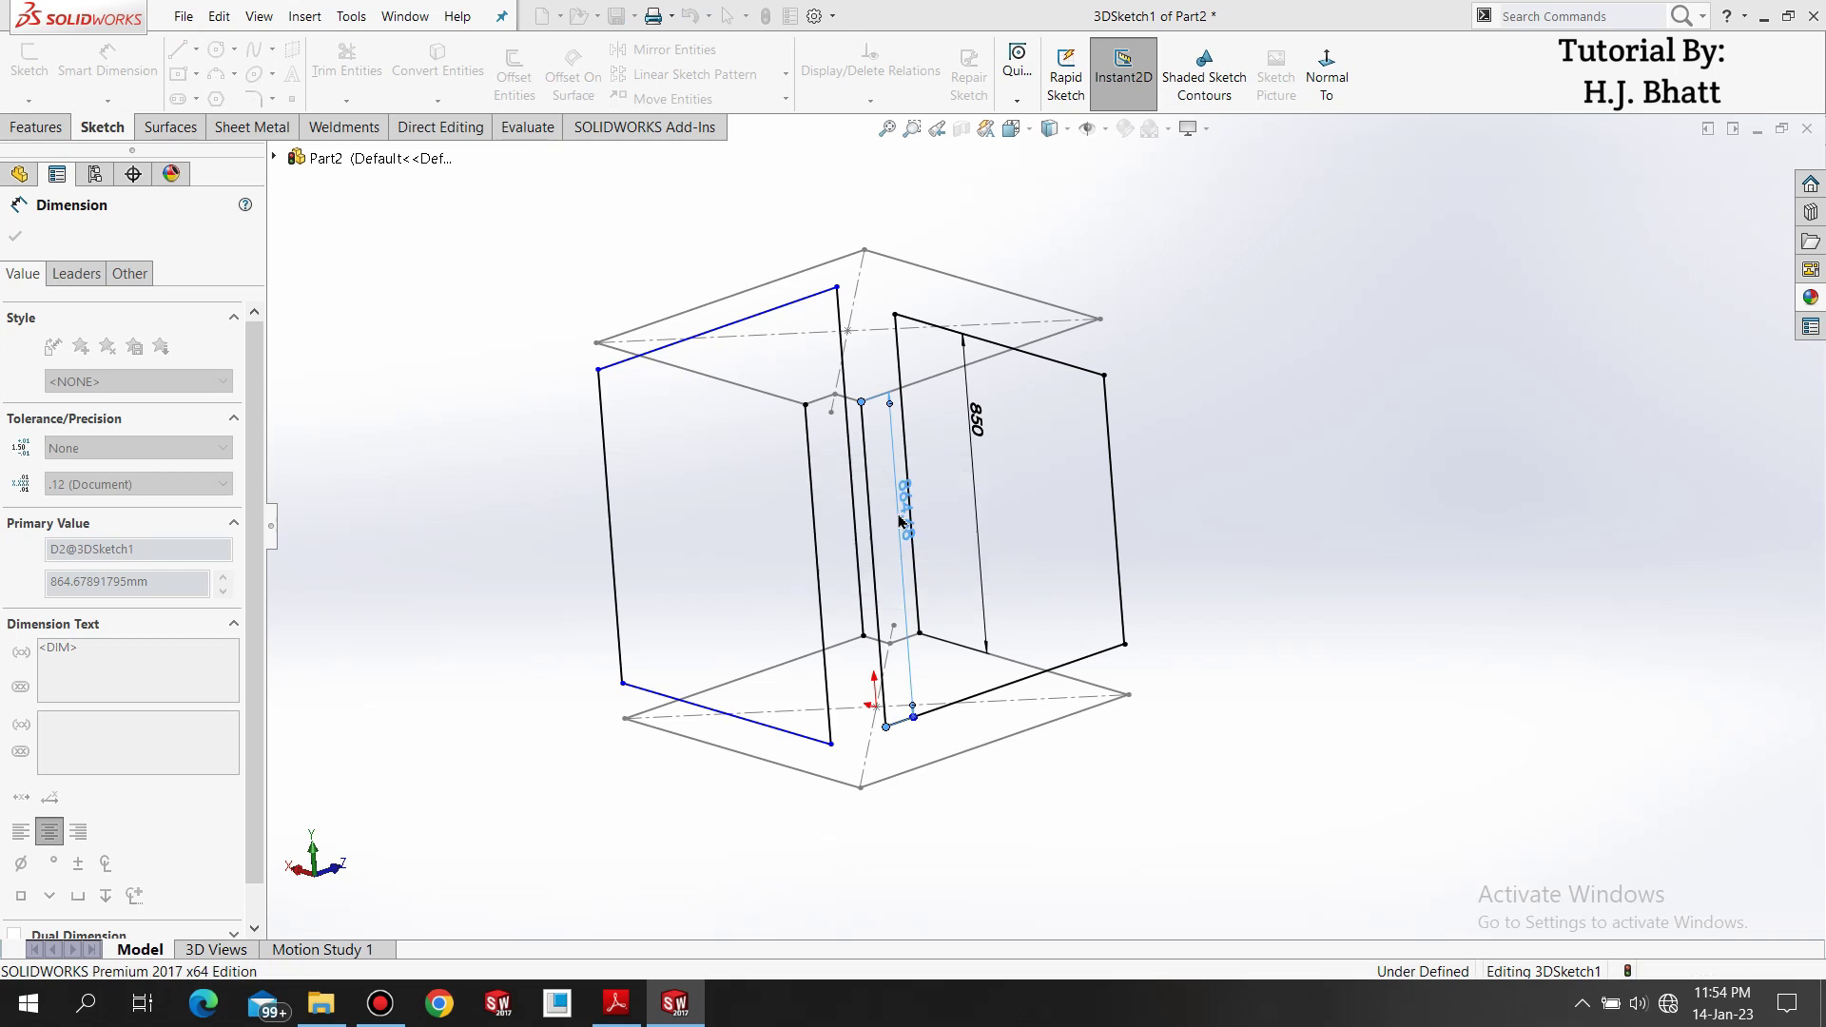
click(1177, 560)
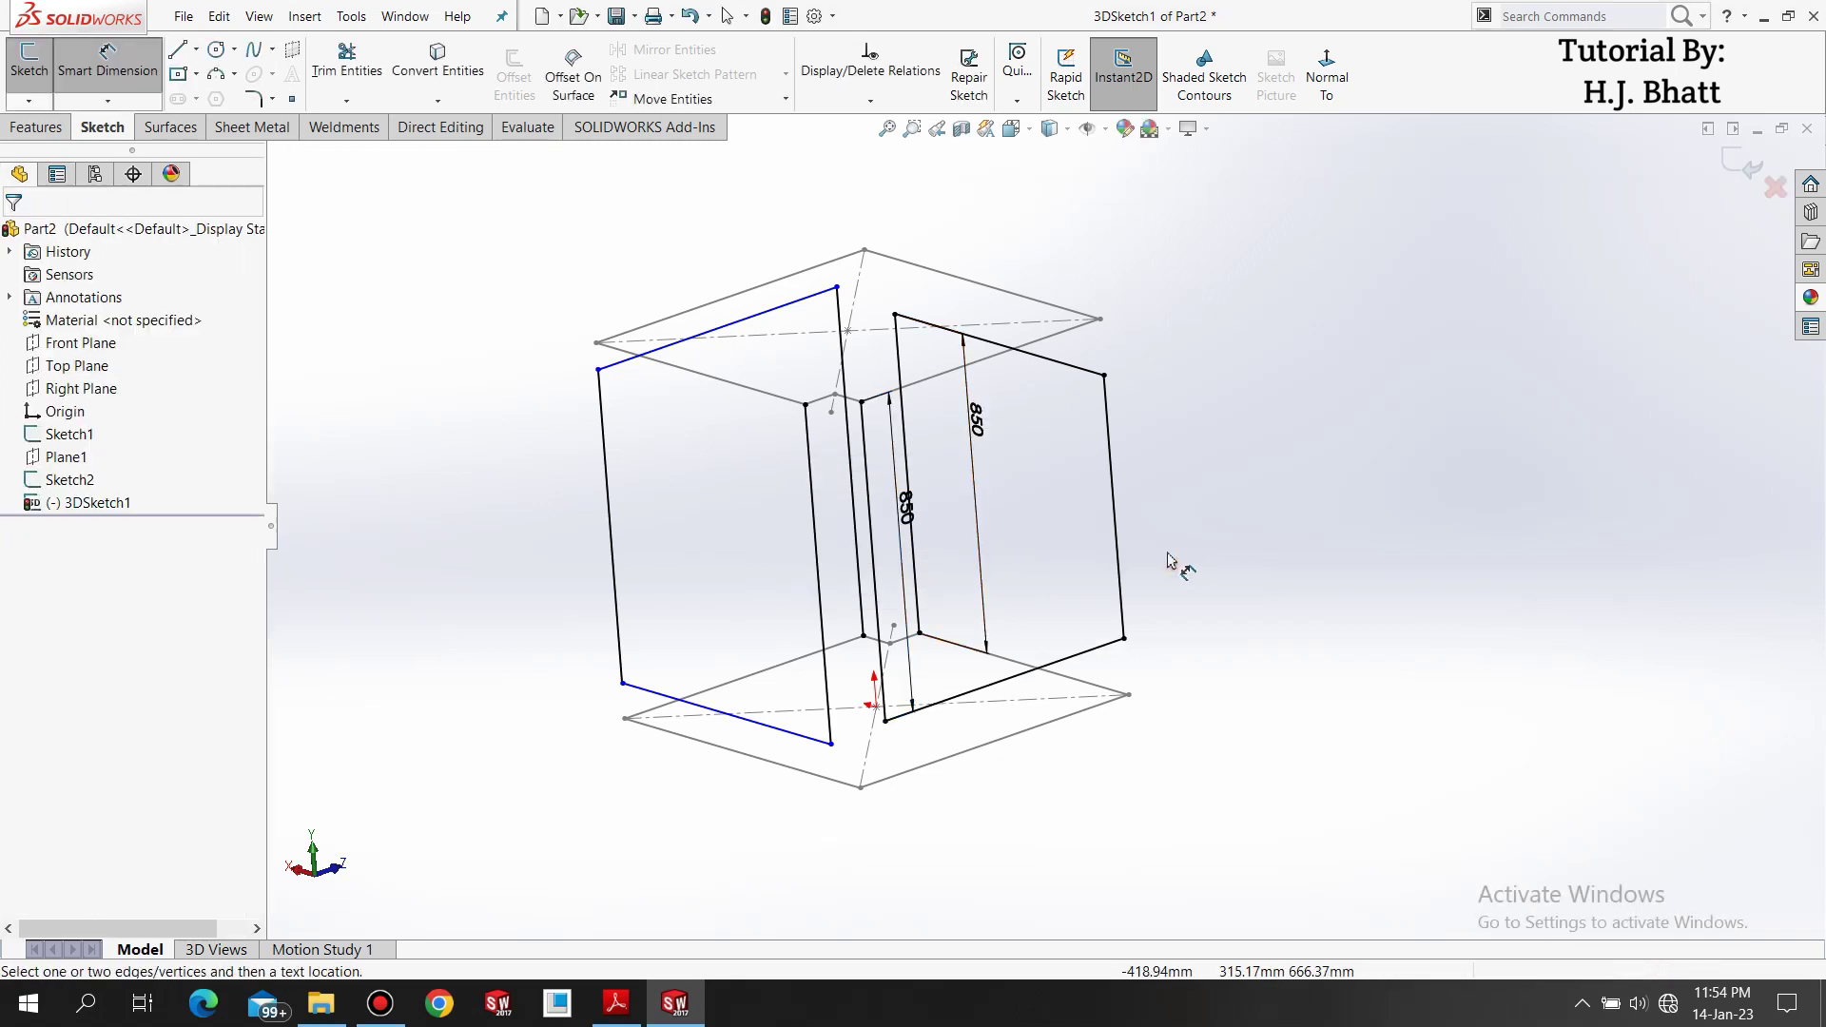
mouse_move(1174, 558)
middle_down()
mouse_move(983, 493)
mouse_move(789, 625)
mouse_move(856, 525)
mouse_move(844, 596)
mouse_move(852, 533)
middle_up()
Make Line1 equal in length to the dimensioned Line10.
key(Escape)
scroll(867, 516, down, 3)
click(789, 568)
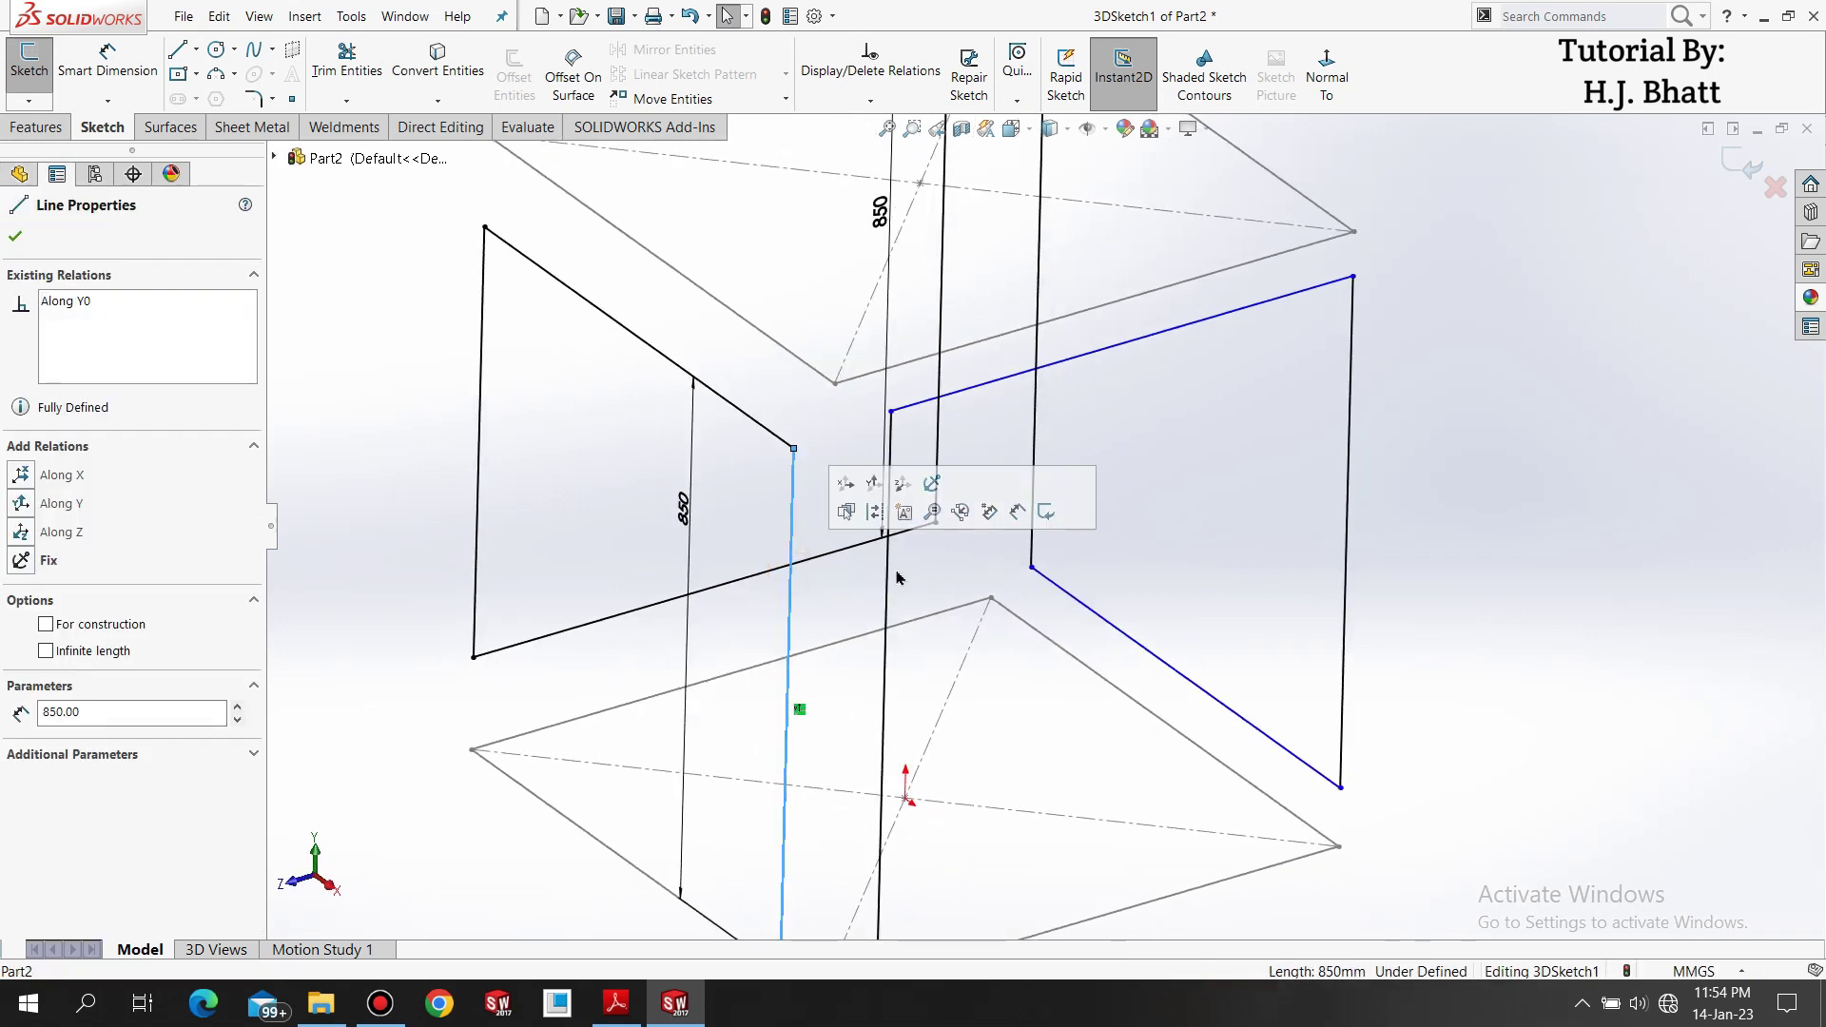
ctrl+click(904, 616)
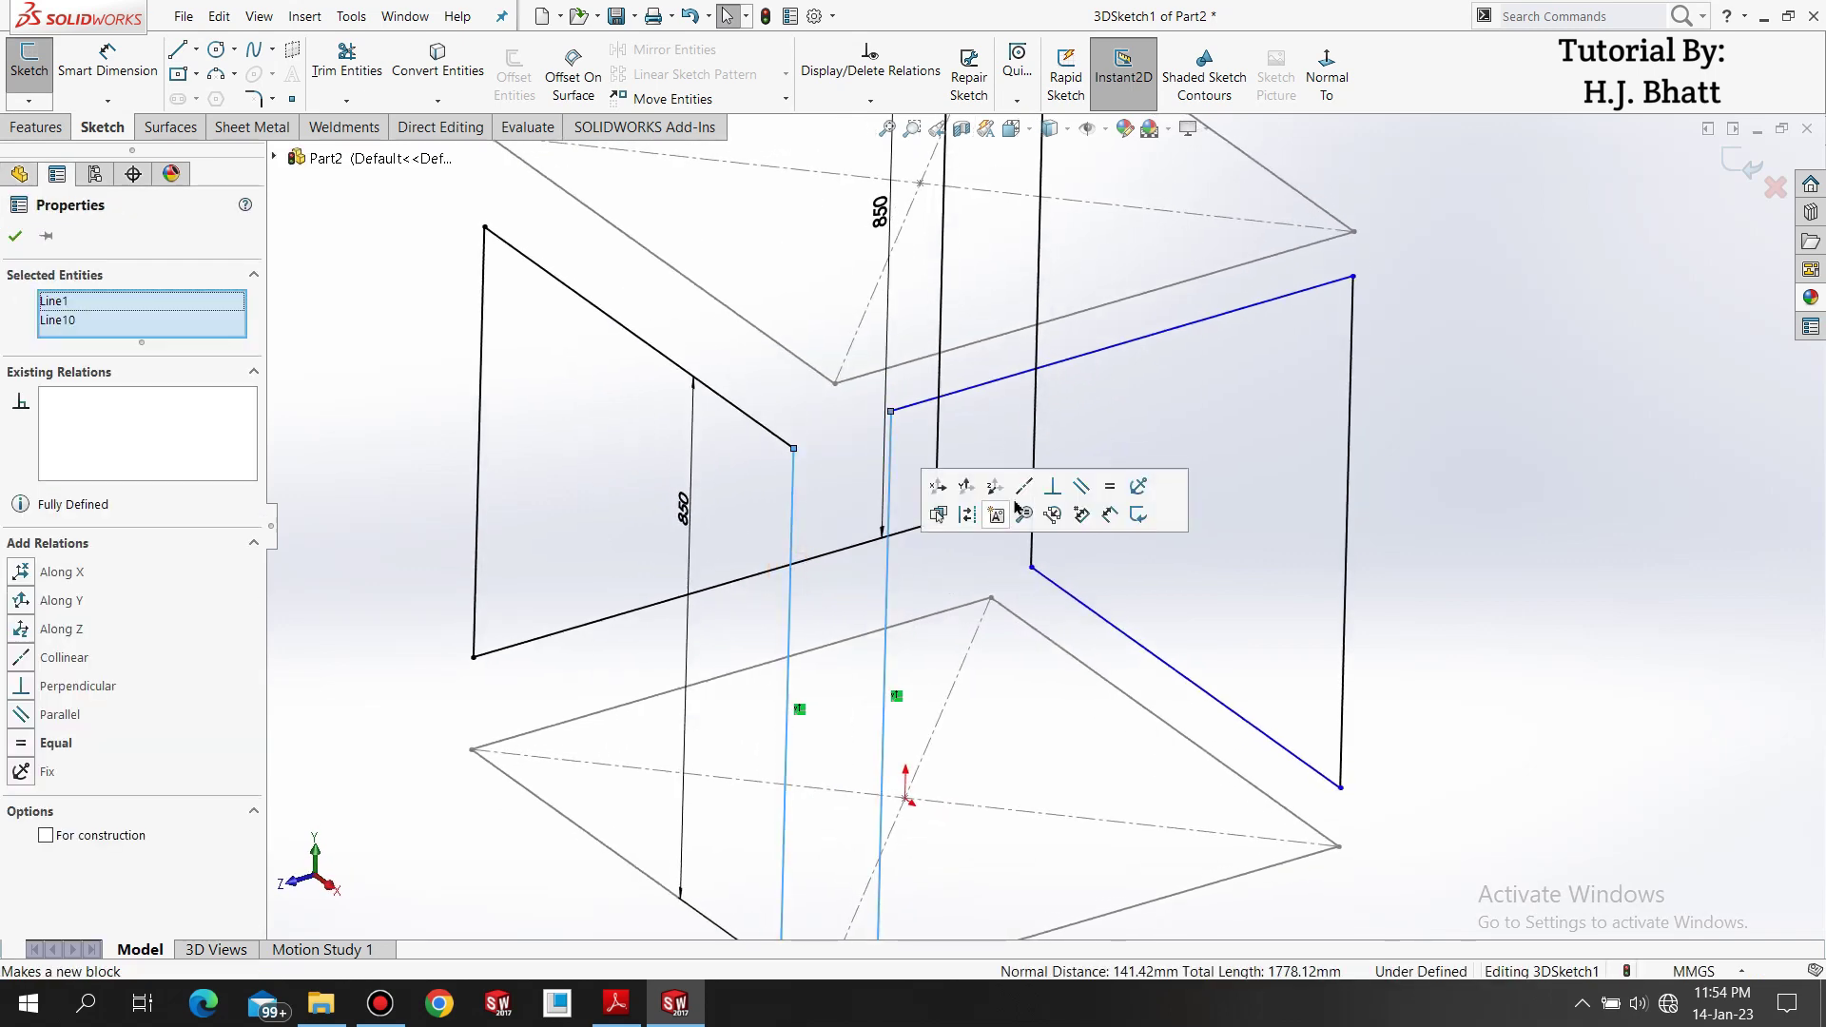
click(1108, 489)
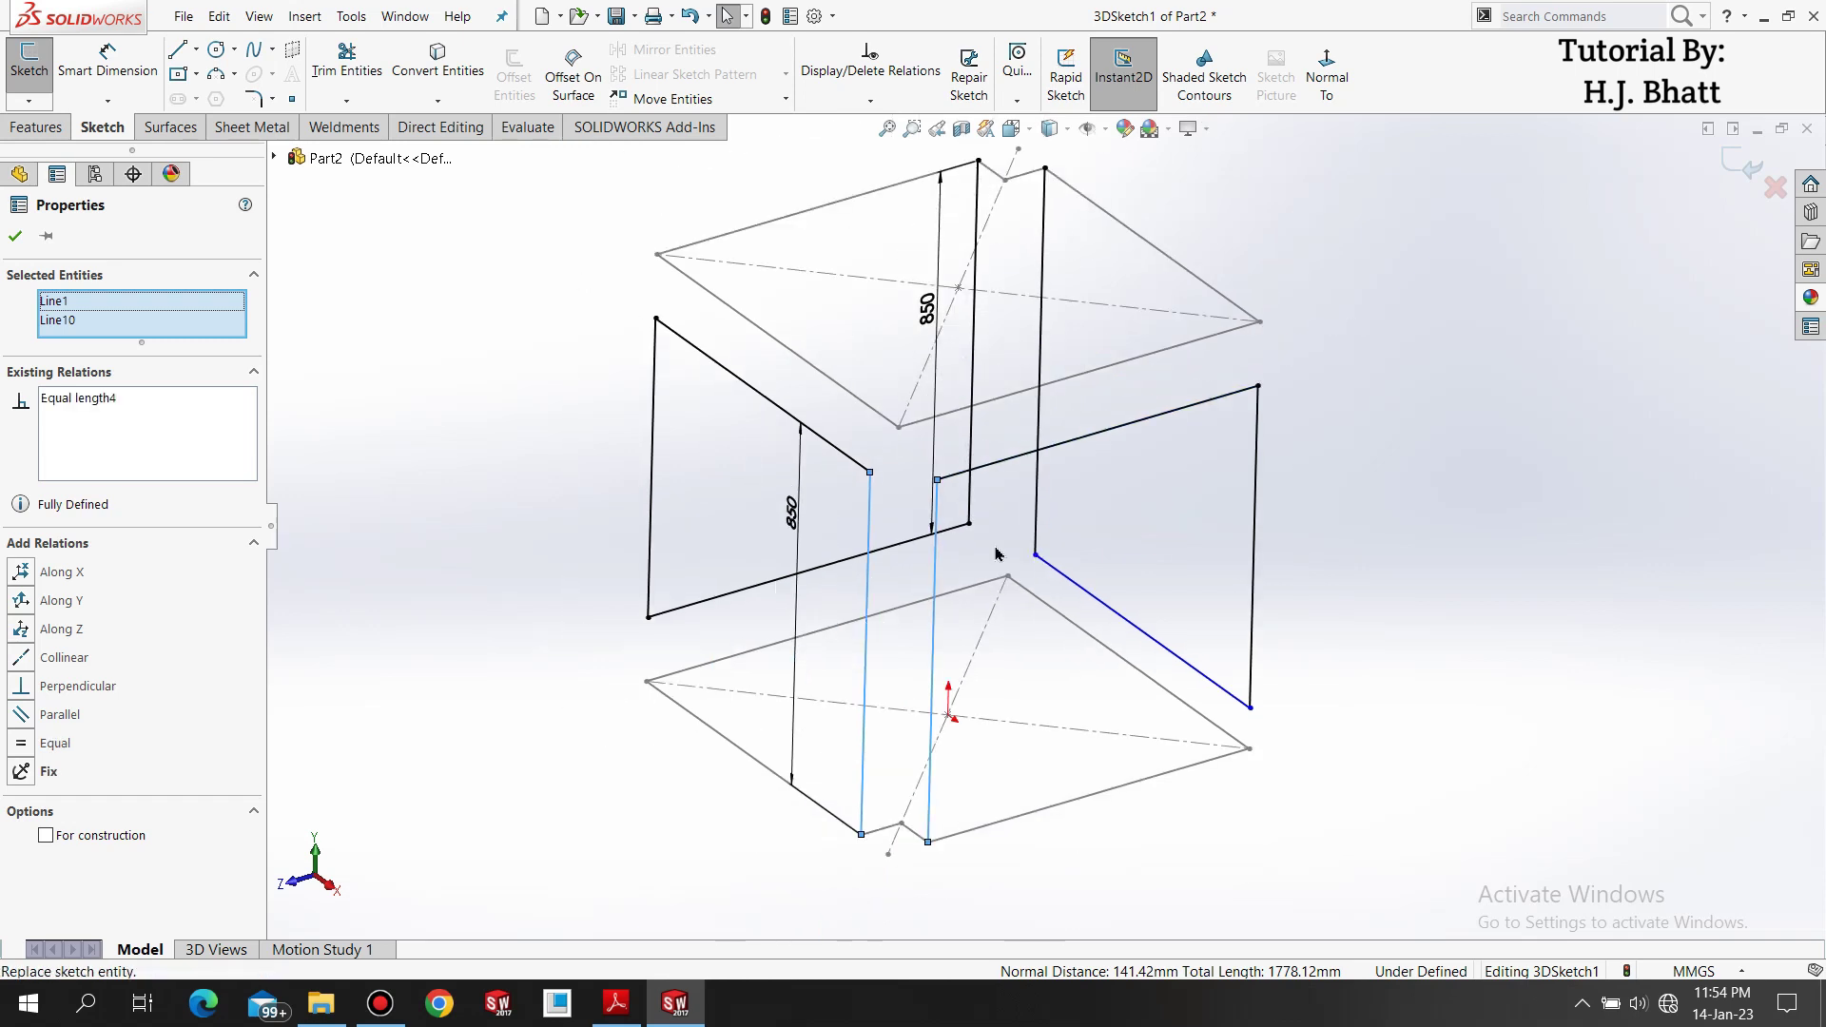
click(1426, 382)
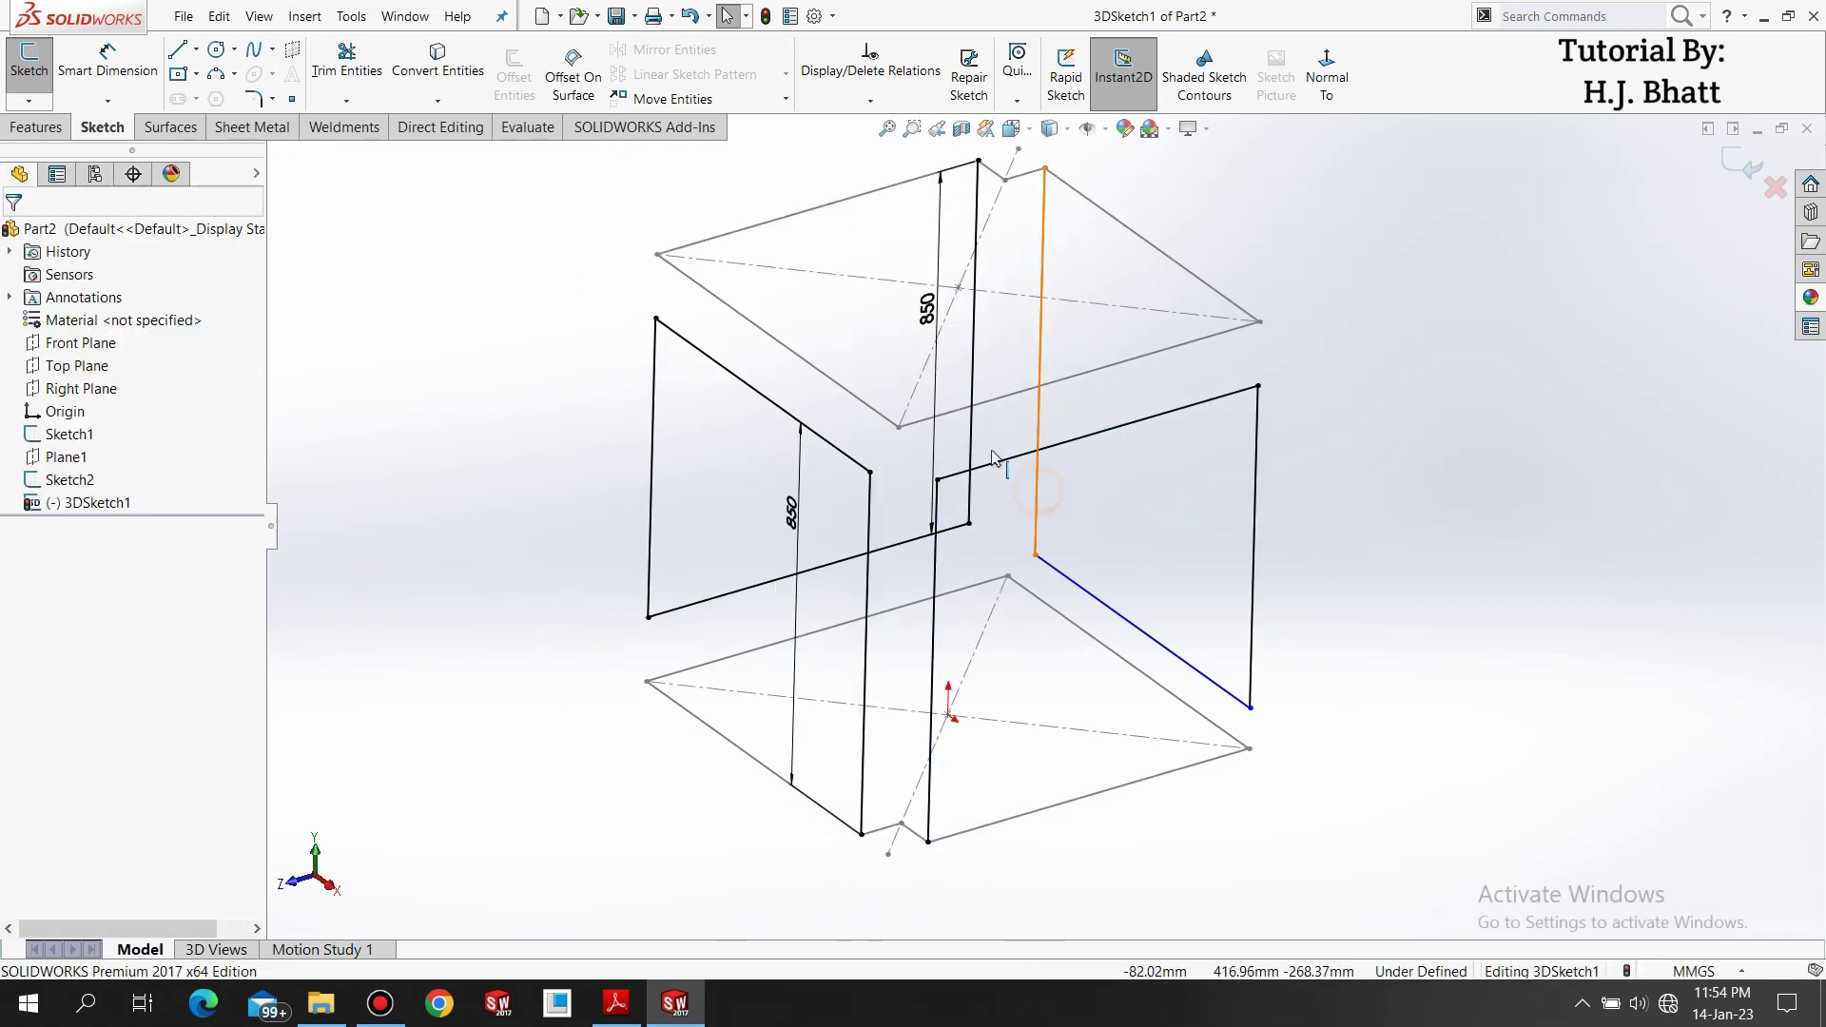
Make Line5 and Line6 equal, leaving the 3D sketch fully defined.
click(992, 457)
ctrl+click(991, 485)
mouse_move(991, 485)
middle_down()
mouse_move(845, 428)
mouse_move(1044, 671)
mouse_move(1059, 653)
middle_up()
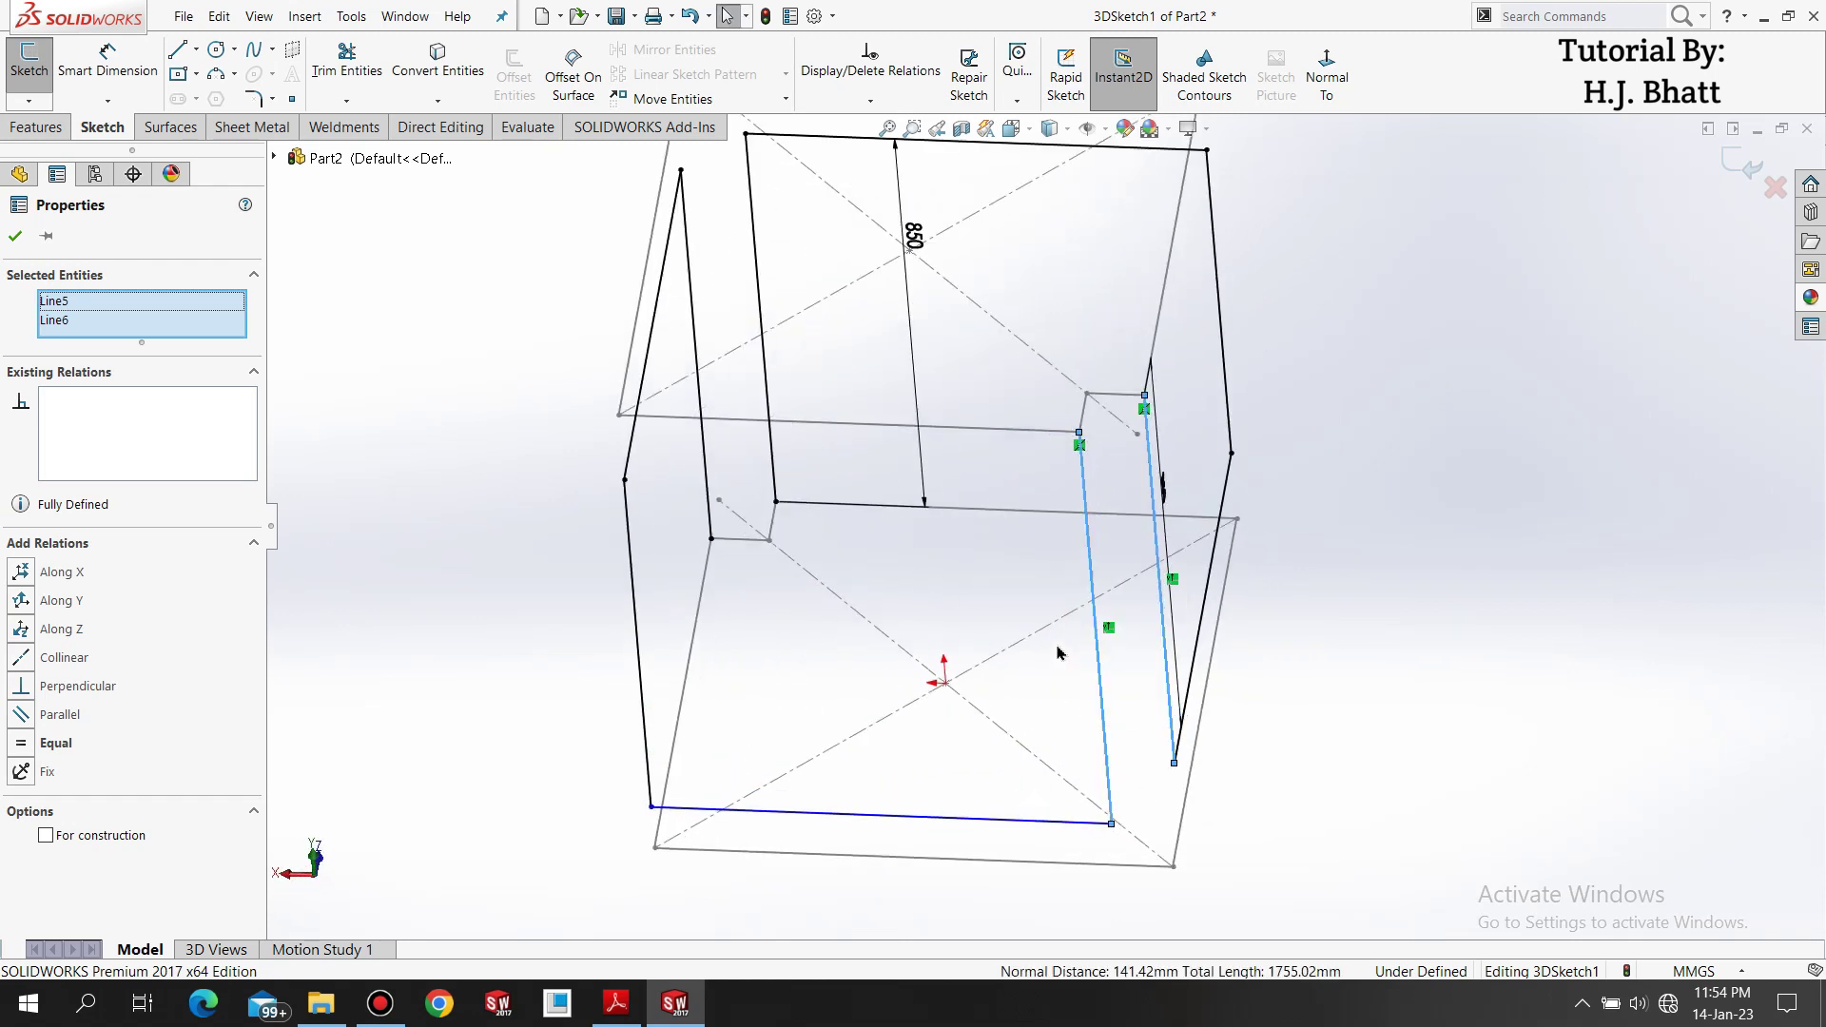
click(27, 747)
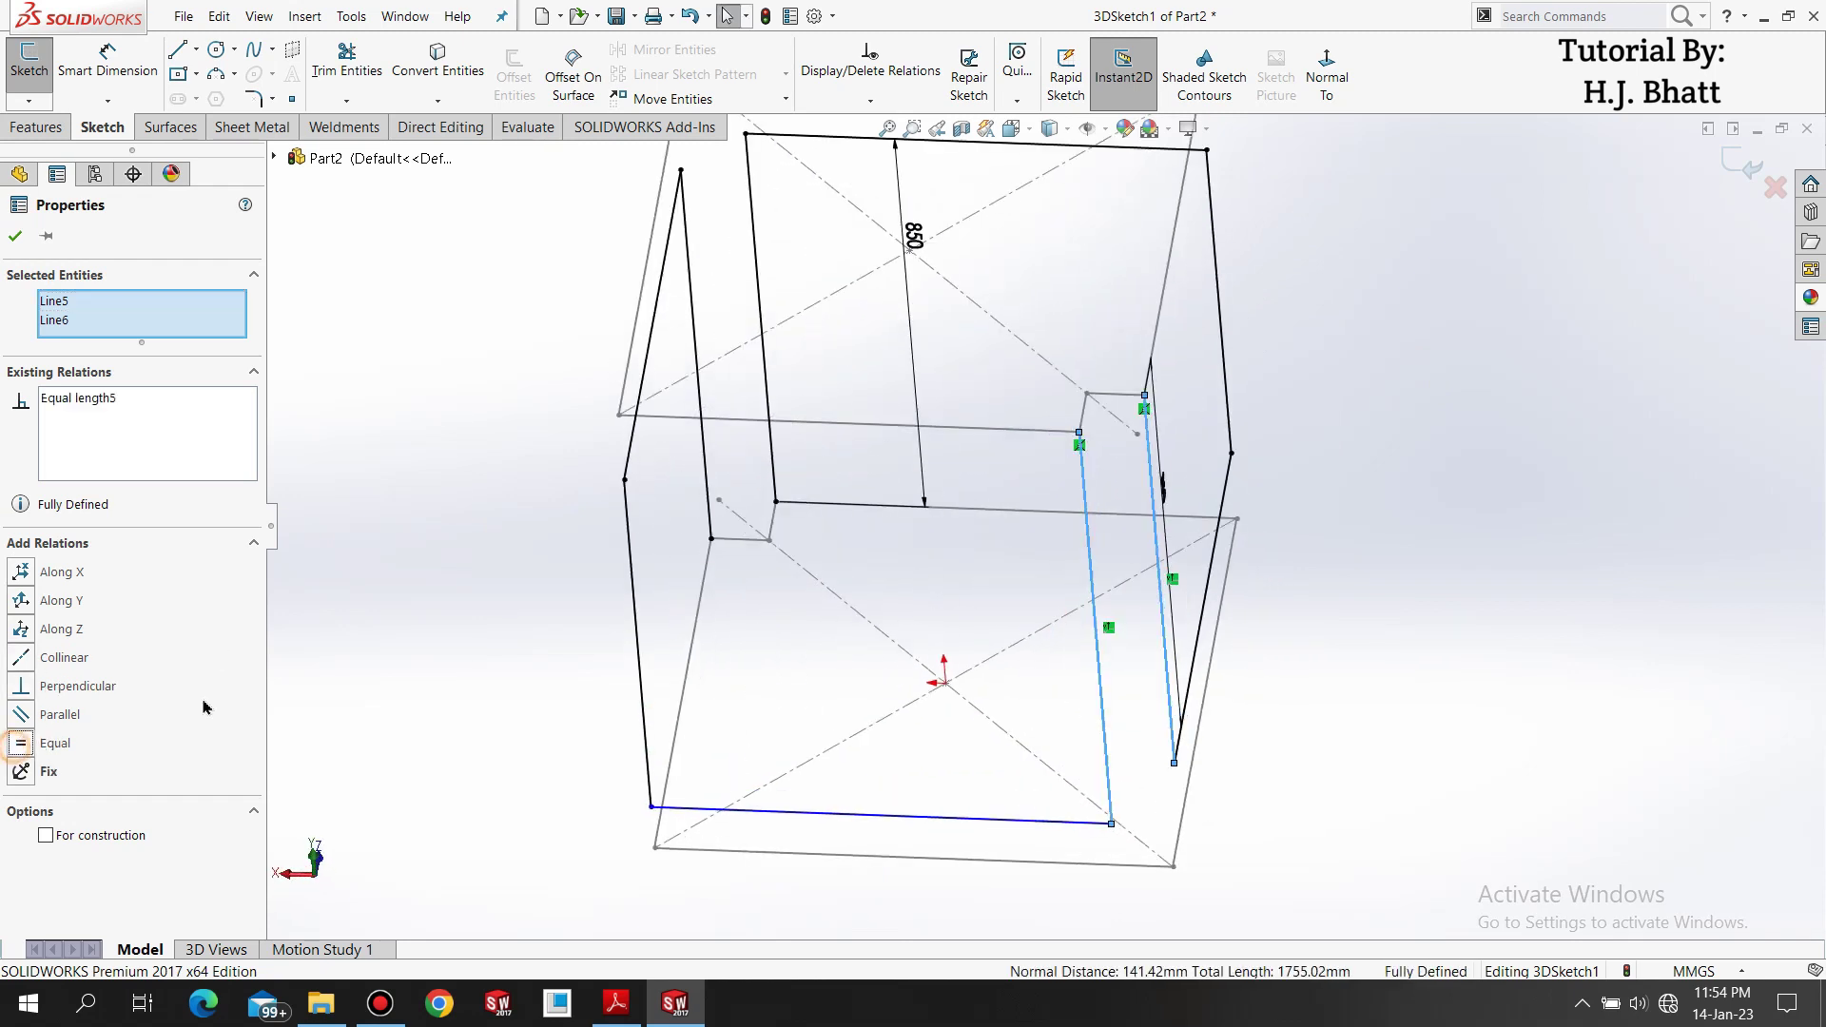
click(358, 672)
scroll(612, 619, up, 3)
mouse_move(677, 683)
middle_down()
mouse_move(612, 424)
mouse_move(509, 586)
mouse_move(640, 624)
middle_up()
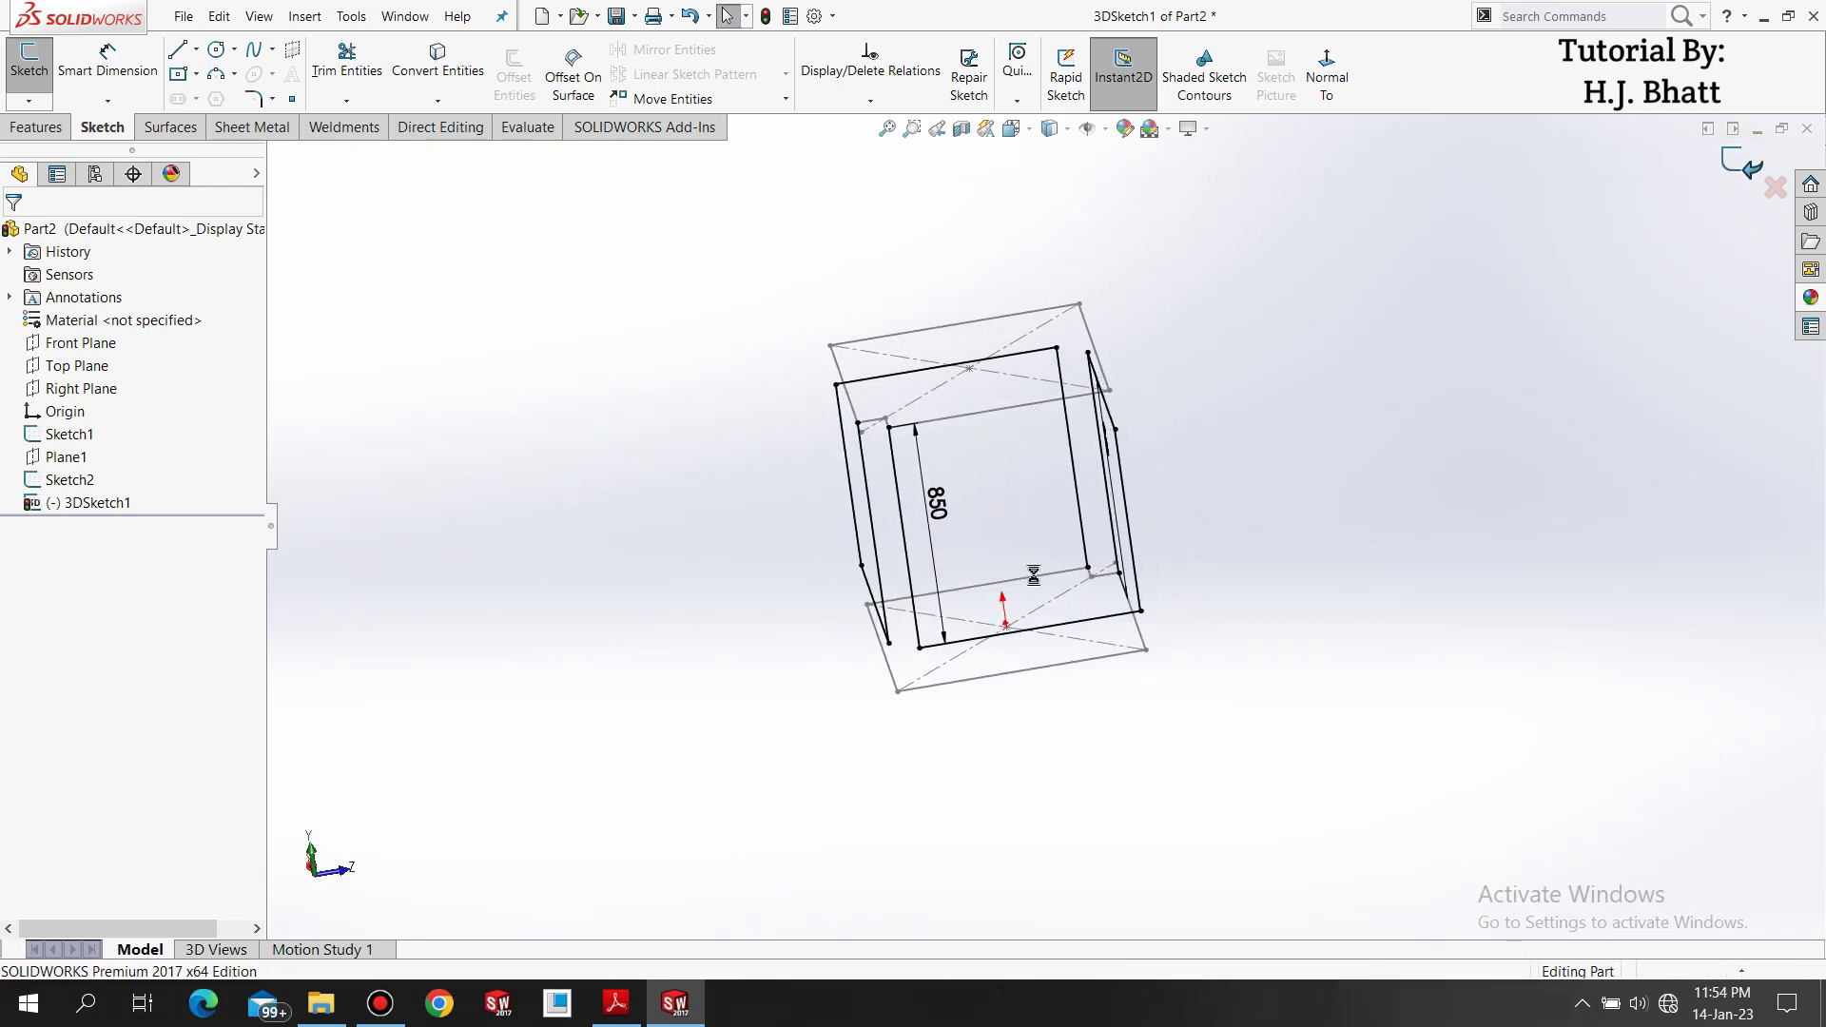
Enable the Weldments tab from the CommandManager tab list.
mouse_move(1032, 766)
middle_down()
mouse_move(1161, 571)
mouse_move(1158, 693)
mouse_move(1190, 738)
mouse_move(1126, 517)
middle_up()
scroll(1116, 473, down, 5)
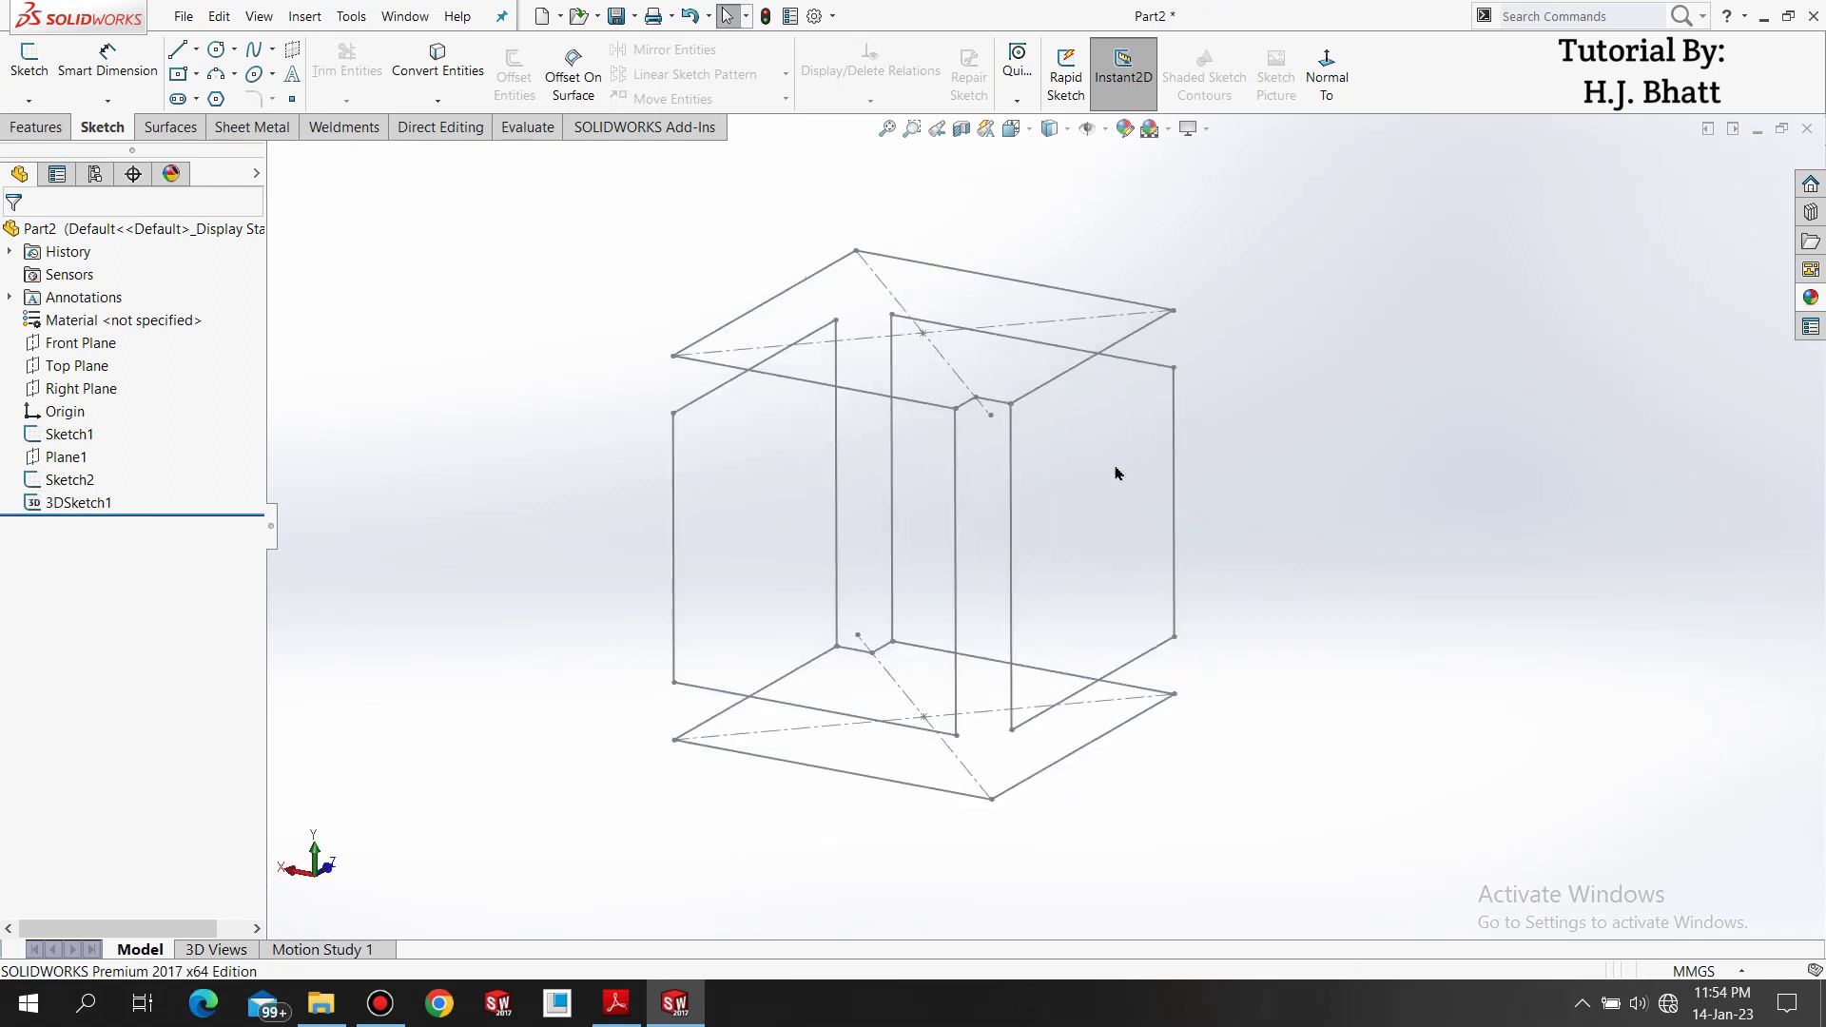
scroll(1085, 505, up, 2)
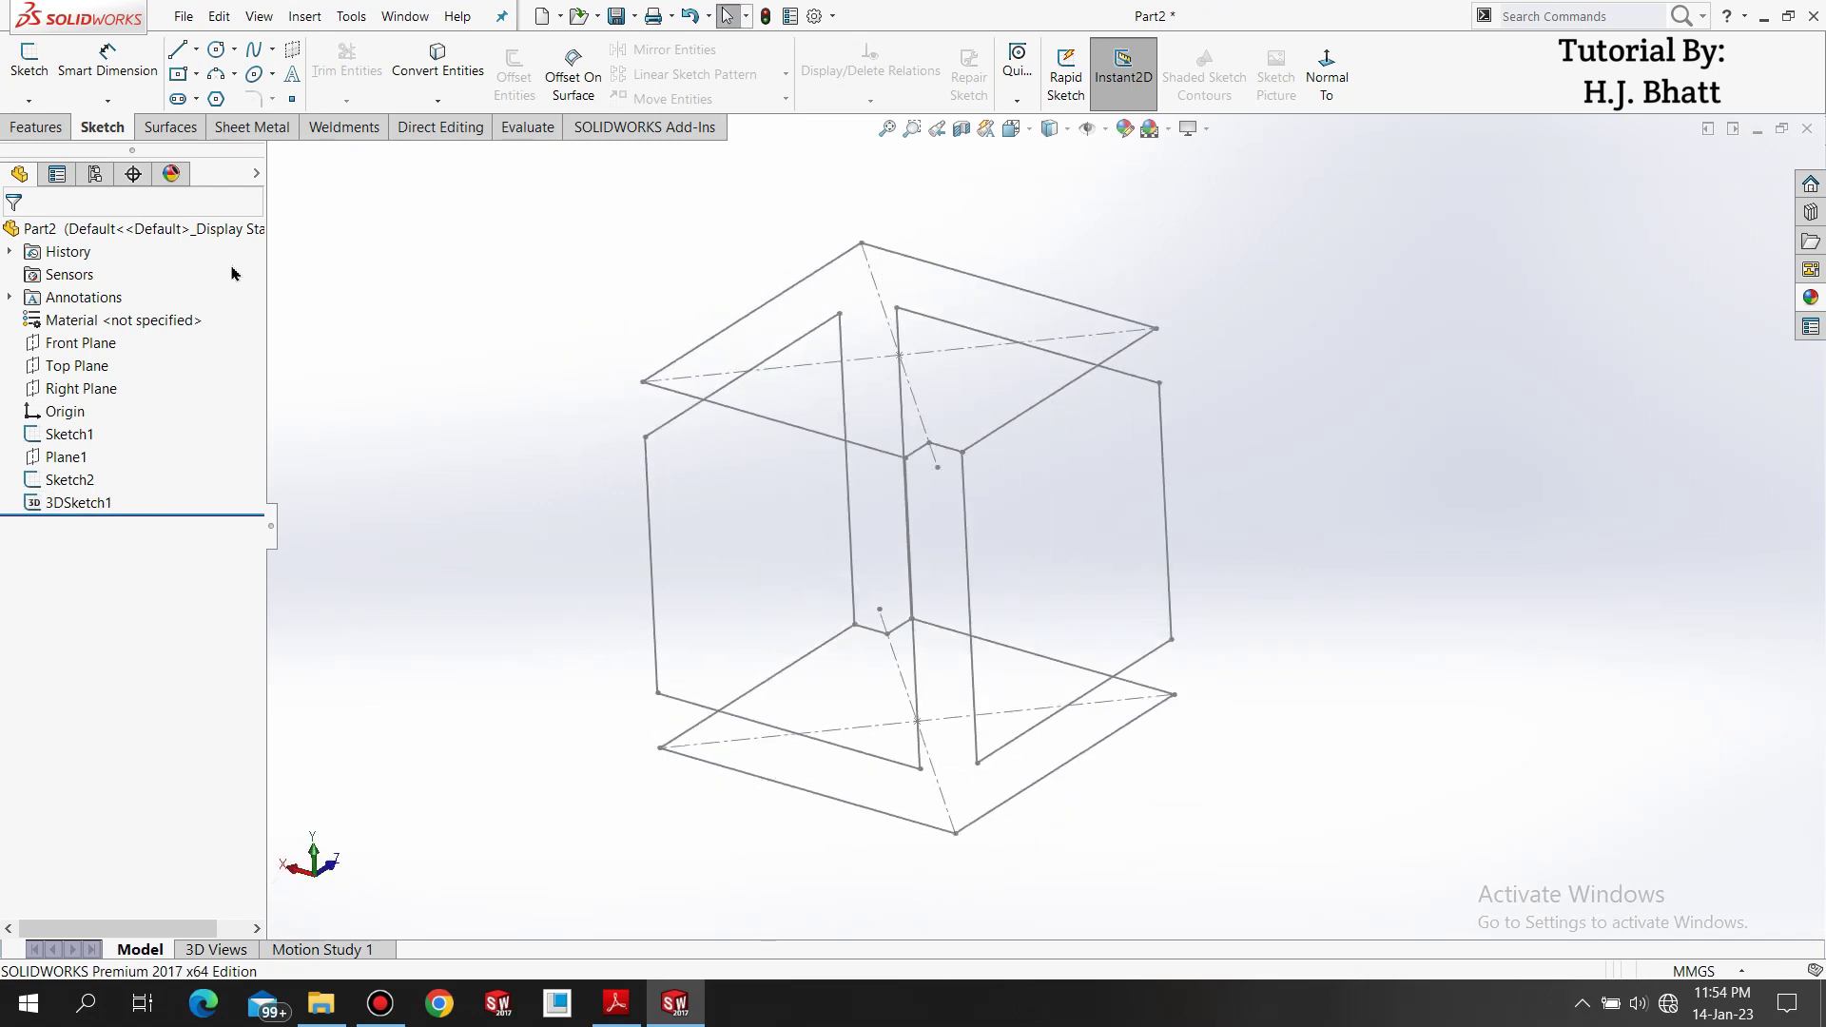
click(337, 129)
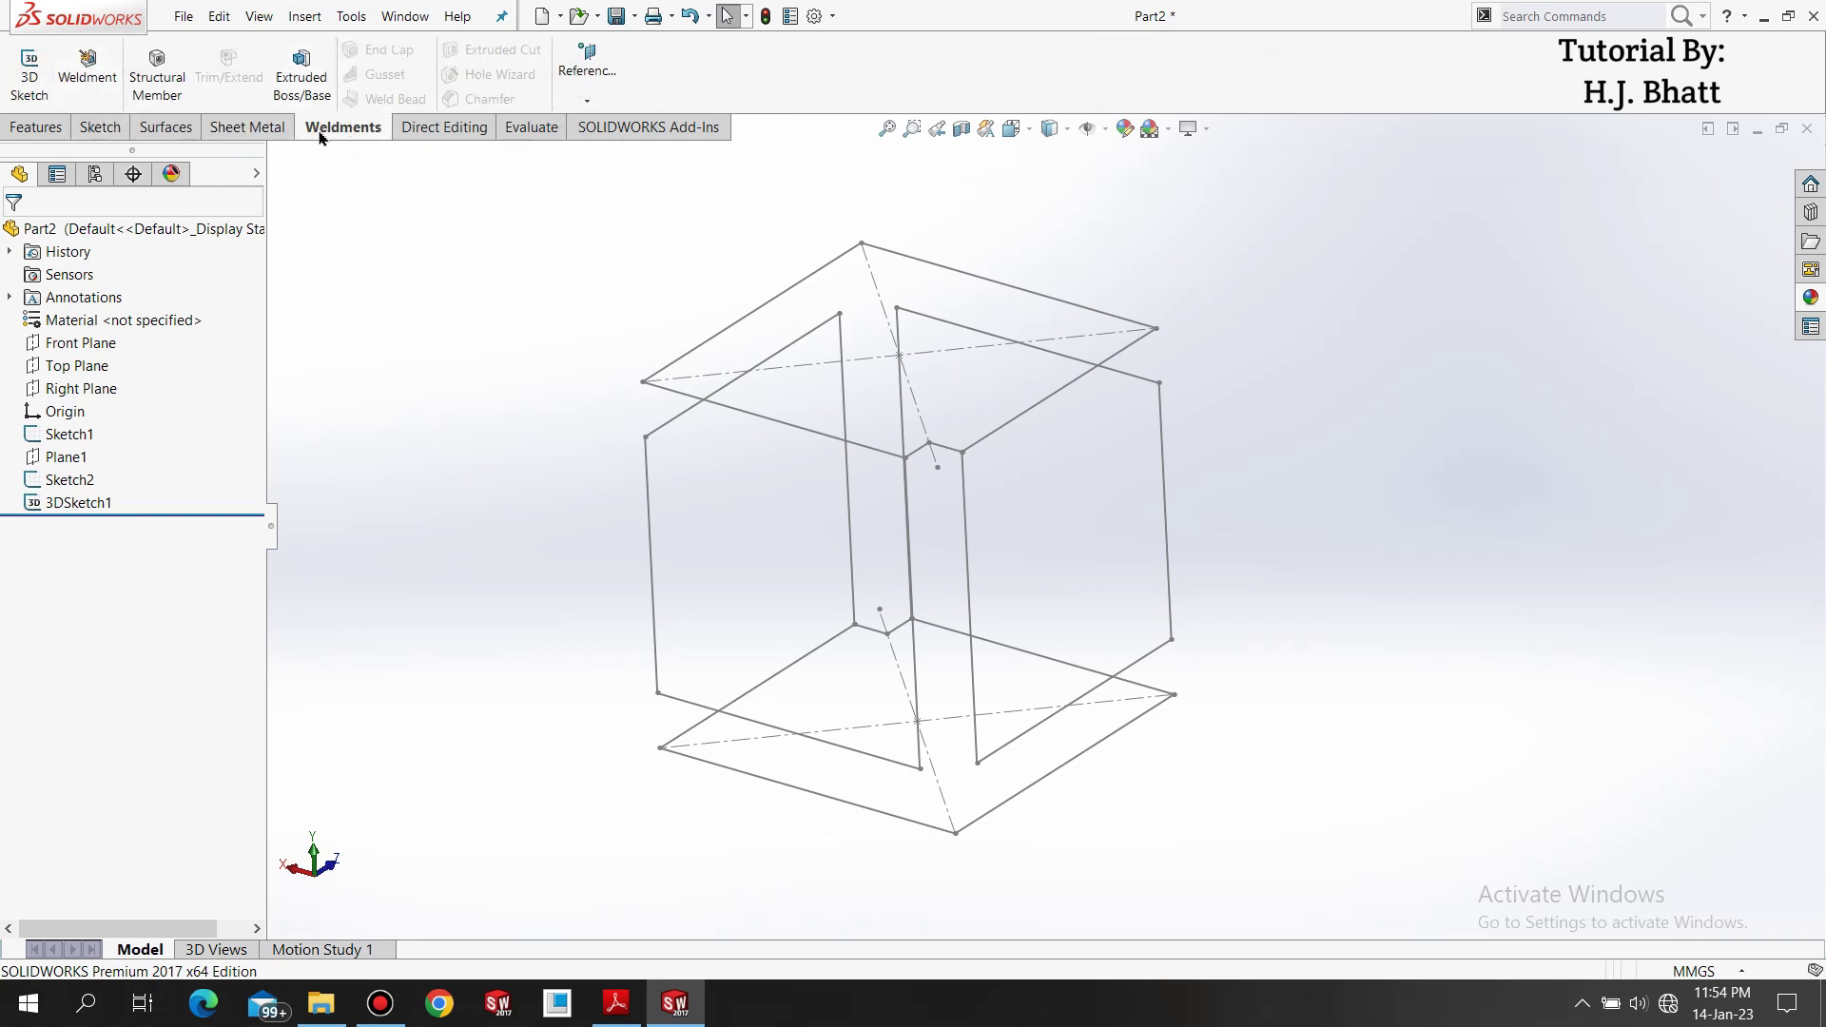
right_click(315, 139)
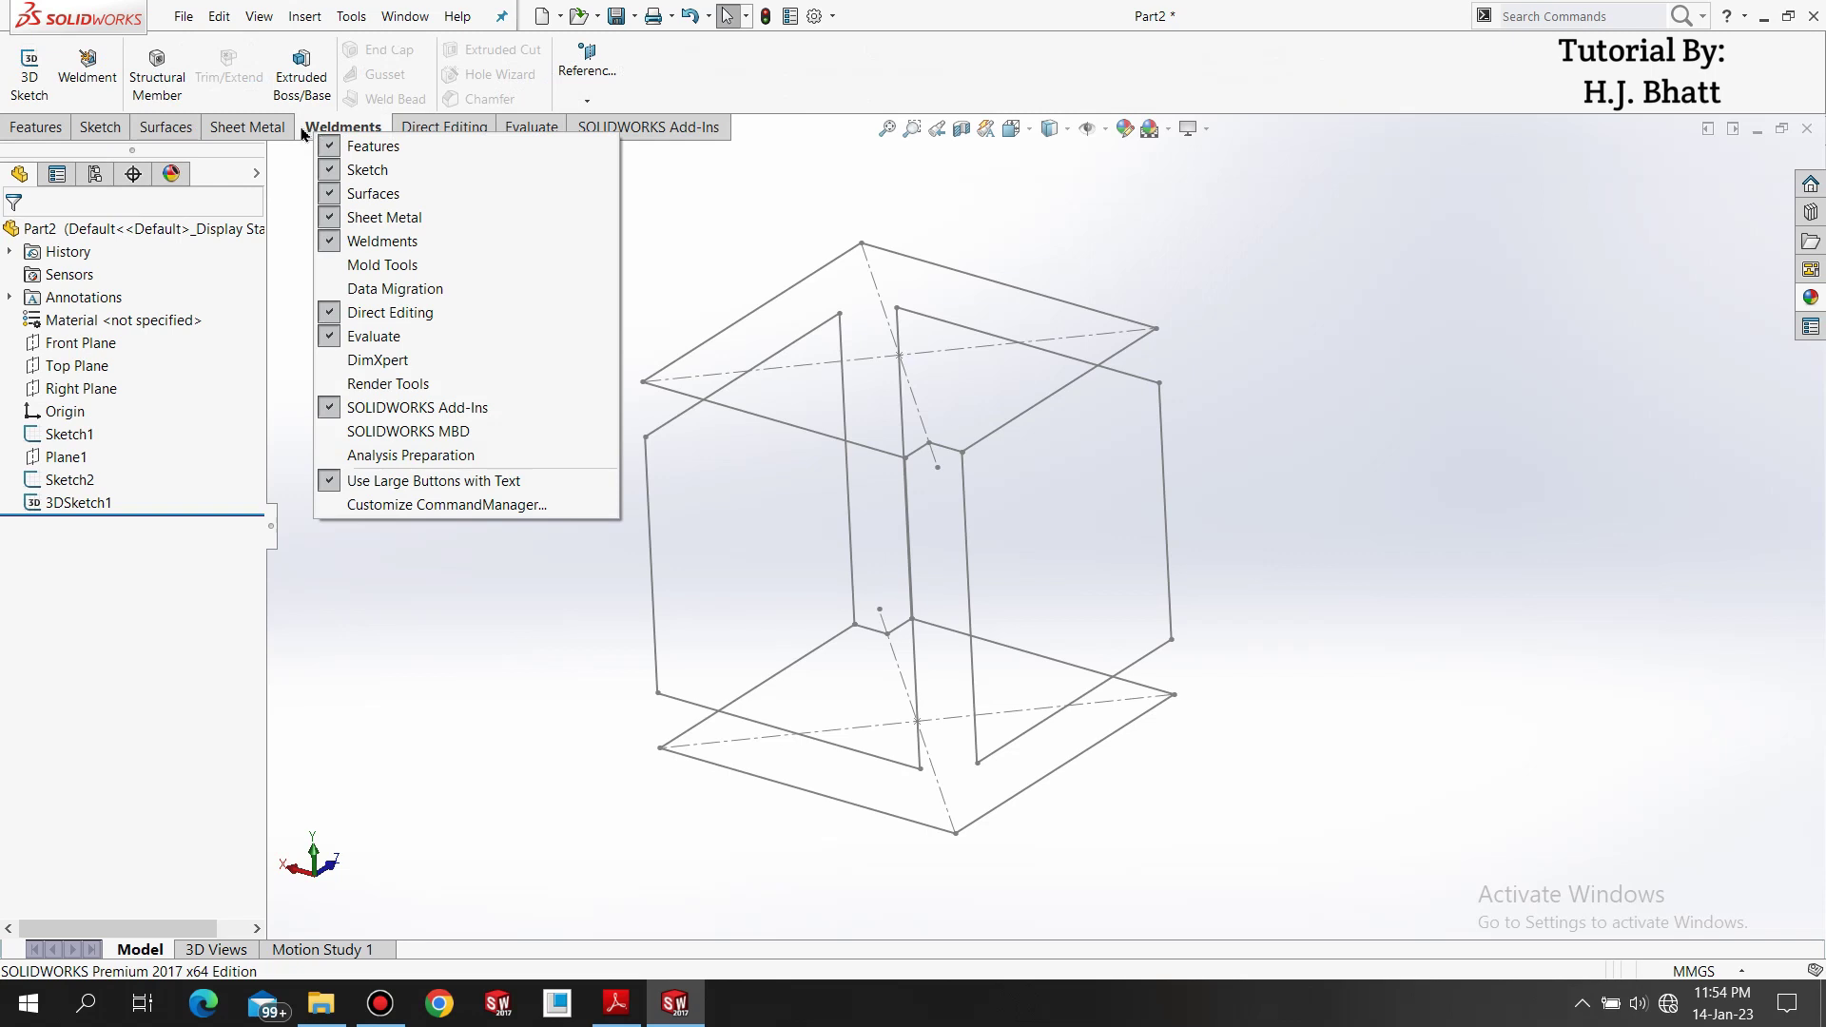
right_click(303, 131)
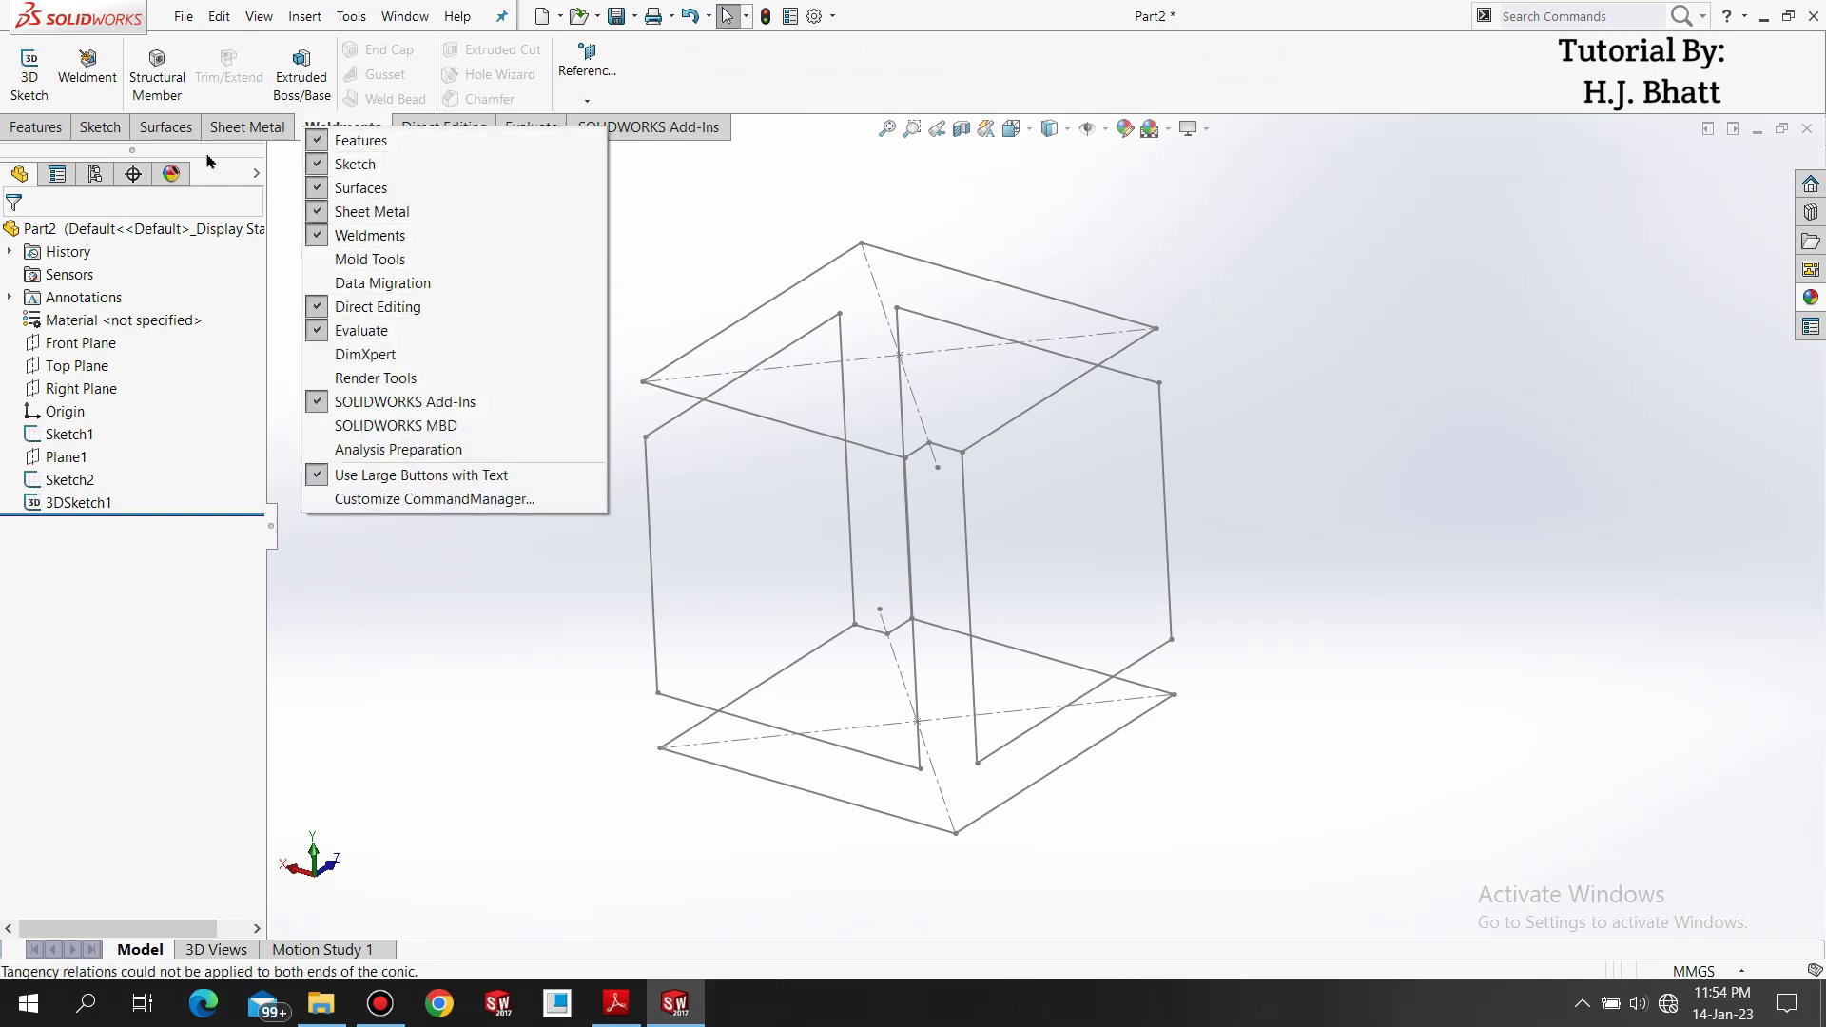
click(146, 71)
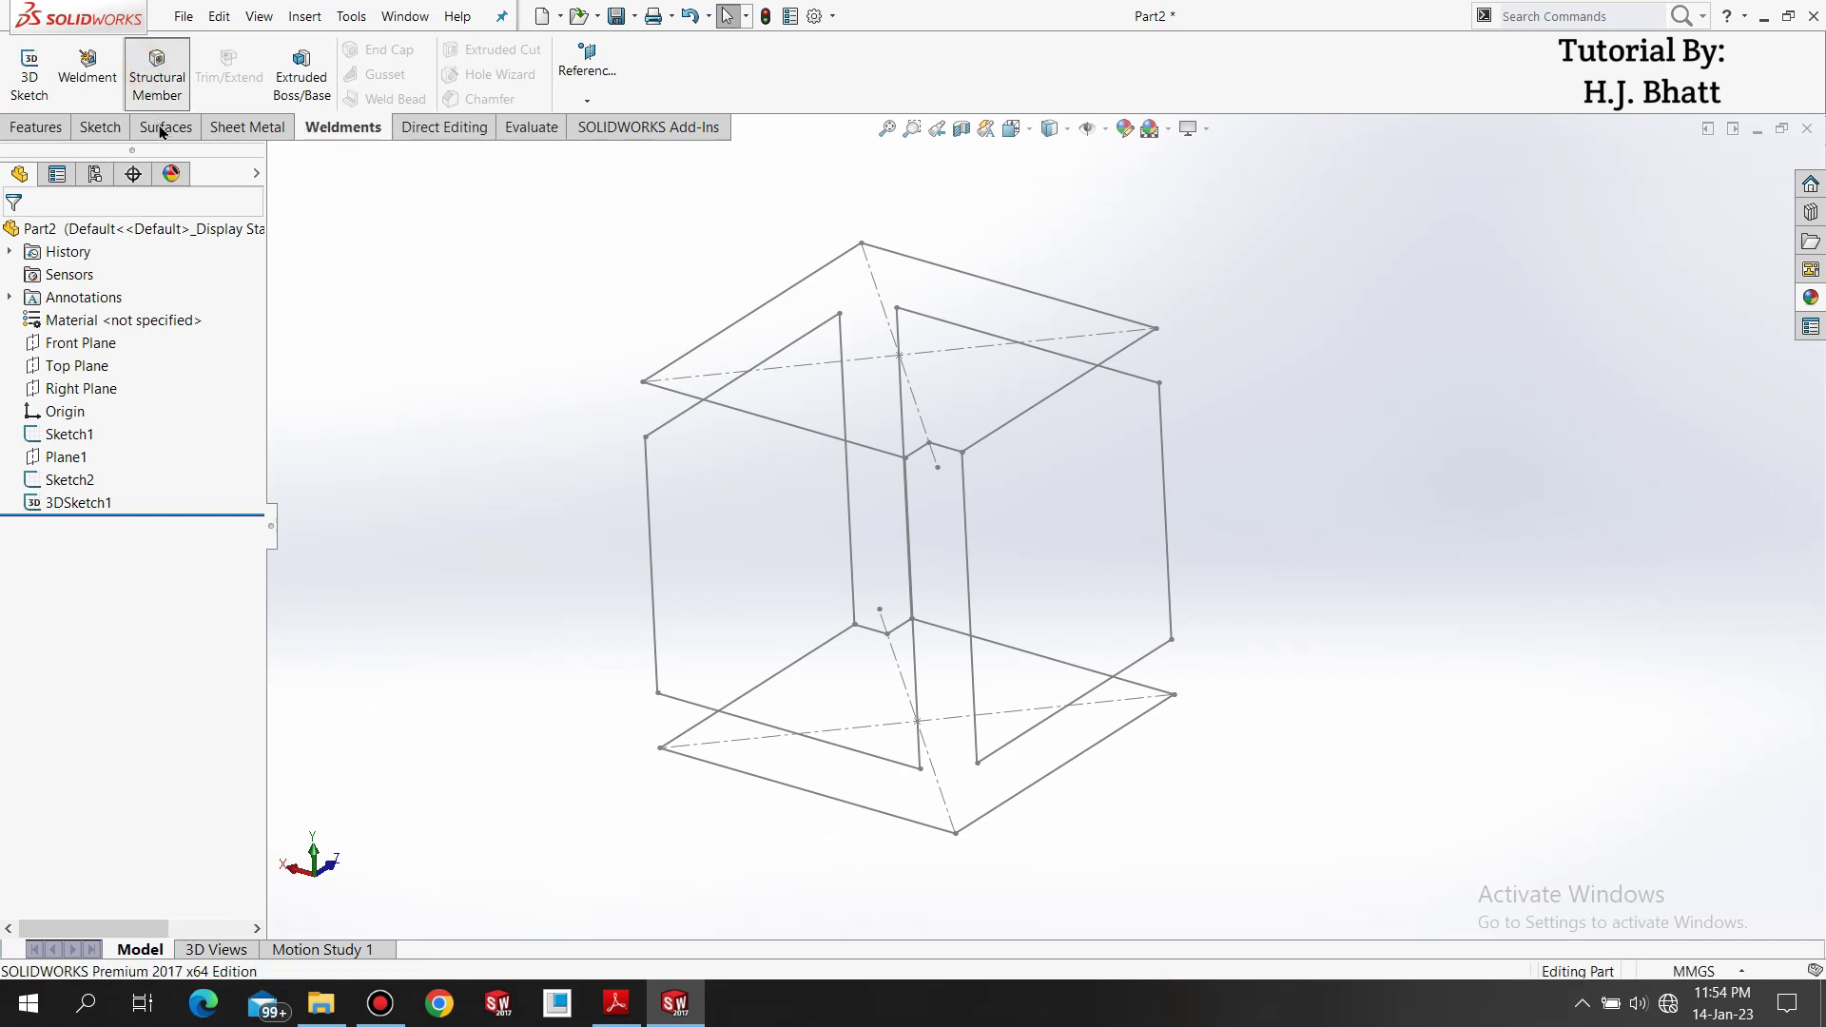
Start a Structural Member with iso standard, square tube type and 80 x 80 x 5 size.
click(155, 96)
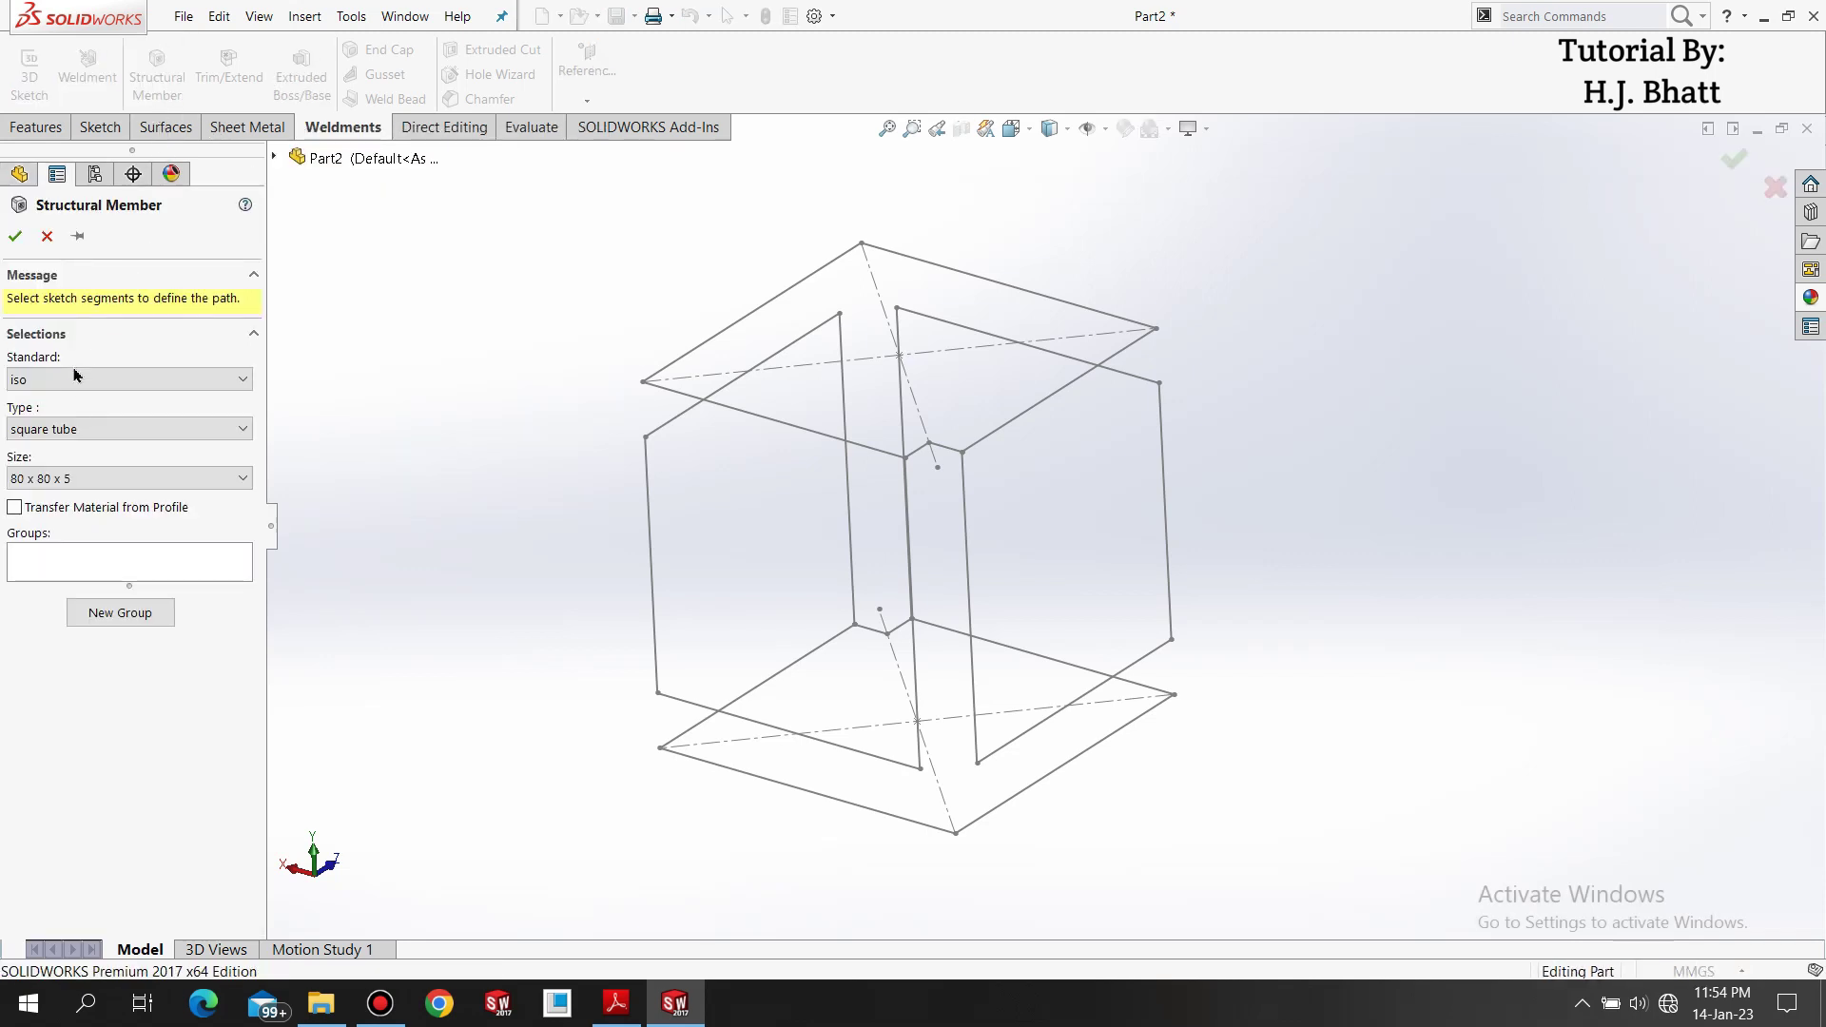
click(33, 380)
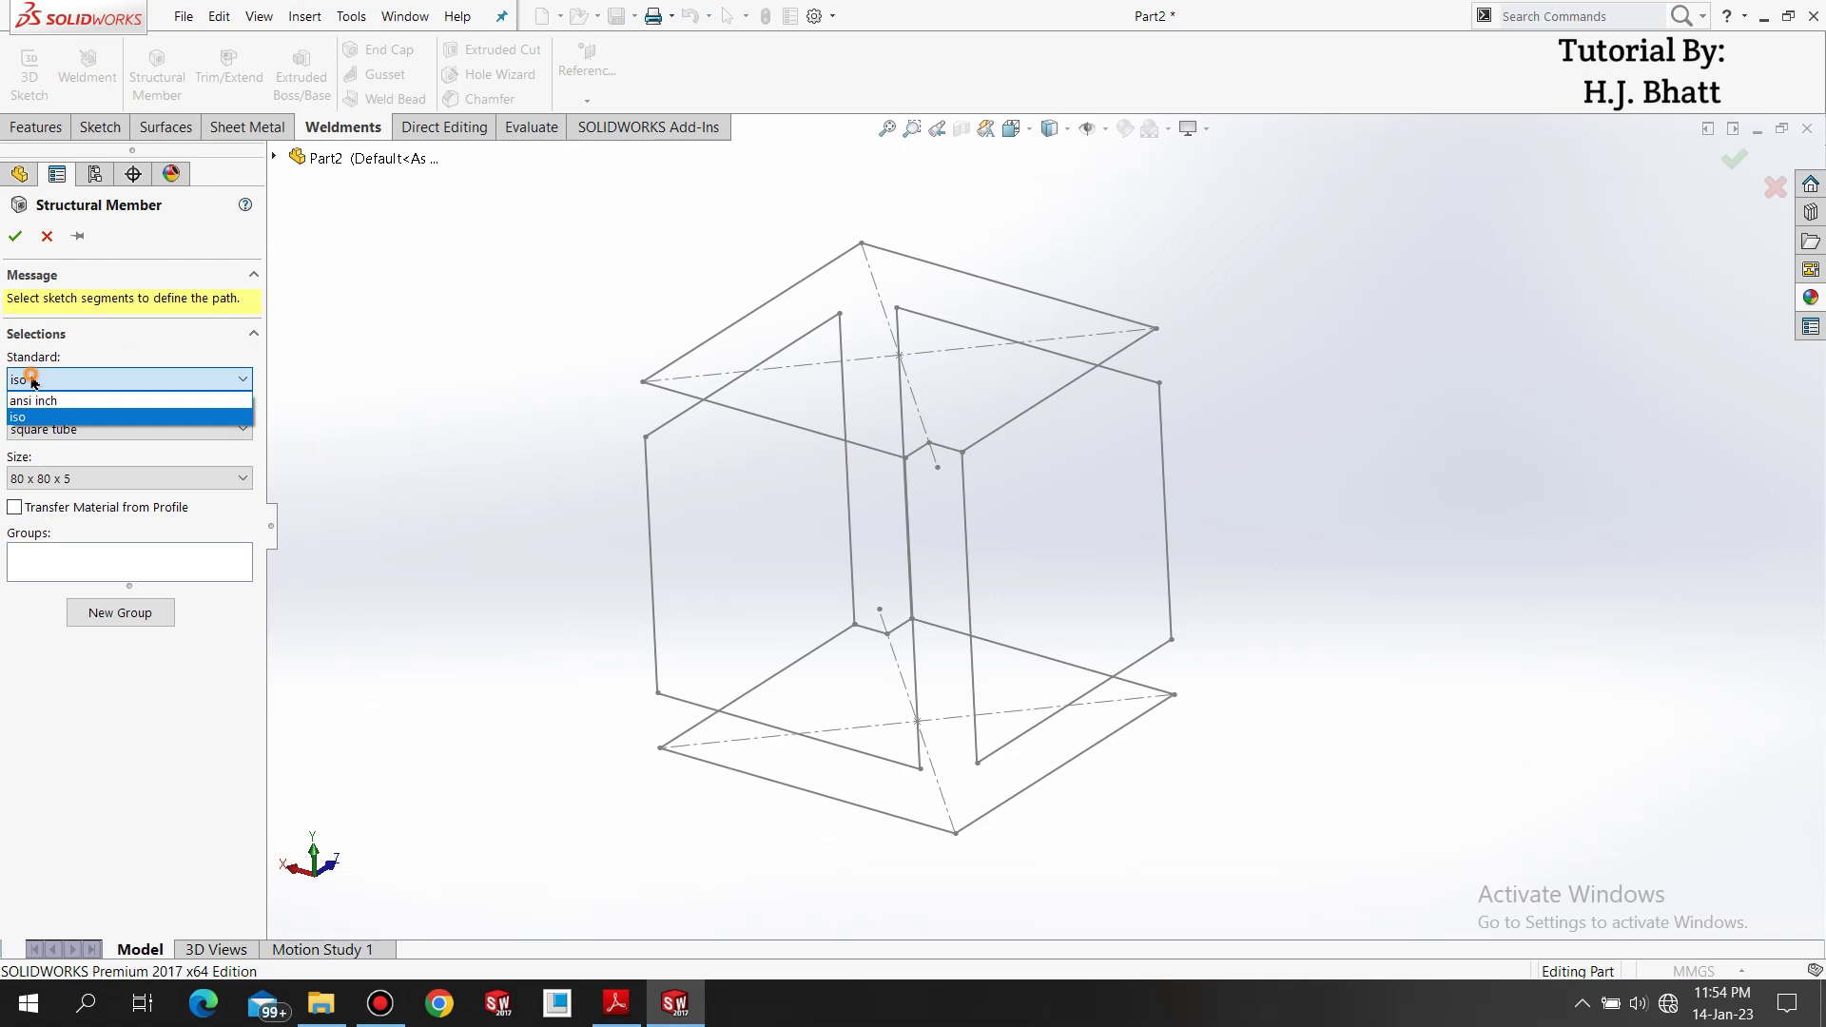
click(31, 380)
click(28, 434)
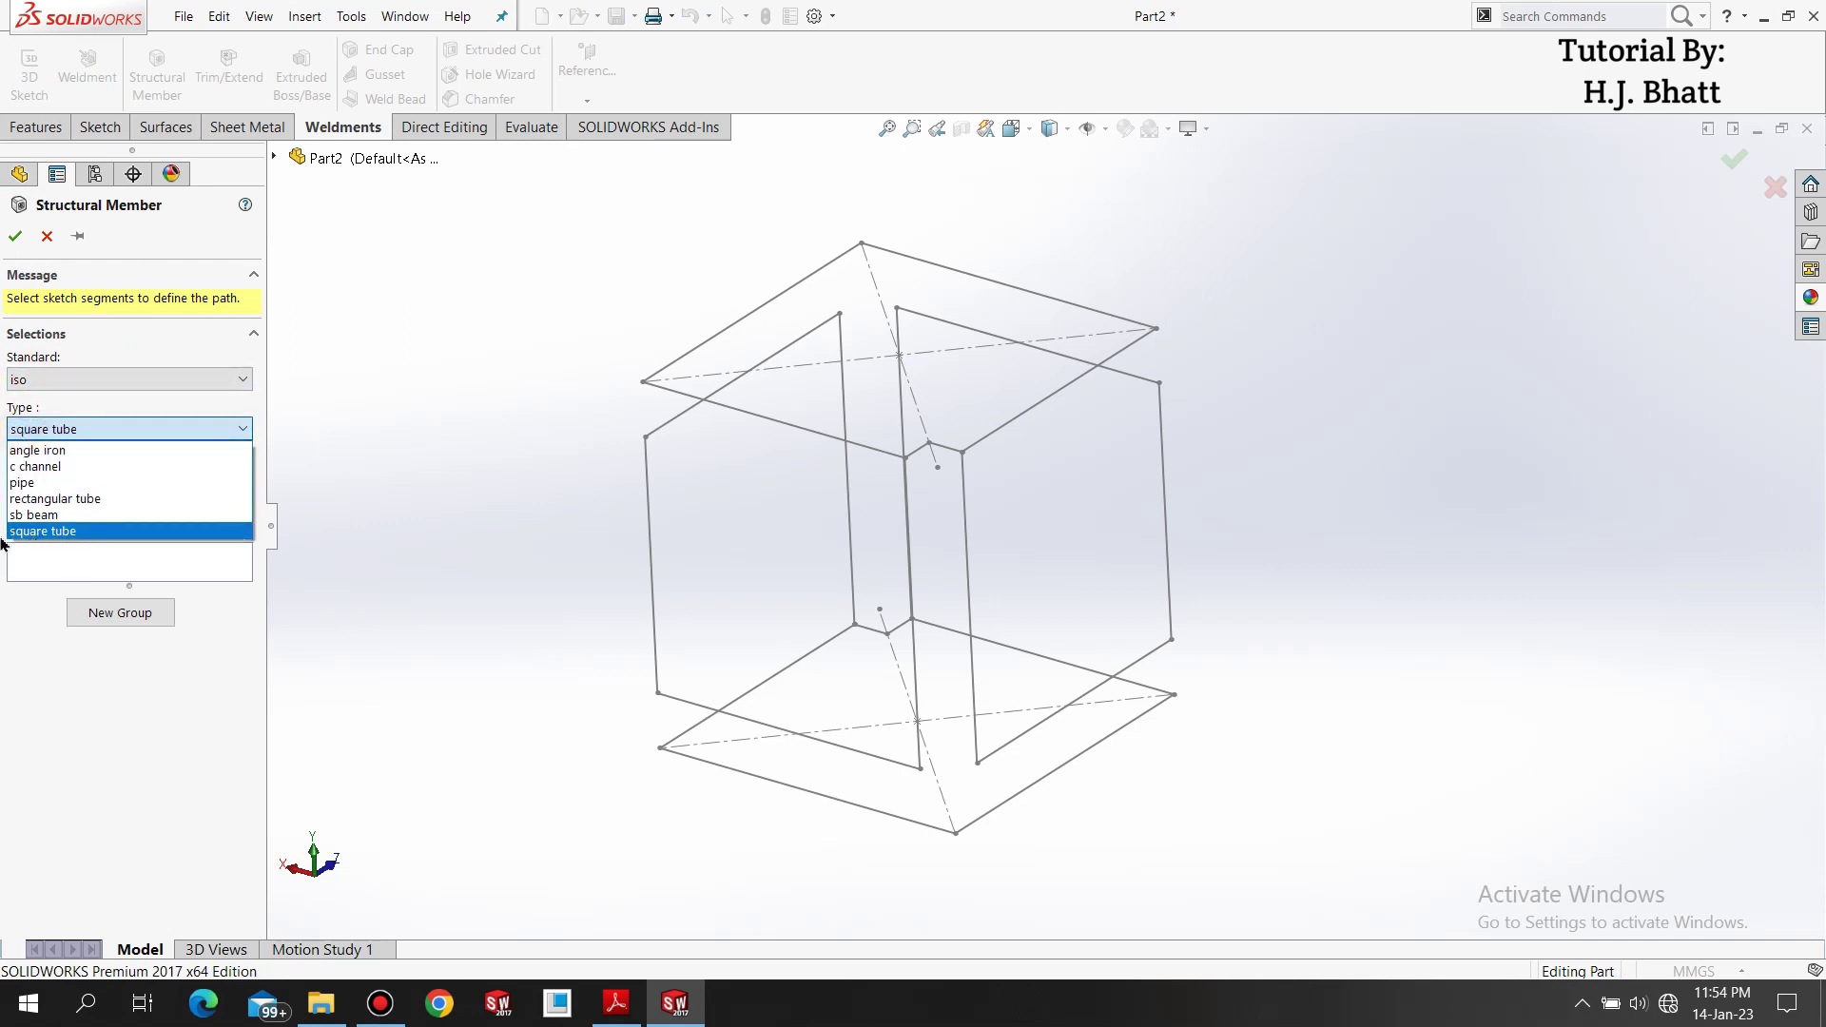
click(61, 532)
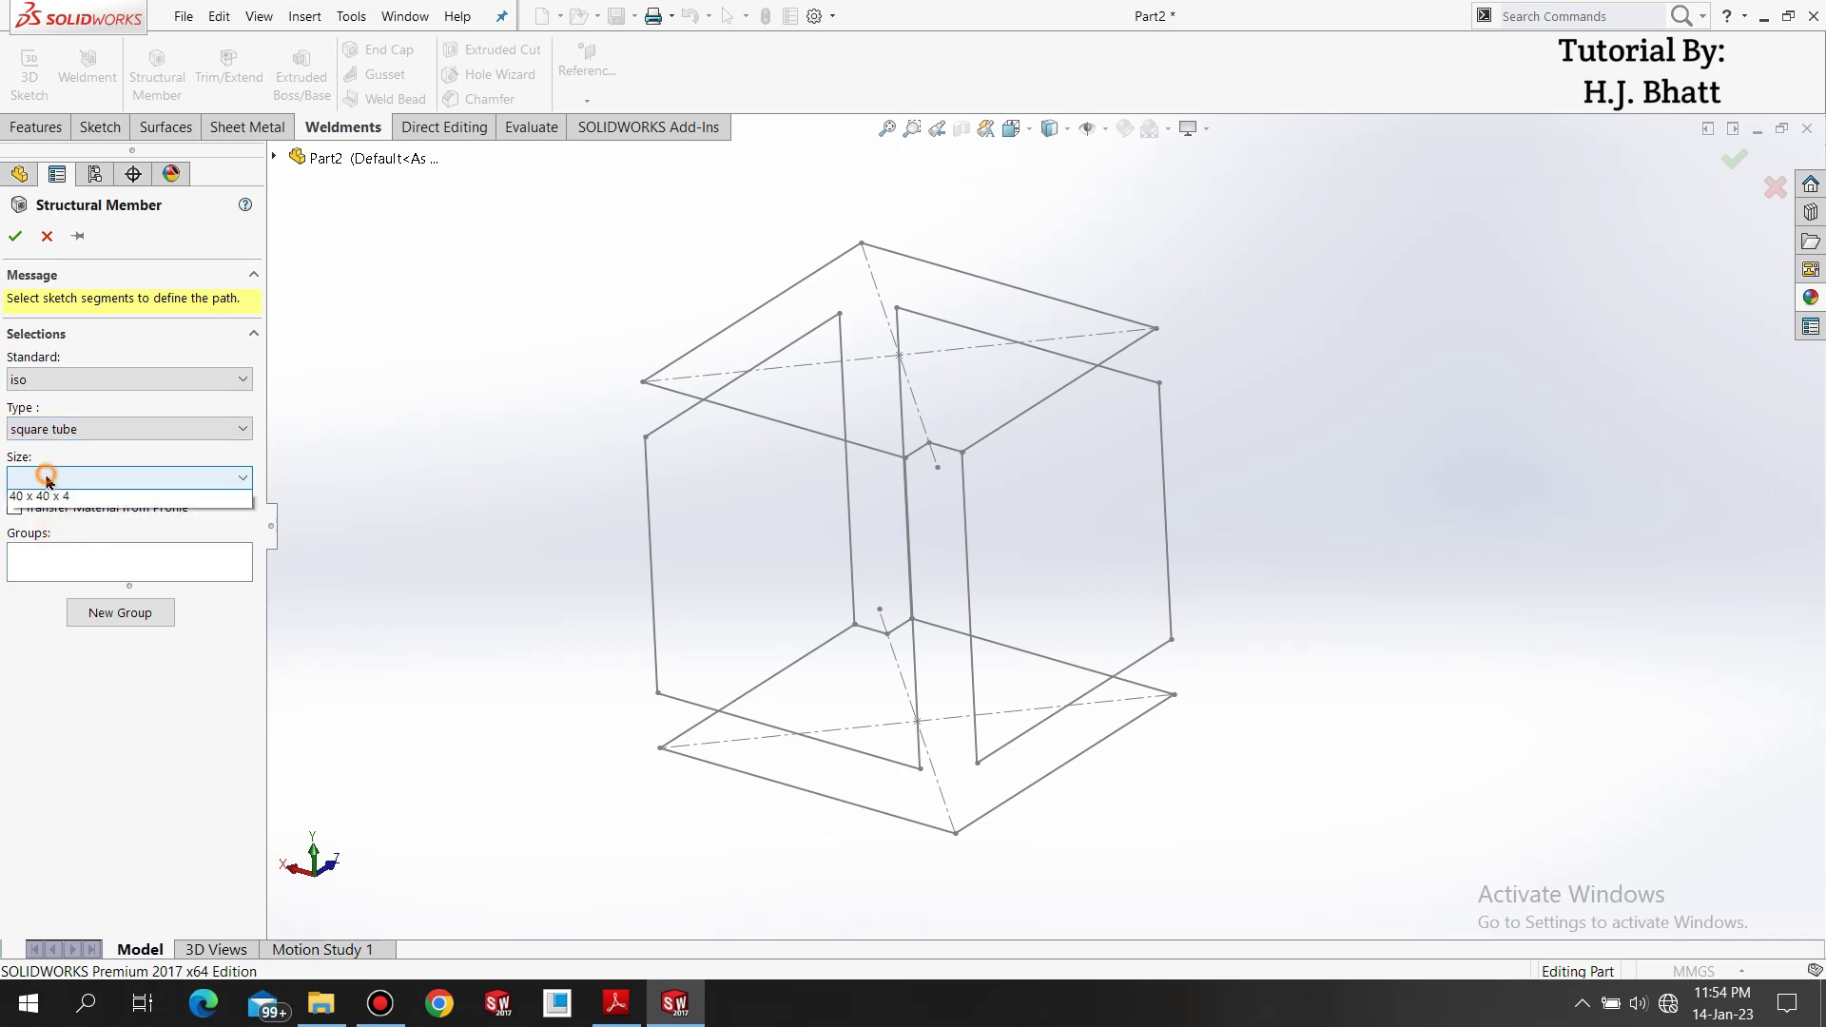
click(47, 481)
click(40, 576)
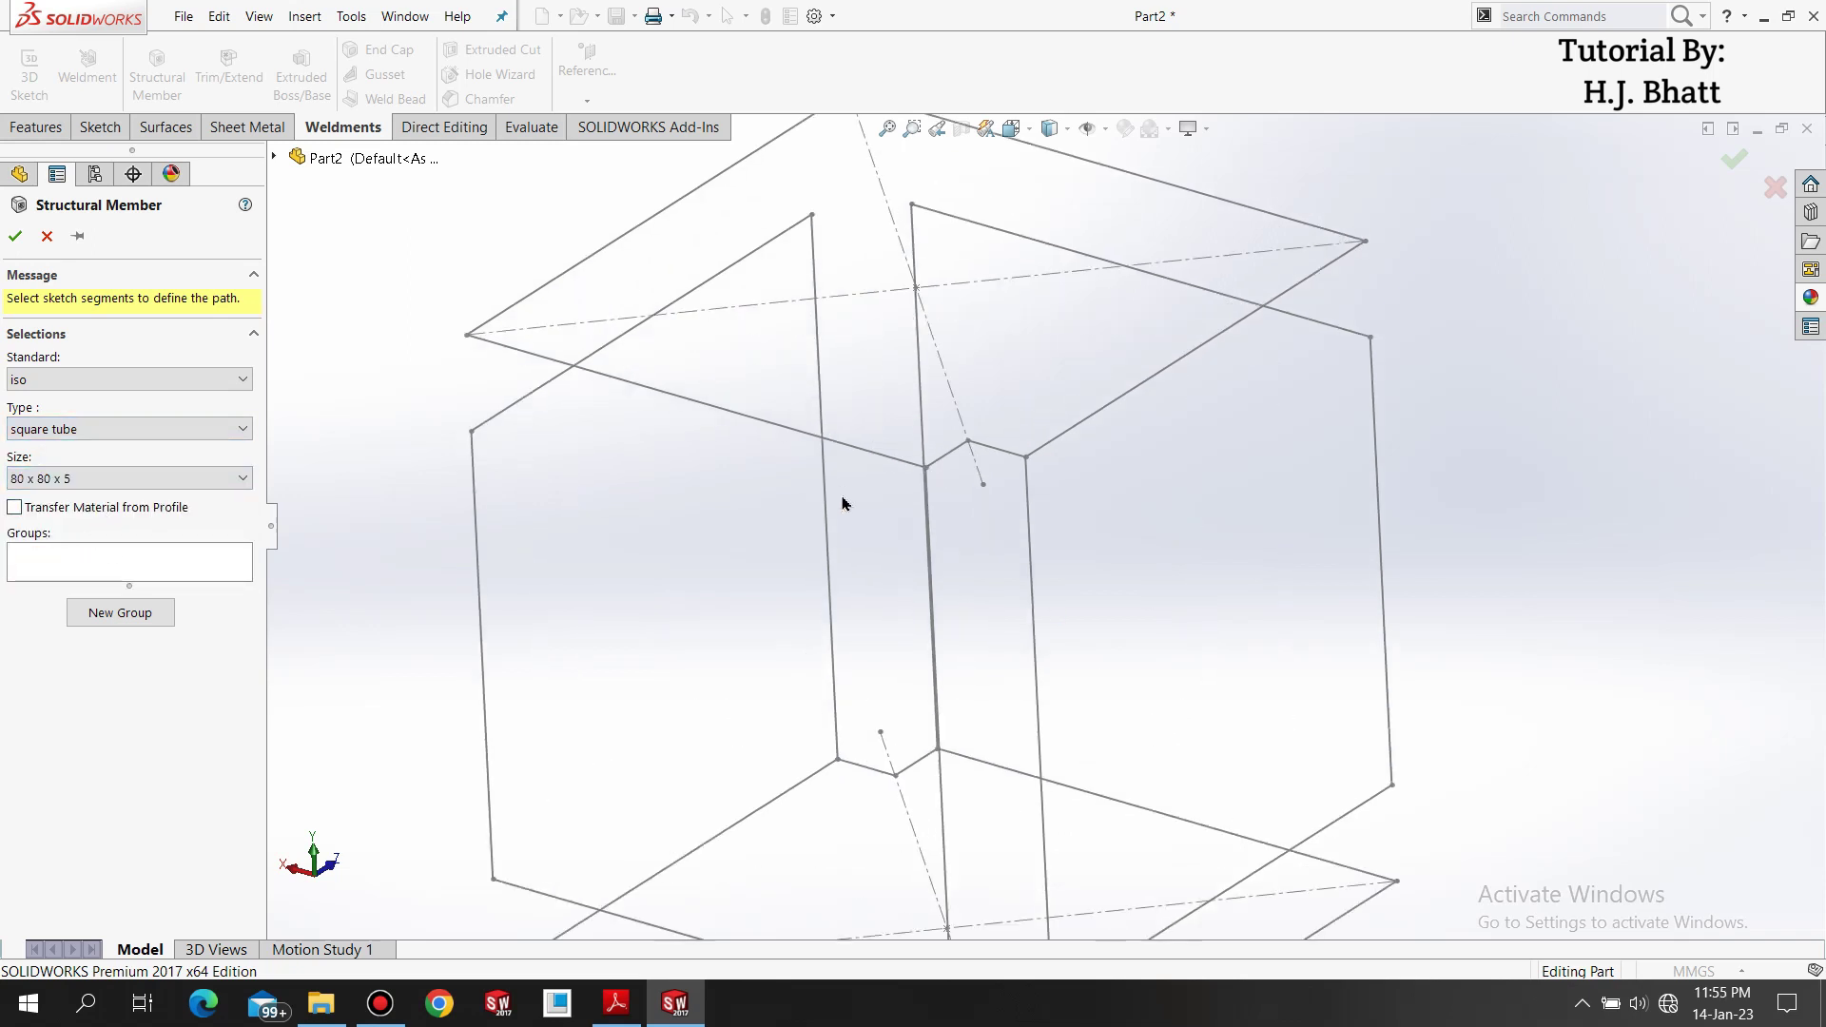
mouse_move(843, 503)
middle_down()
mouse_move(795, 485)
mouse_move(831, 518)
mouse_move(799, 599)
mouse_move(859, 628)
mouse_move(999, 597)
mouse_move(994, 549)
mouse_move(818, 551)
mouse_move(676, 656)
mouse_move(644, 709)
mouse_move(1079, 733)
mouse_move(1072, 766)
middle_up()
scroll(1335, 718, up, 3)
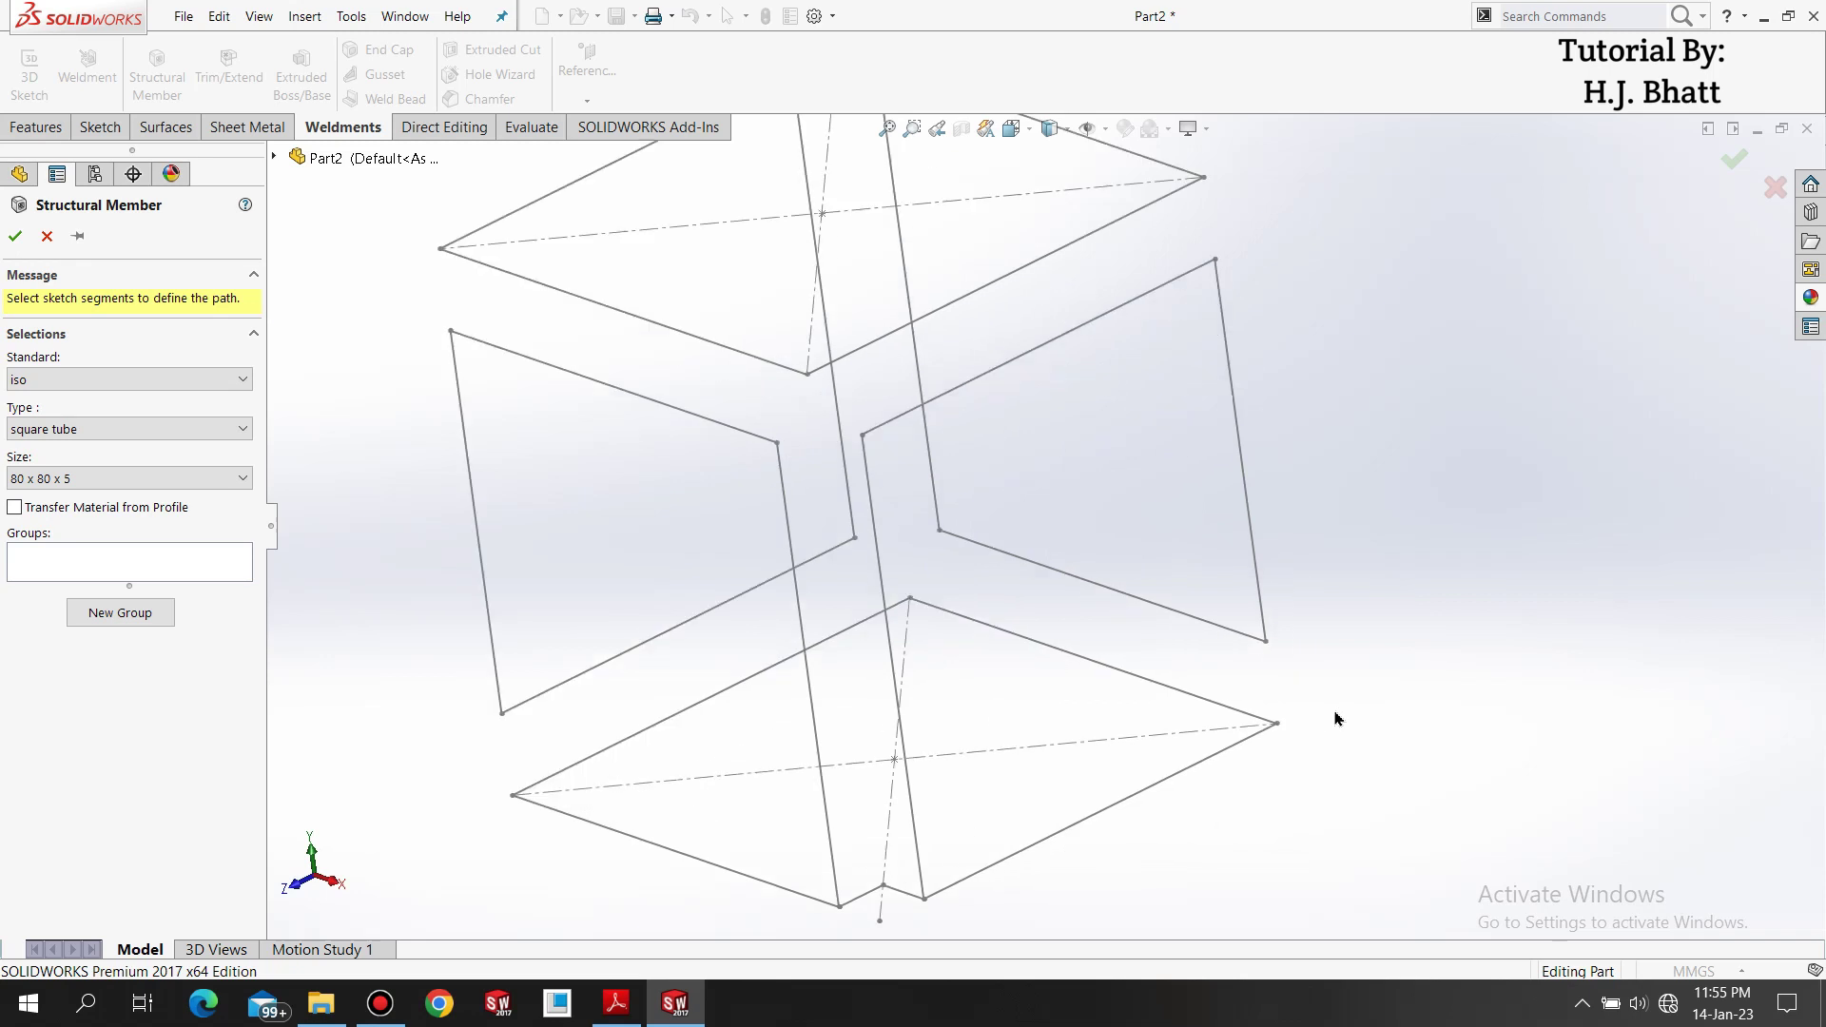
click(59, 552)
mouse_move(1261, 555)
middle_down()
mouse_move(1134, 636)
mouse_move(1147, 652)
middle_up()
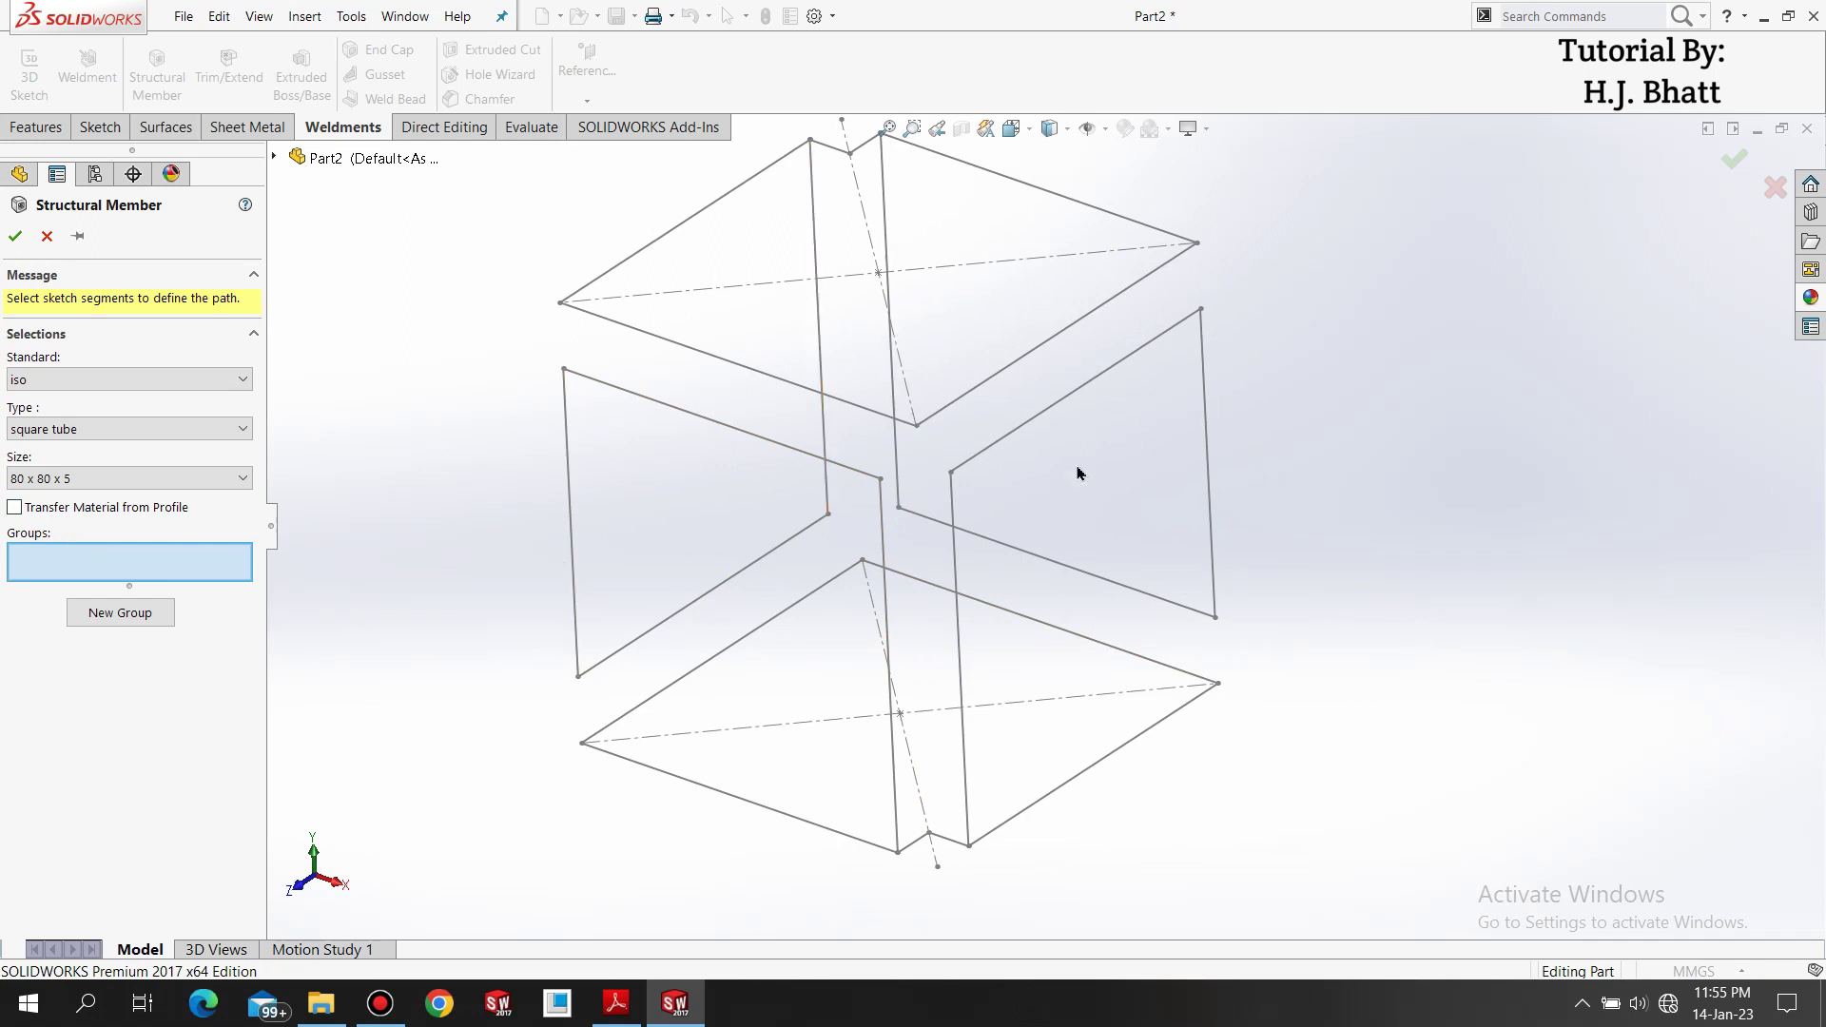
mouse_move(1080, 758)
middle_down()
mouse_move(1088, 571)
mouse_move(1064, 644)
mouse_move(994, 510)
middle_up()
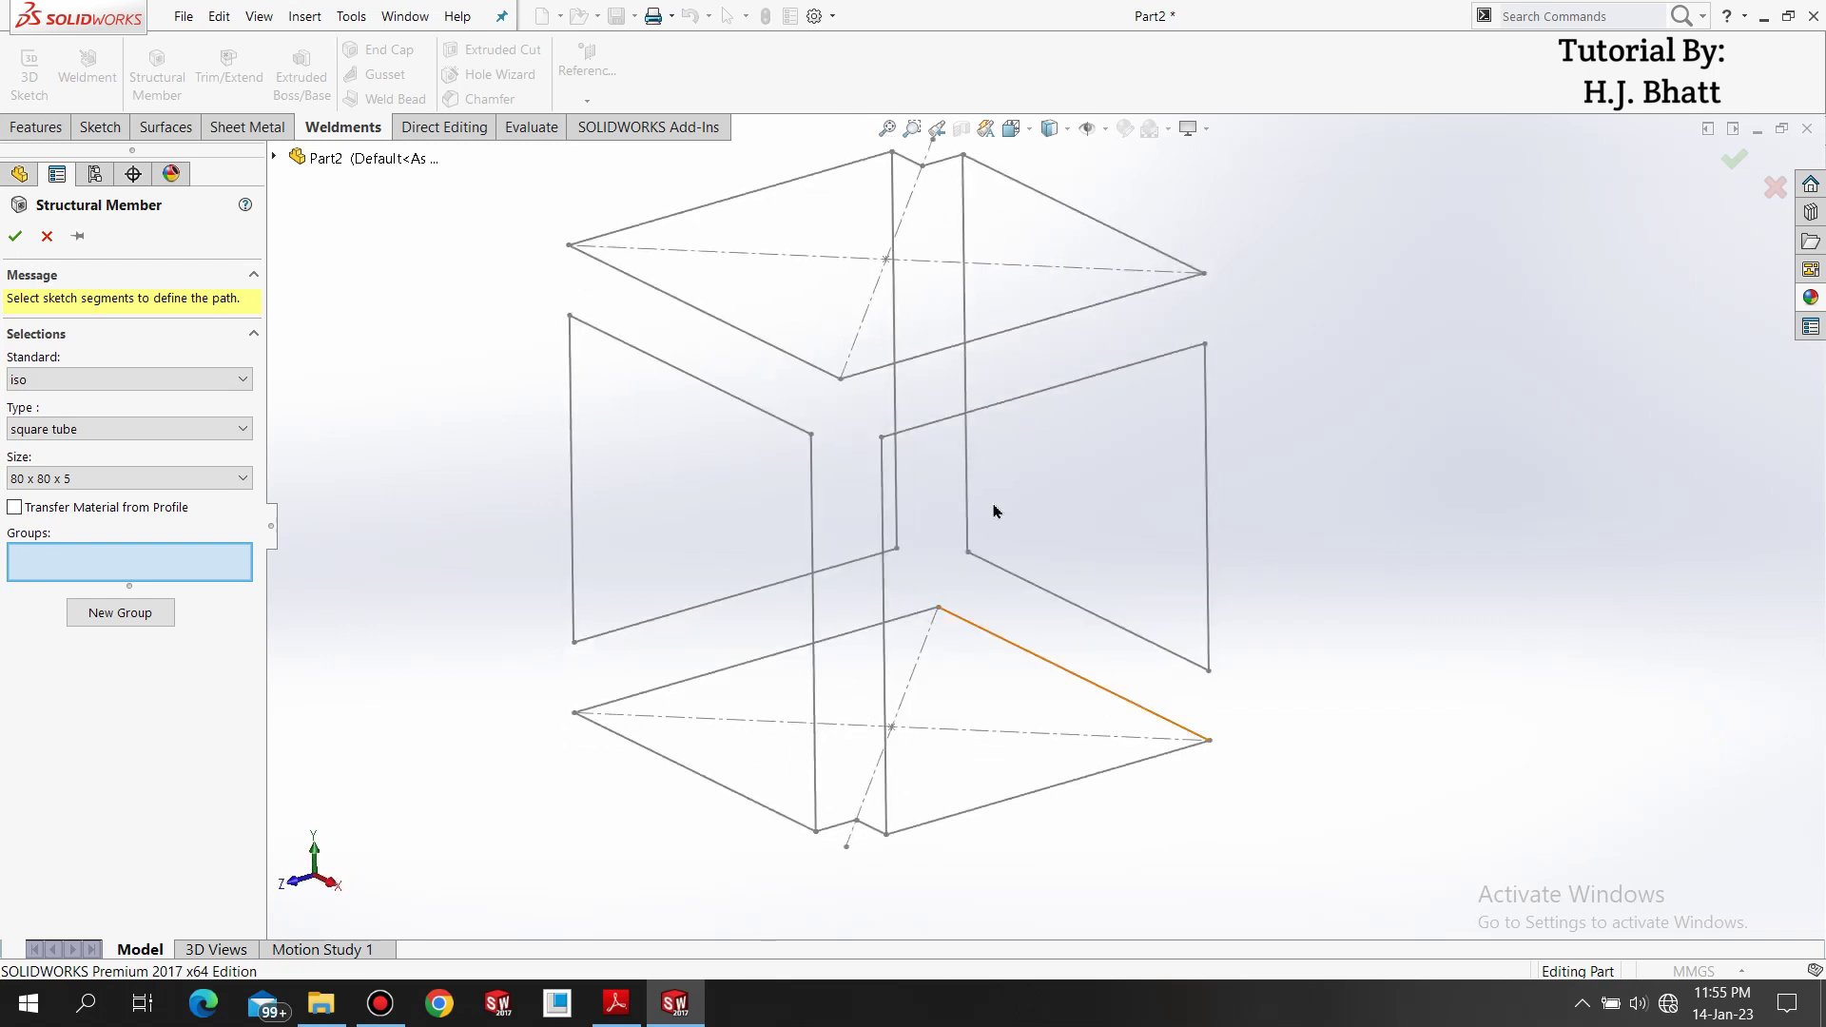
click(964, 421)
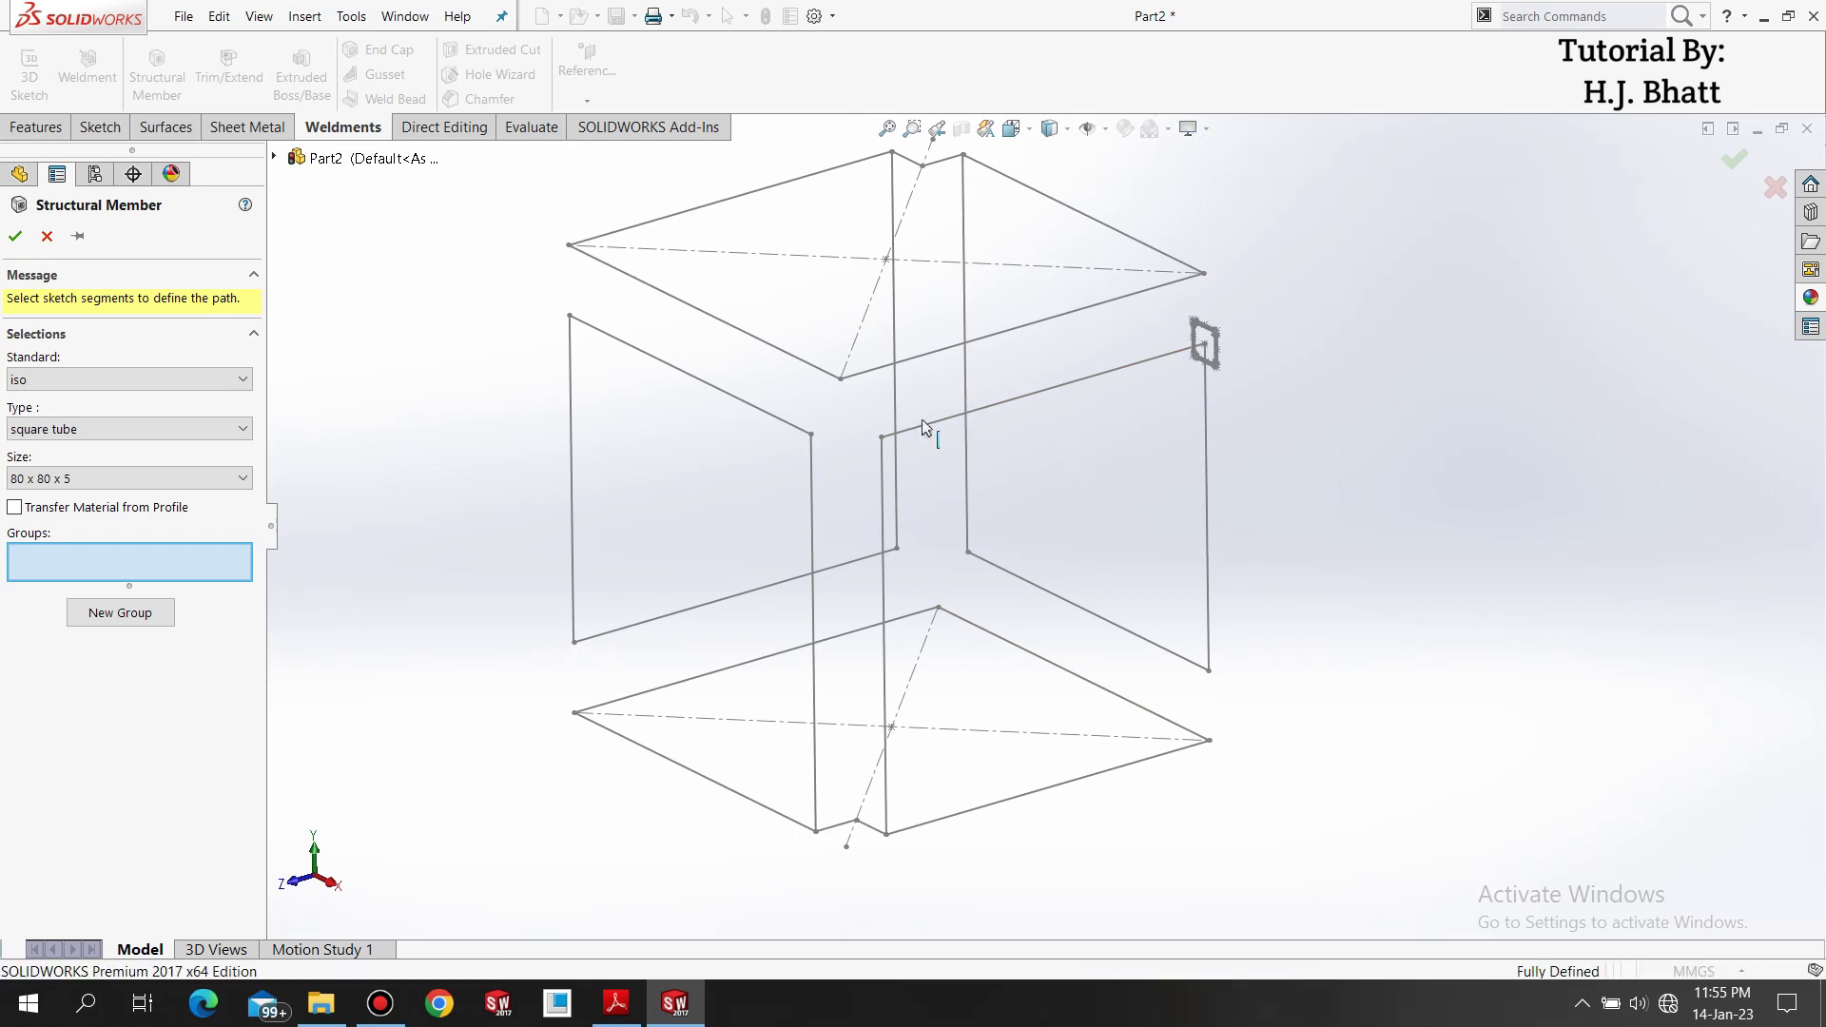
click(919, 432)
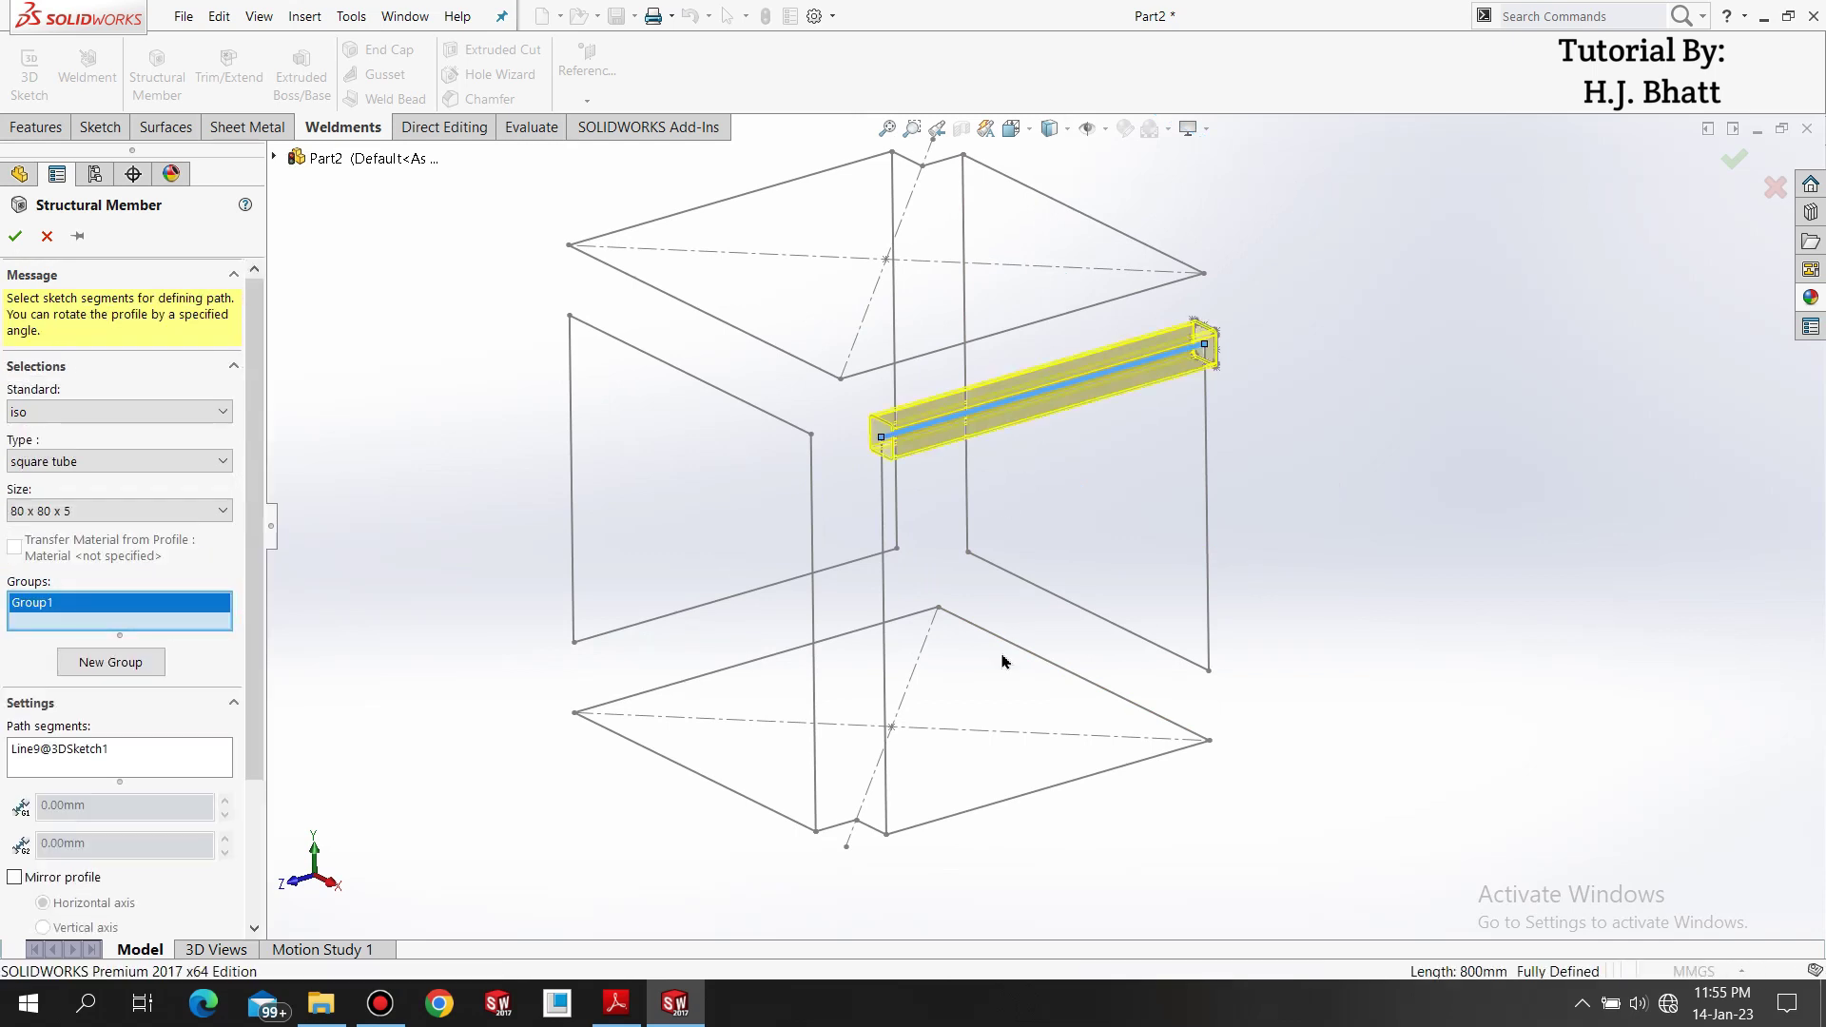
click(1002, 807)
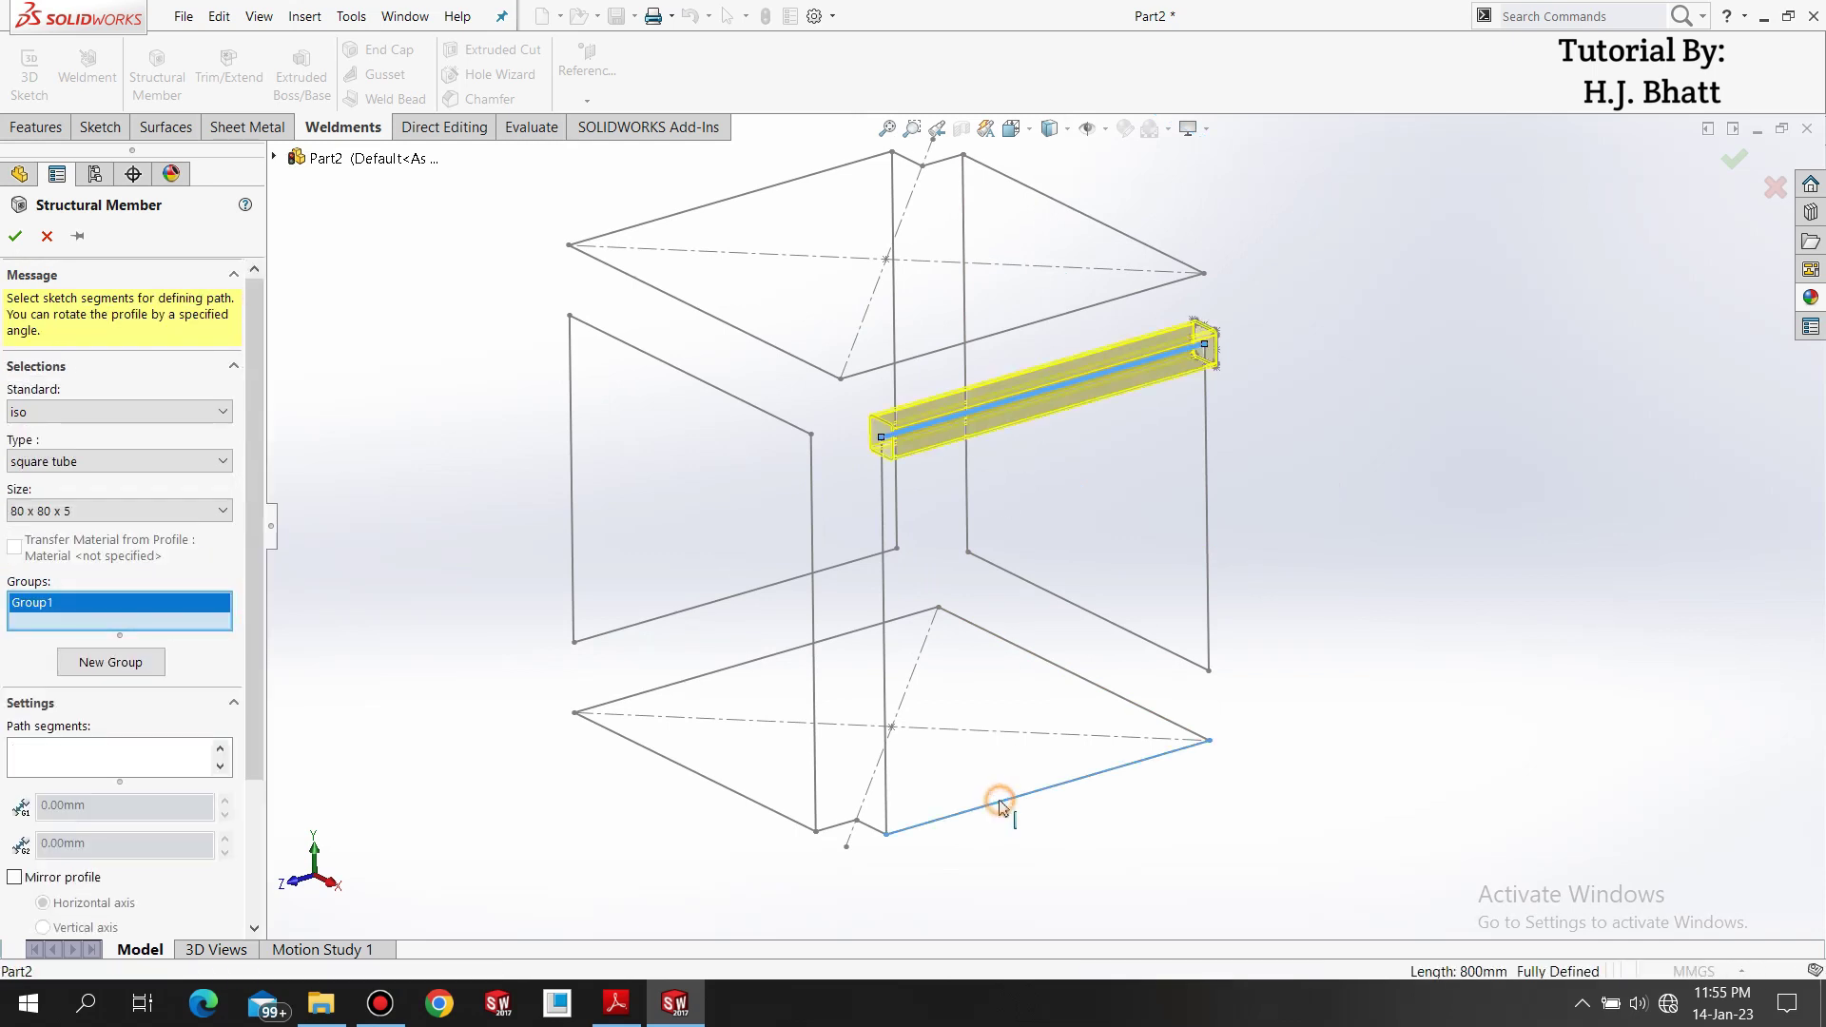
right_click(172, 612)
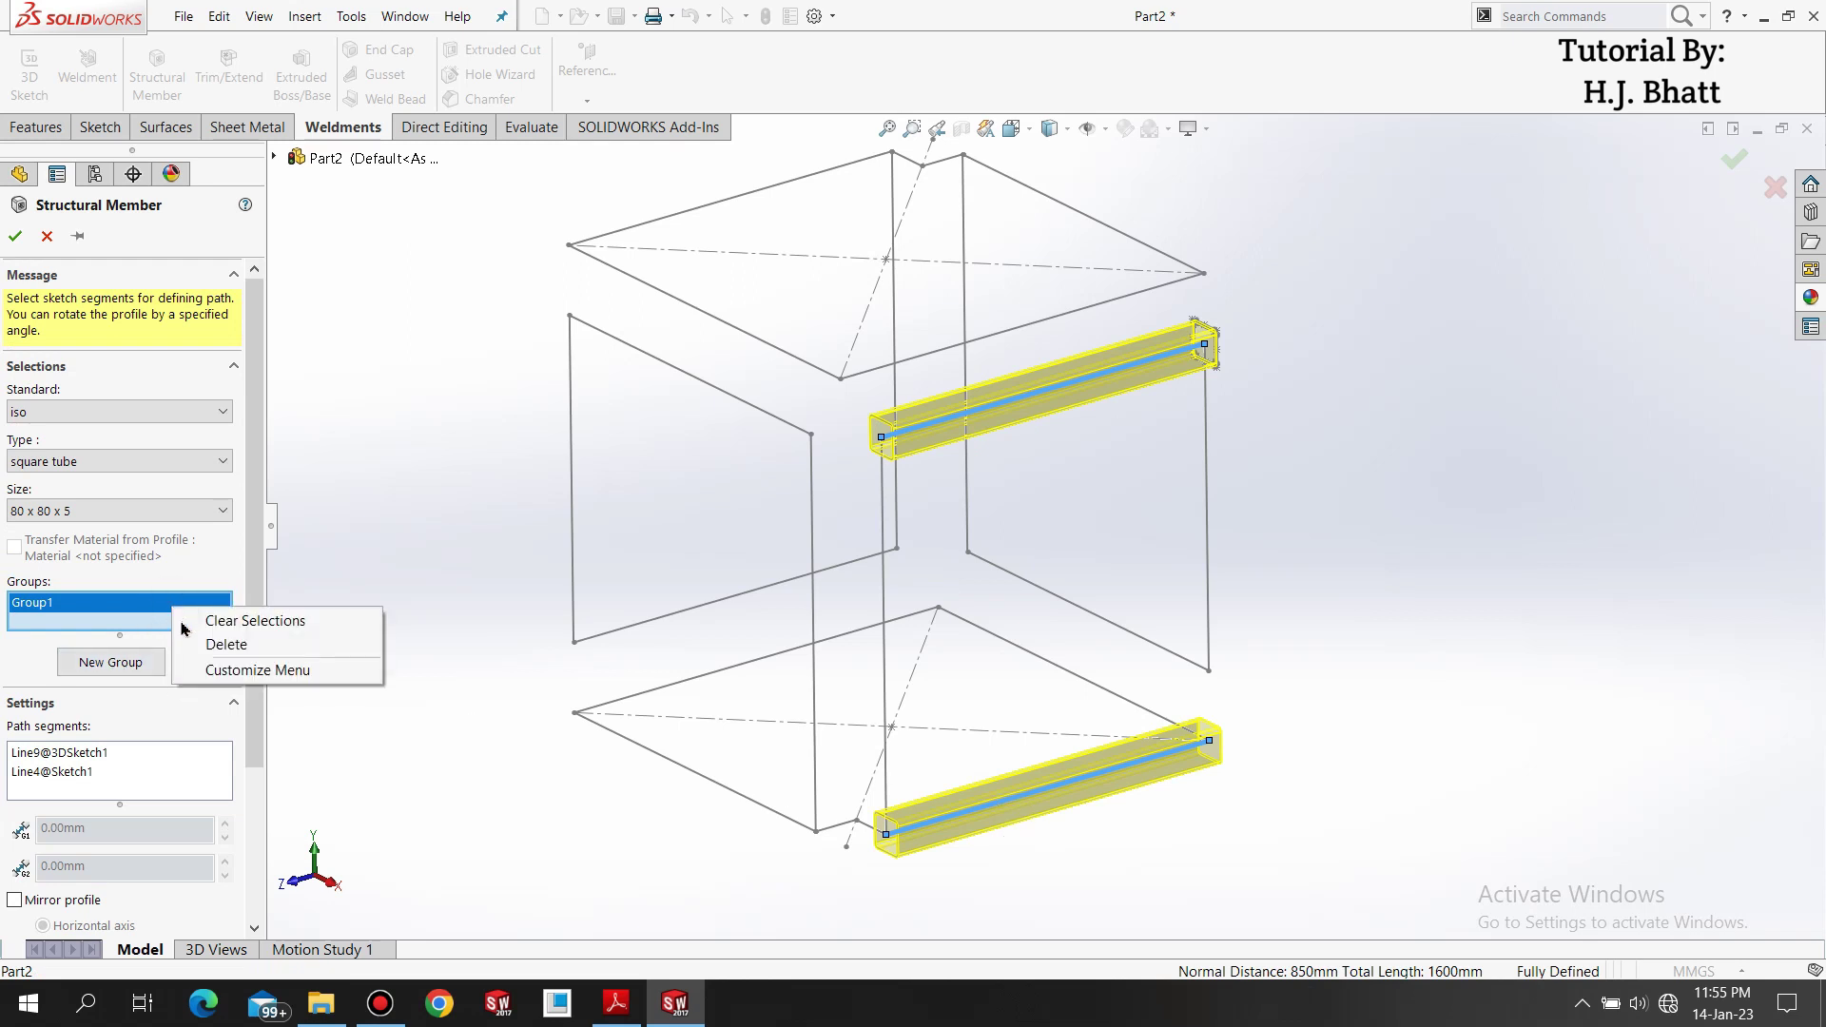
click(224, 619)
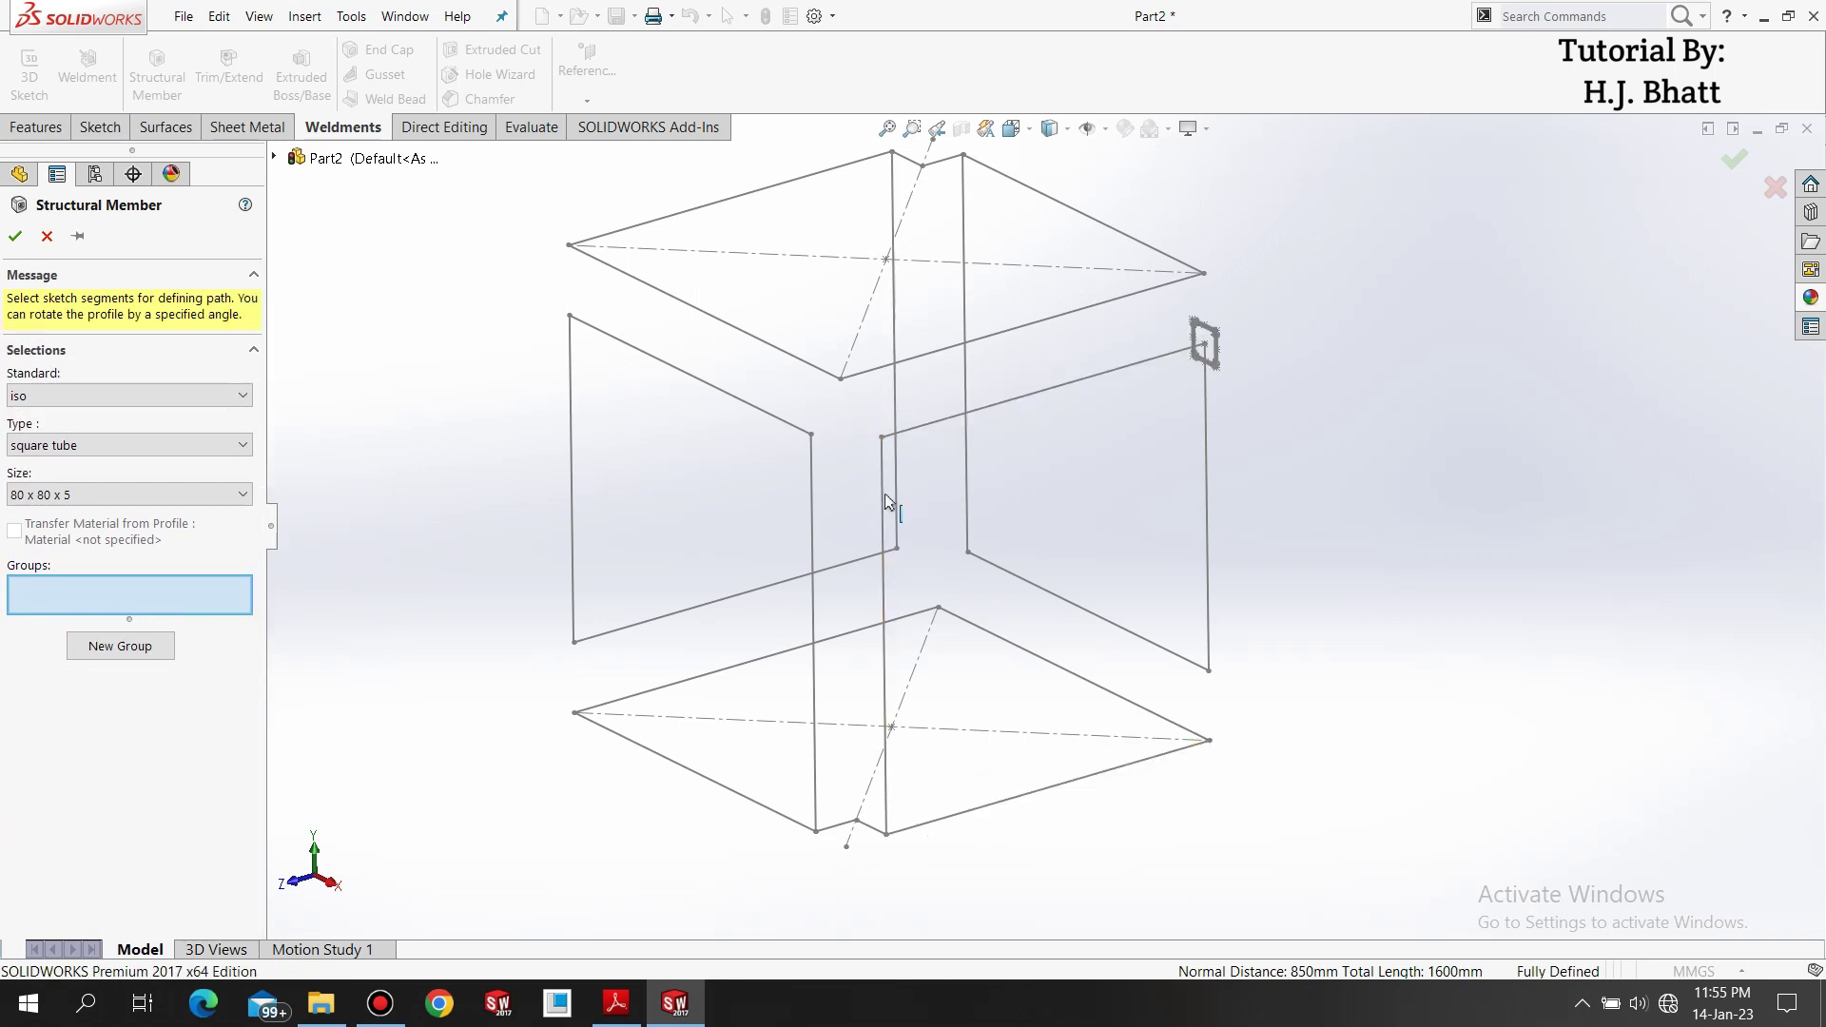
click(885, 501)
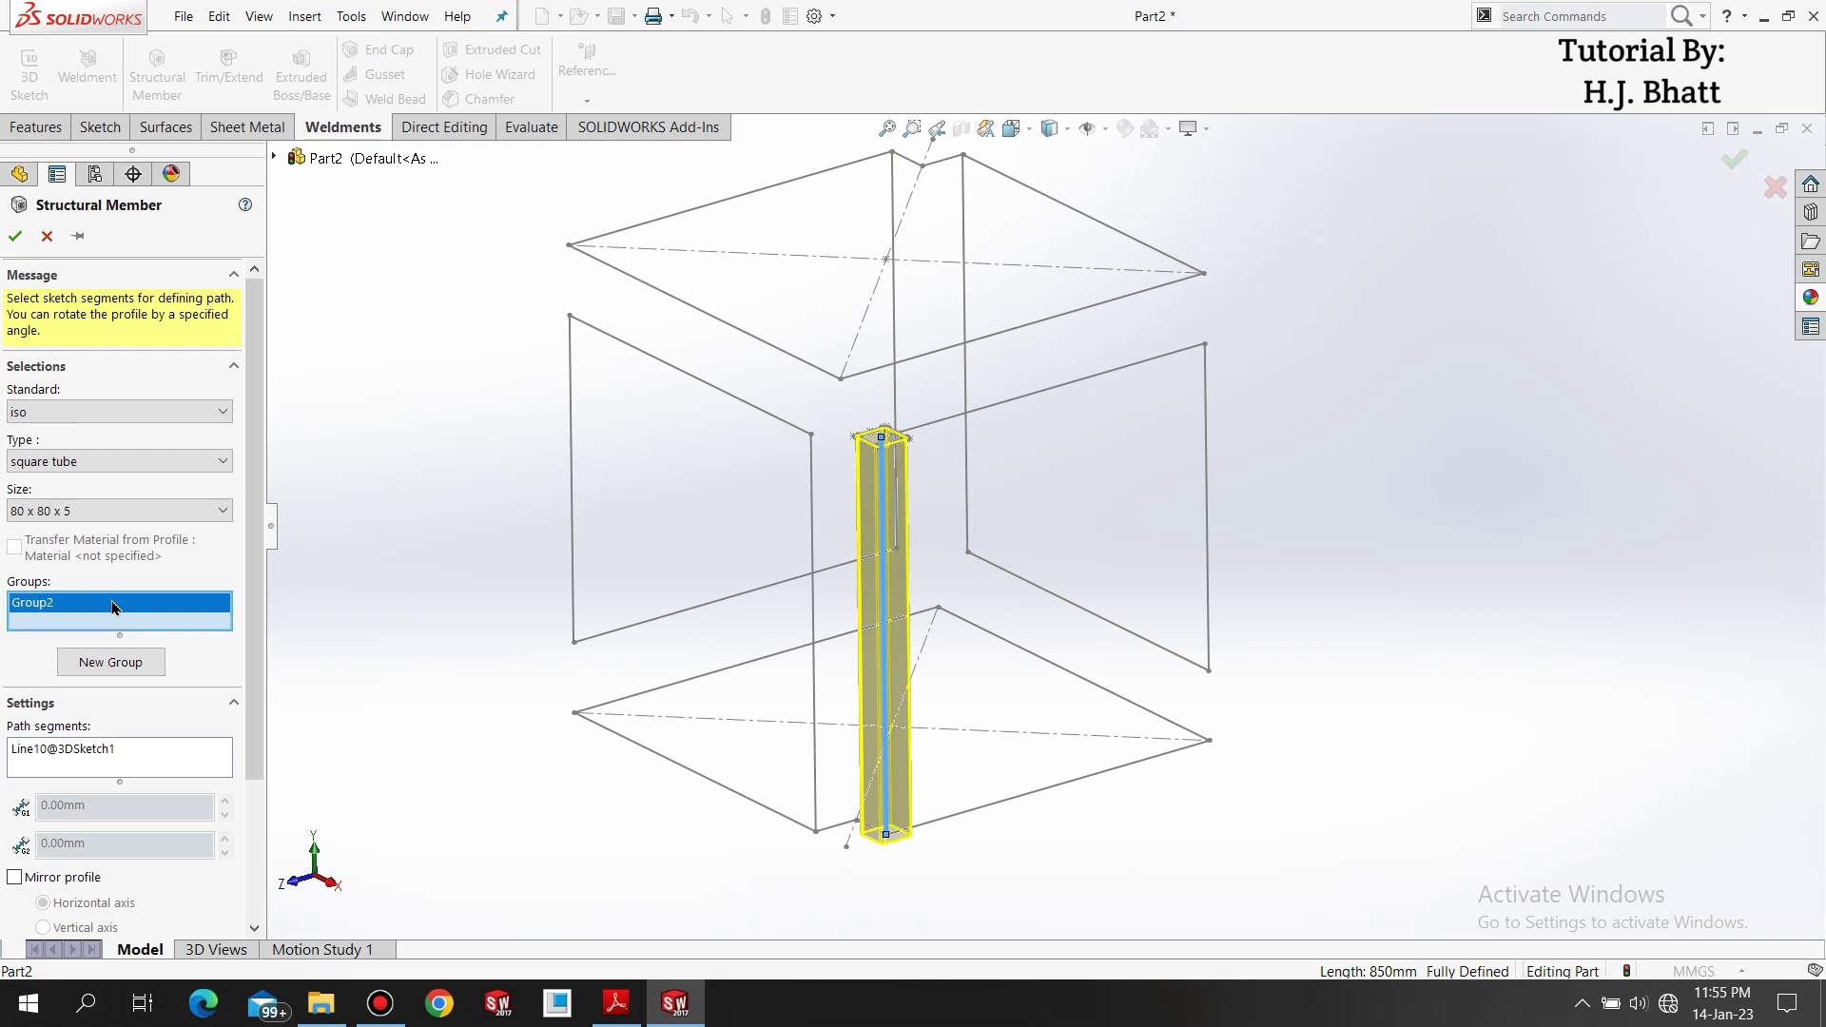
click(84, 658)
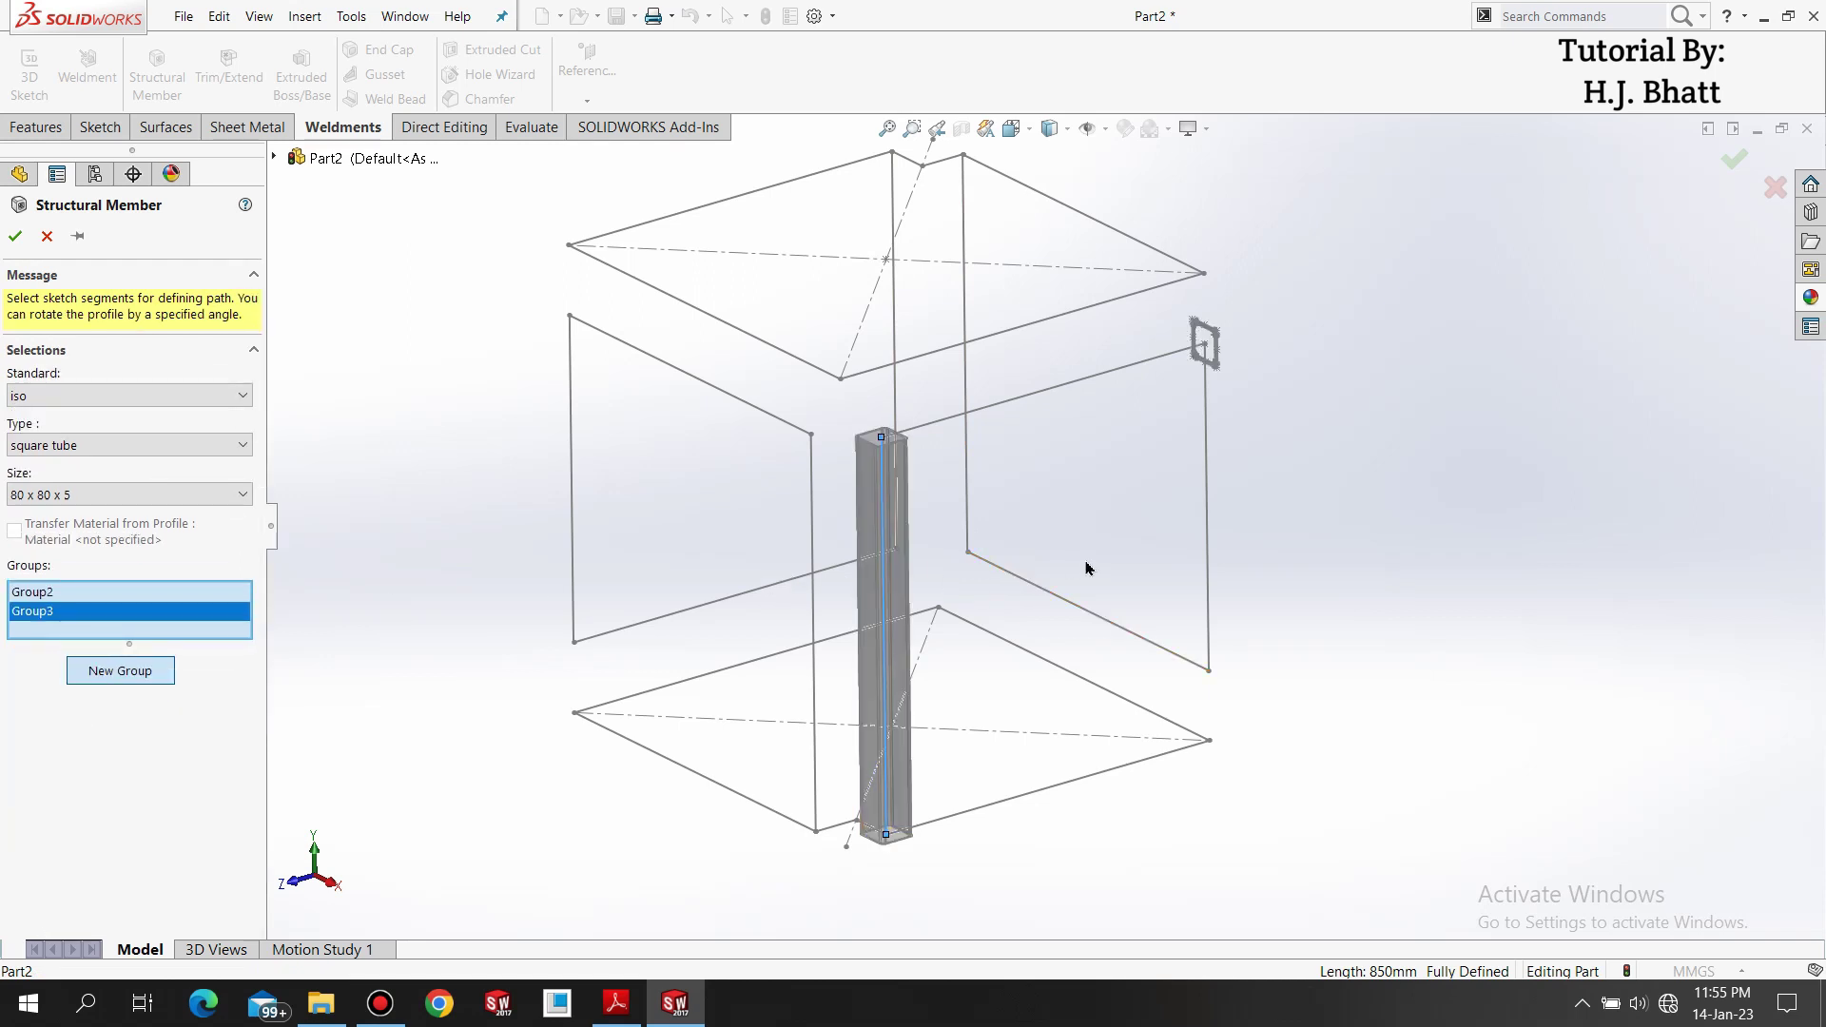
click(1058, 599)
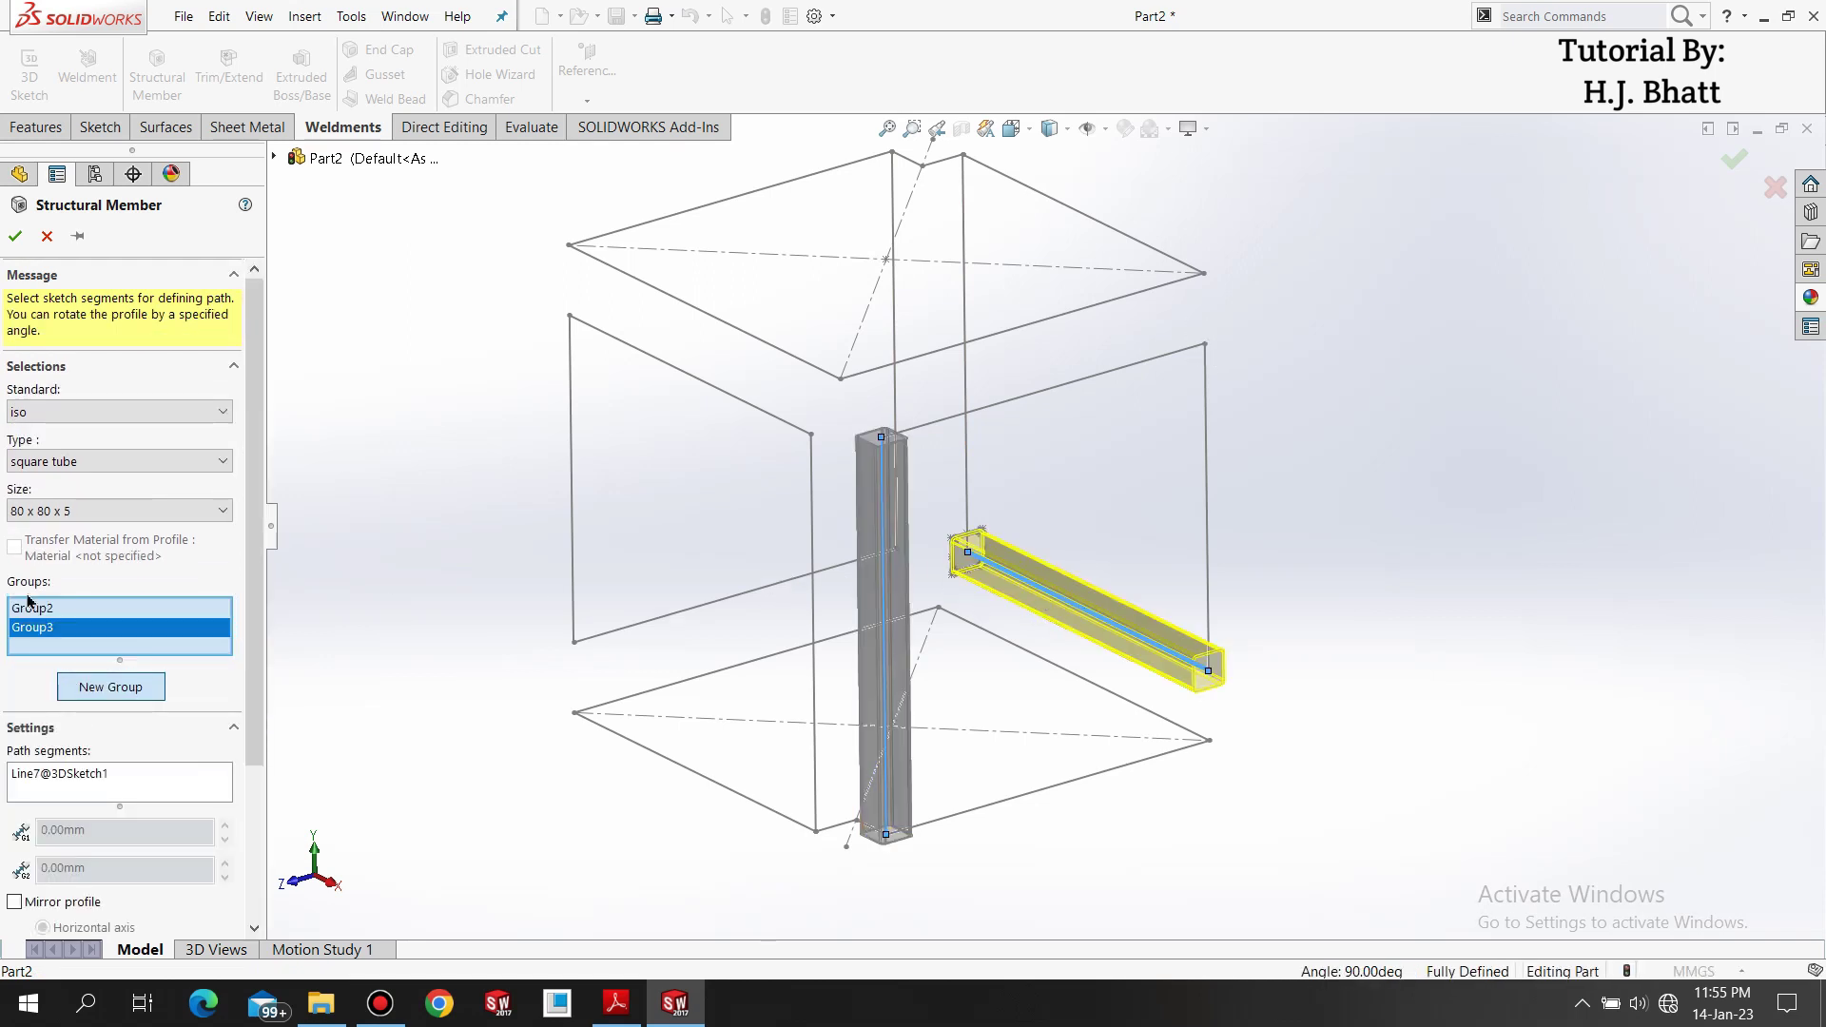
right_click(67, 620)
click(106, 623)
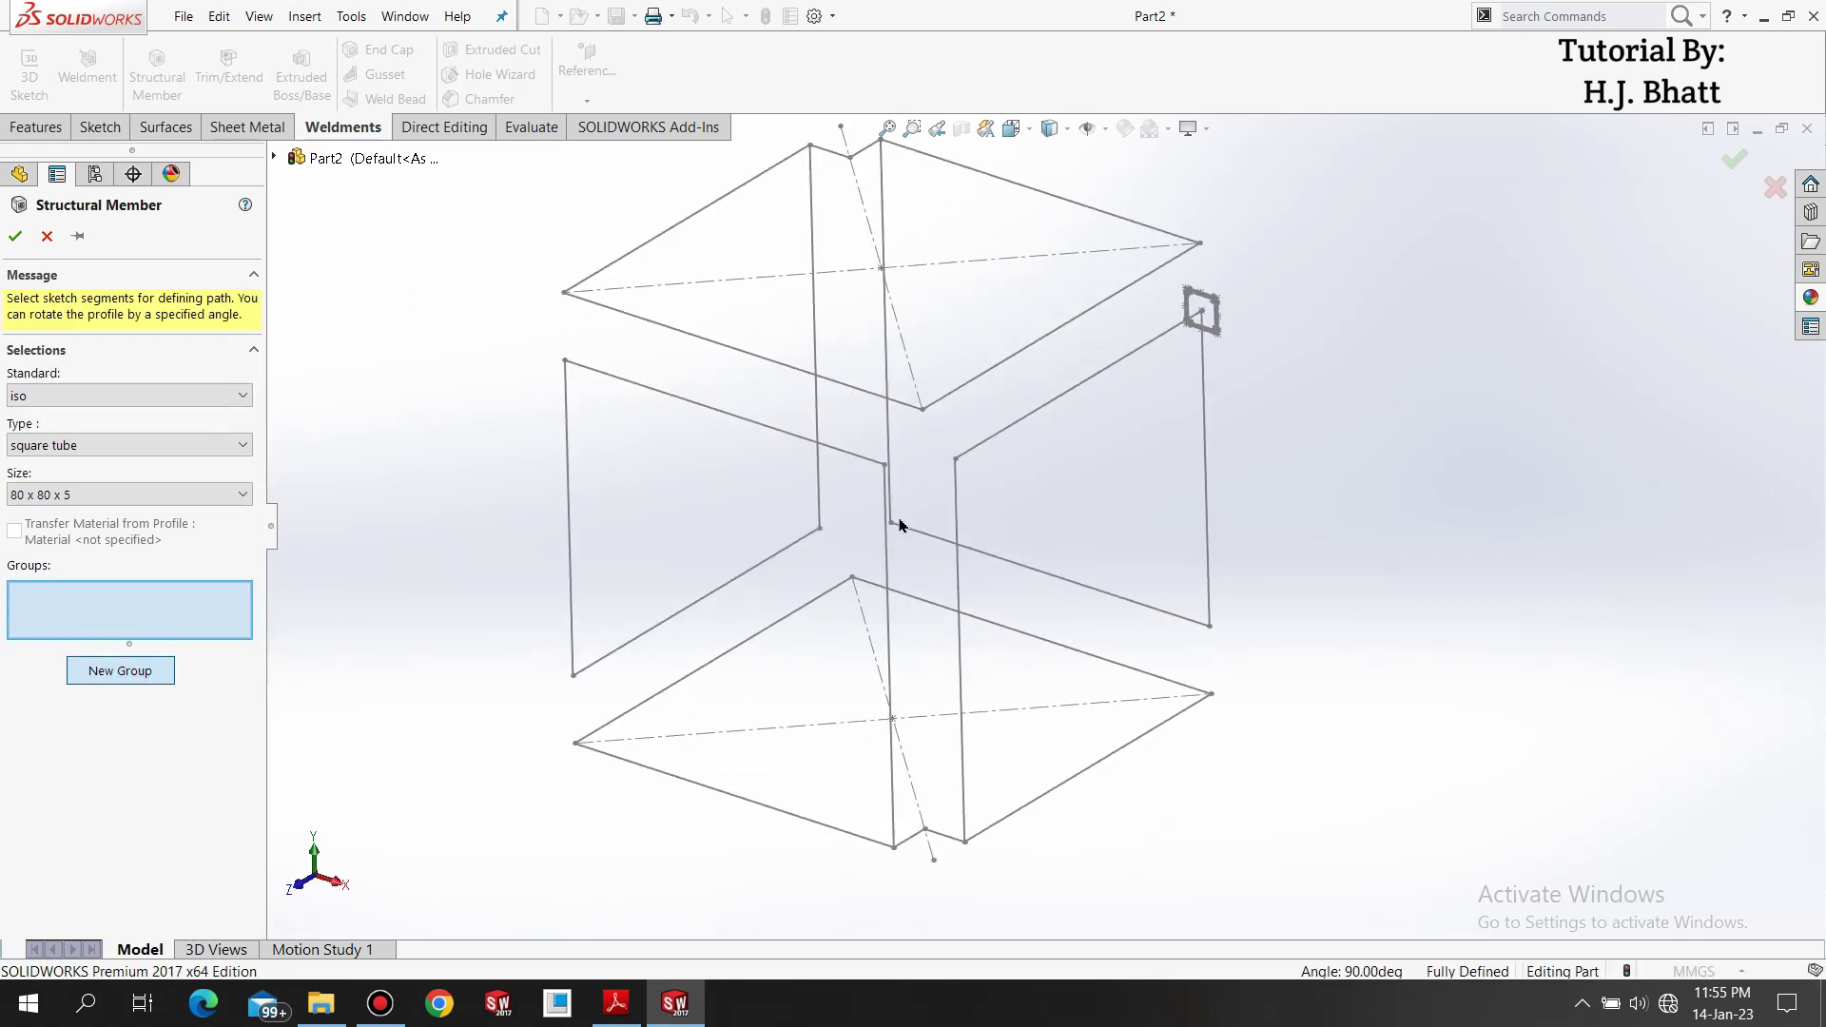
scroll(904, 552, down, 3)
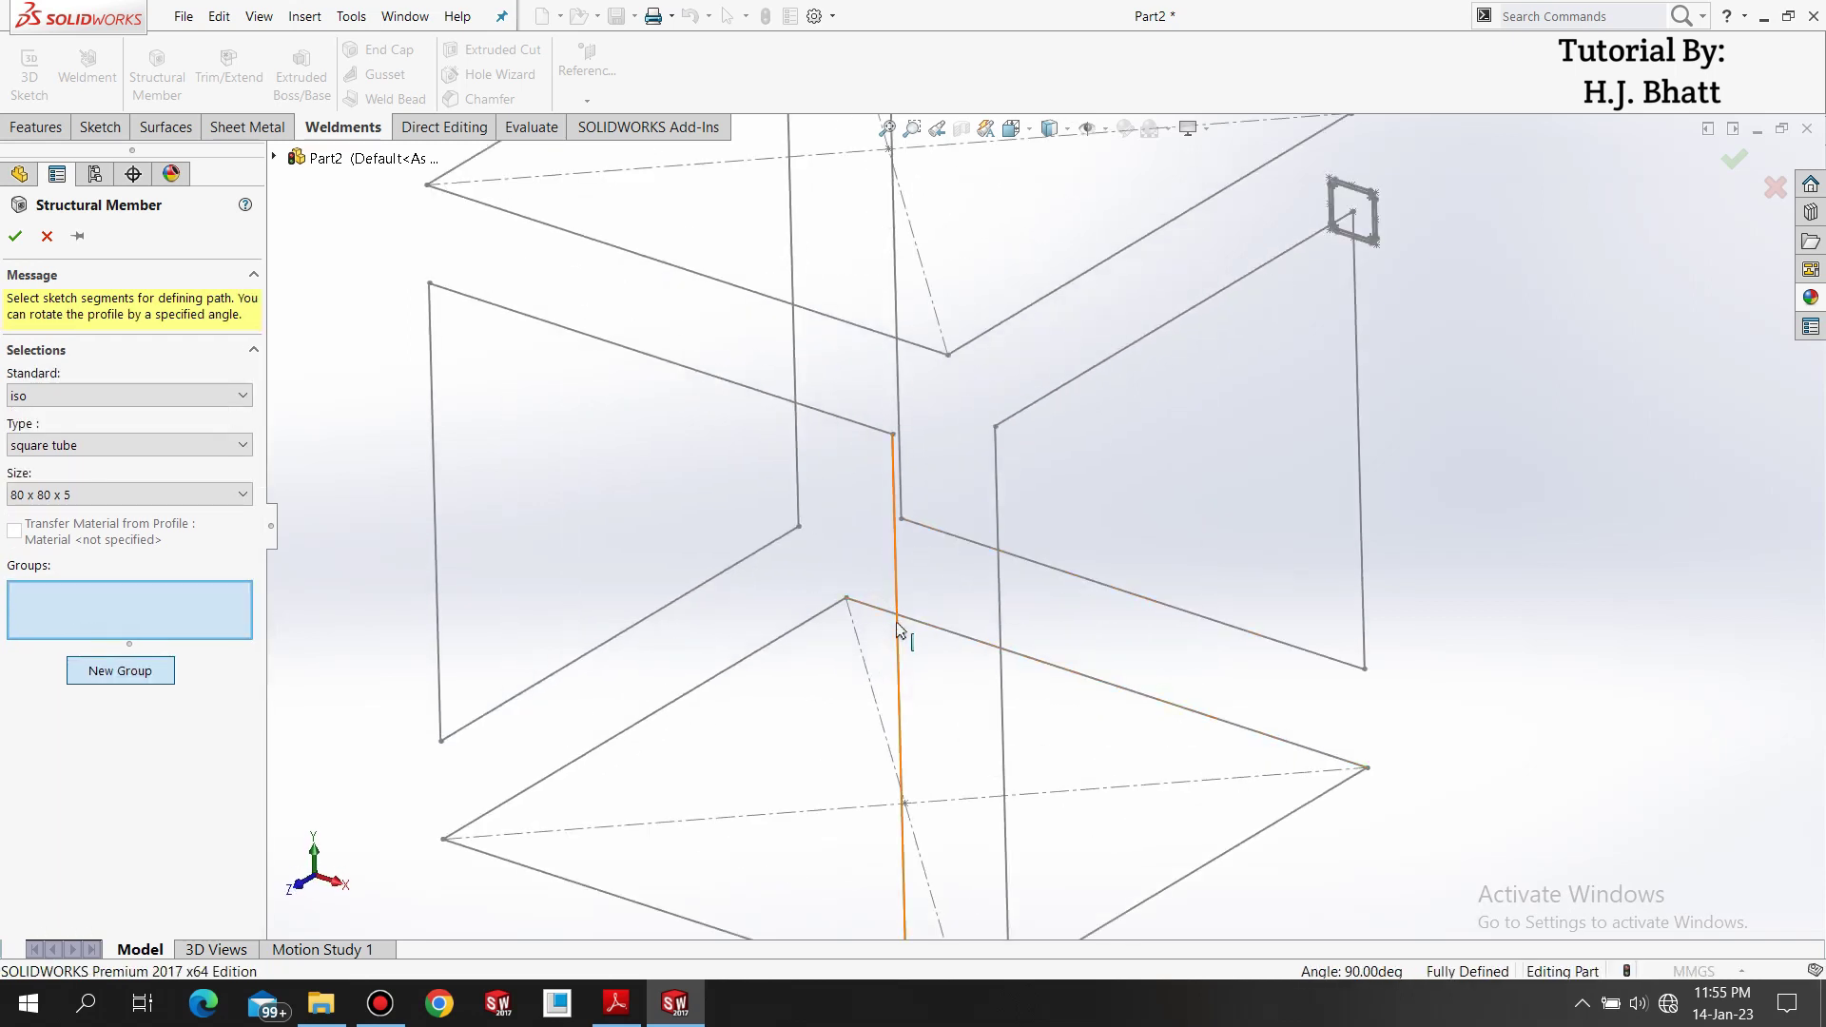
Add the left, top, bottom and back cube lines to the Group4 tube path.
scroll(899, 630, up, 3)
middle_drag(954, 681, 883, 675)
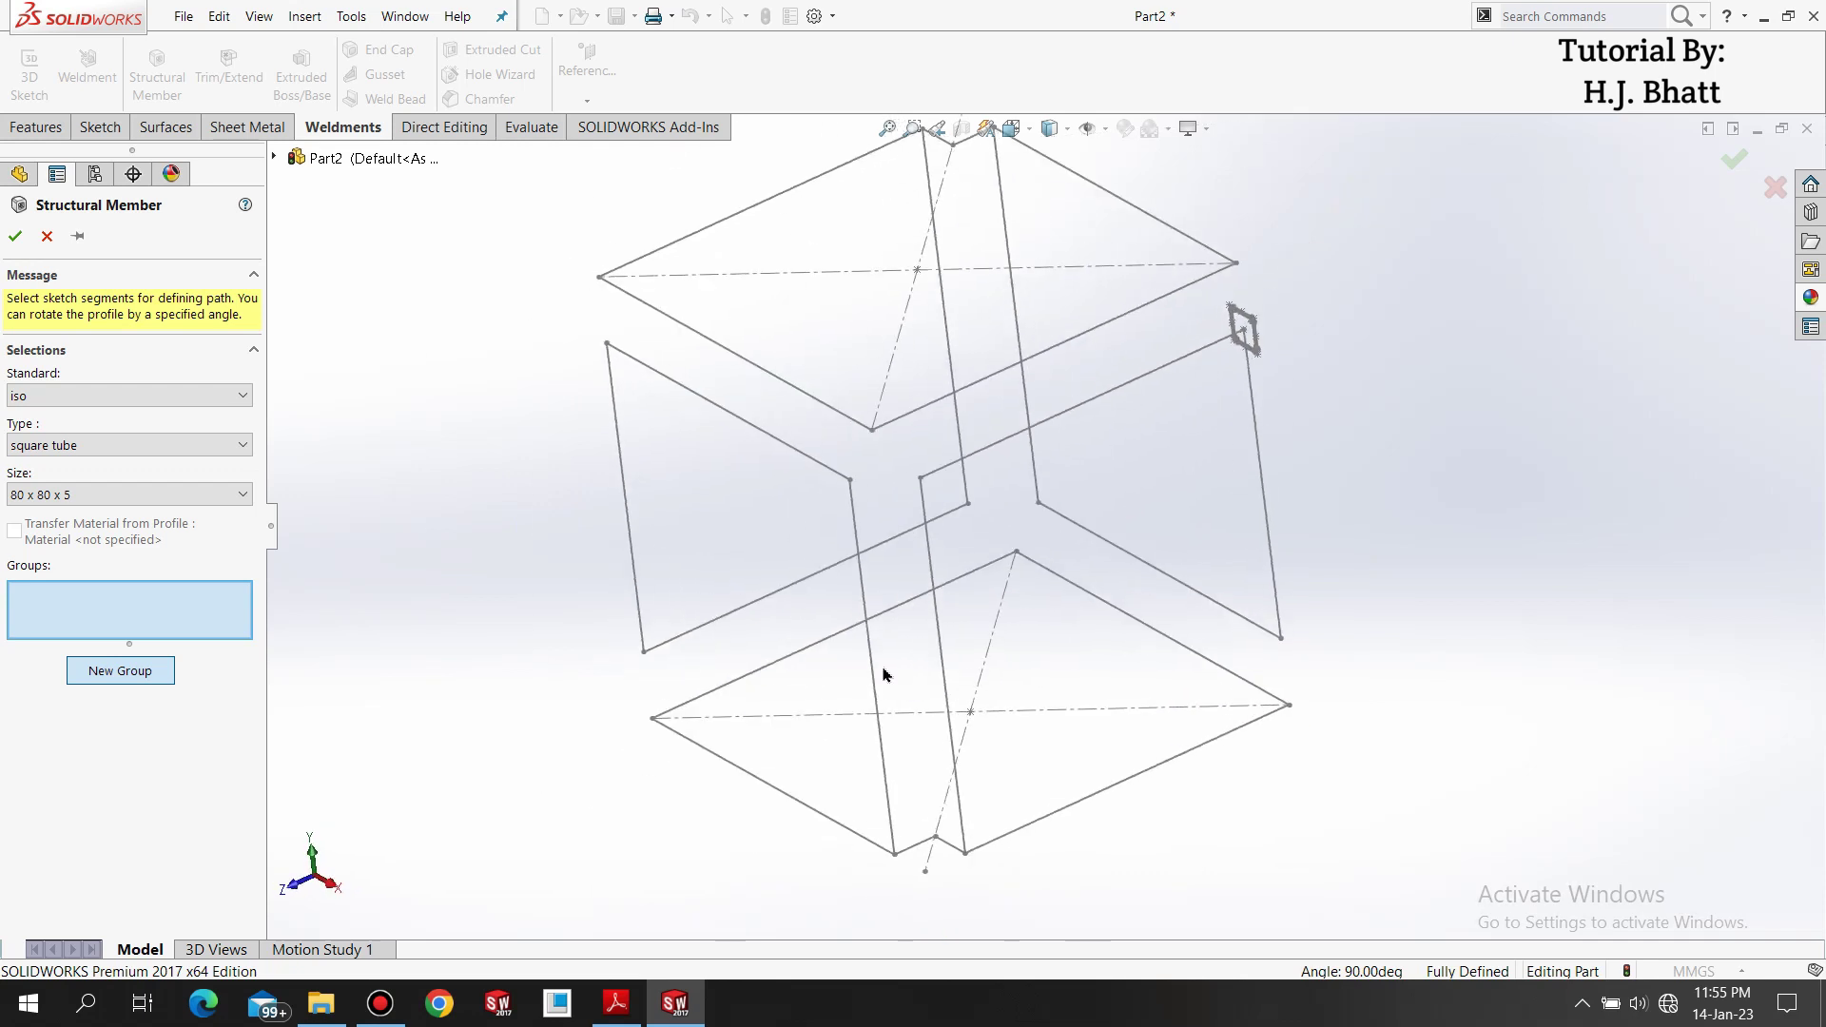
click(867, 647)
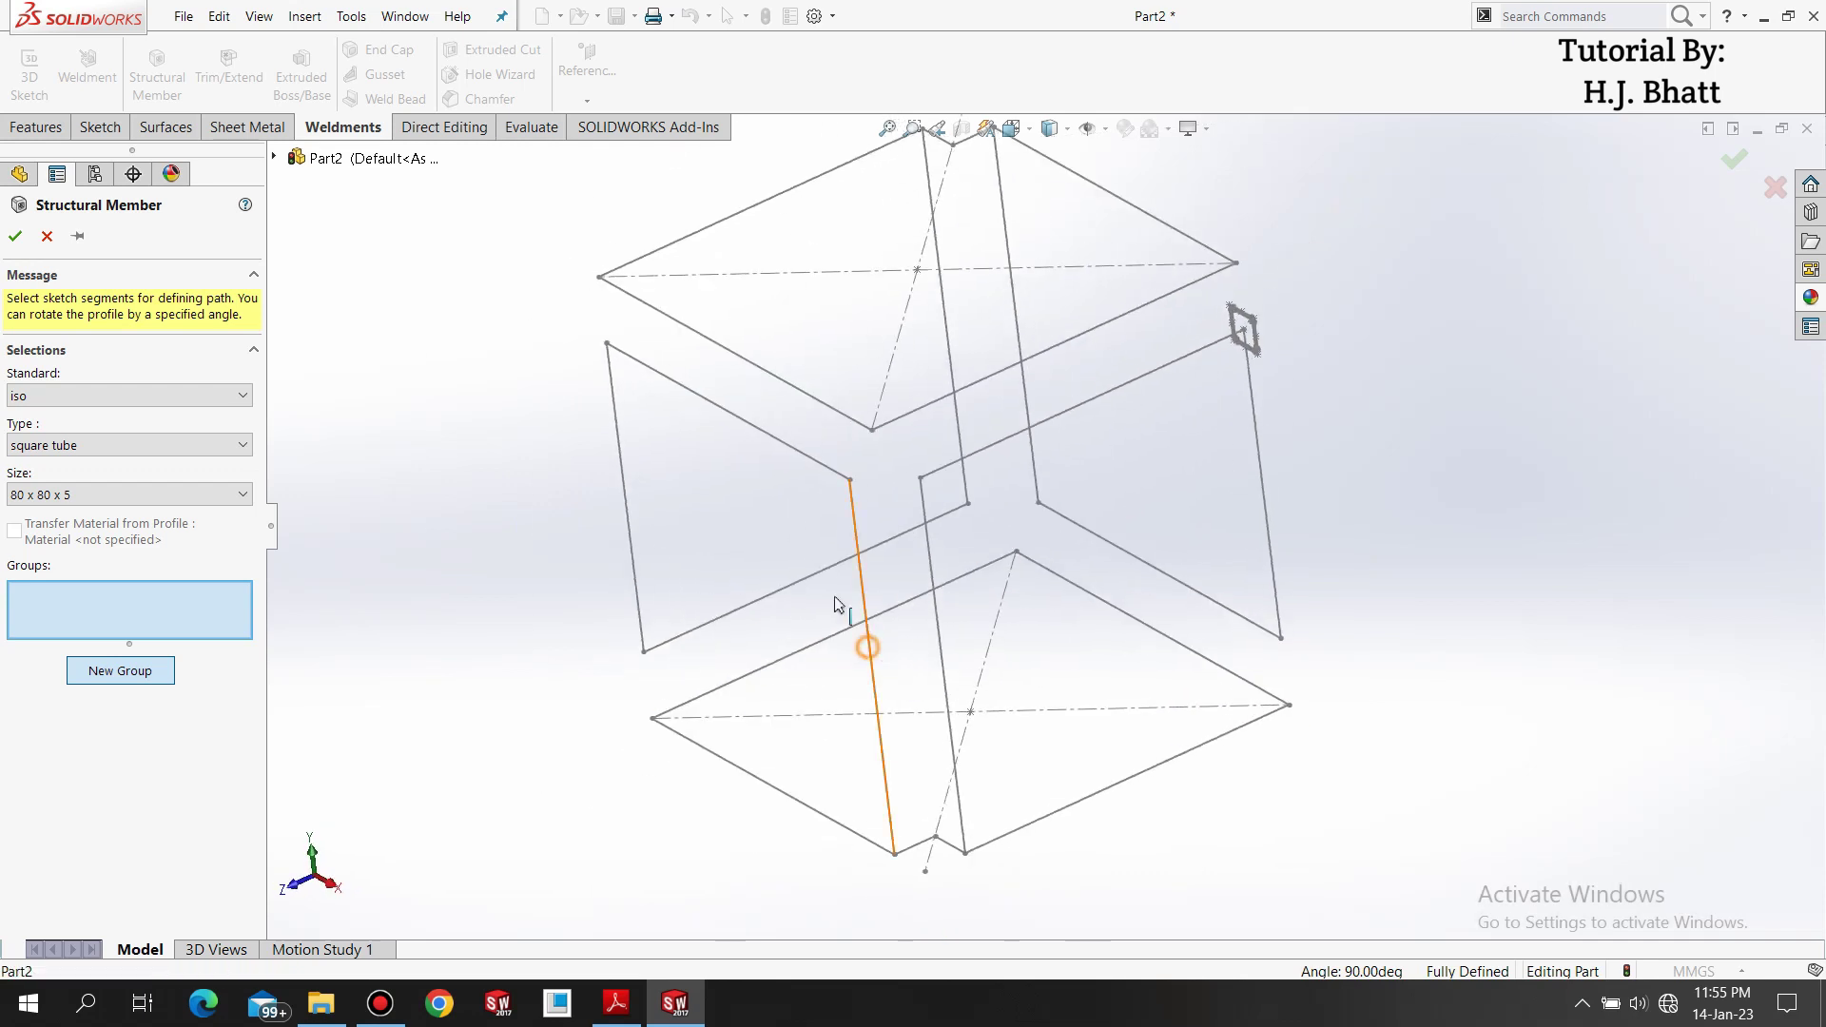
click(643, 375)
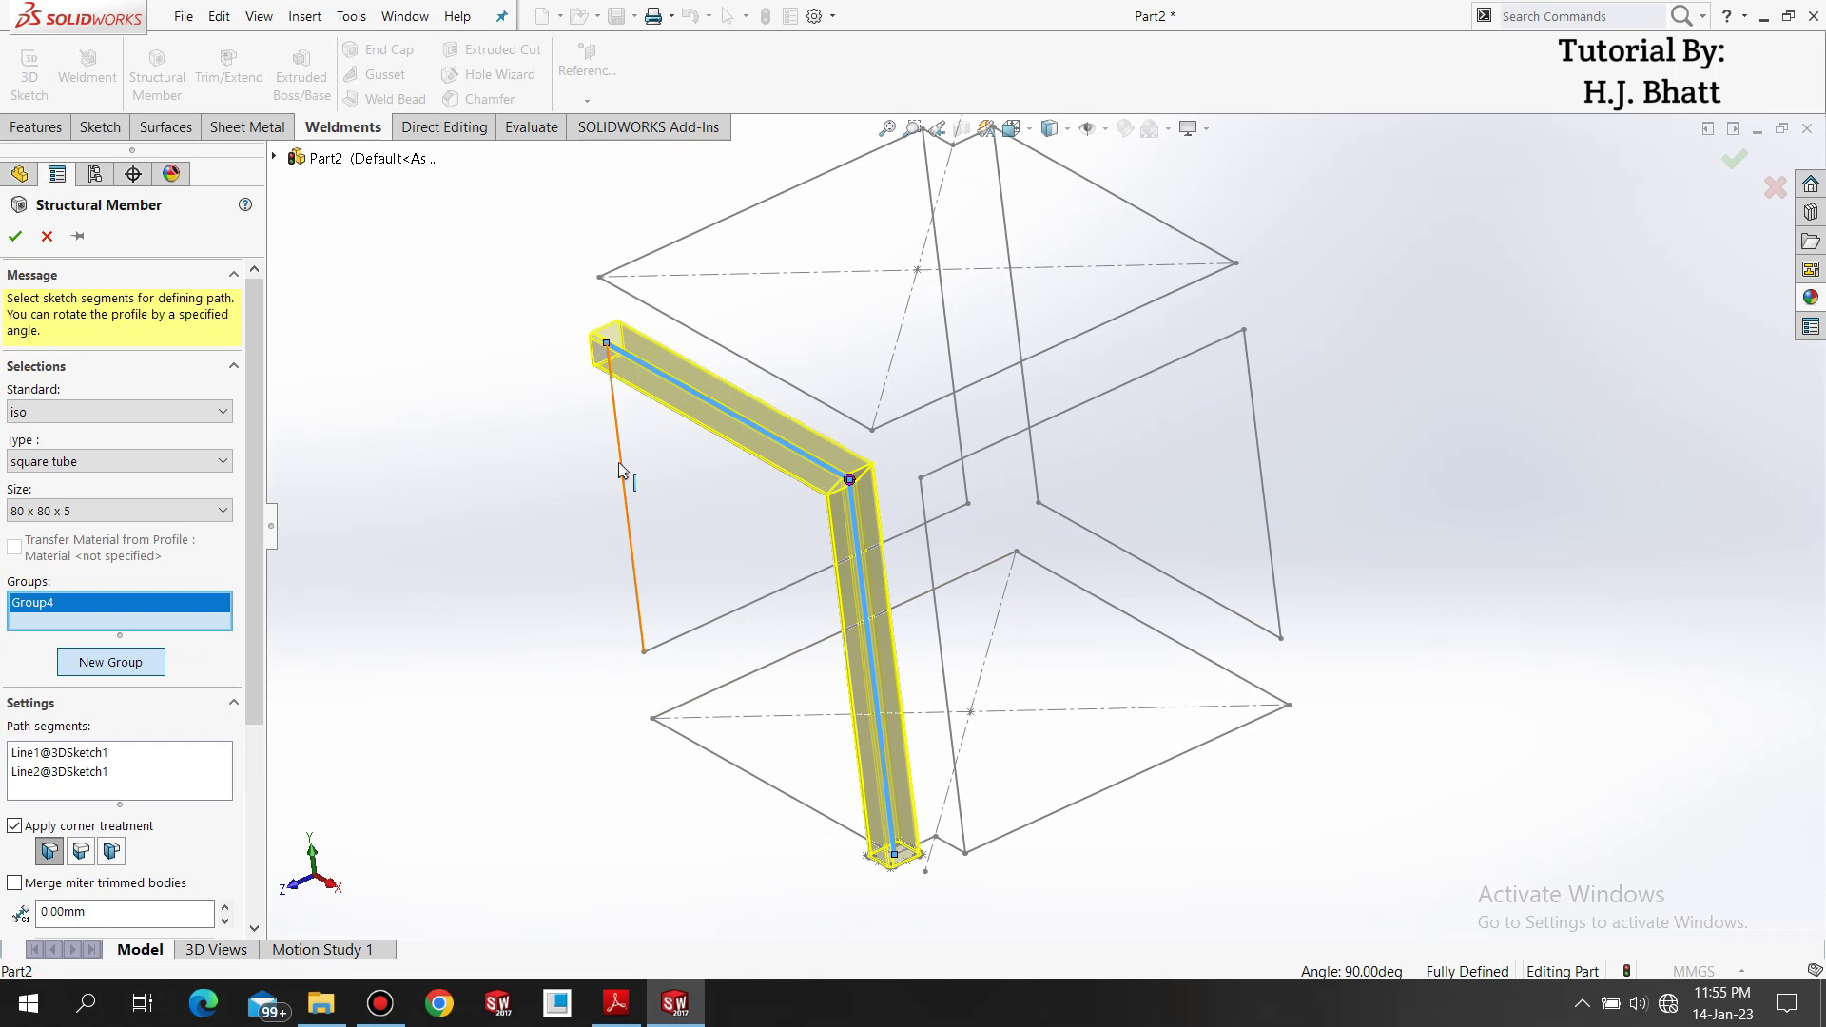
click(622, 468)
click(704, 624)
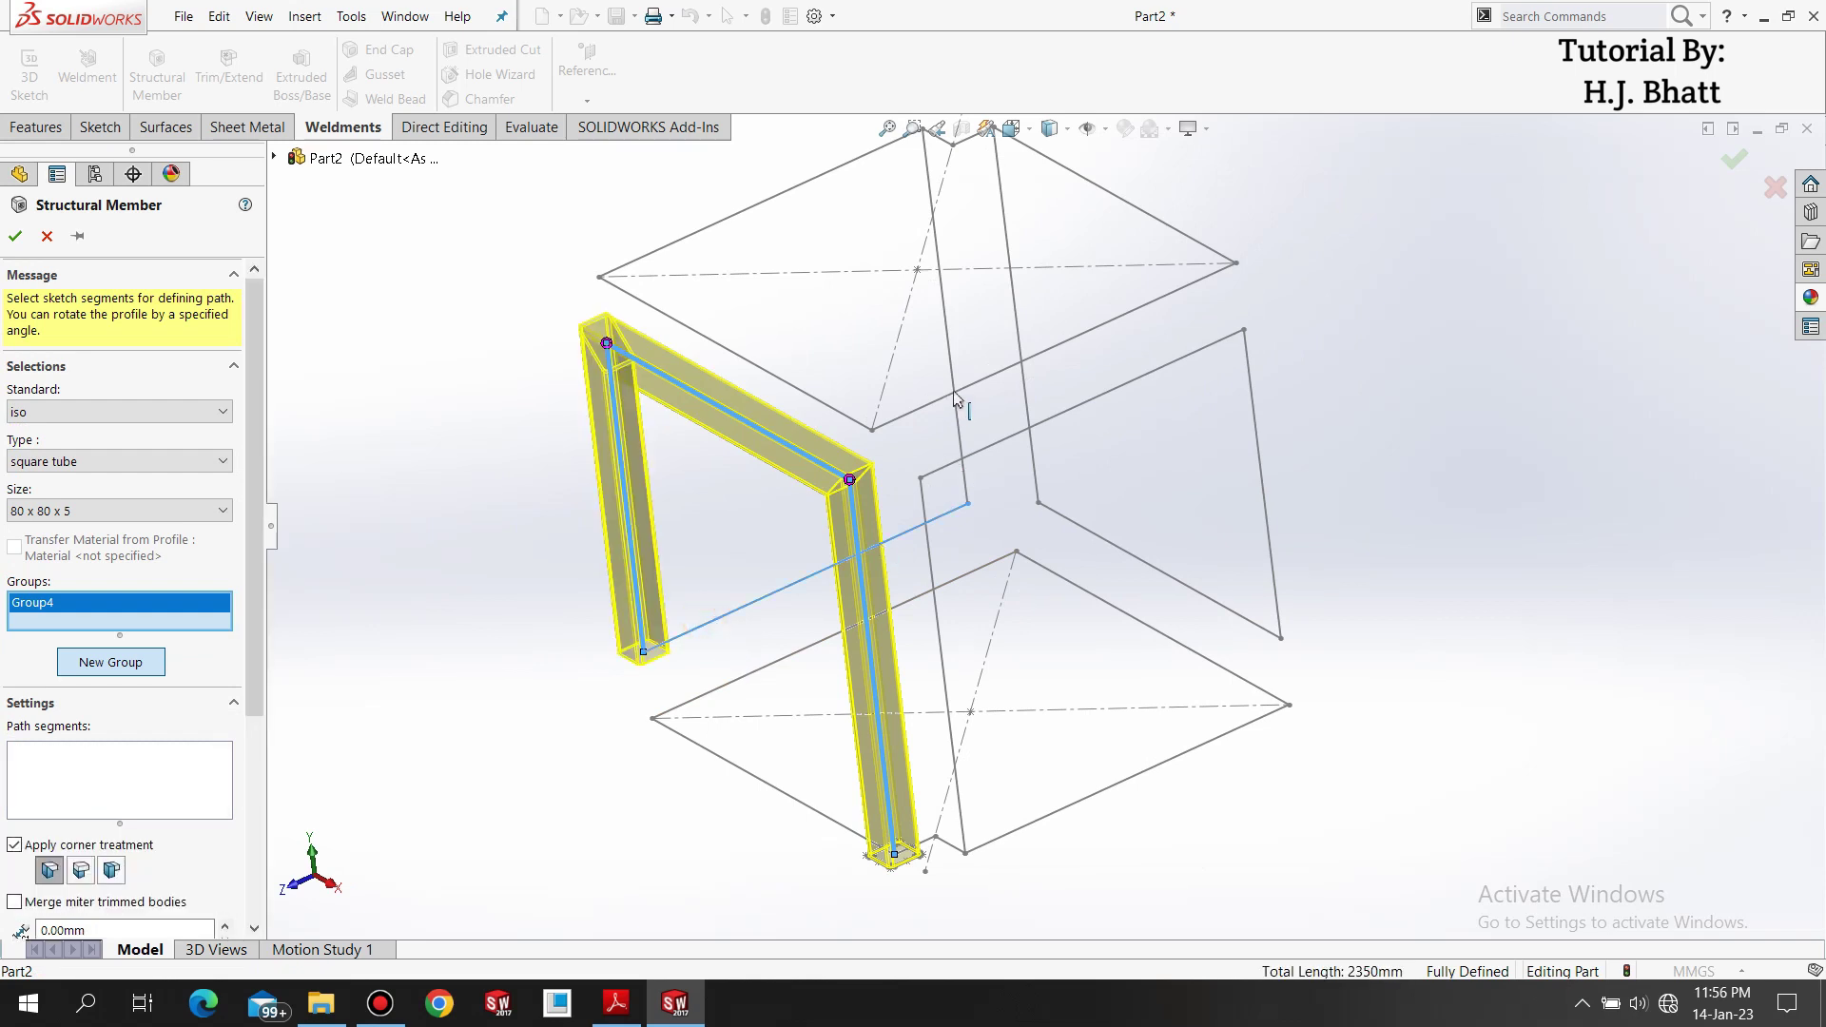
click(957, 419)
scroll(824, 244, up, 1)
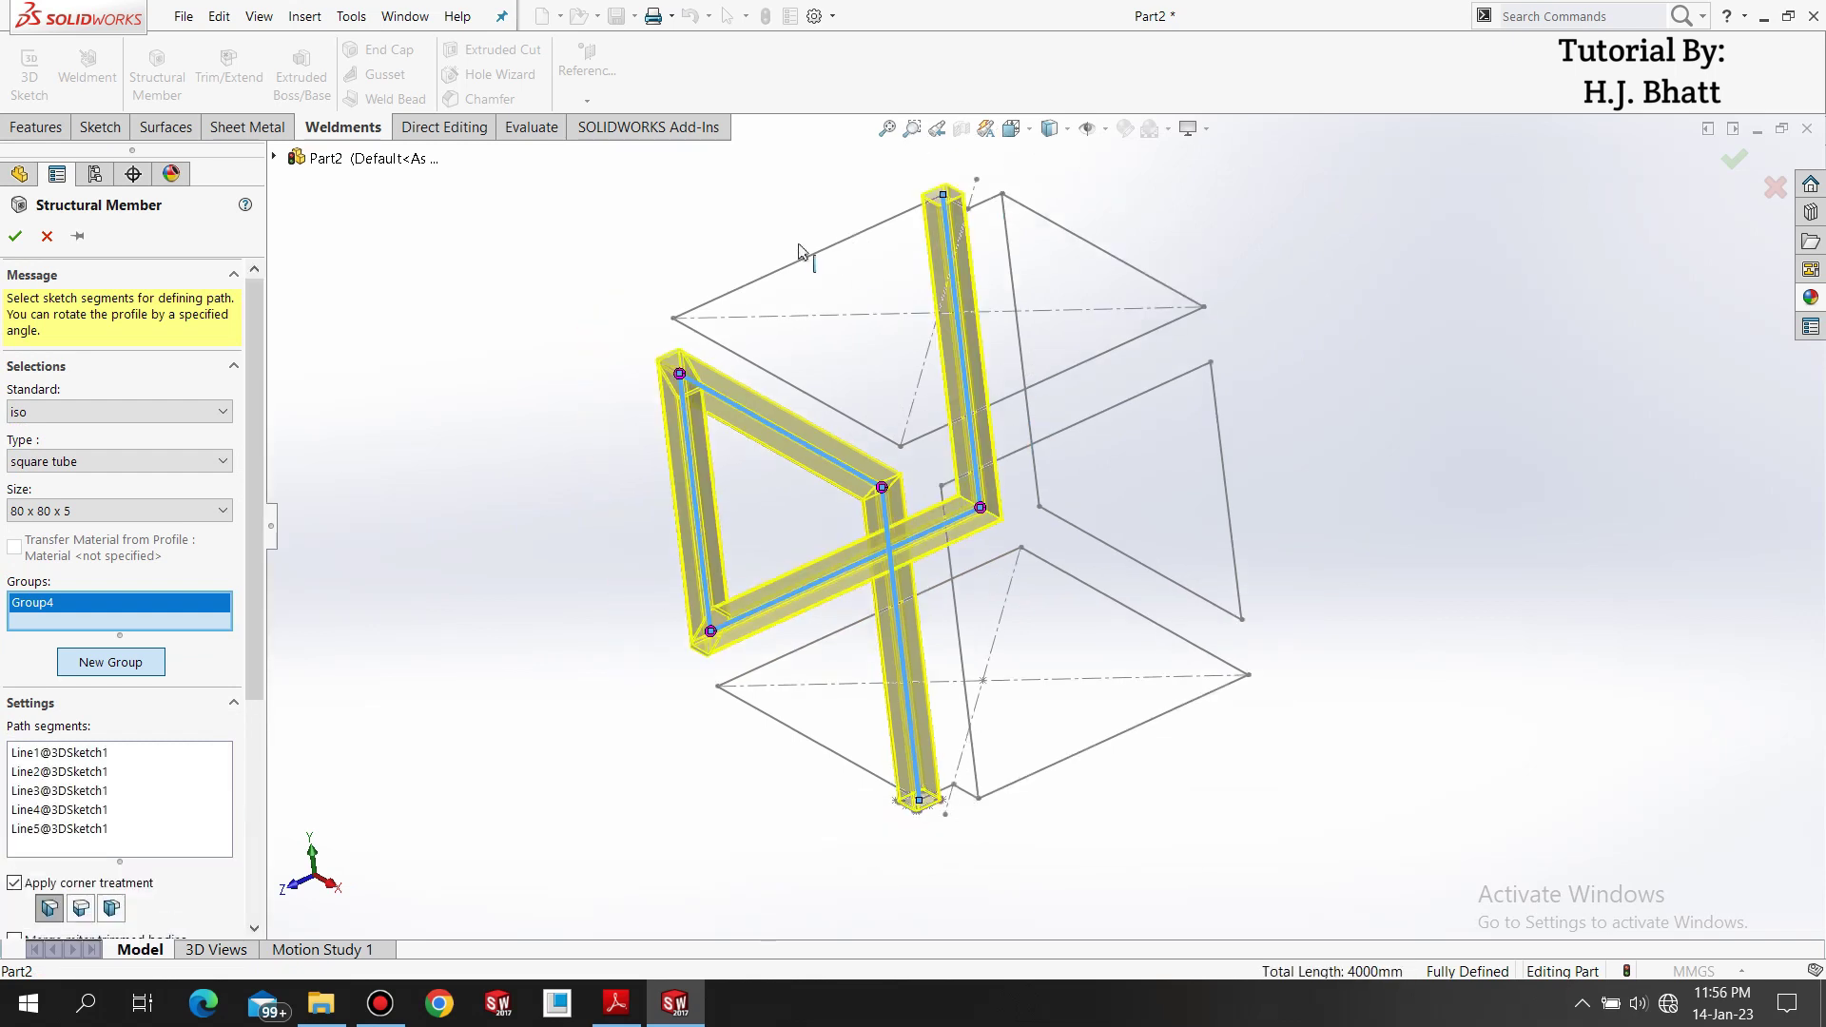
click(778, 276)
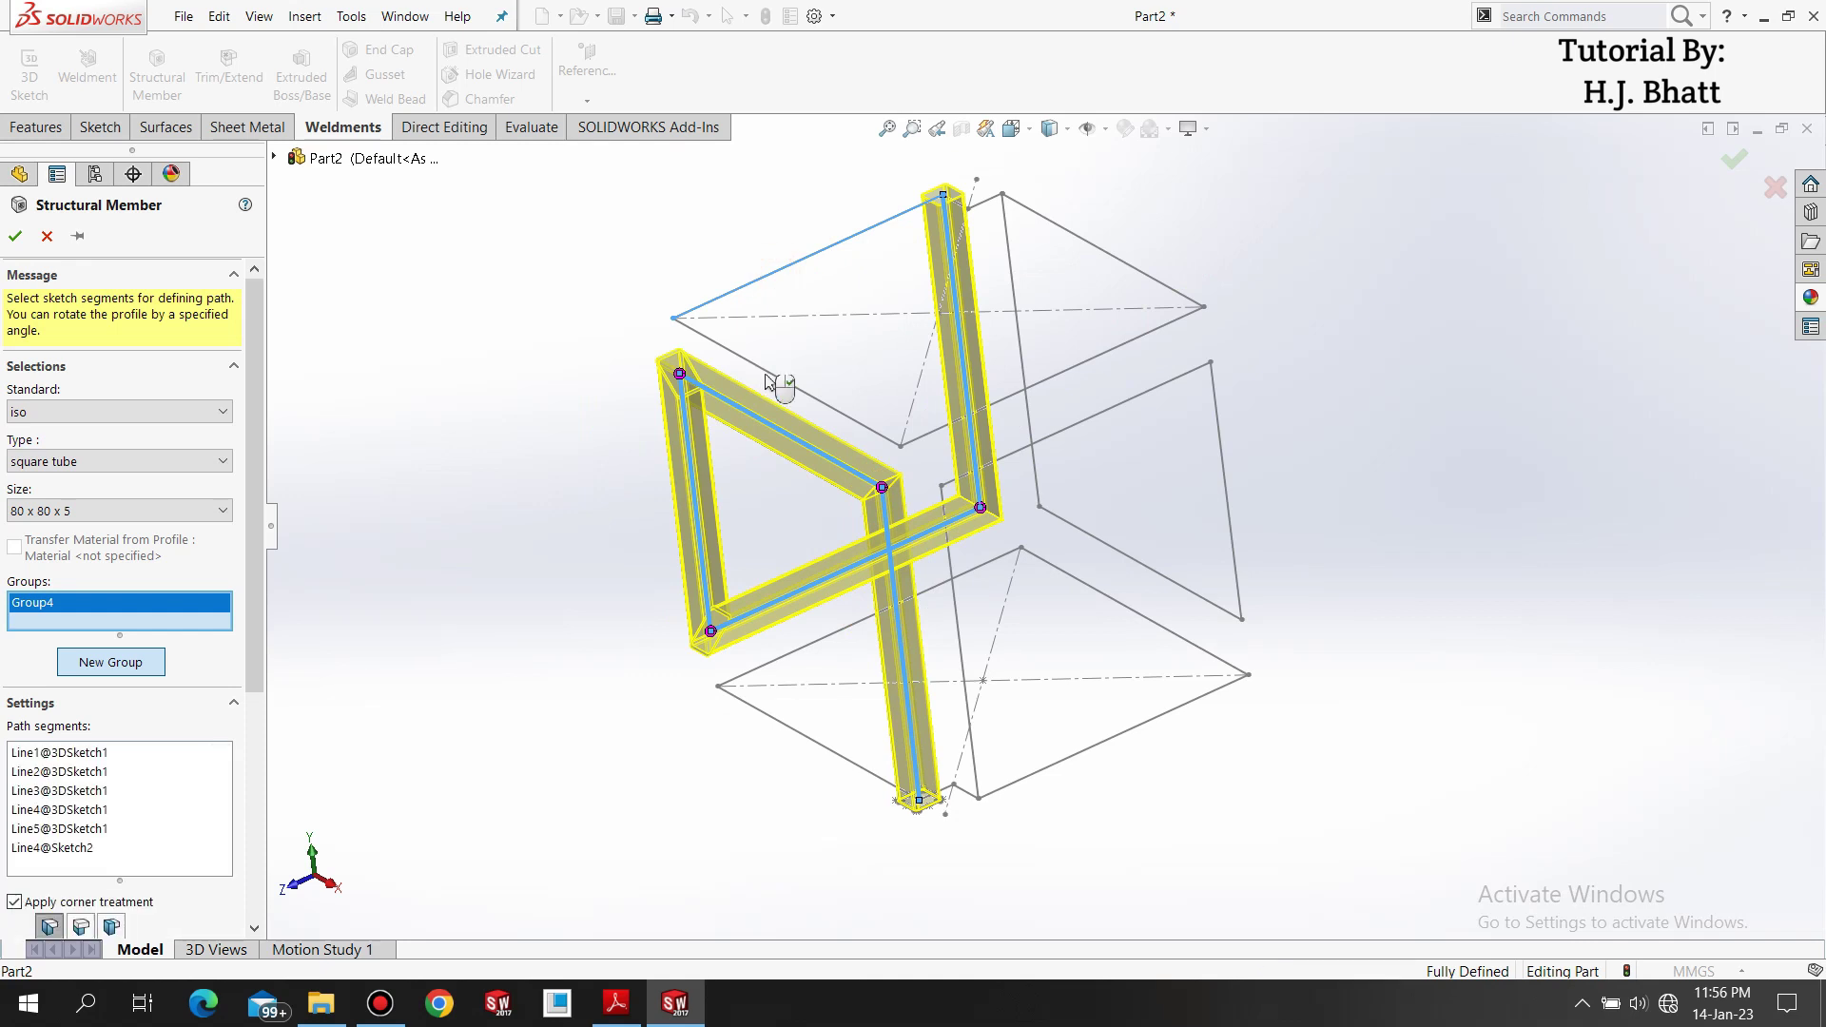
middle_drag(1052, 408, 1115, 428)
click(1120, 427)
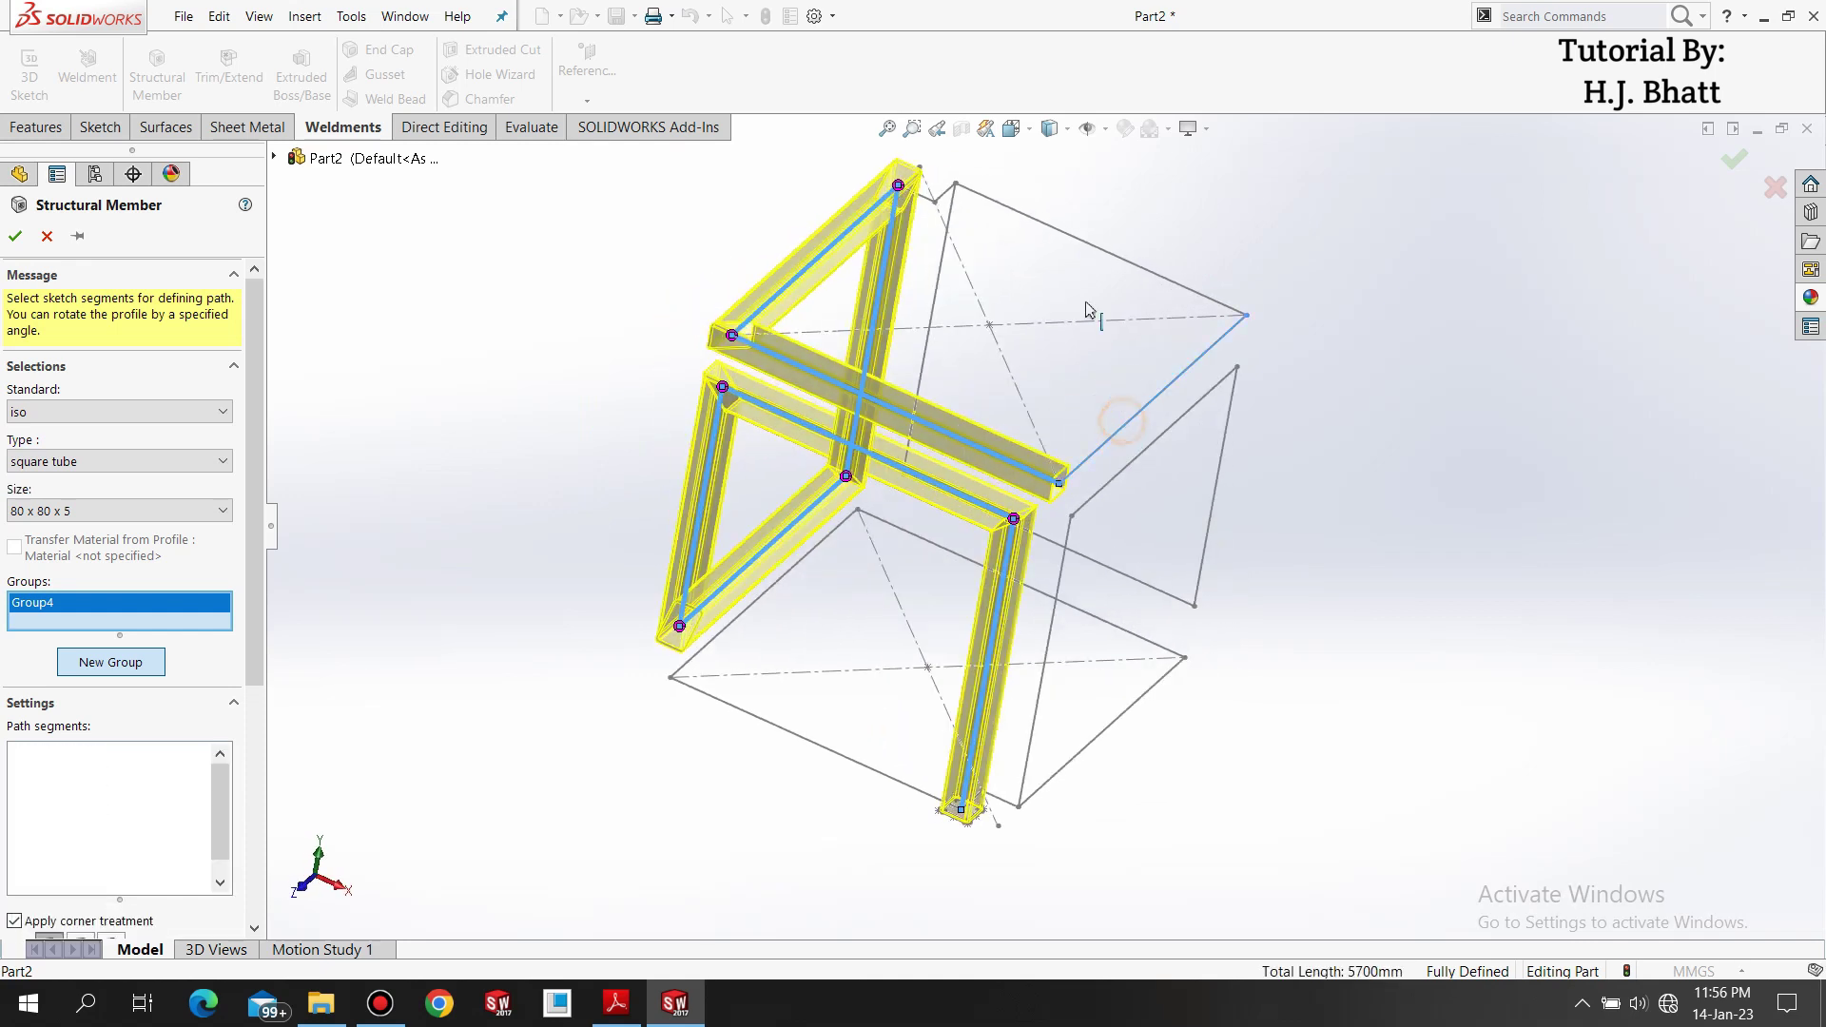
click(1023, 214)
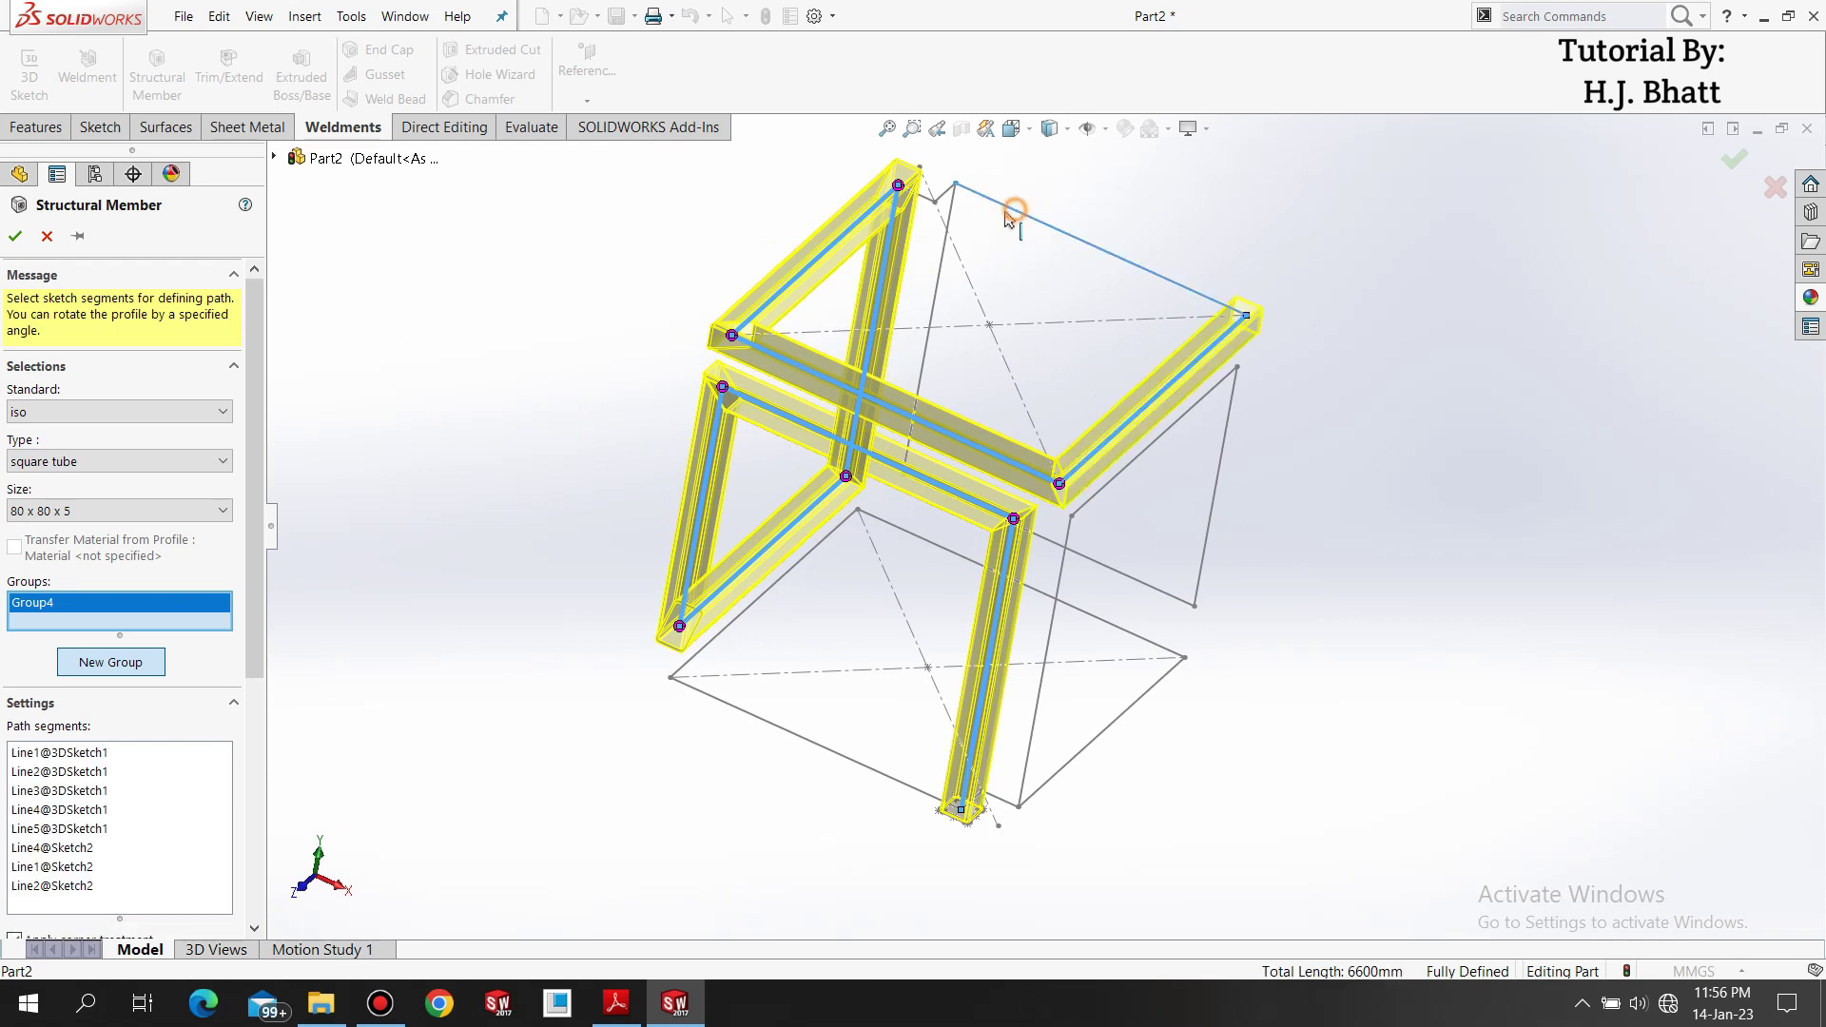
click(937, 290)
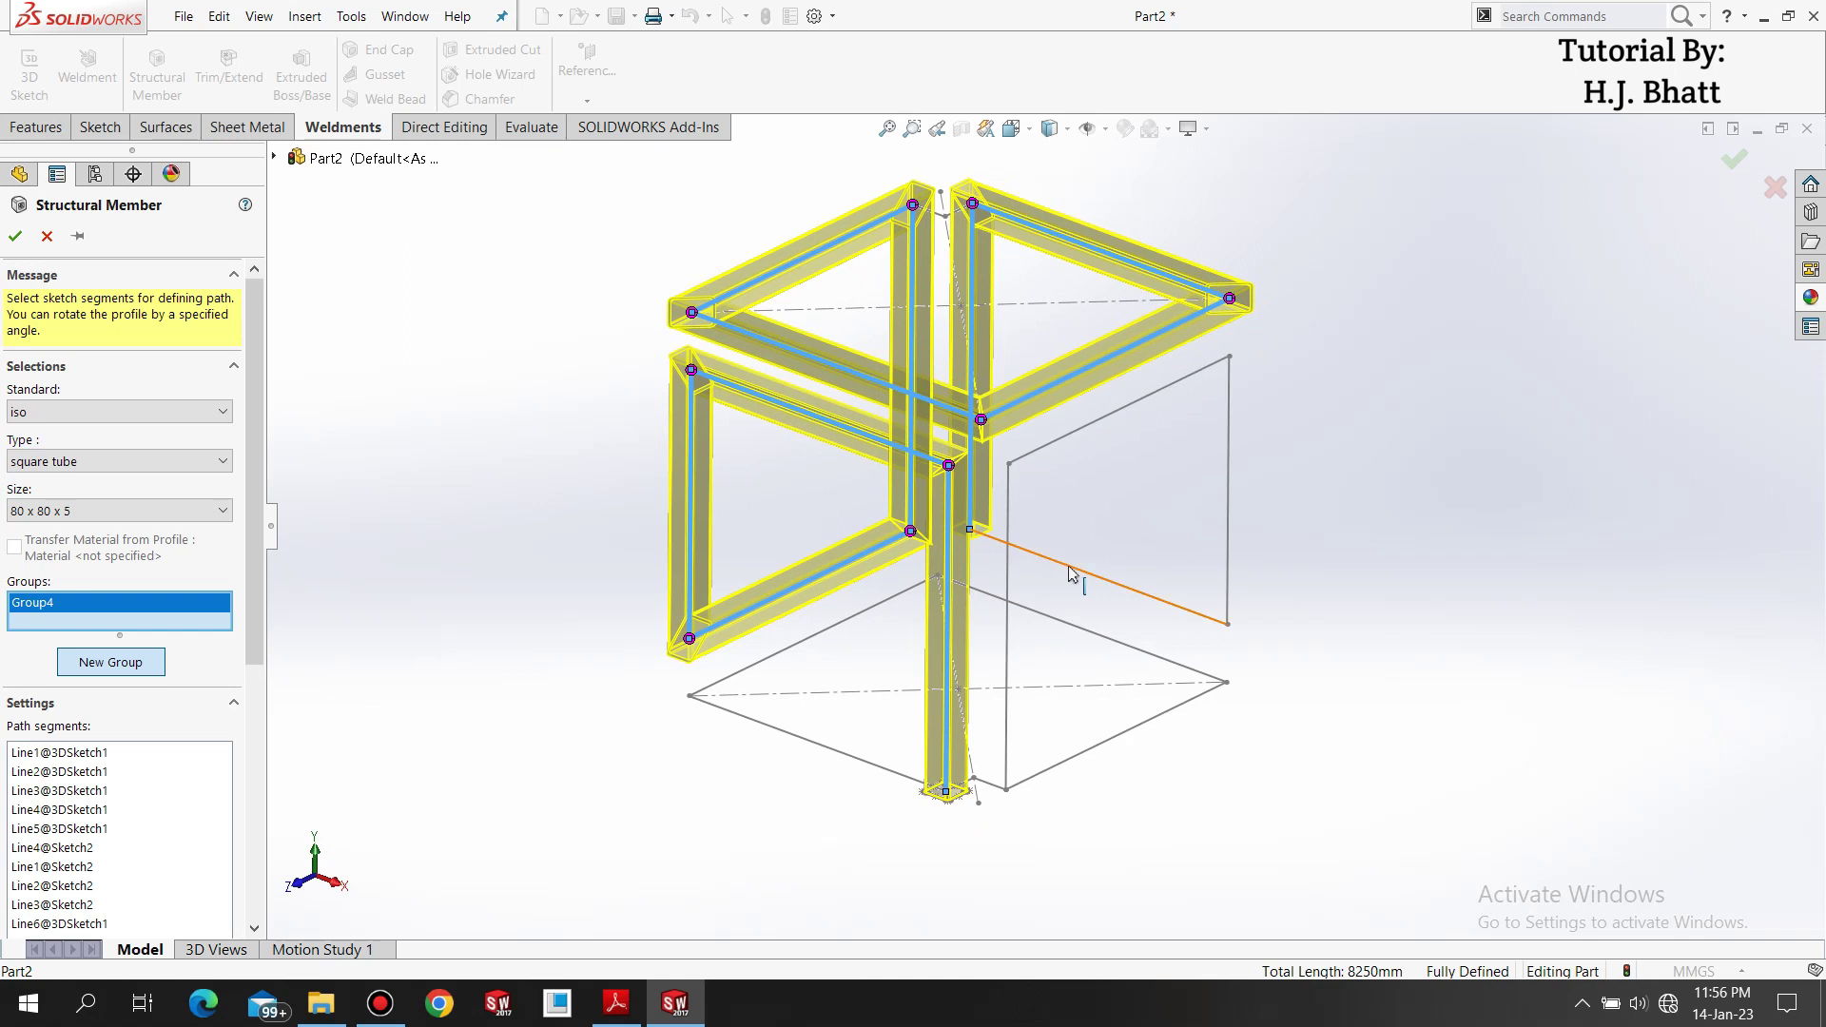
Add the remaining right, diagonal and bottom lines, then confirm the square tube member.
click(1069, 571)
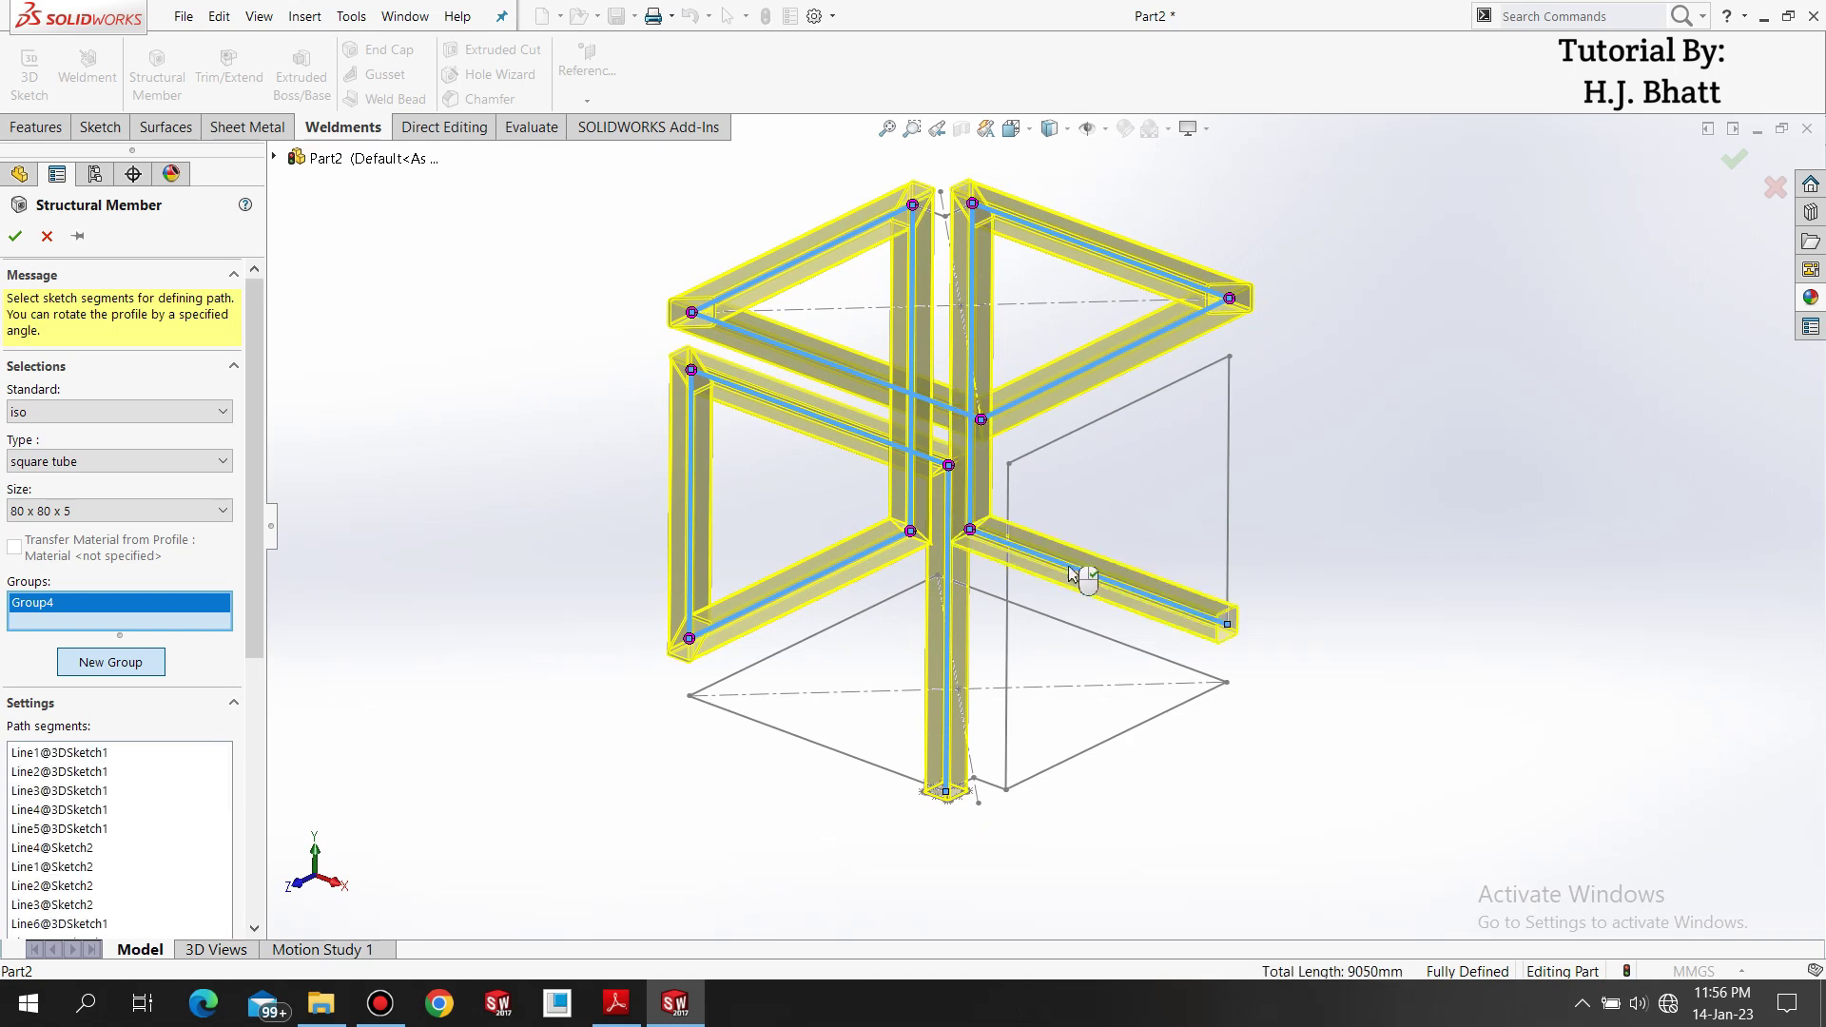
click(1230, 533)
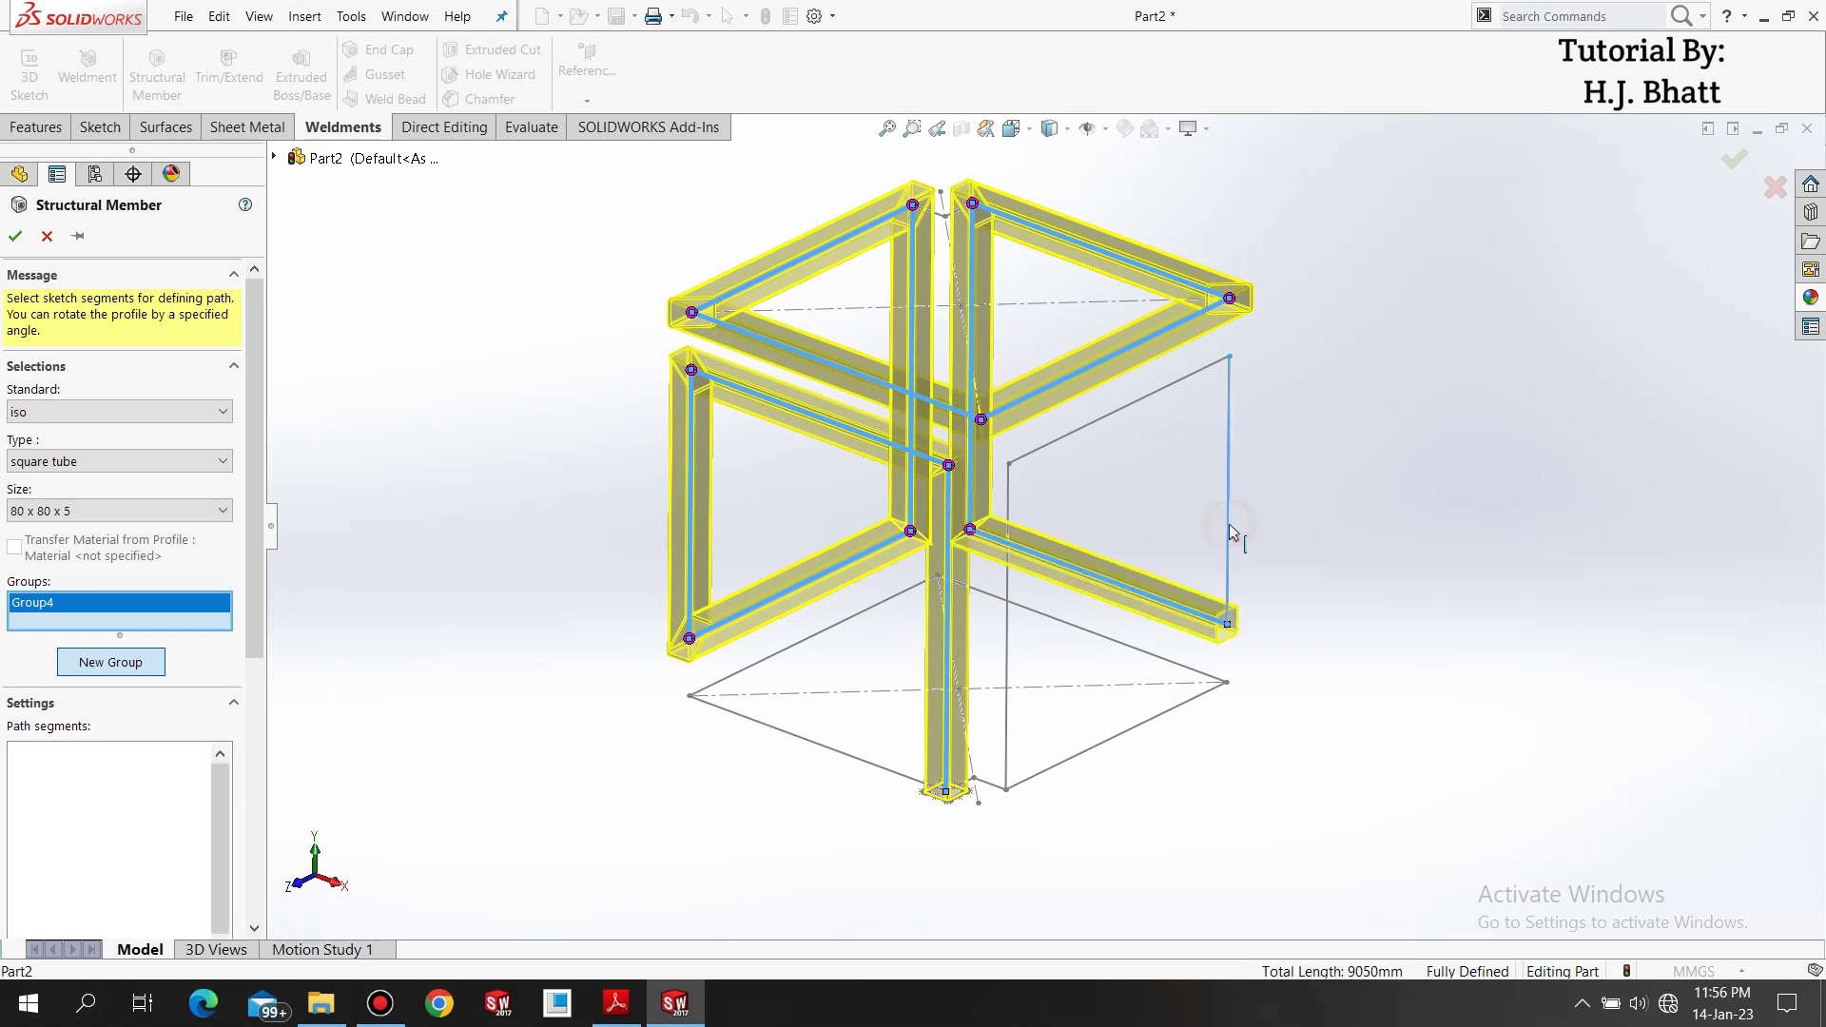
click(1084, 434)
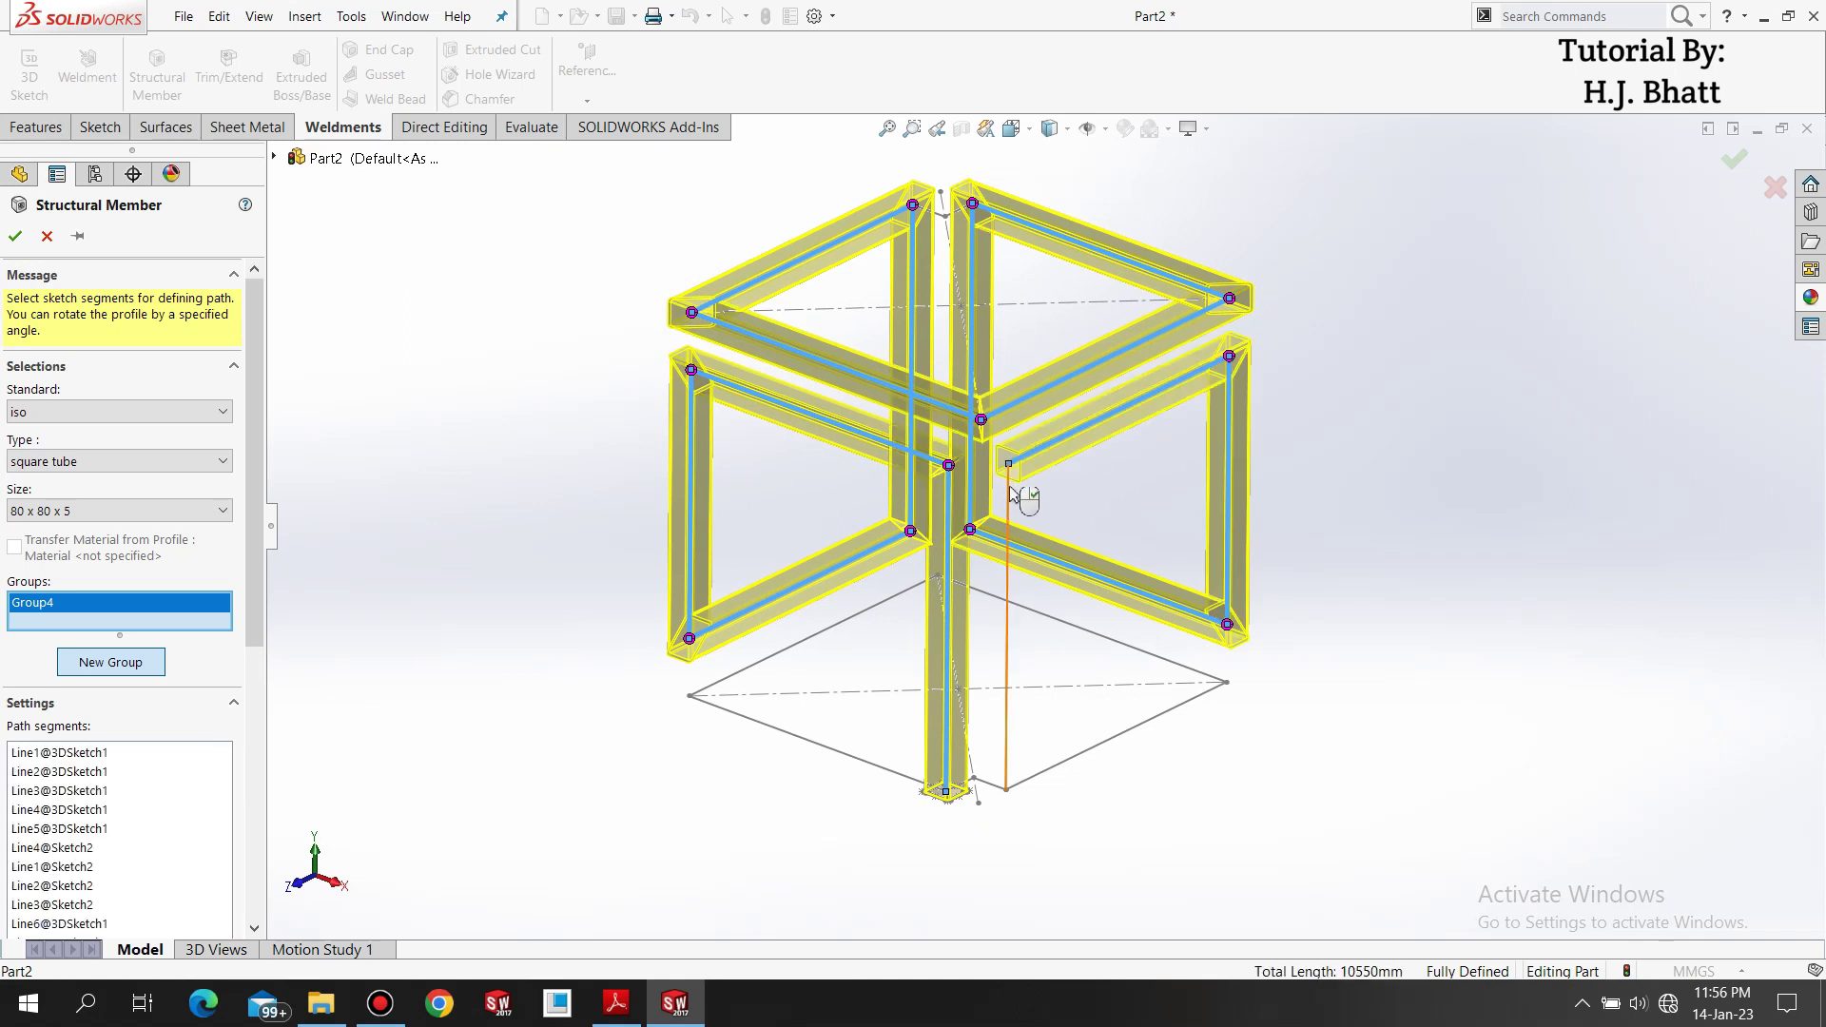
click(1010, 488)
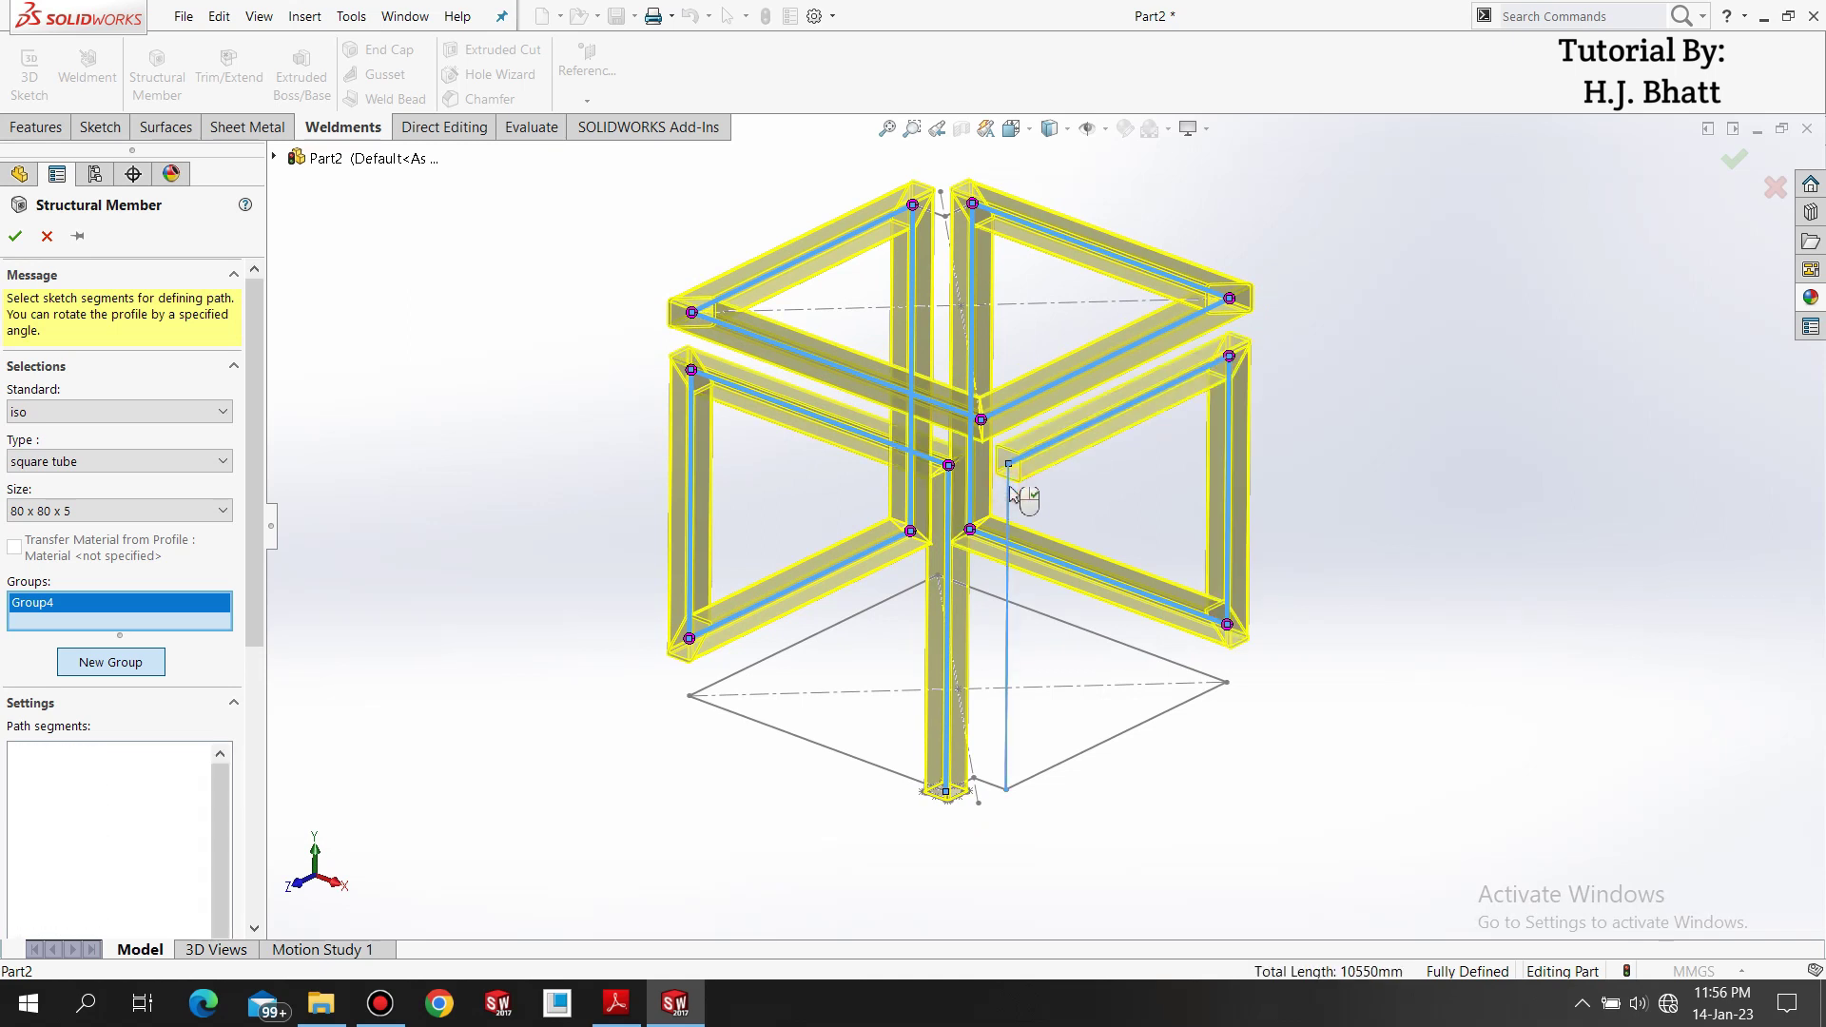
click(1052, 775)
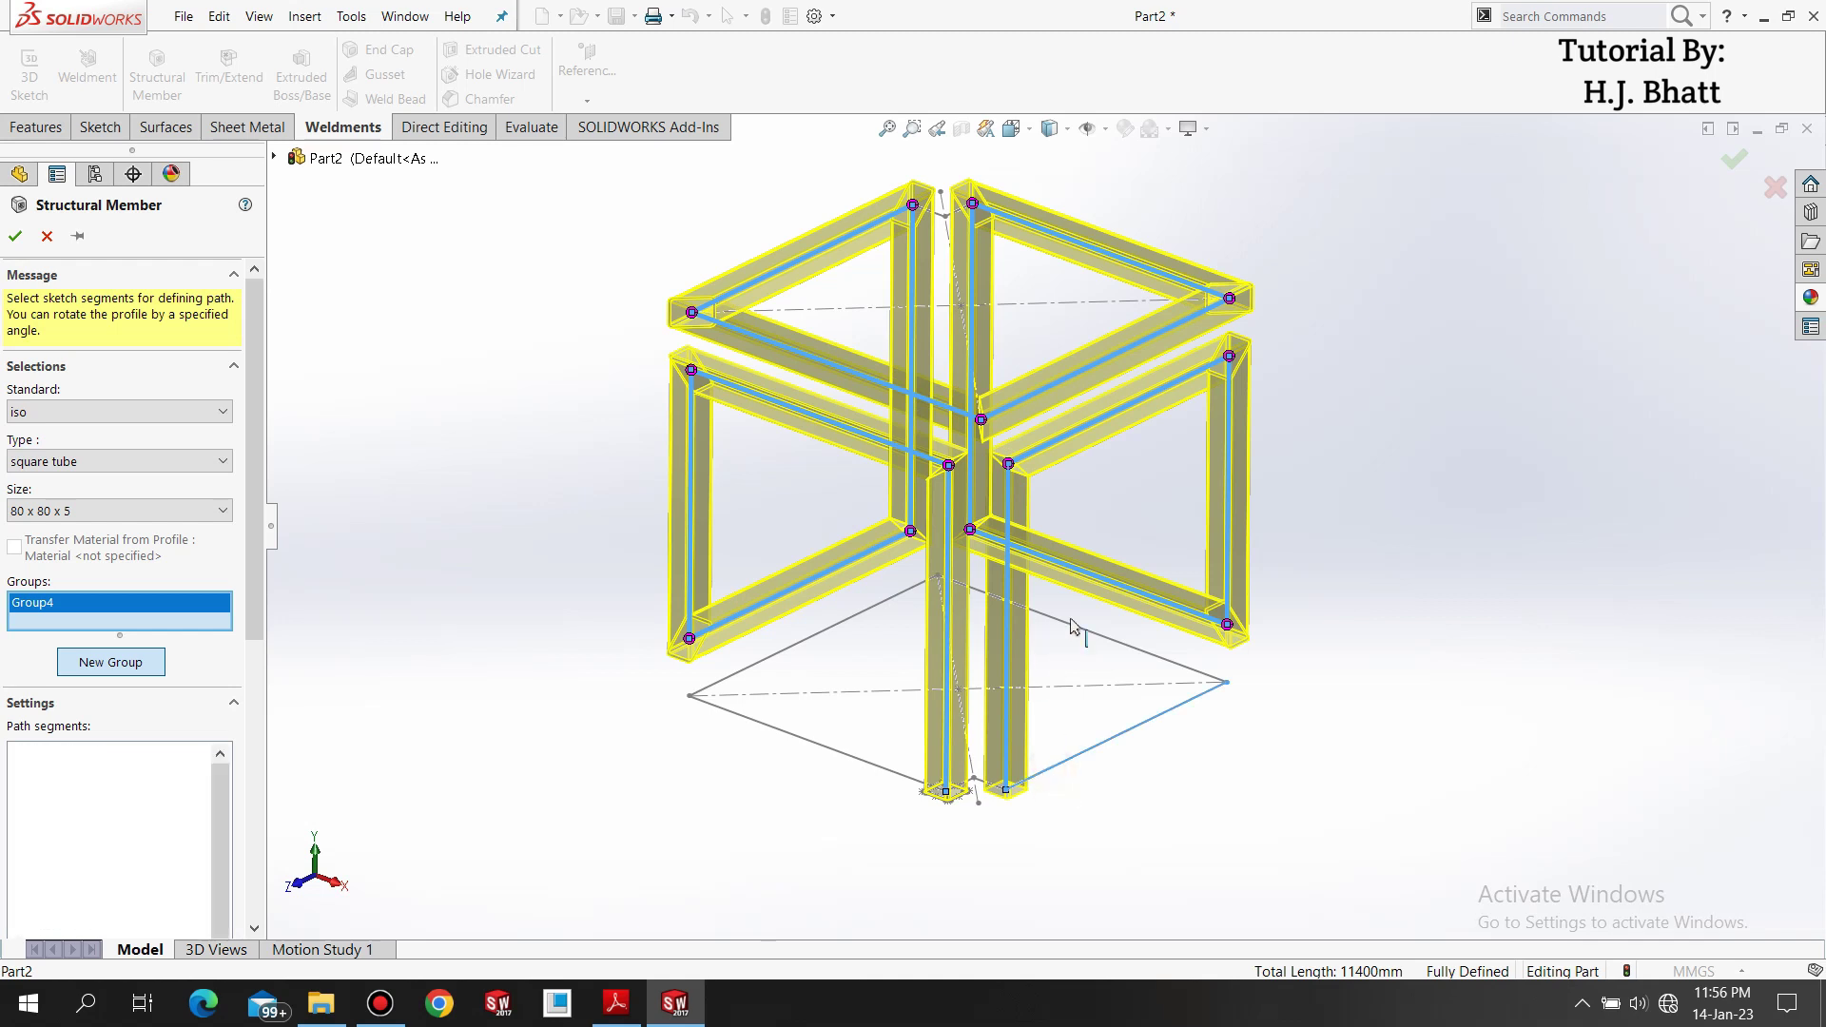
middle_drag(1054, 599, 1160, 673)
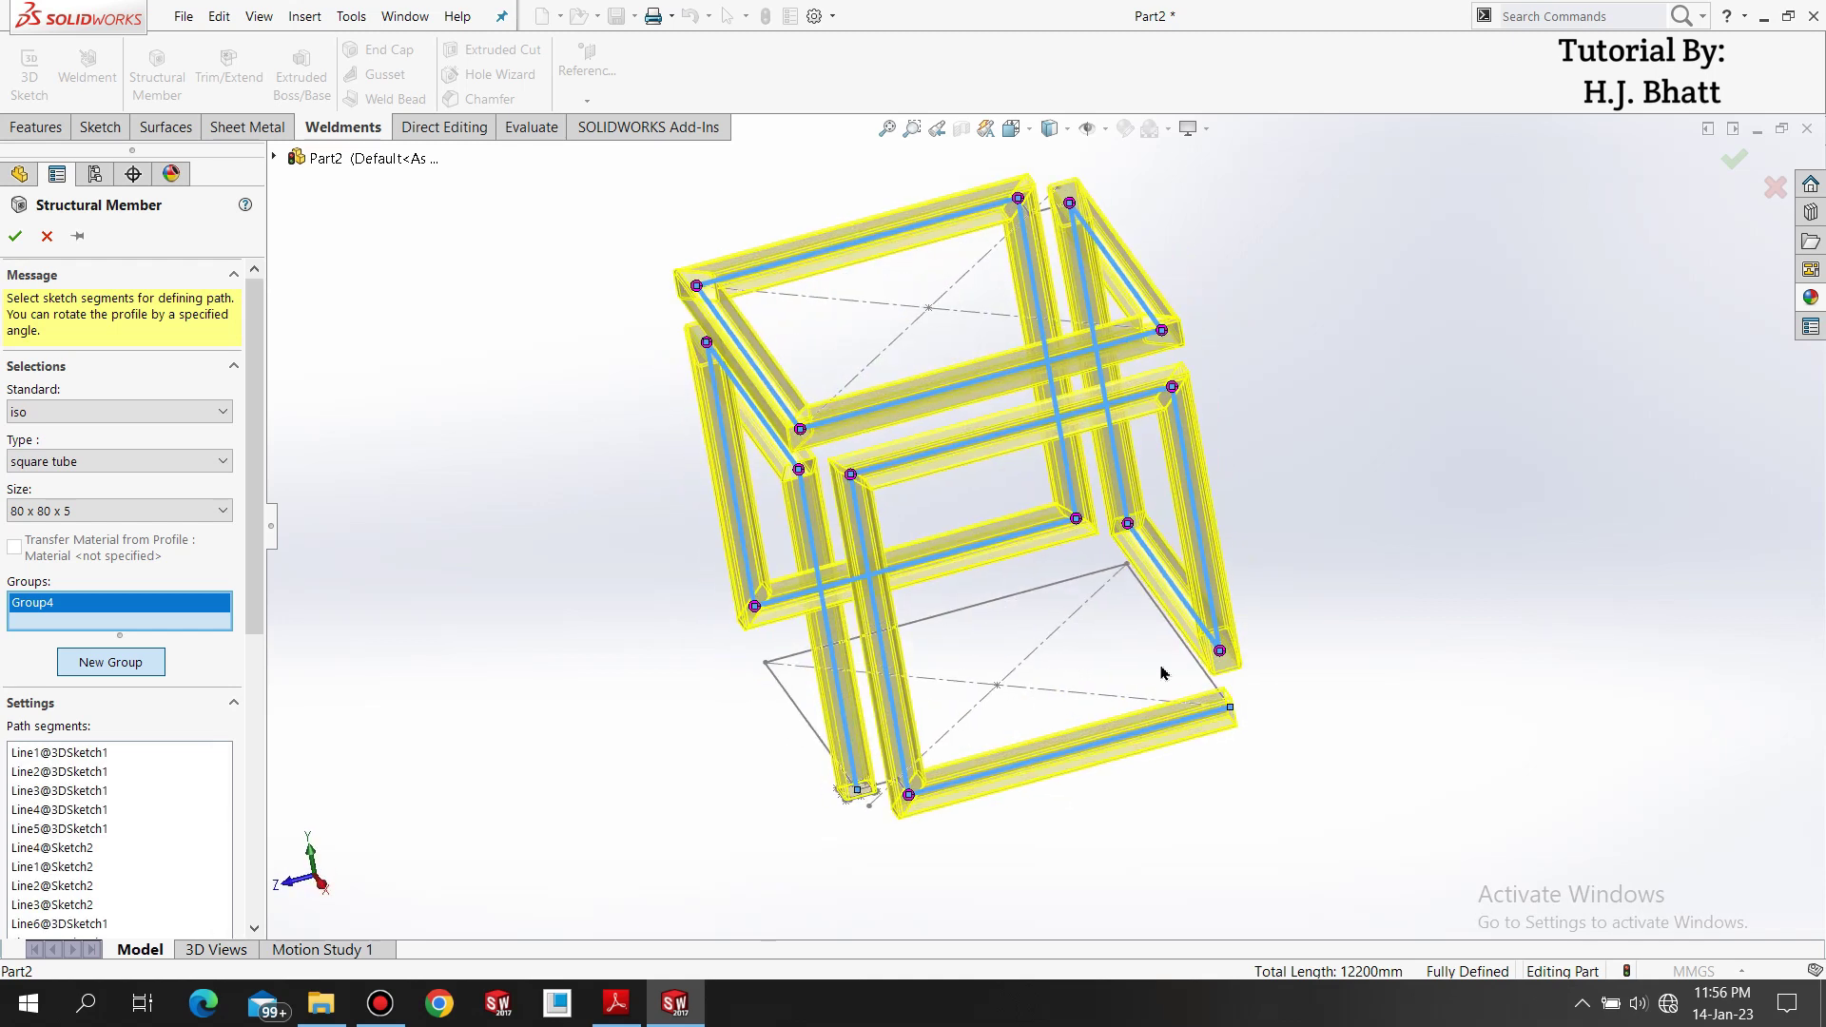
click(1203, 675)
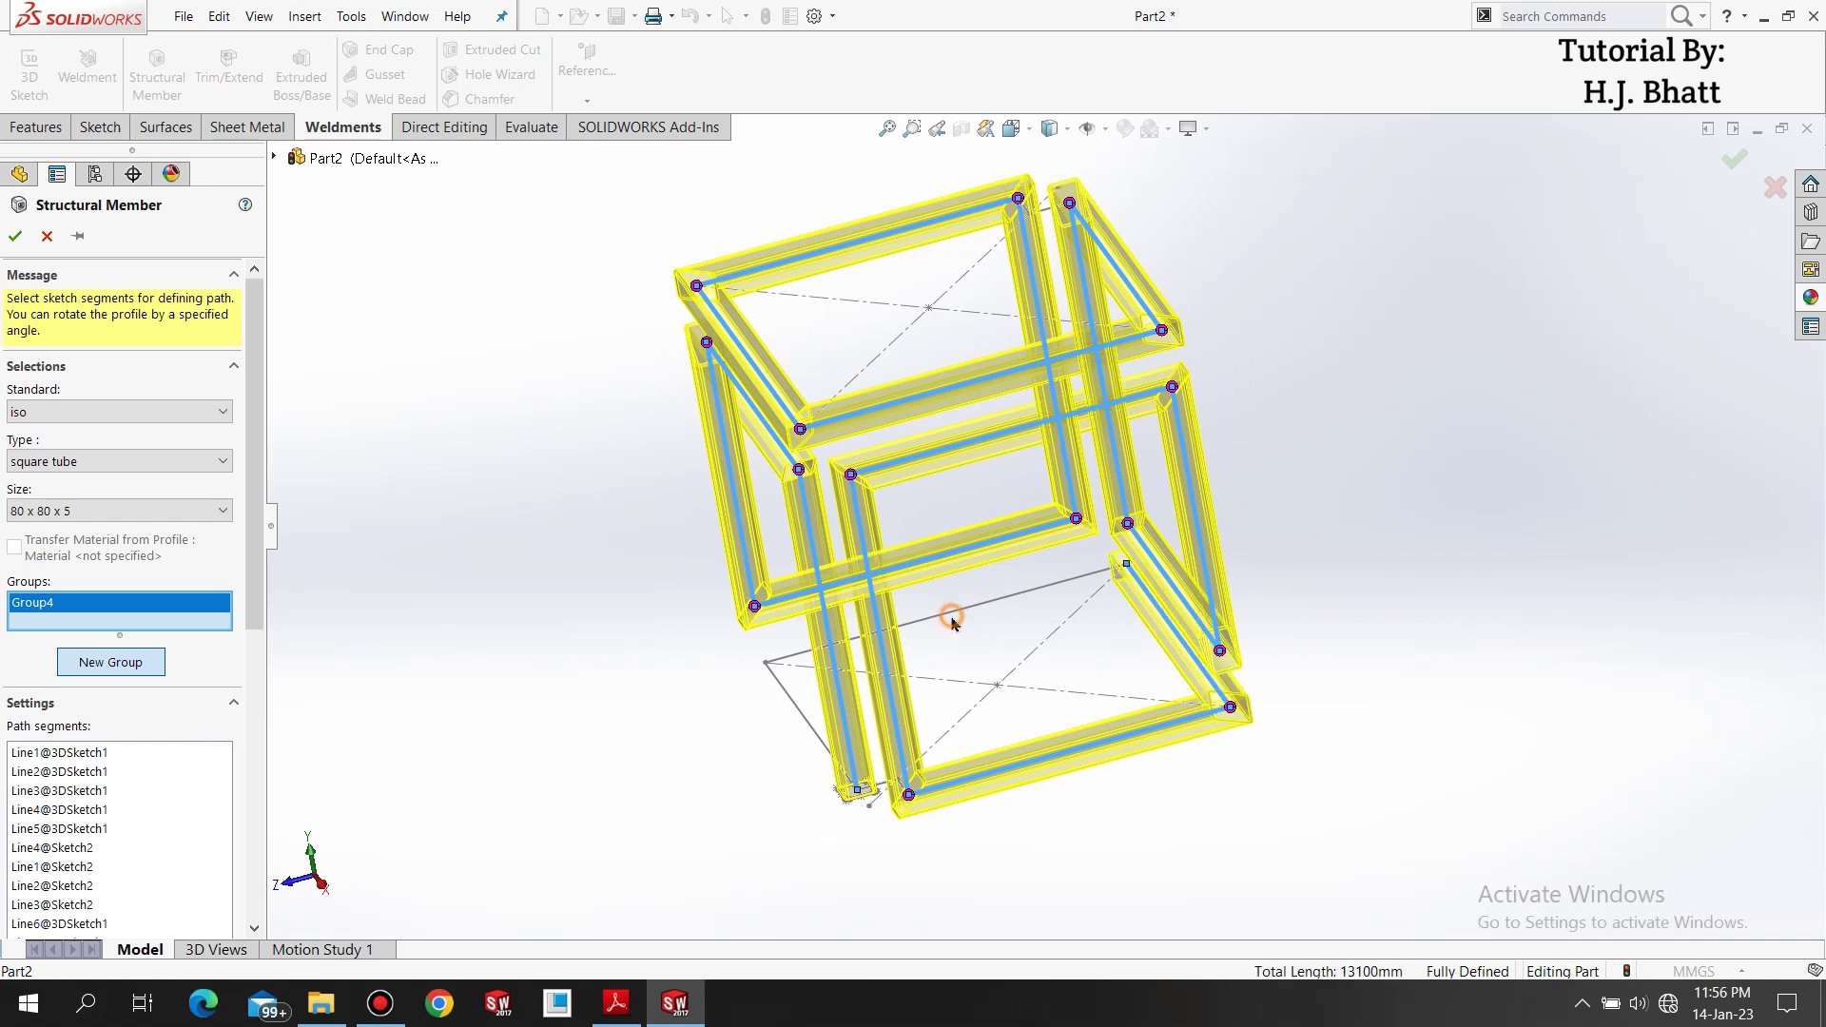
click(948, 623)
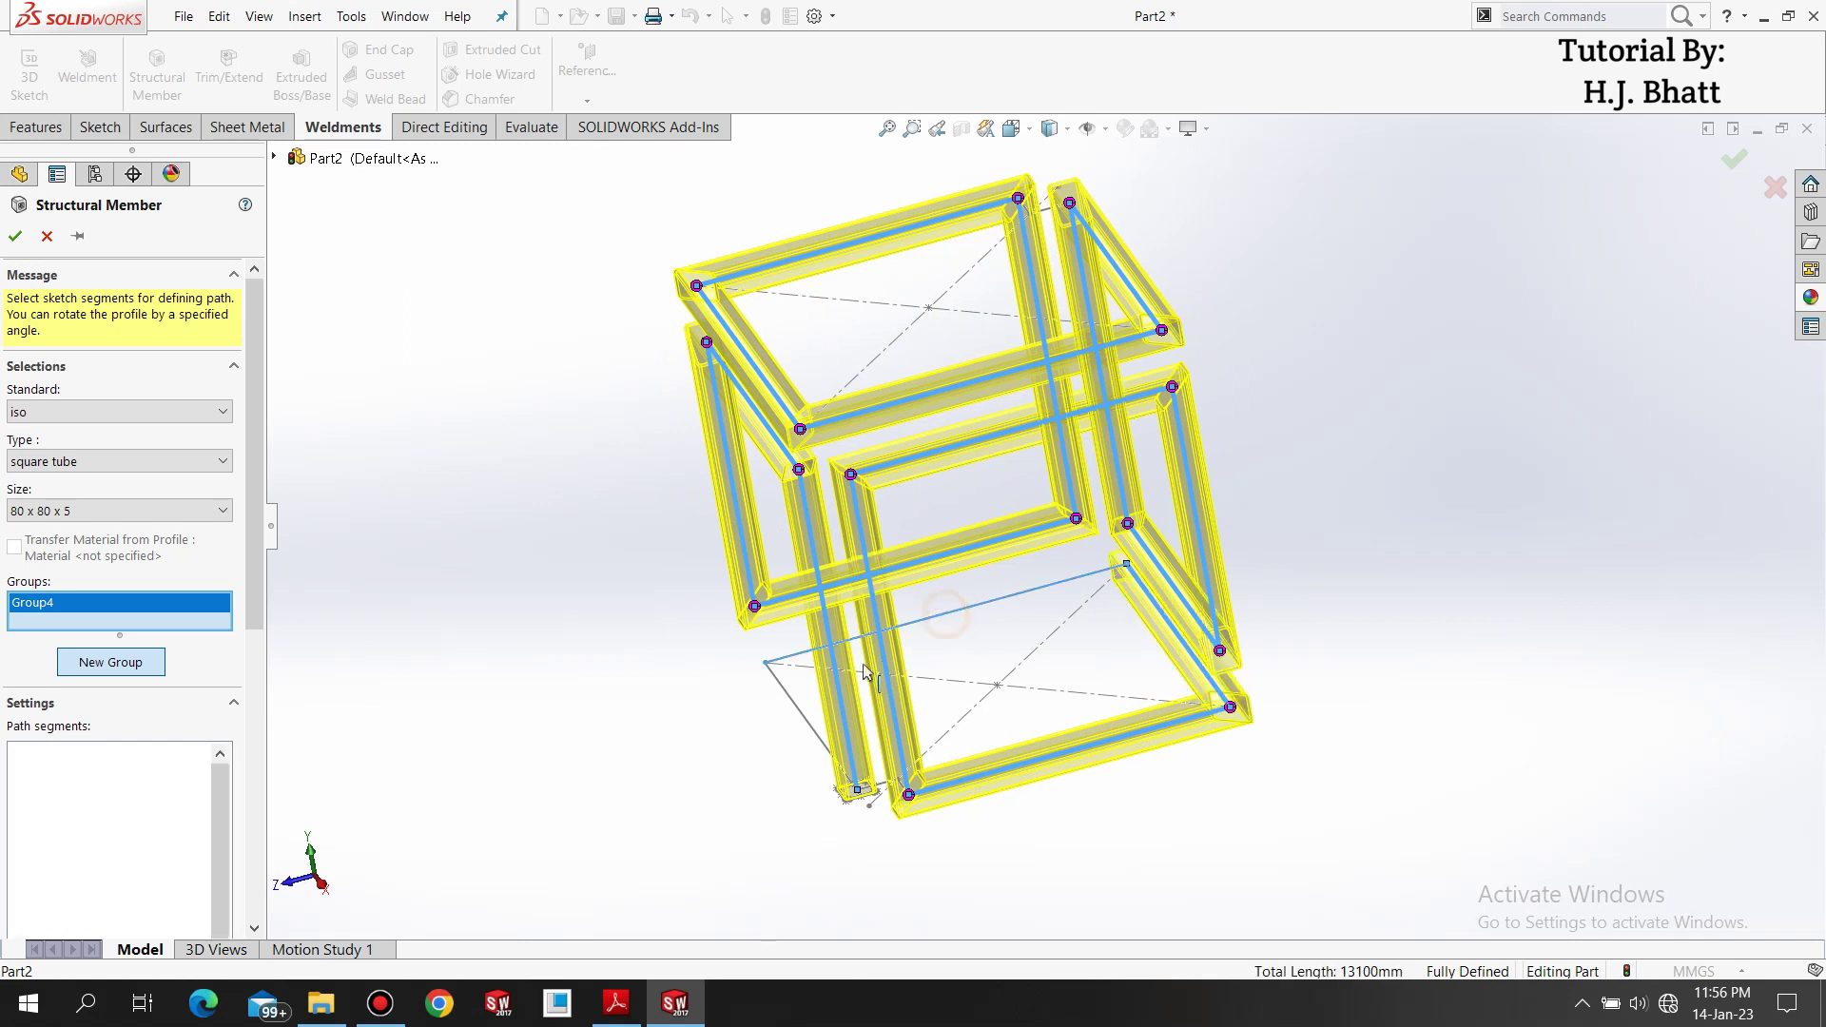
click(788, 697)
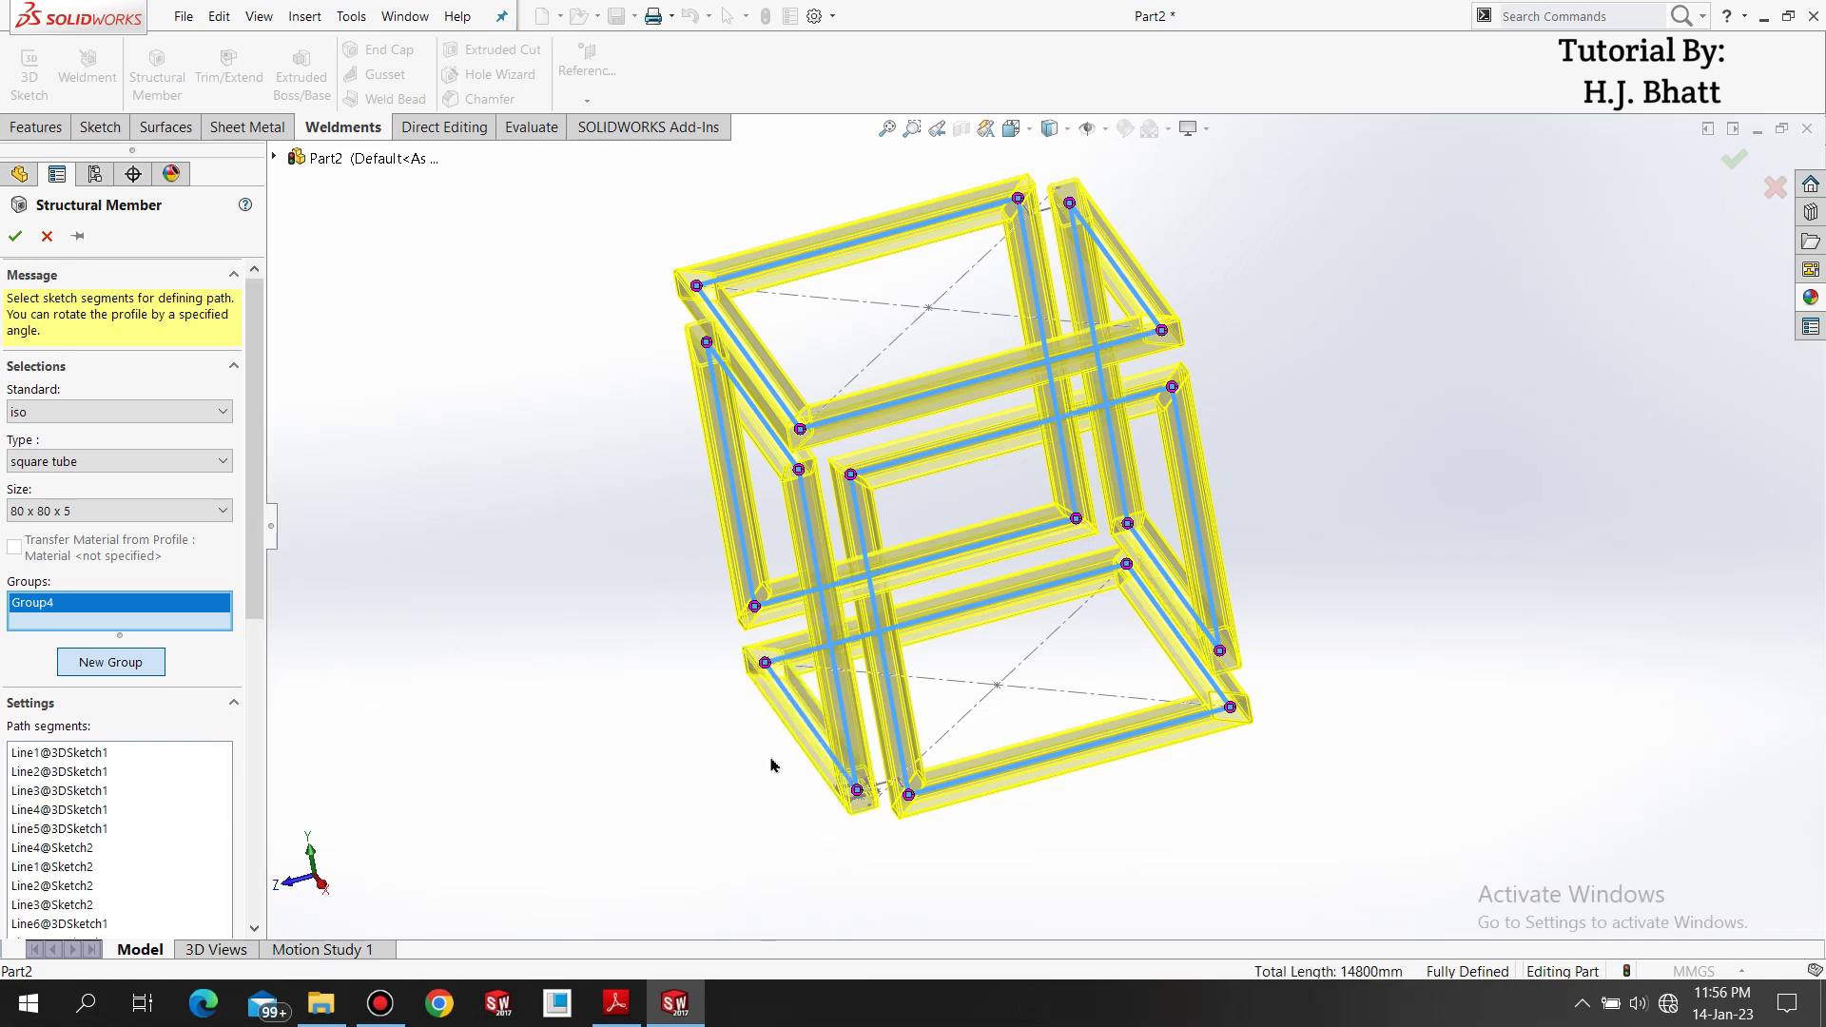
middle_drag(774, 761, 866, 789)
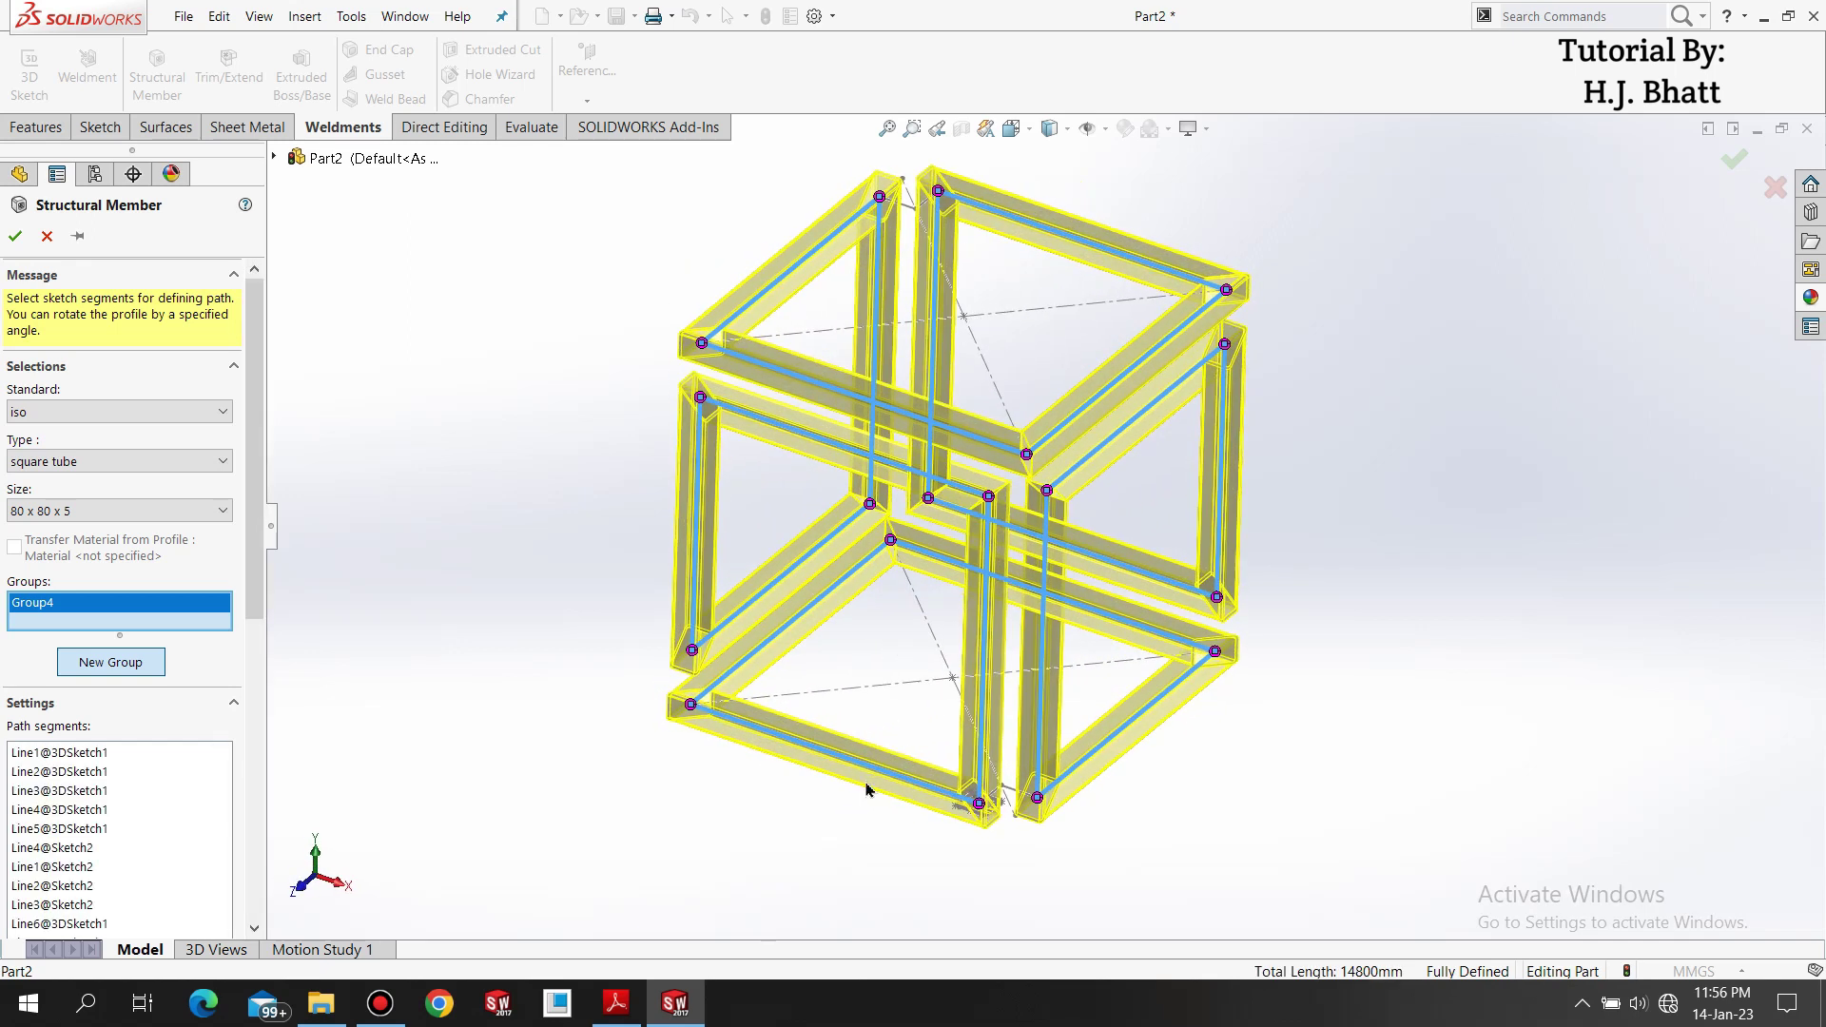
click(15, 235)
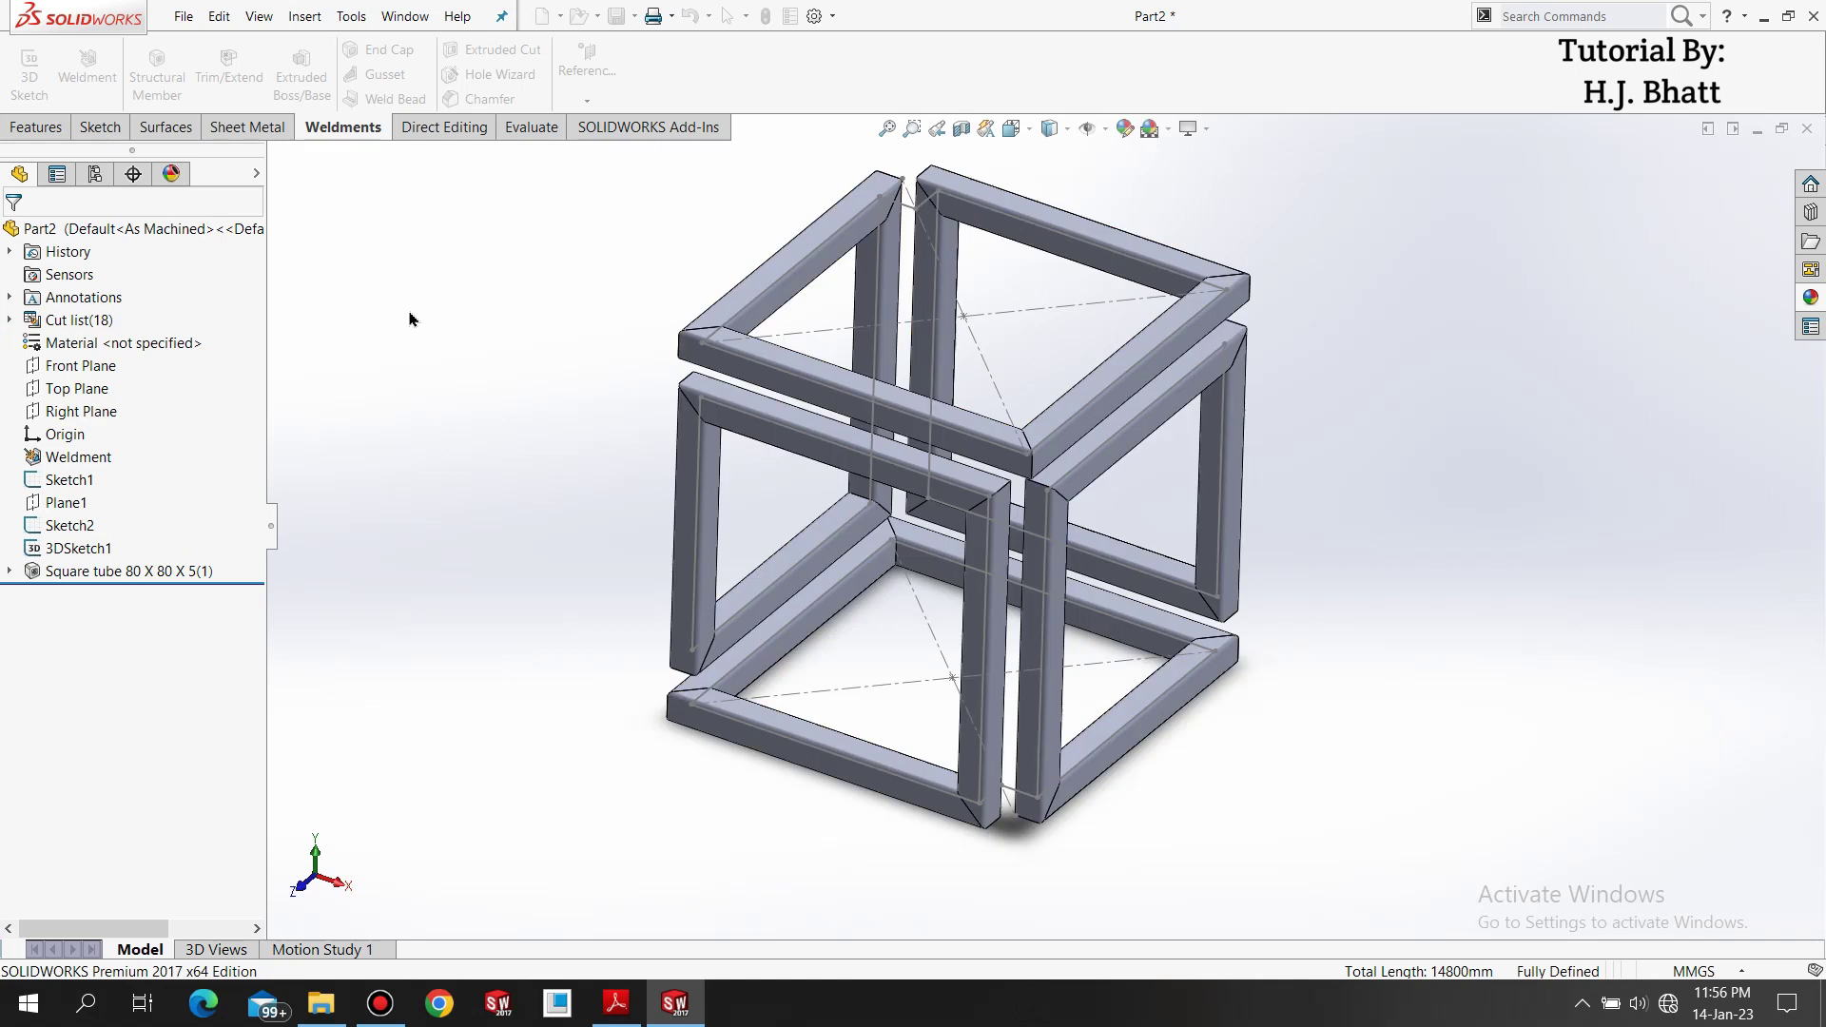
Zoom to fit and hide sketches so only the square-tube cube frame is visible.
key(f)
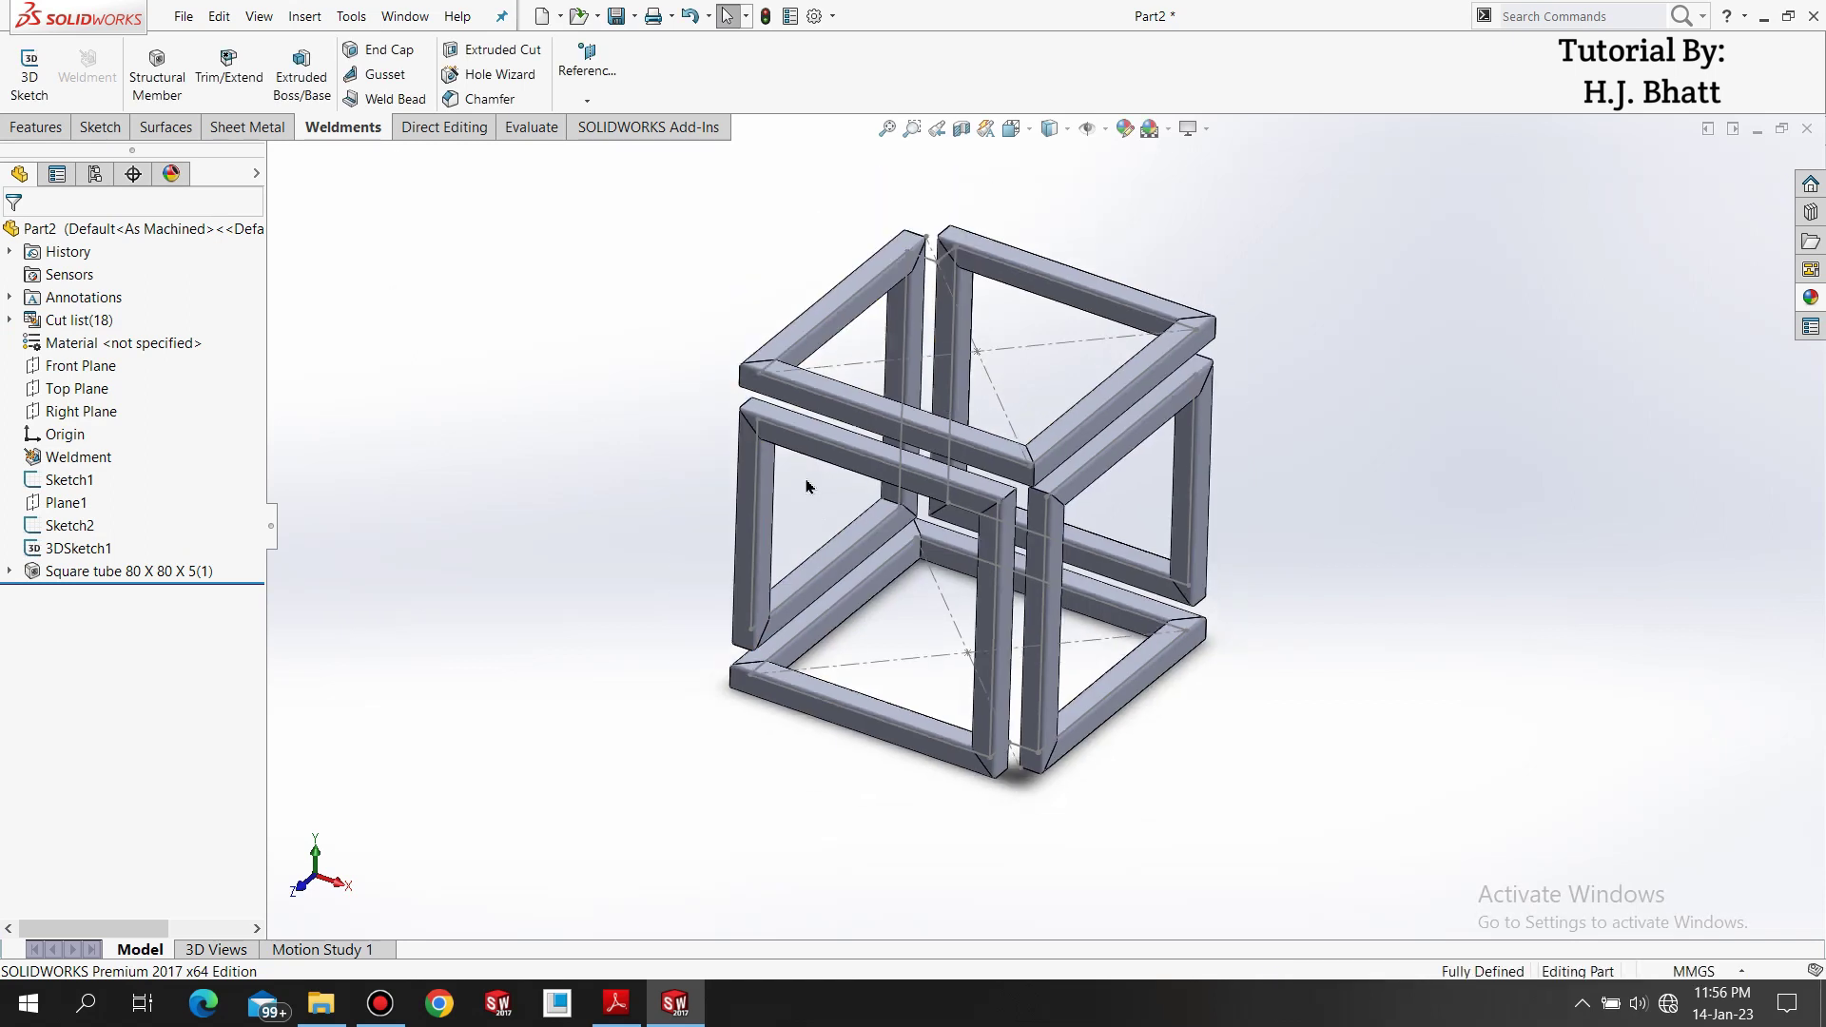
click(1084, 133)
mouse_move(1223, 460)
middle_down()
mouse_move(1156, 428)
mouse_move(1178, 516)
mouse_move(1189, 490)
mouse_move(894, 494)
middle_up()
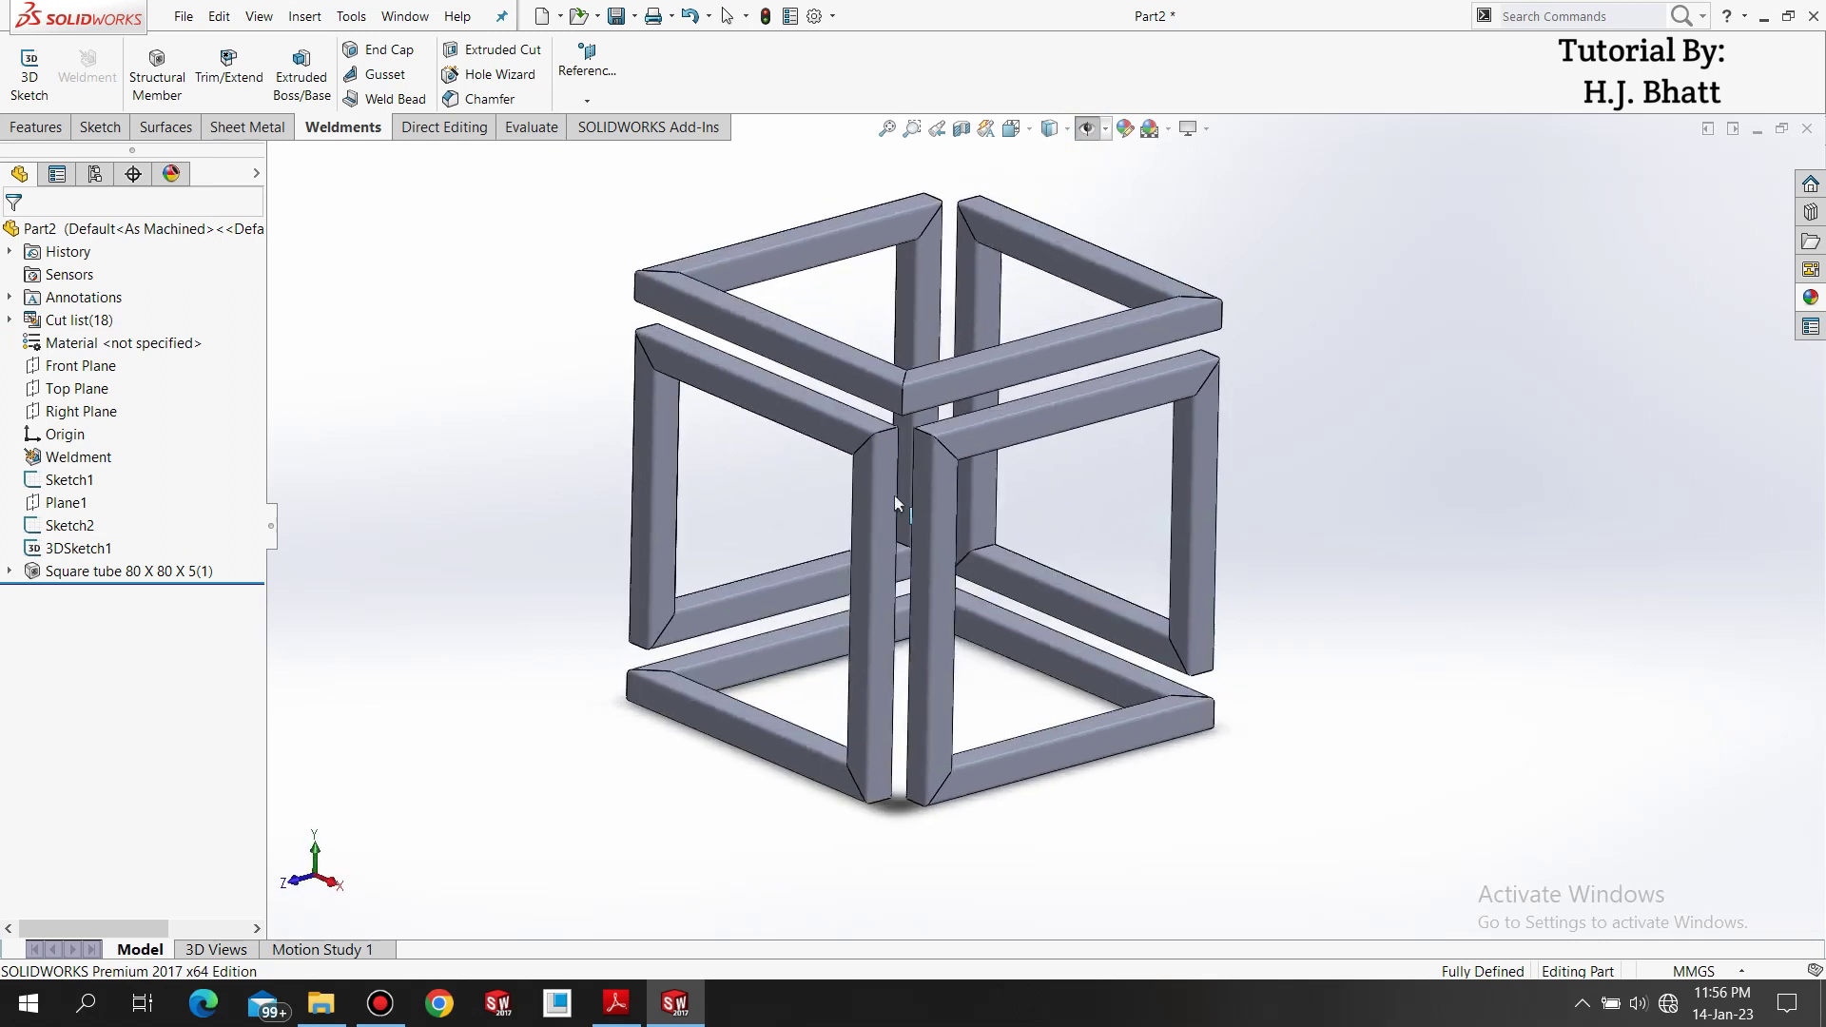
Assign Plain Carbon Steel via the Material <not specified> context menu.
right_click(55, 346)
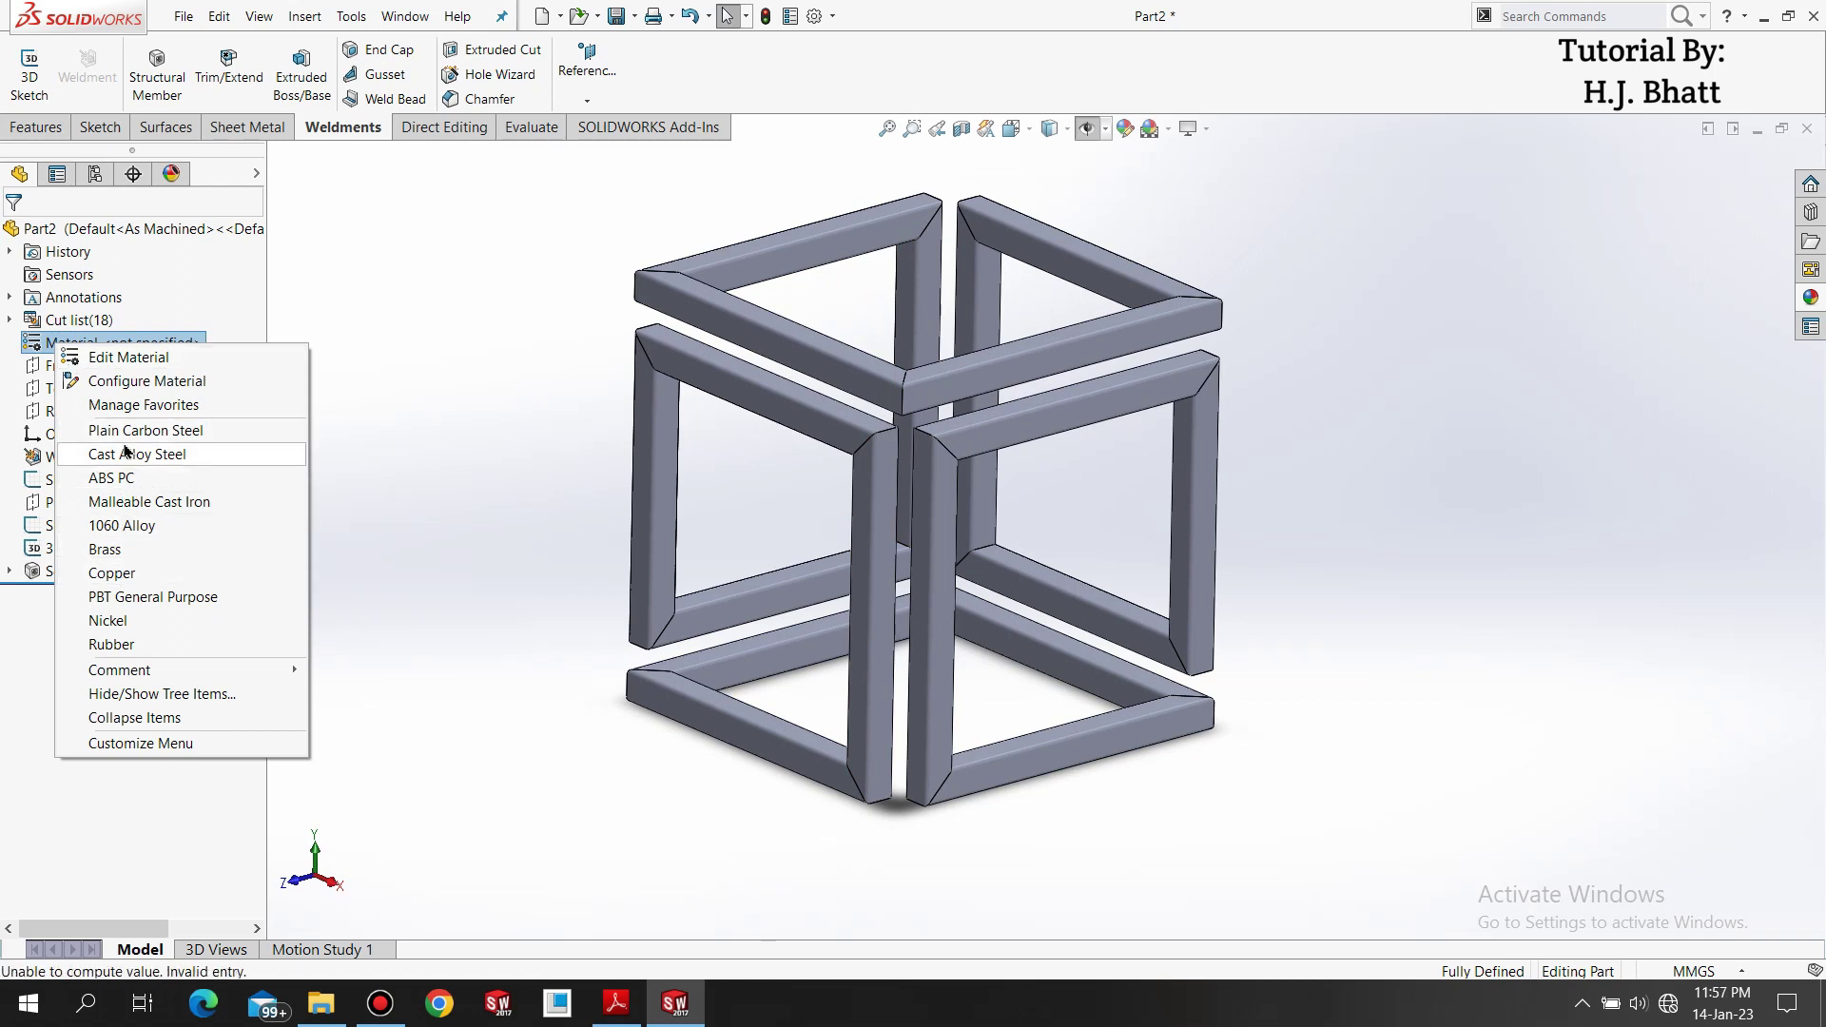
click(124, 430)
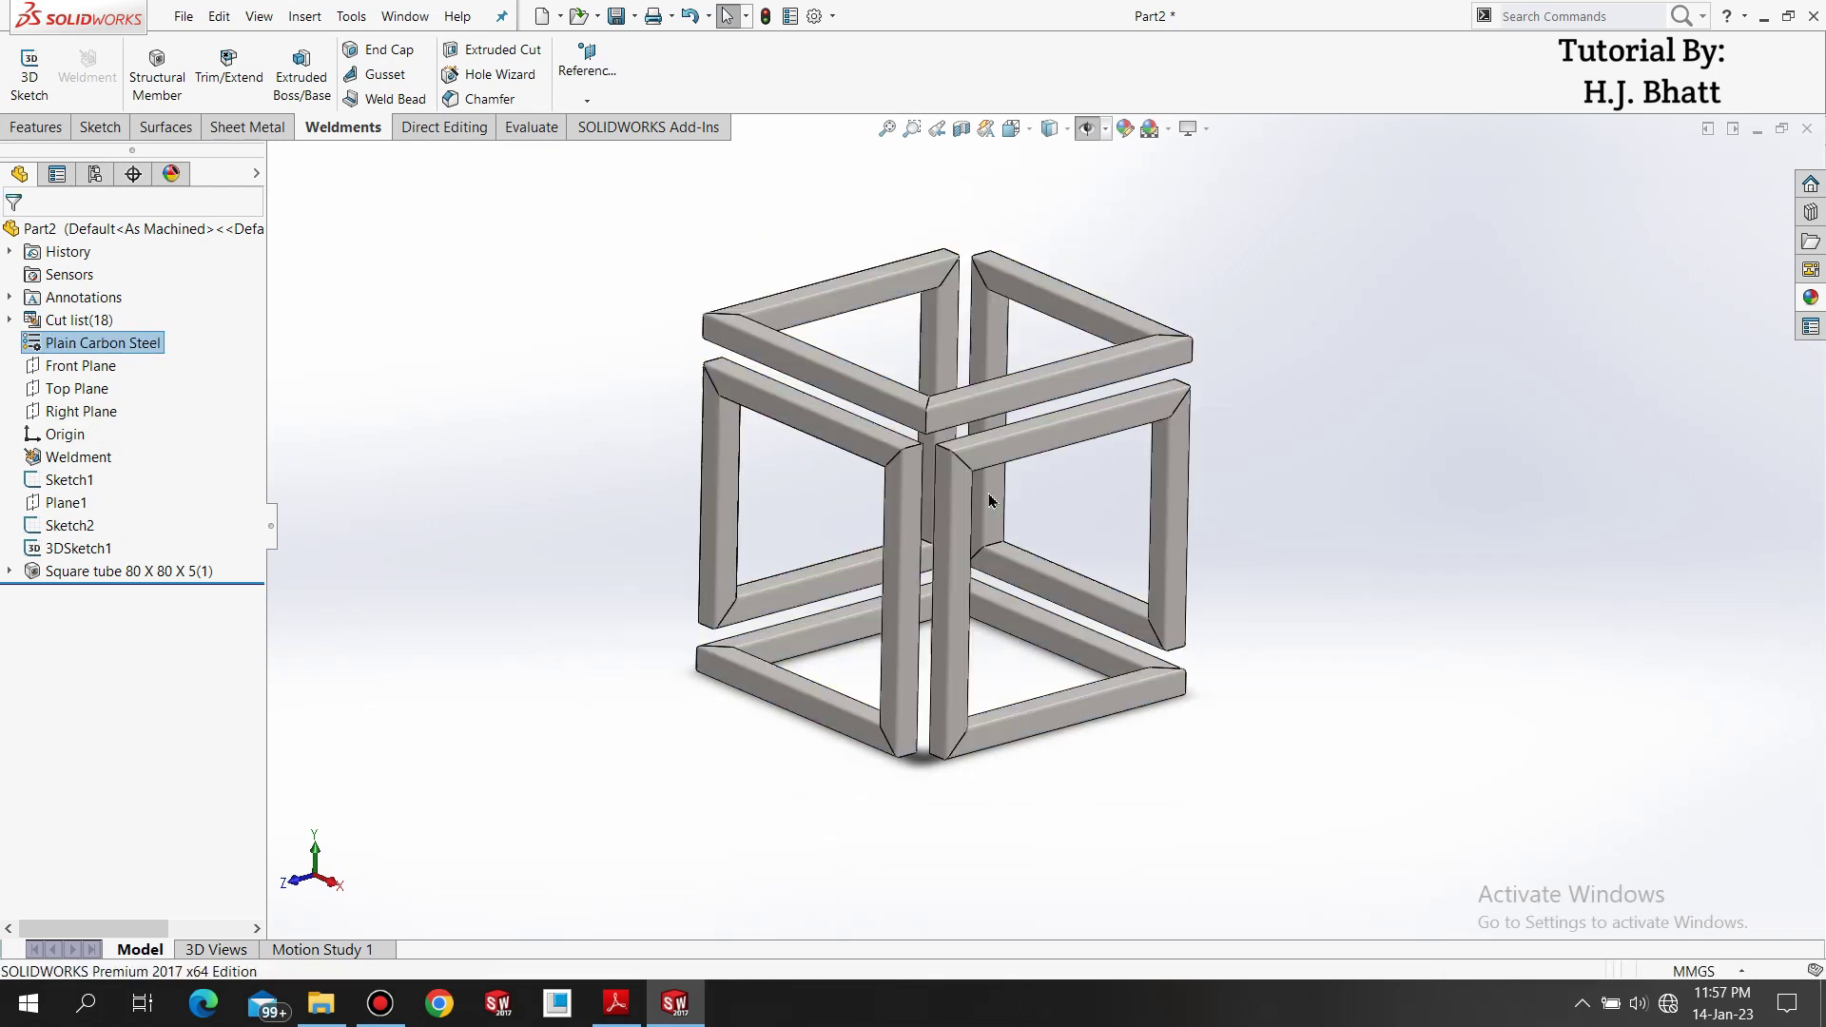
mouse_move(989, 492)
middle_down()
mouse_move(937, 522)
mouse_move(1018, 471)
middle_up()
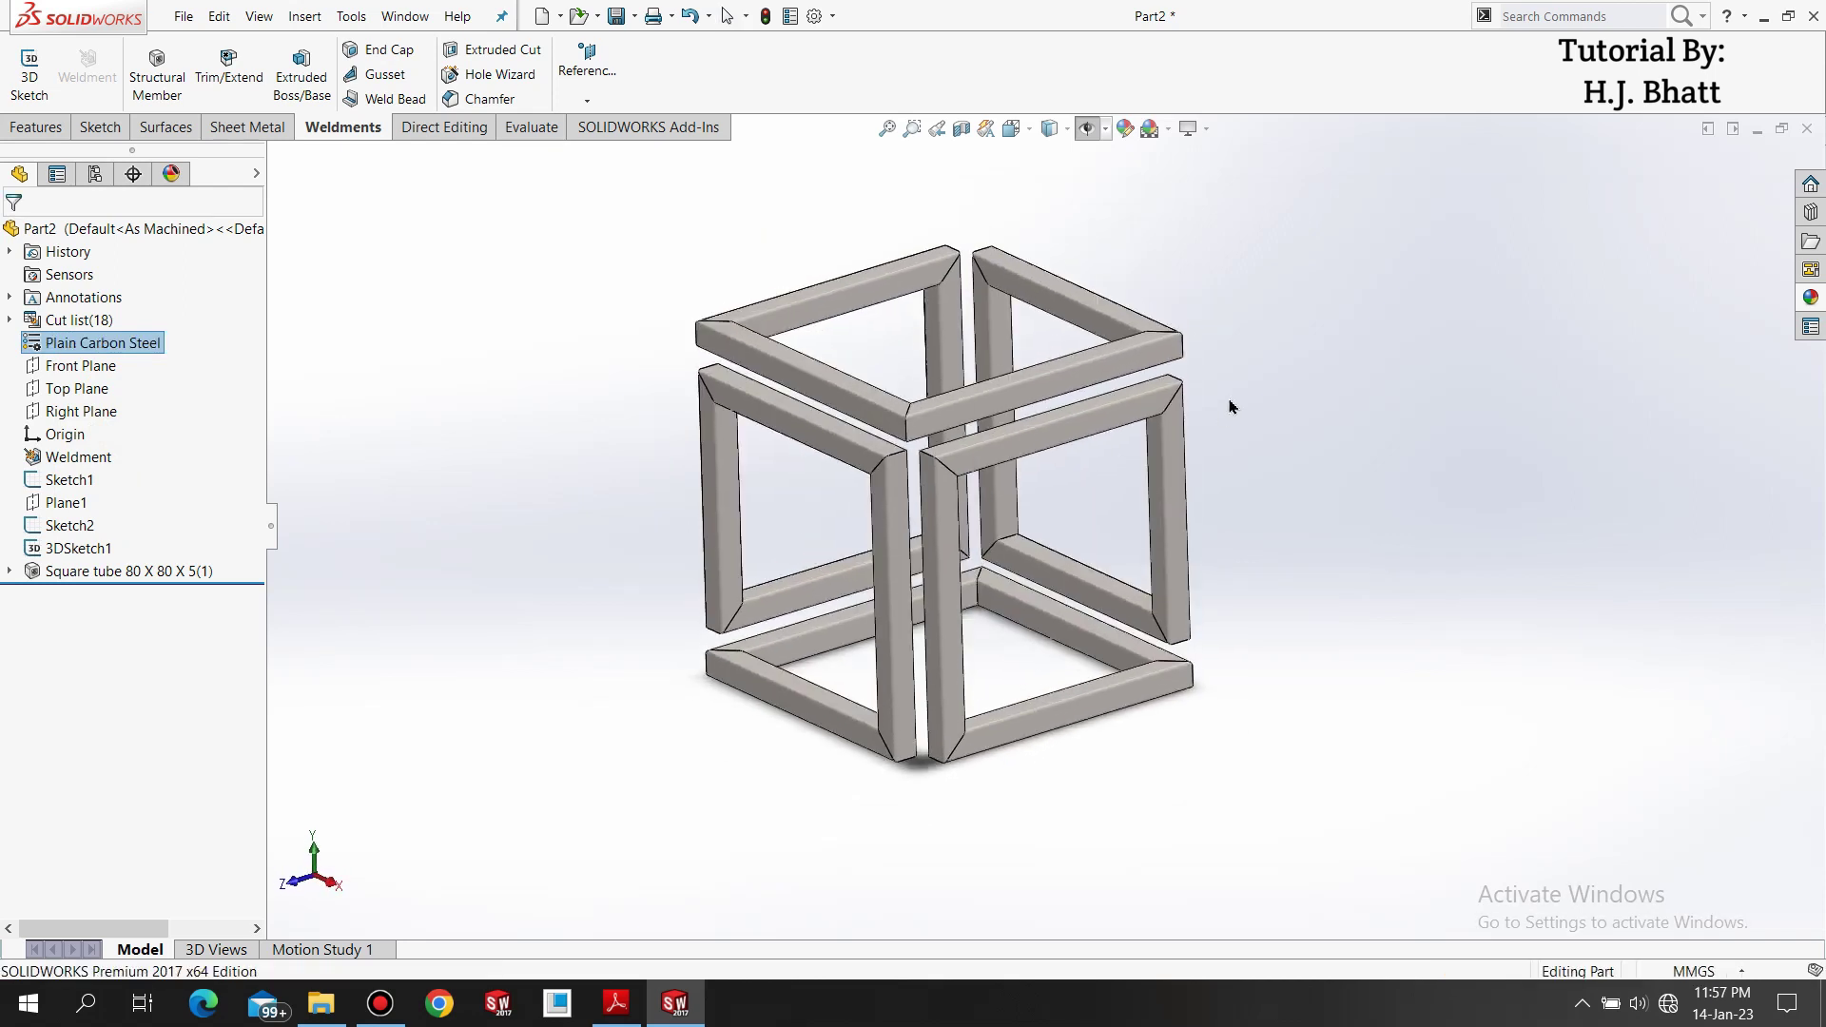
click(1229, 398)
Switch the view to Perspective, reposition the steel frame, and open the View menu.
click(1209, 130)
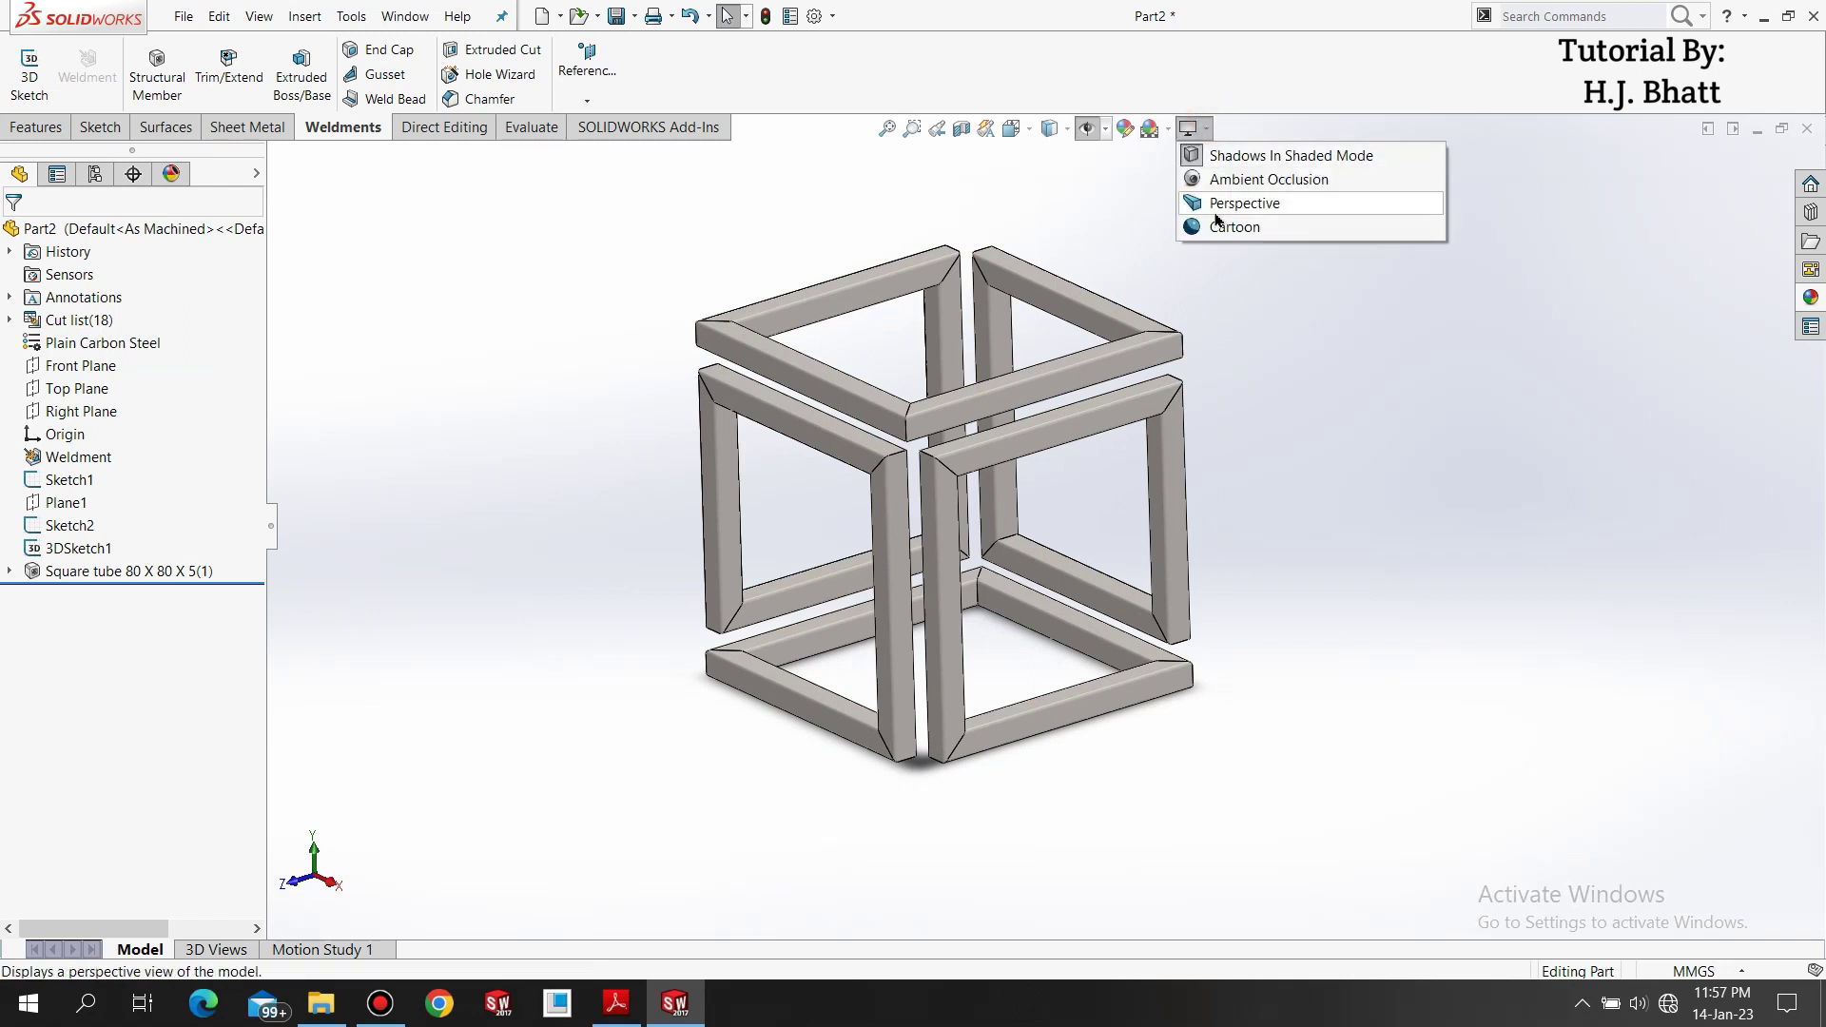
click(1210, 202)
scroll(927, 470, down, 5)
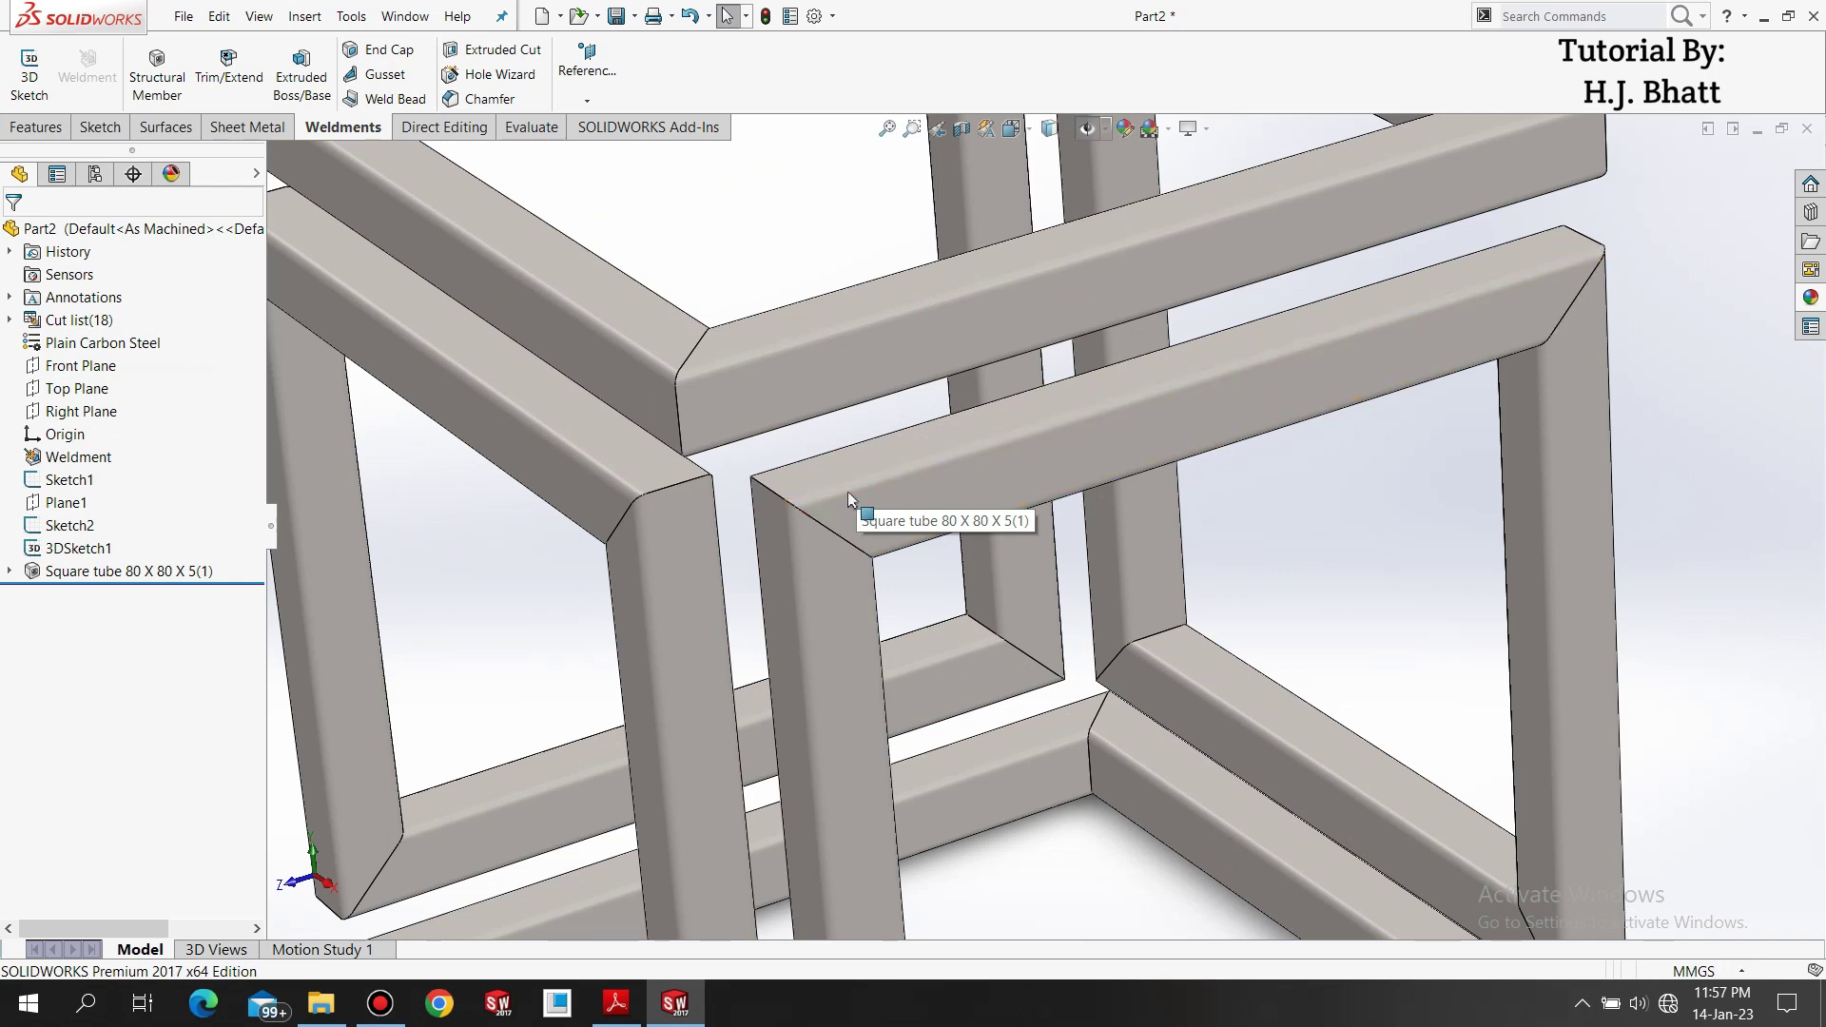
scroll(848, 491, up, 5)
scroll(939, 397, up, 2)
middle_drag(999, 551, 973, 676)
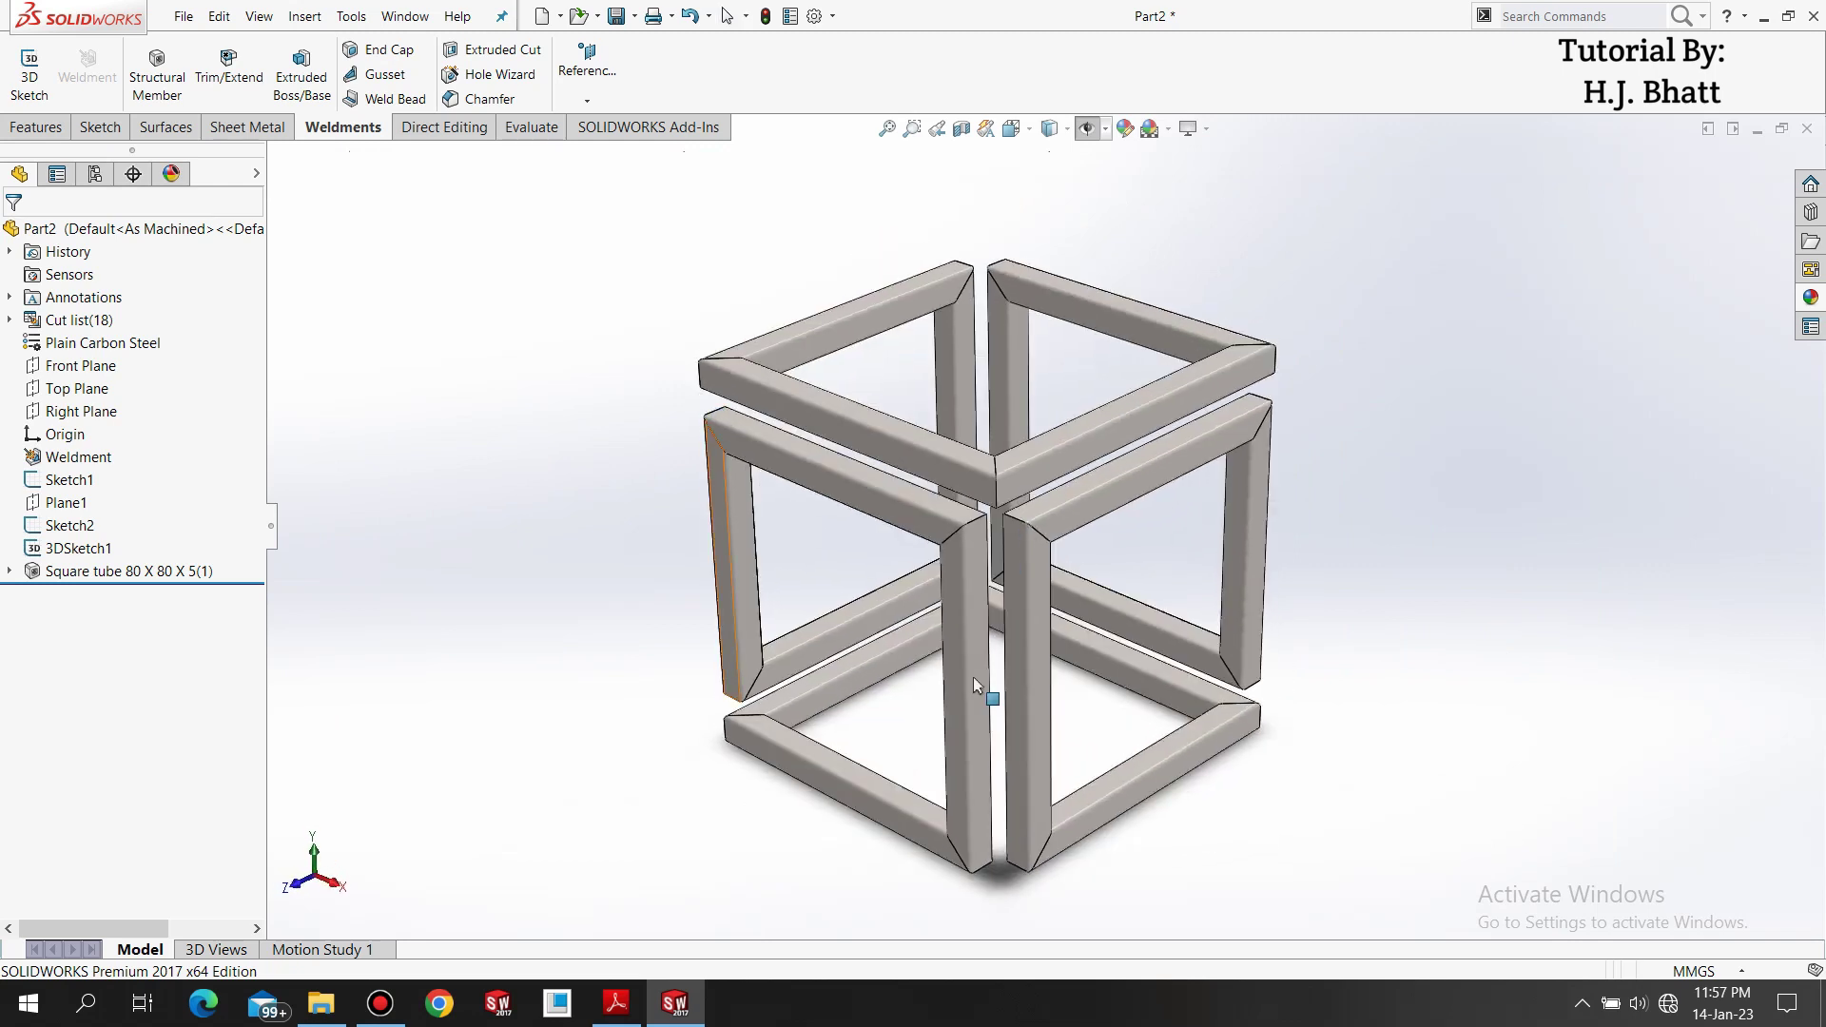
middle_drag(872, 538, 976, 543)
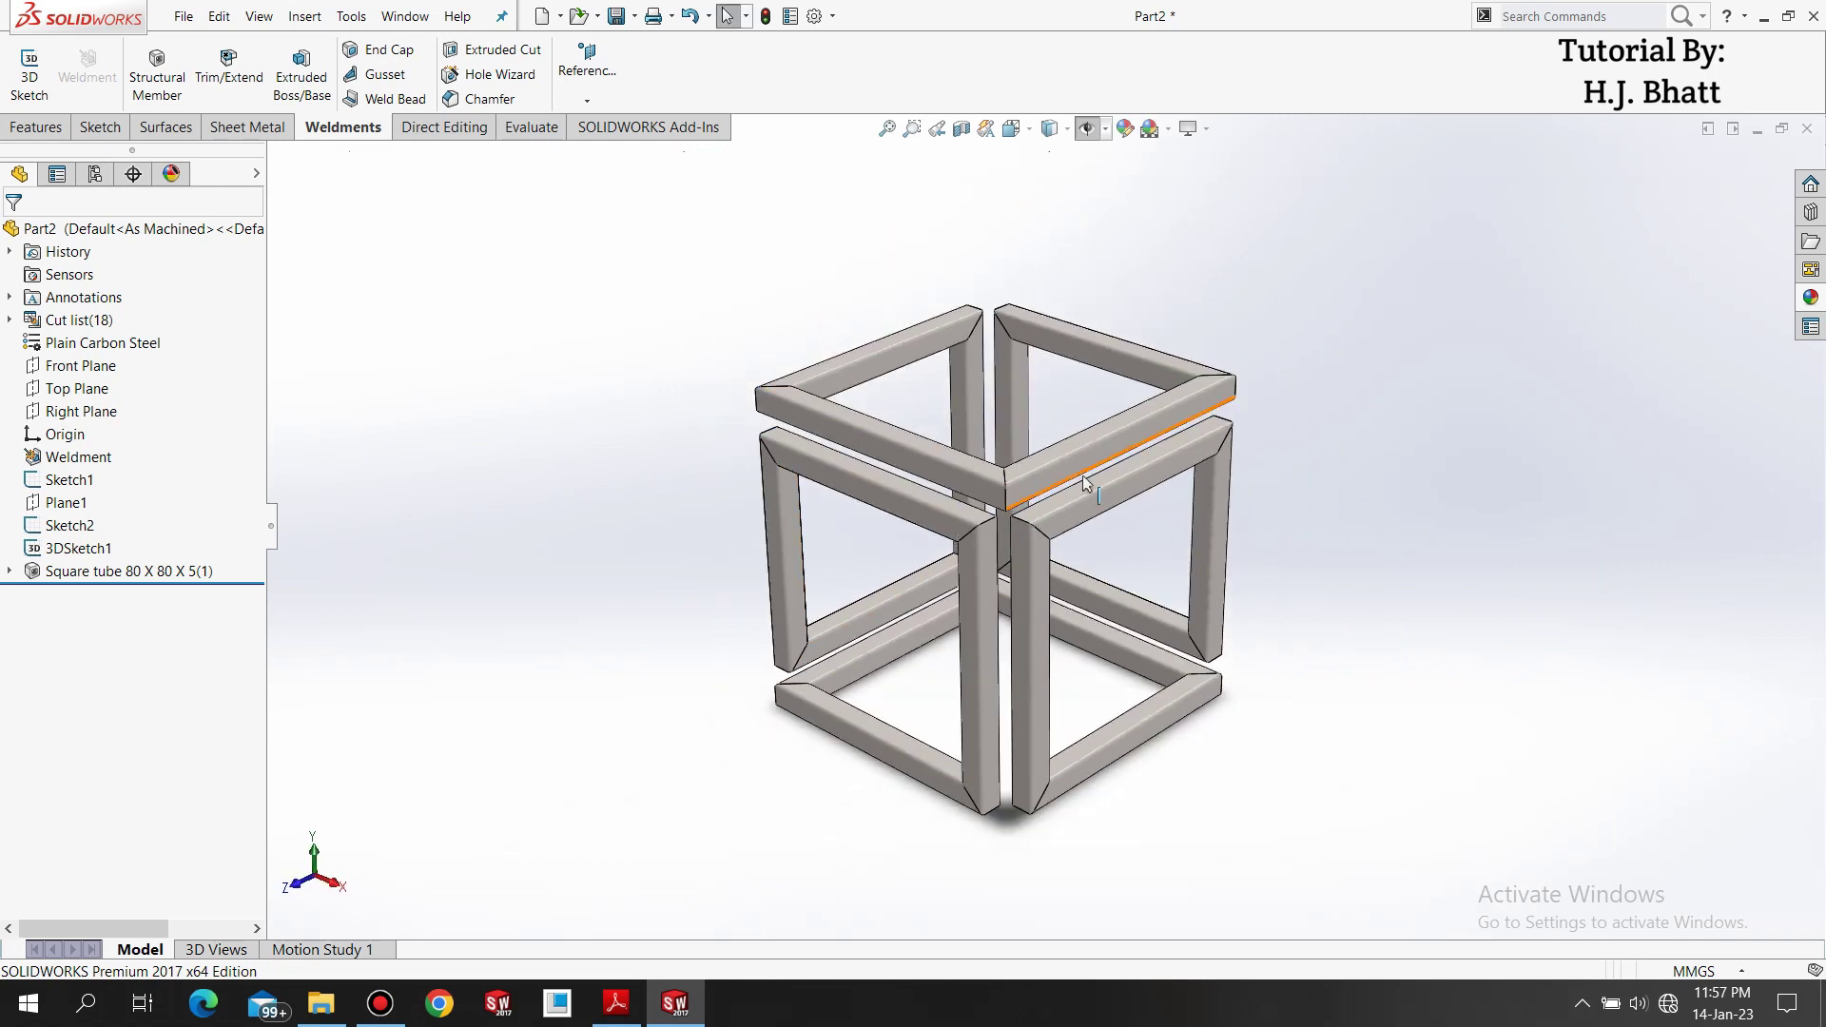
middle_drag(1032, 475, 1089, 493)
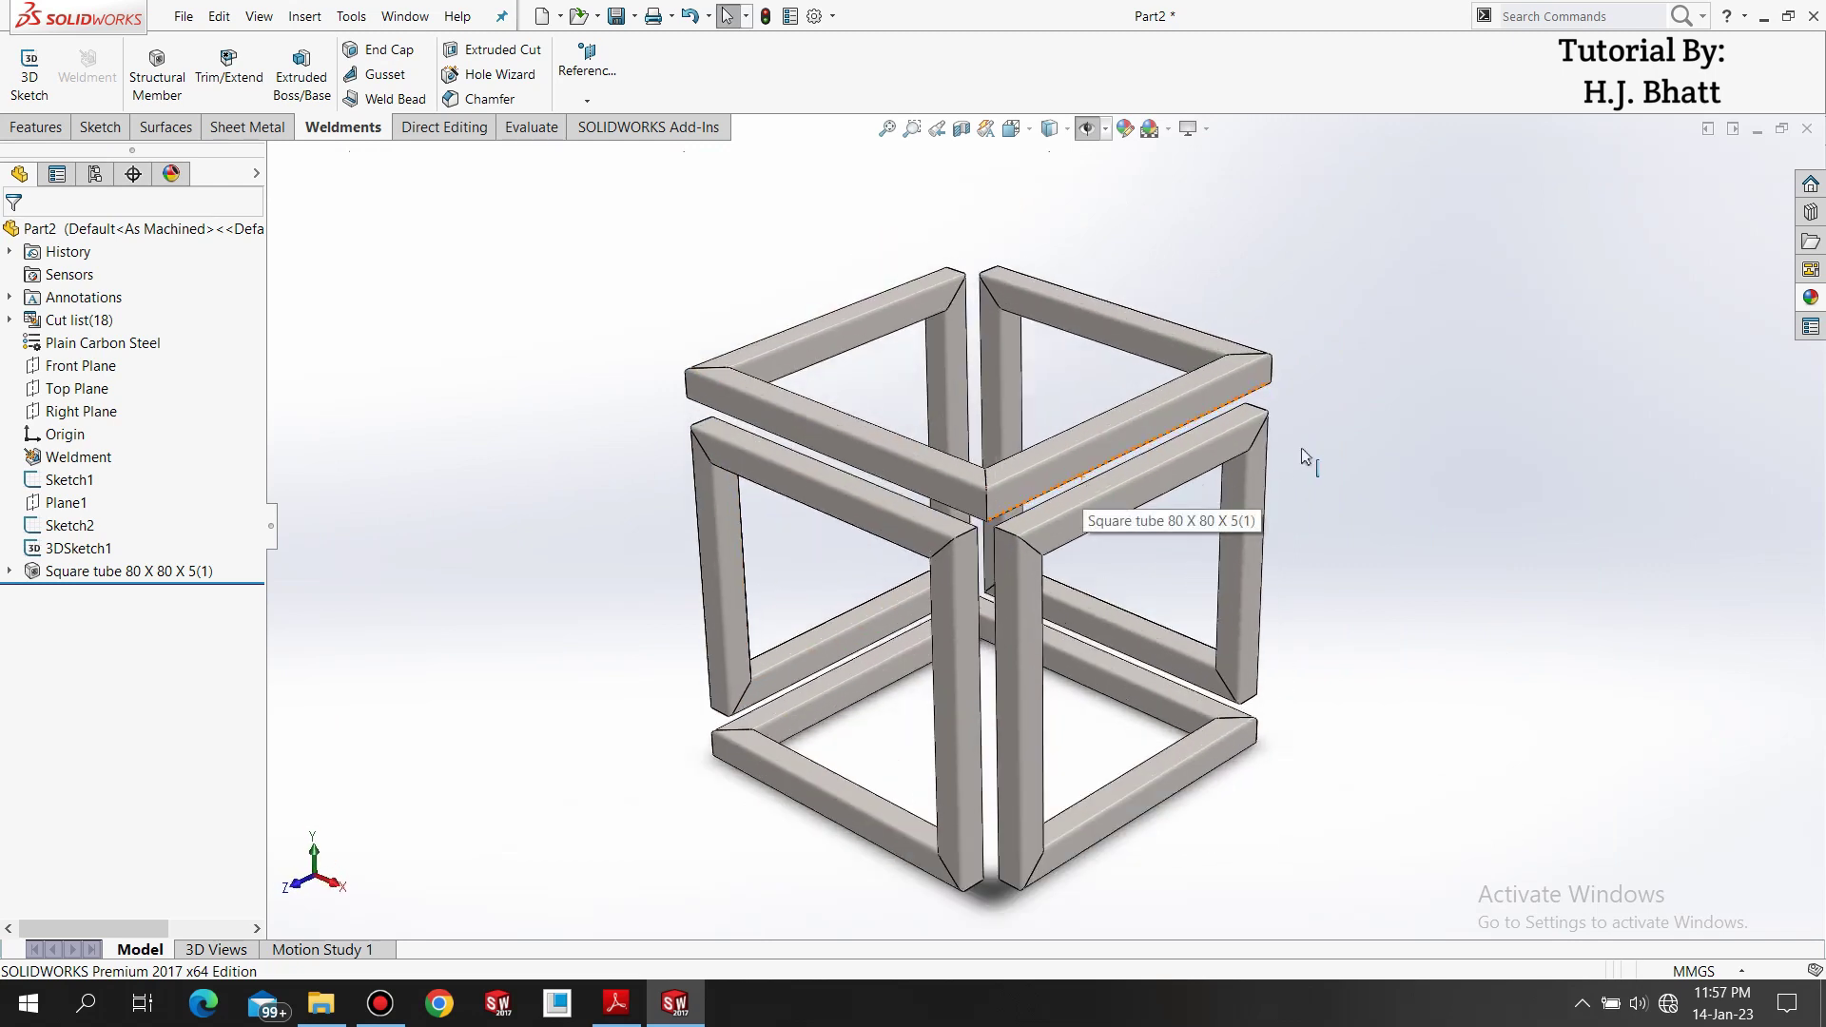
click(256, 18)
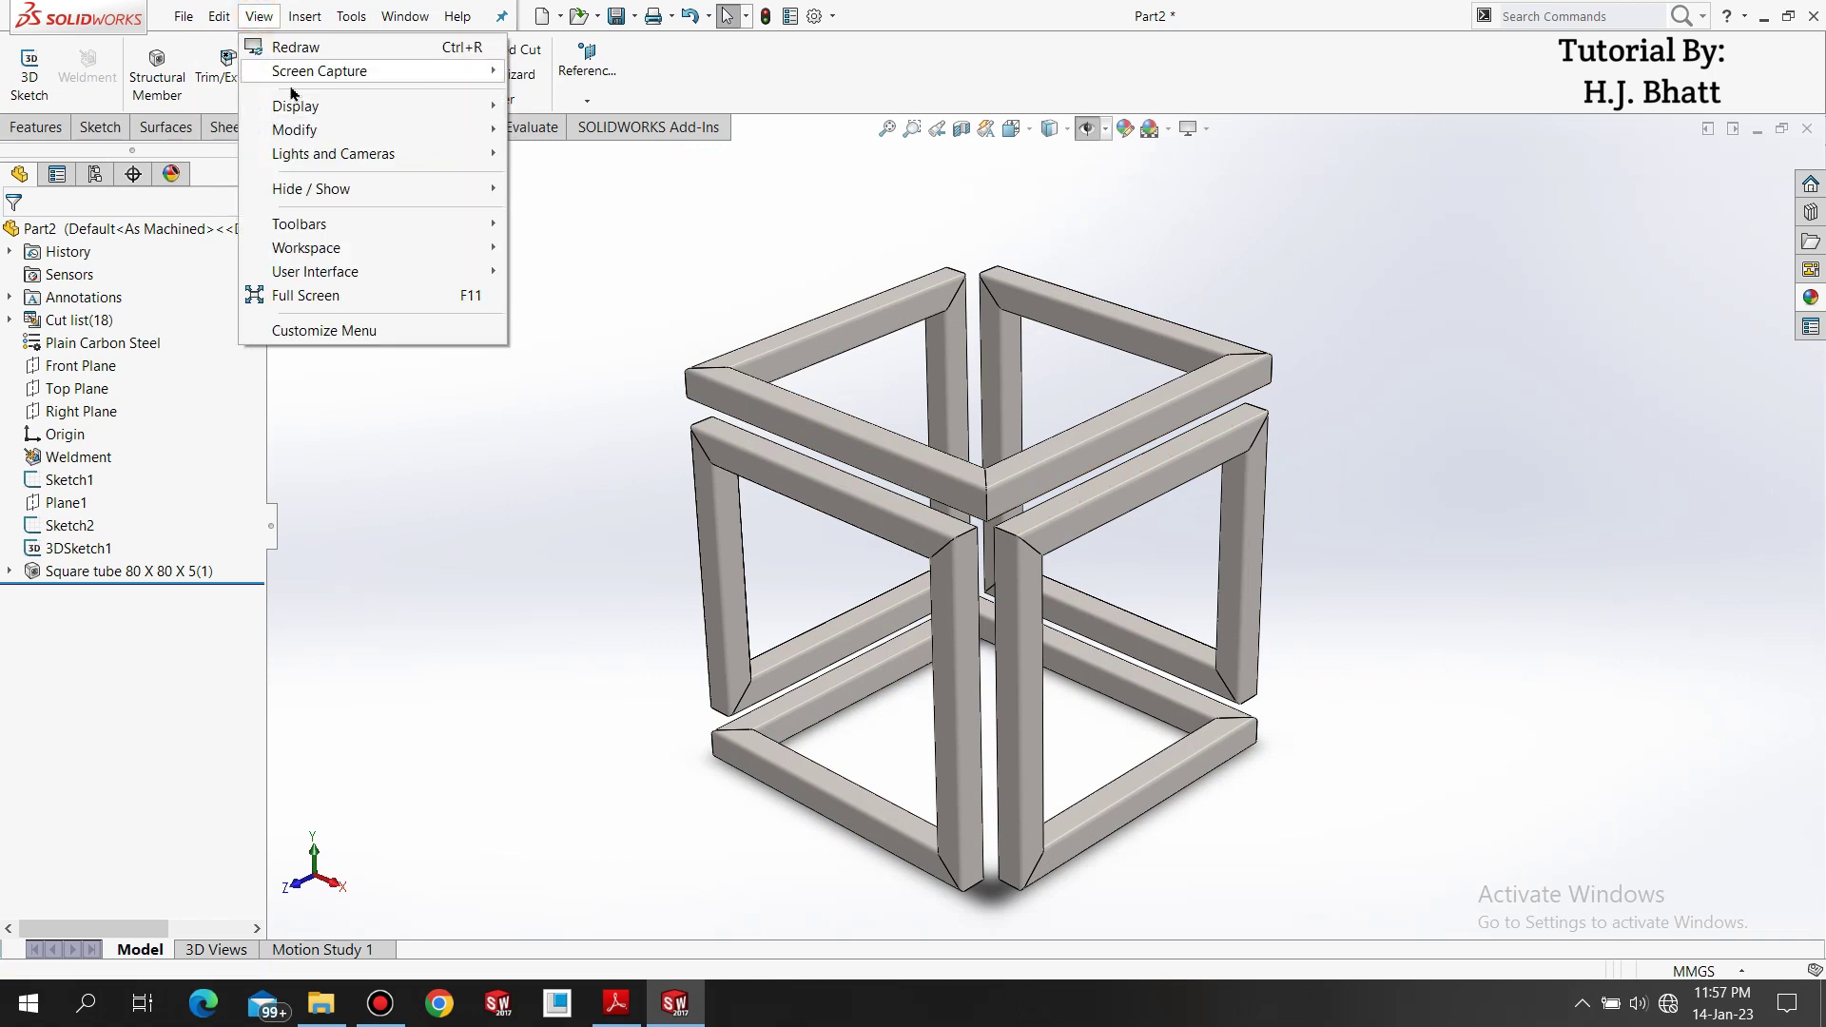
Switch on Tangent Edges Visible to inspect the square tube frame, then set Tangent Edges Removed.
mouse_move(297, 110)
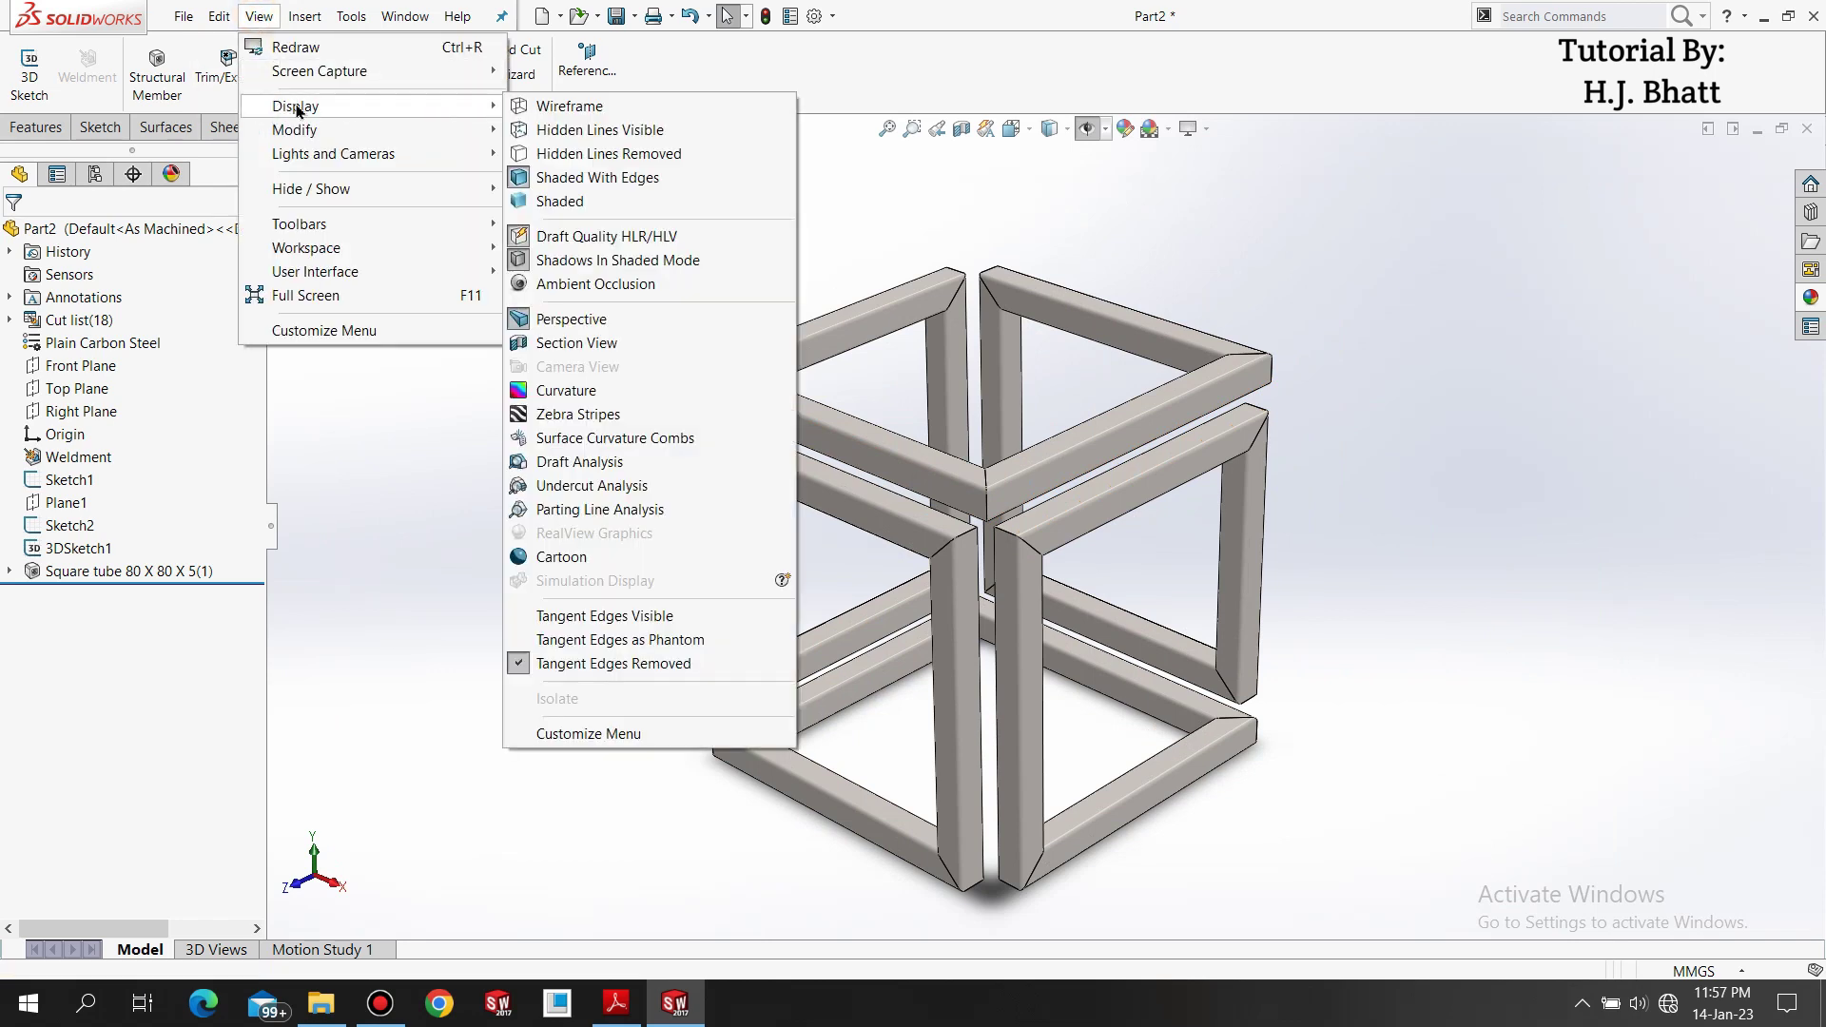
click(605, 628)
scroll(1010, 585, down, 2)
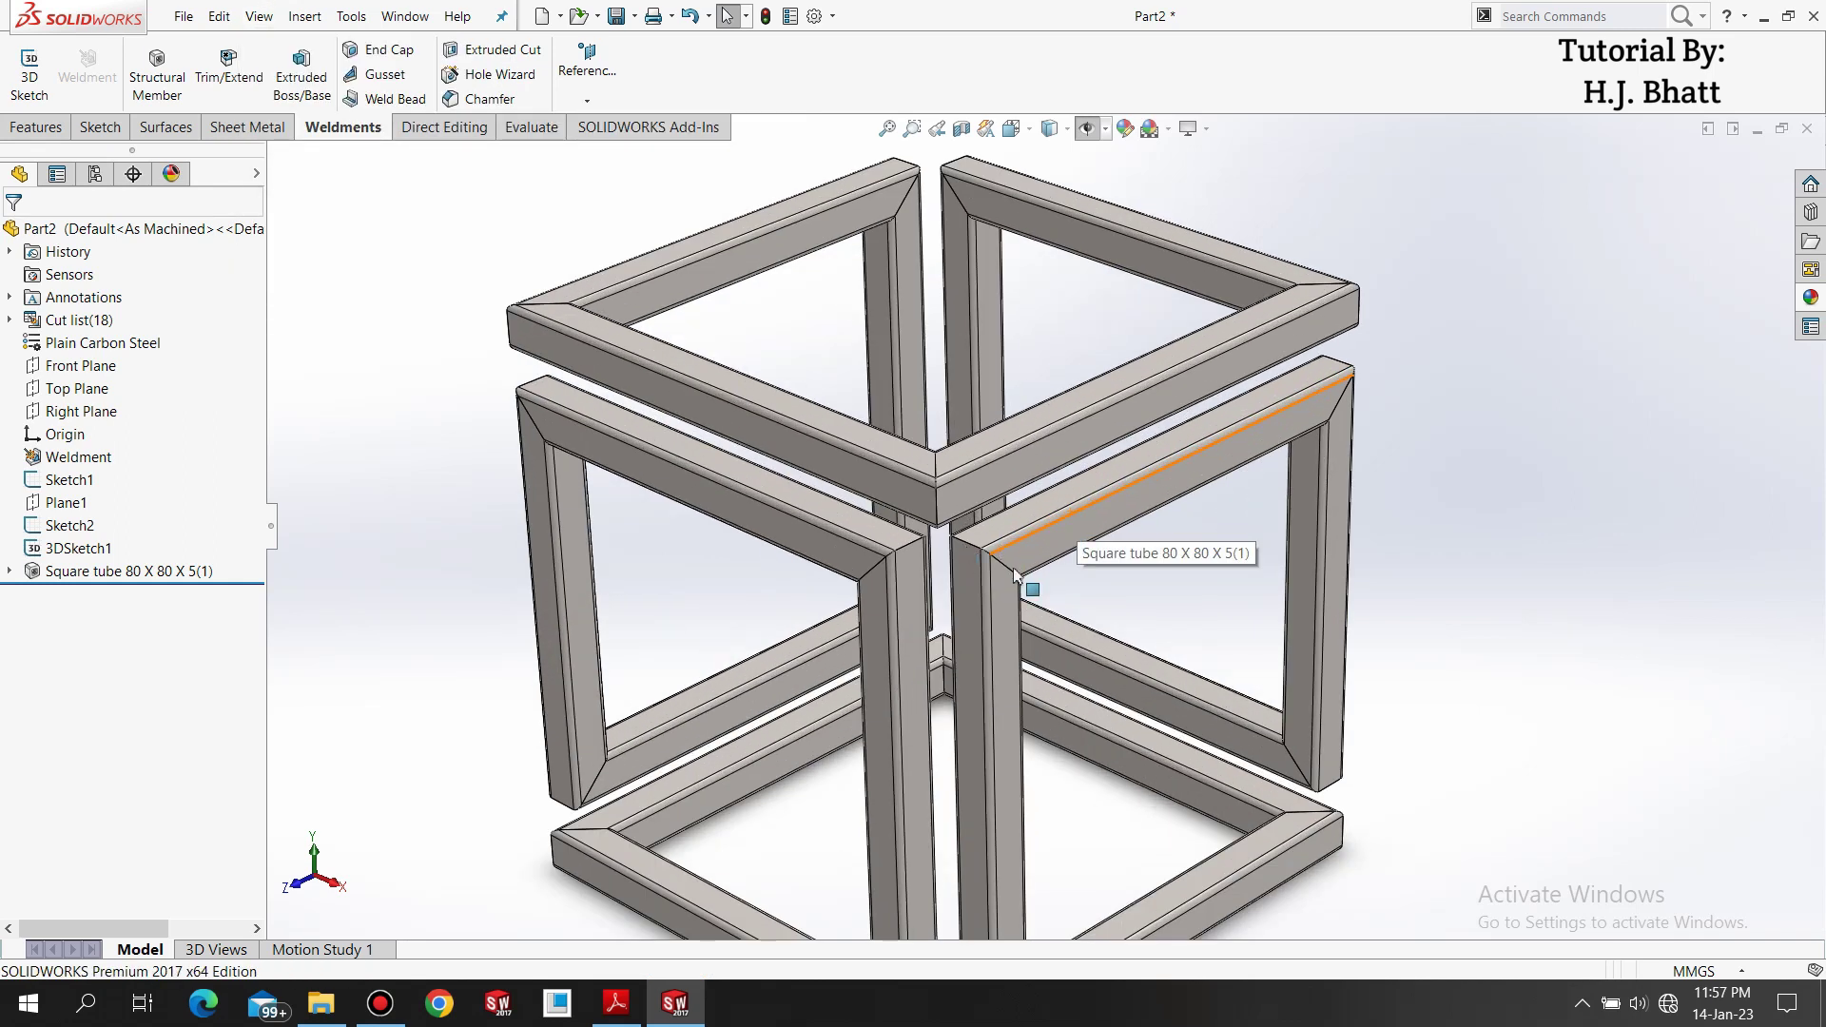
scroll(1047, 774, up, 4)
scroll(1029, 844, down, 4)
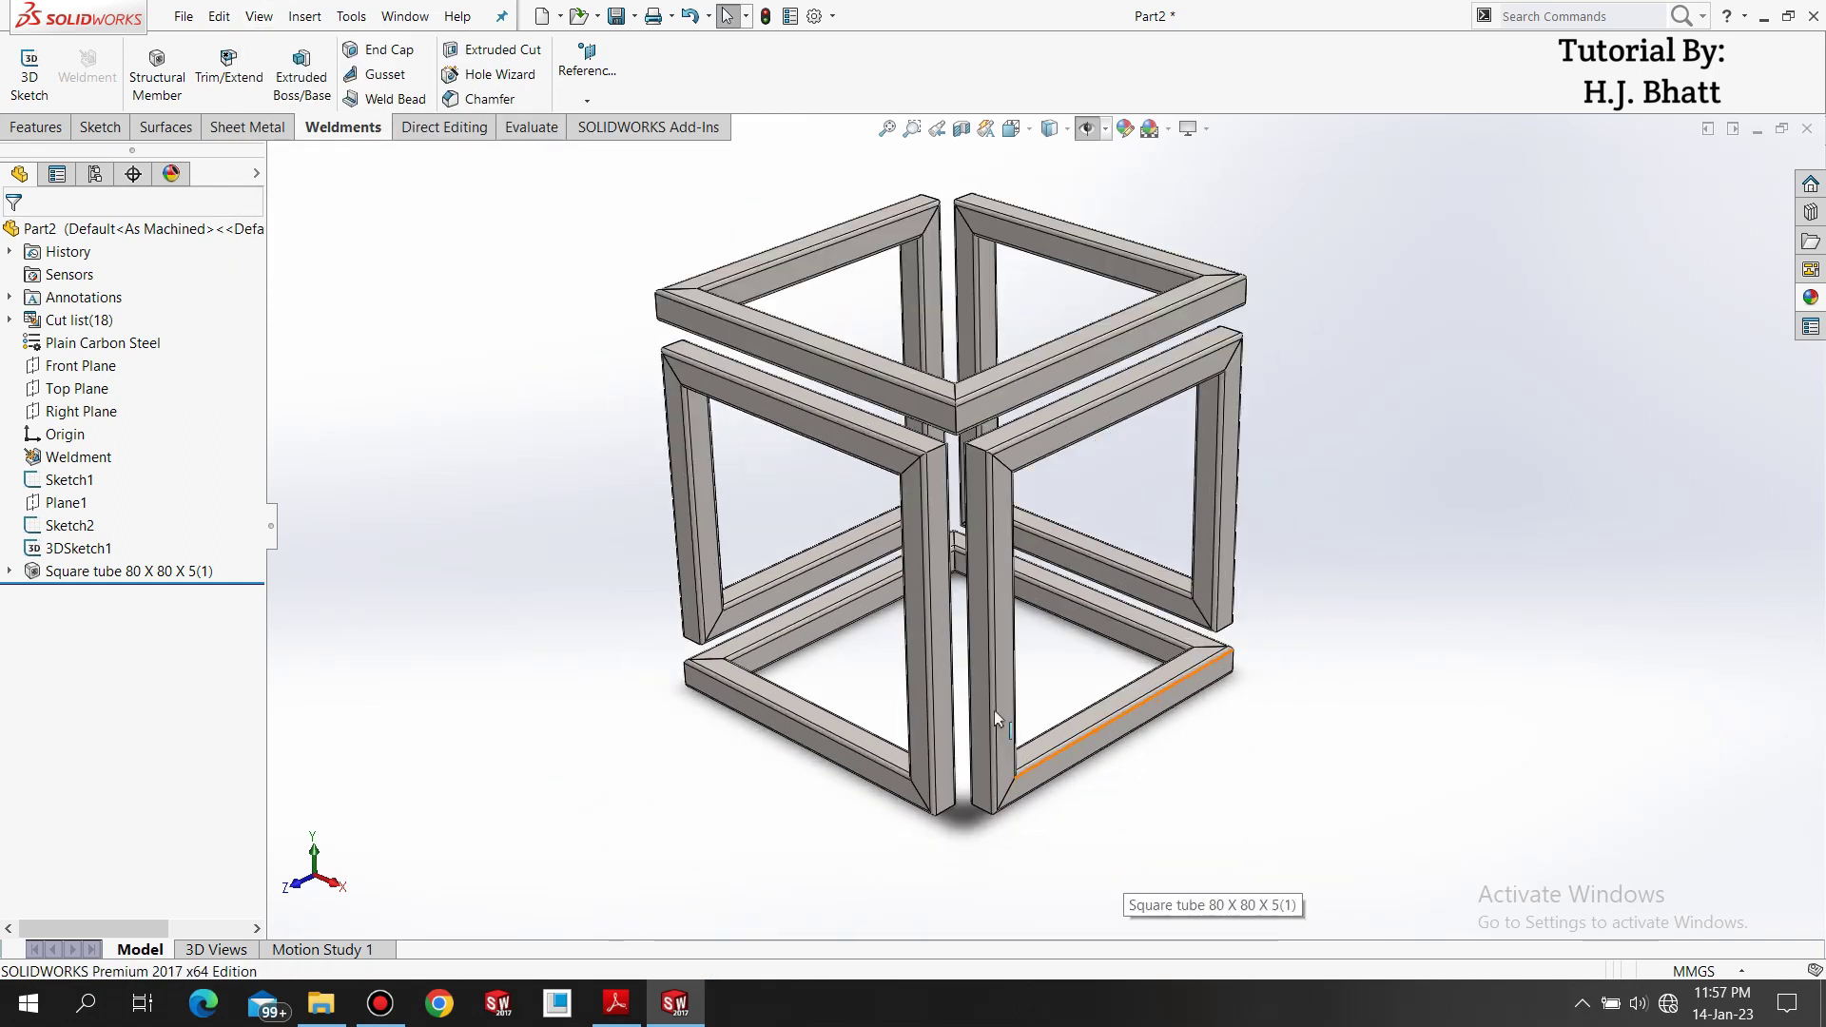
scroll(1056, 276, up, 4)
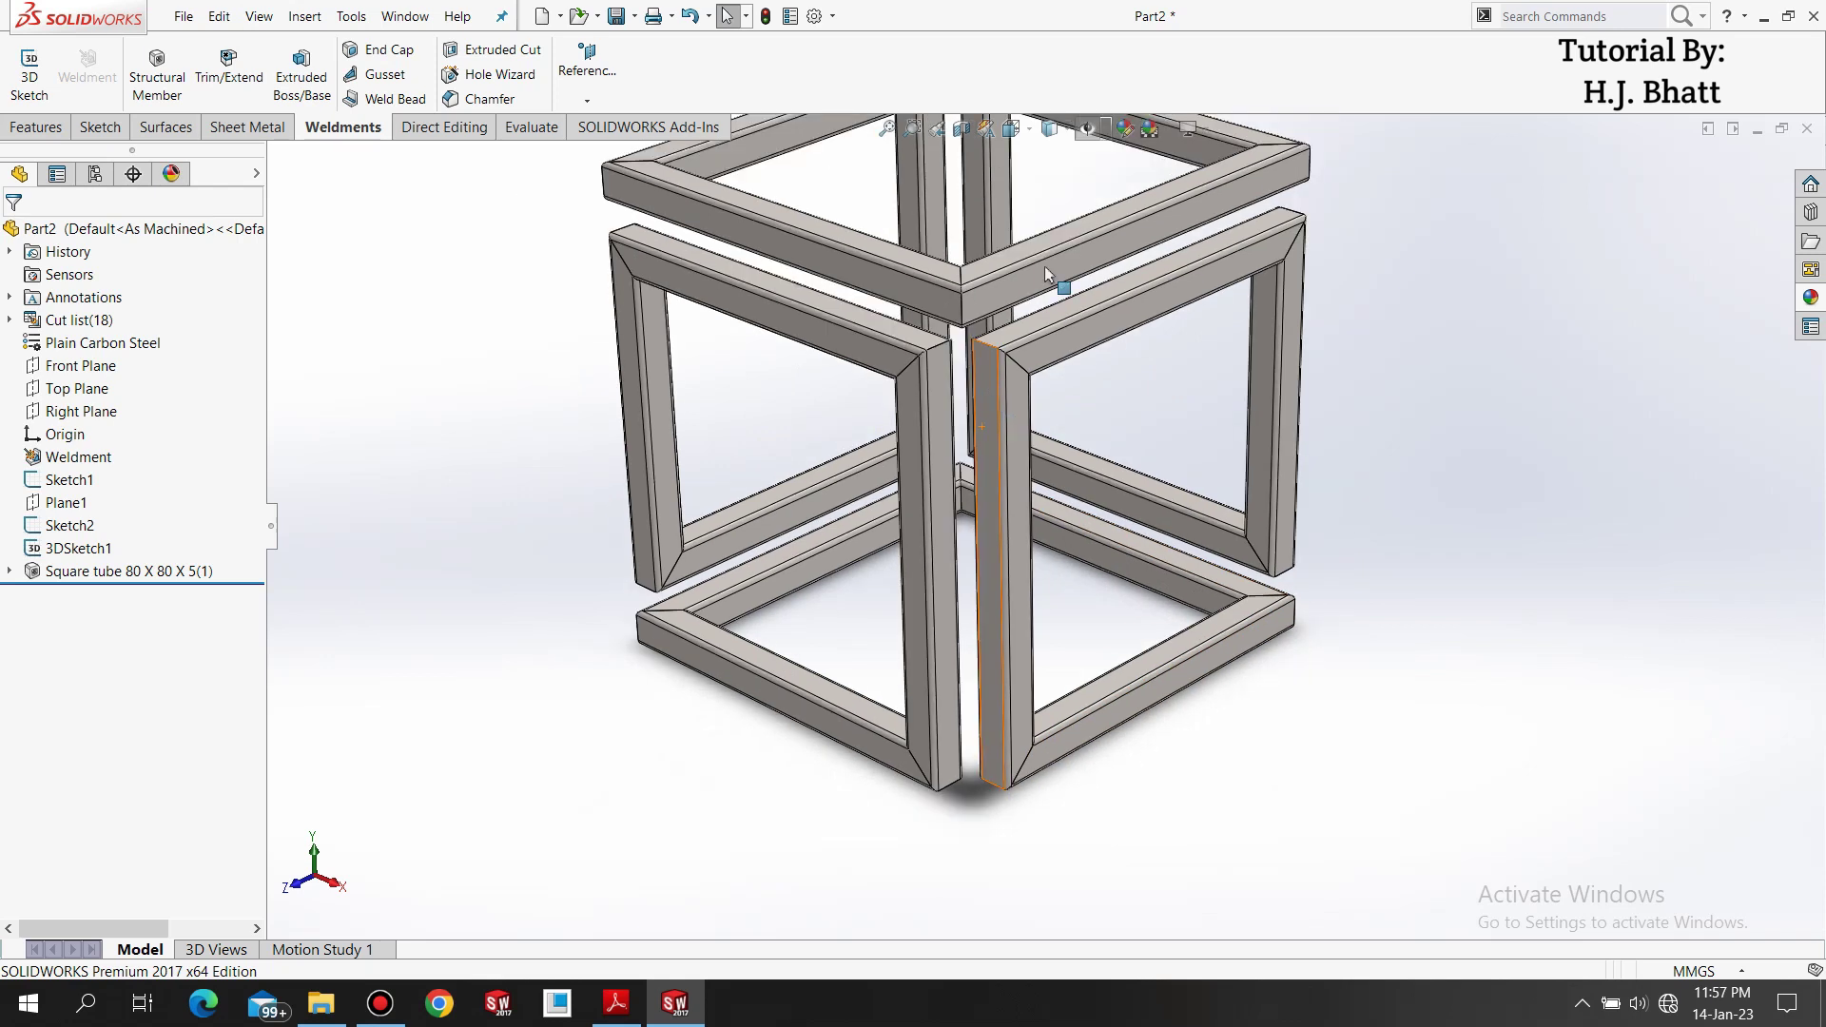
scroll(1065, 249, down, 2)
scroll(1068, 247, up, 2)
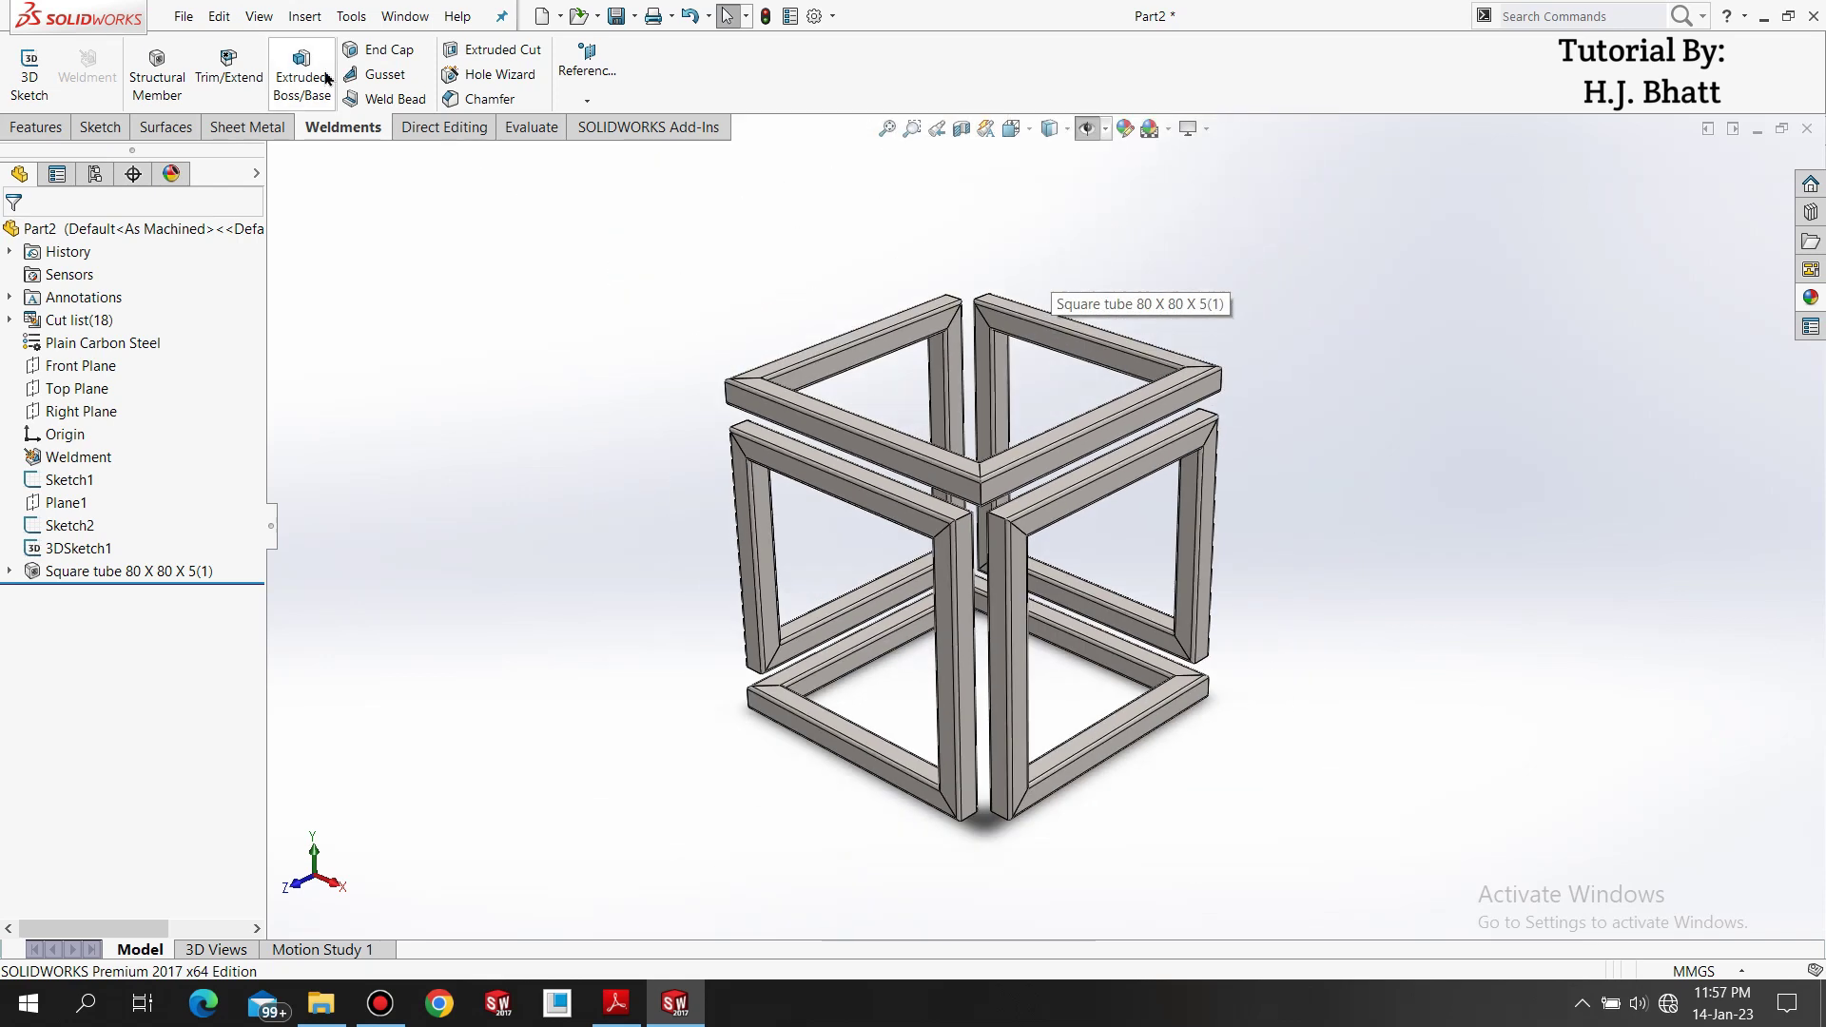
click(258, 16)
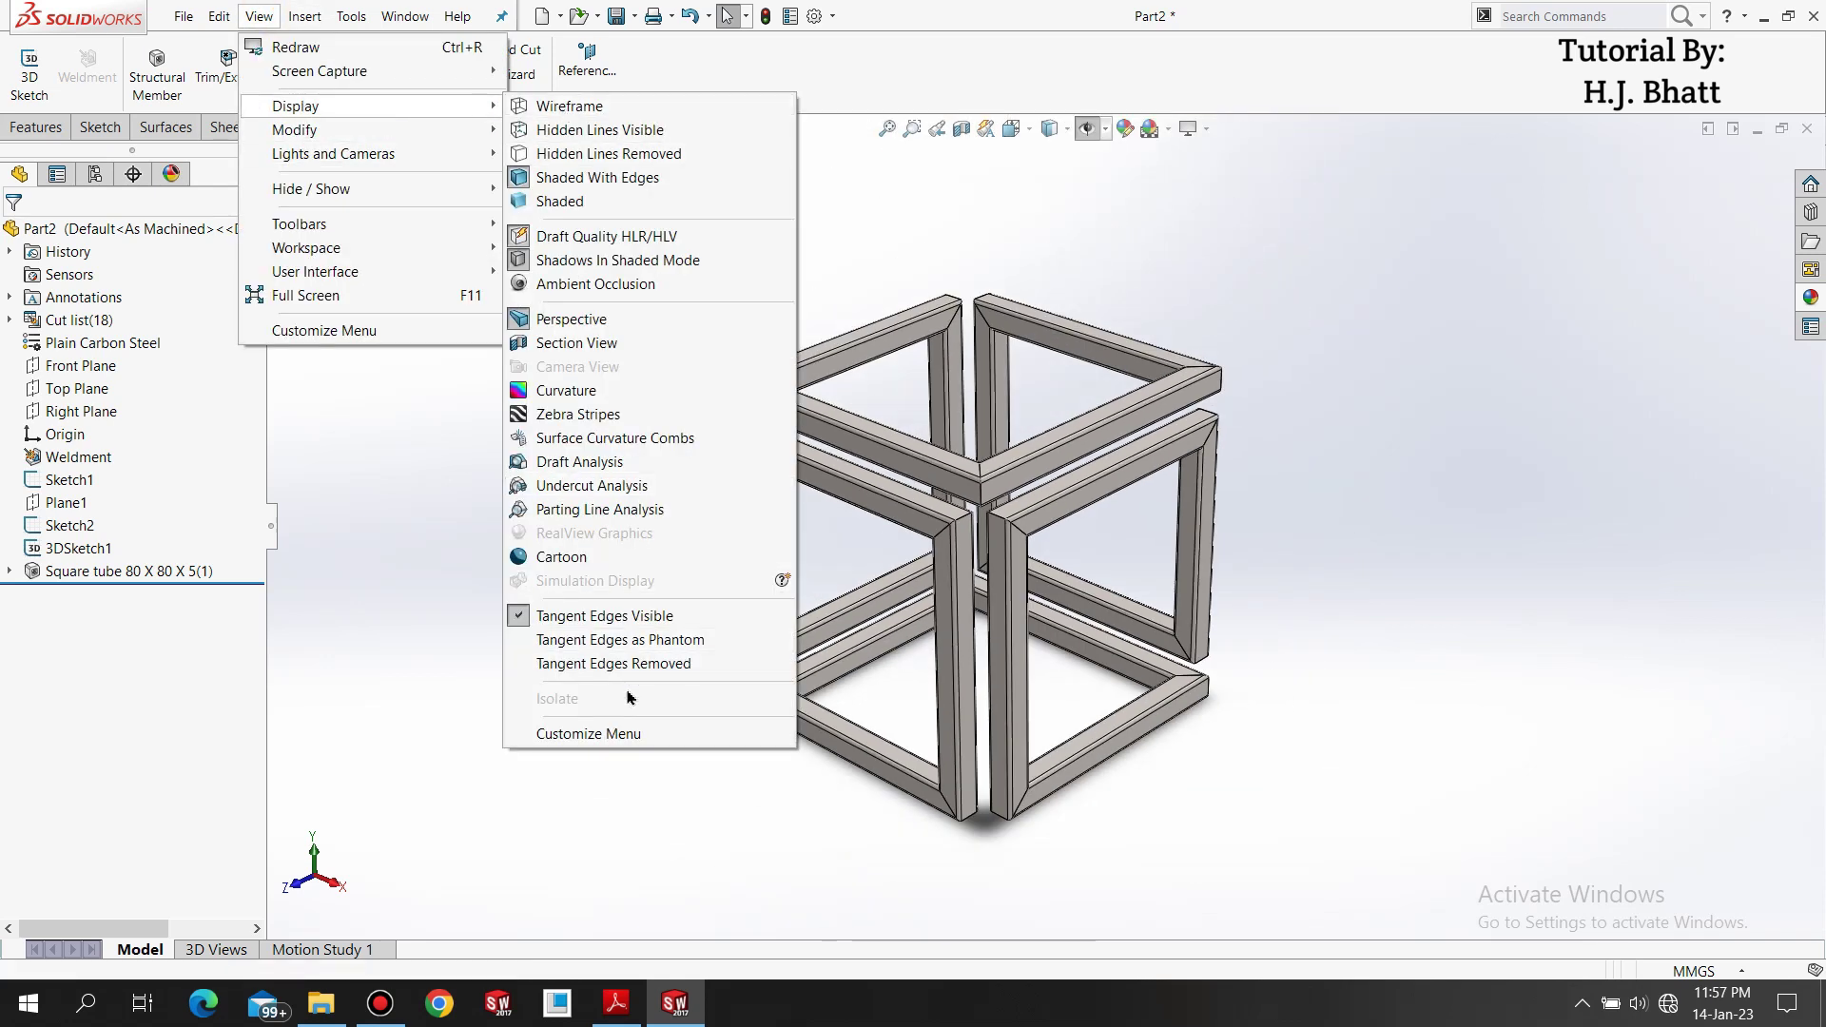
click(626, 664)
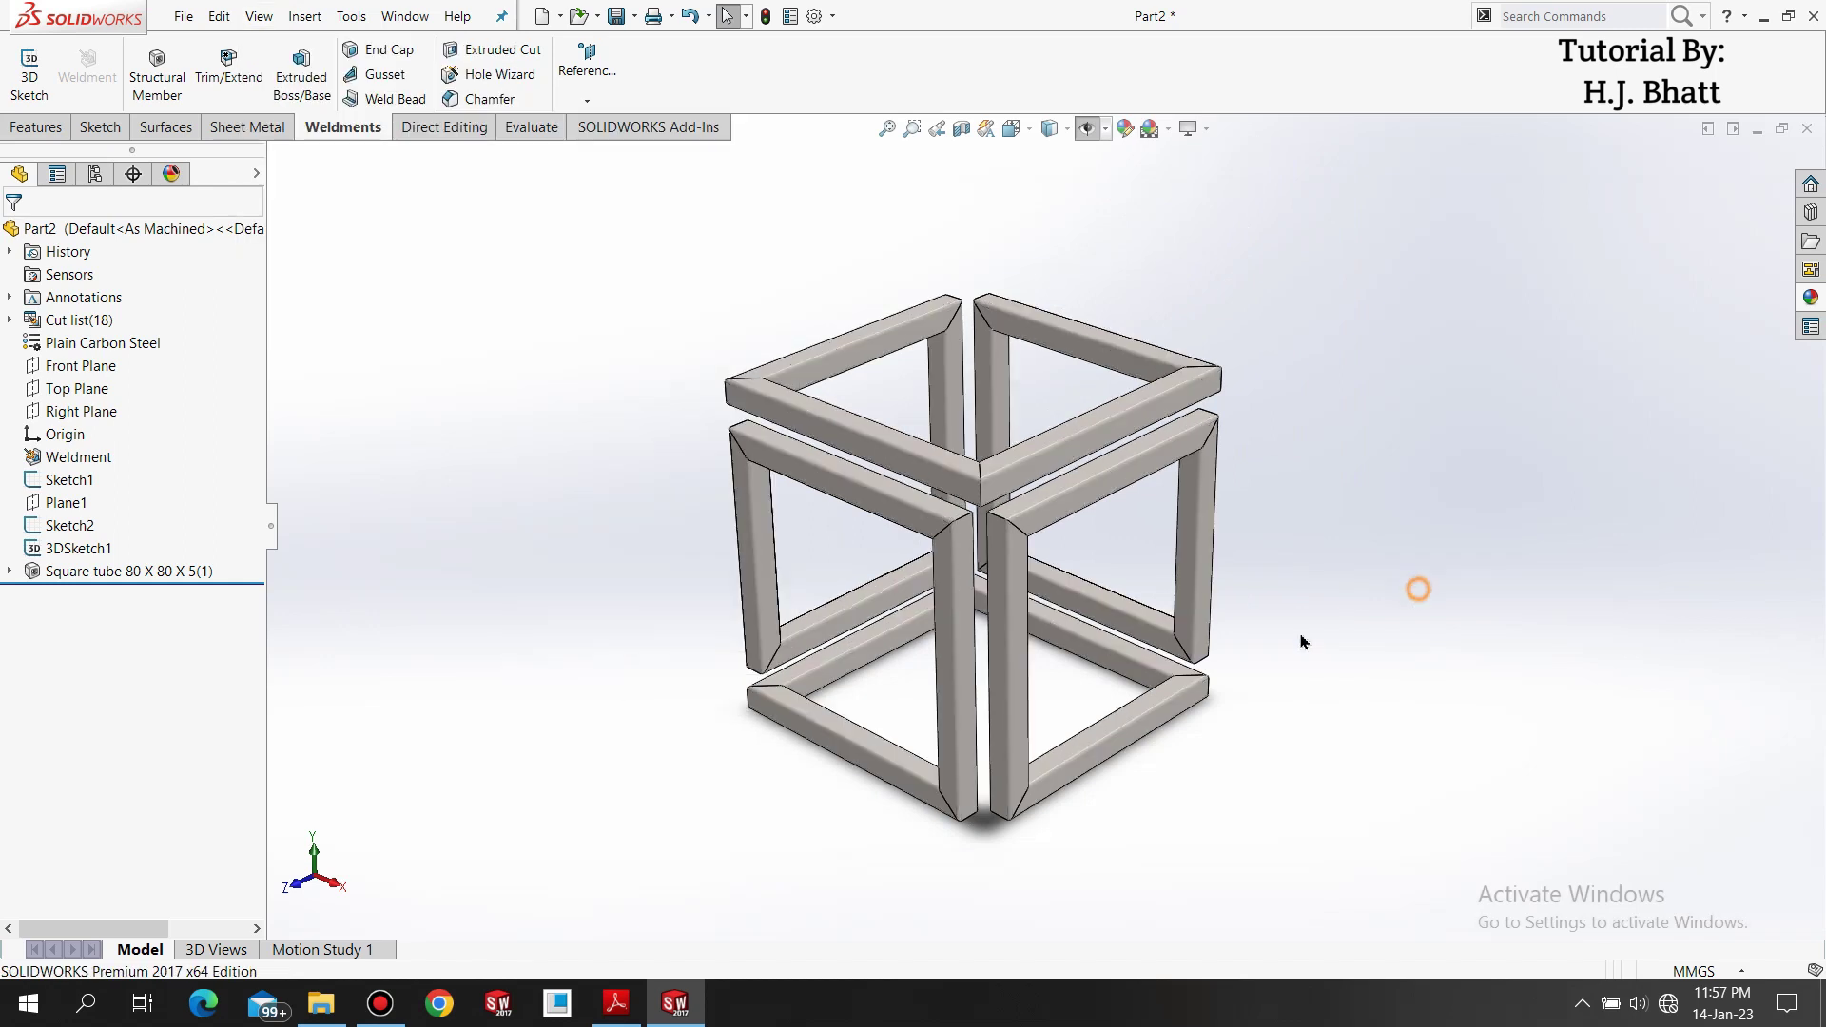
middle_drag(1253, 542, 1223, 742)
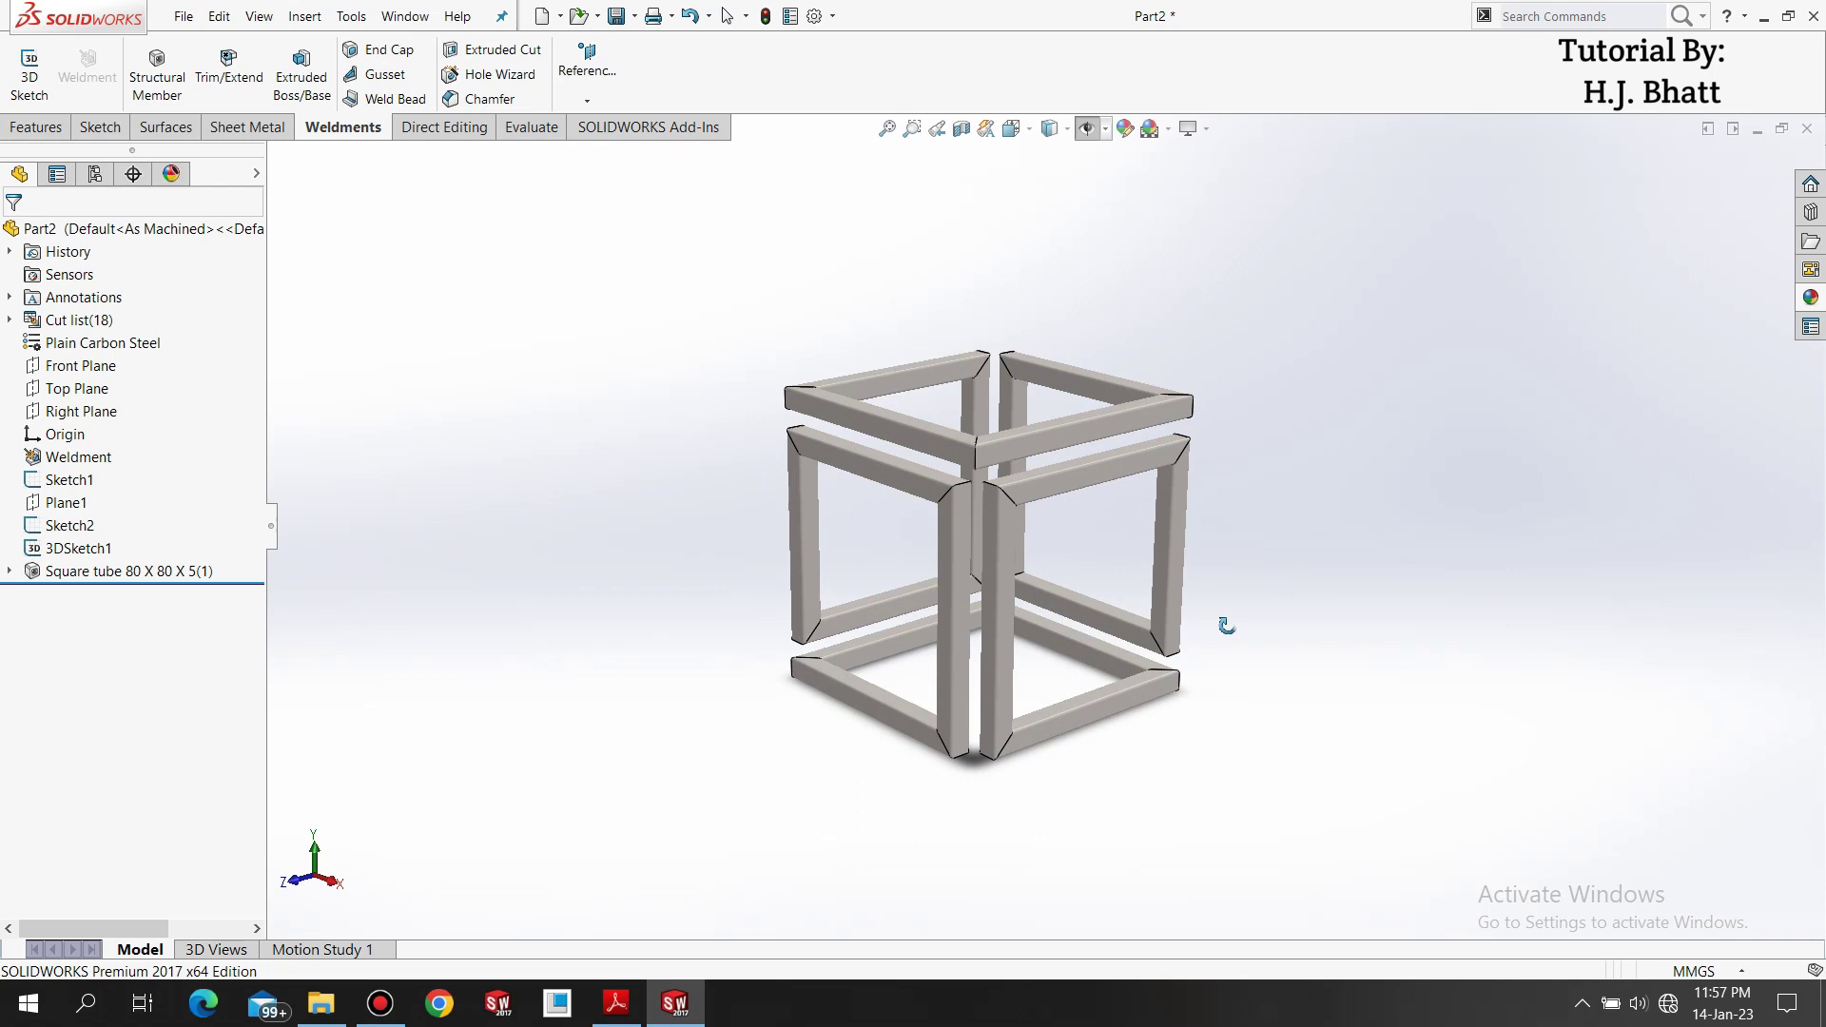
scroll(1299, 443, down, 2)
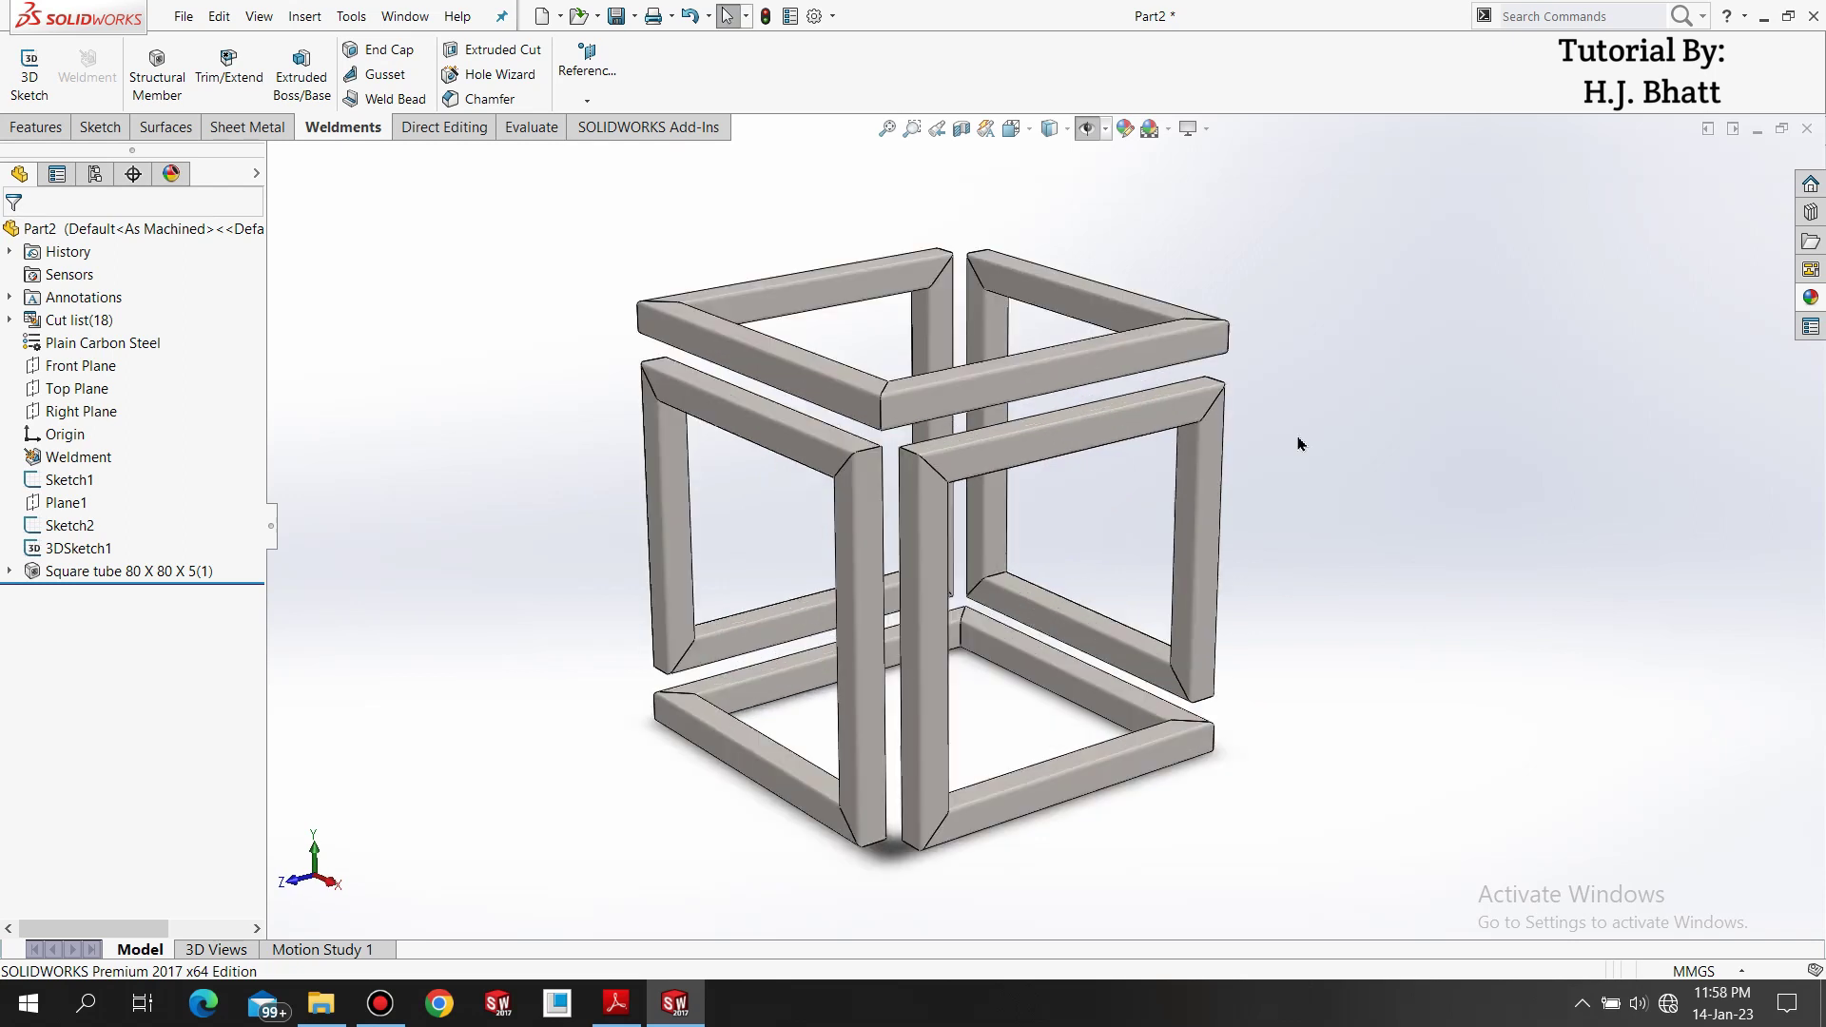